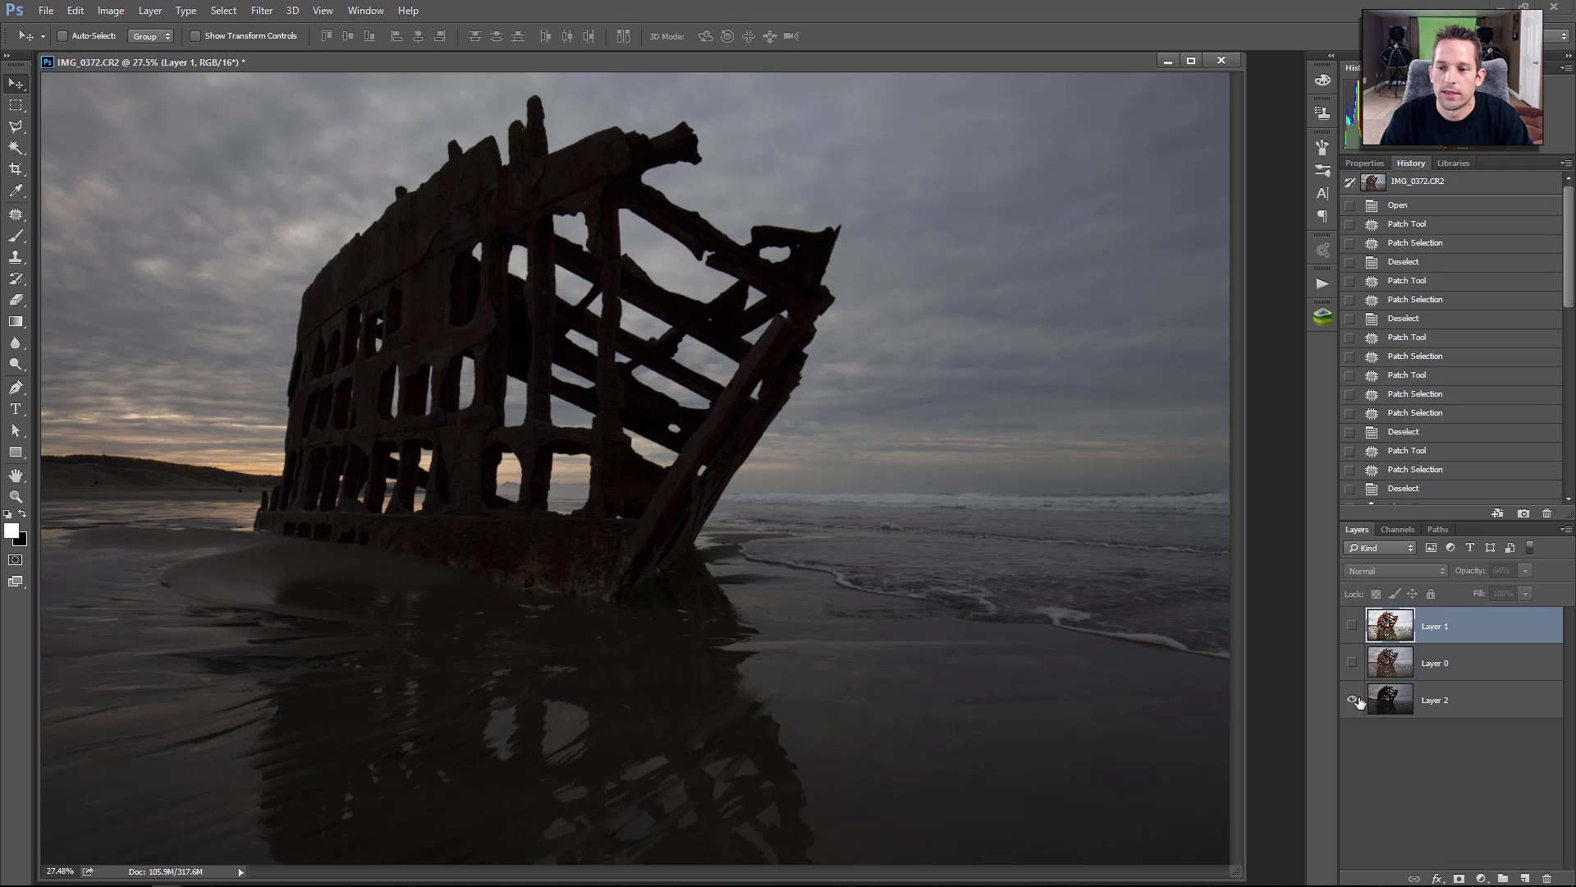
# Compare the unedited and edited versions of the shipwreck photo by toggling the visibility of the other layers against Layer 2.
pyautogui.press('alt')
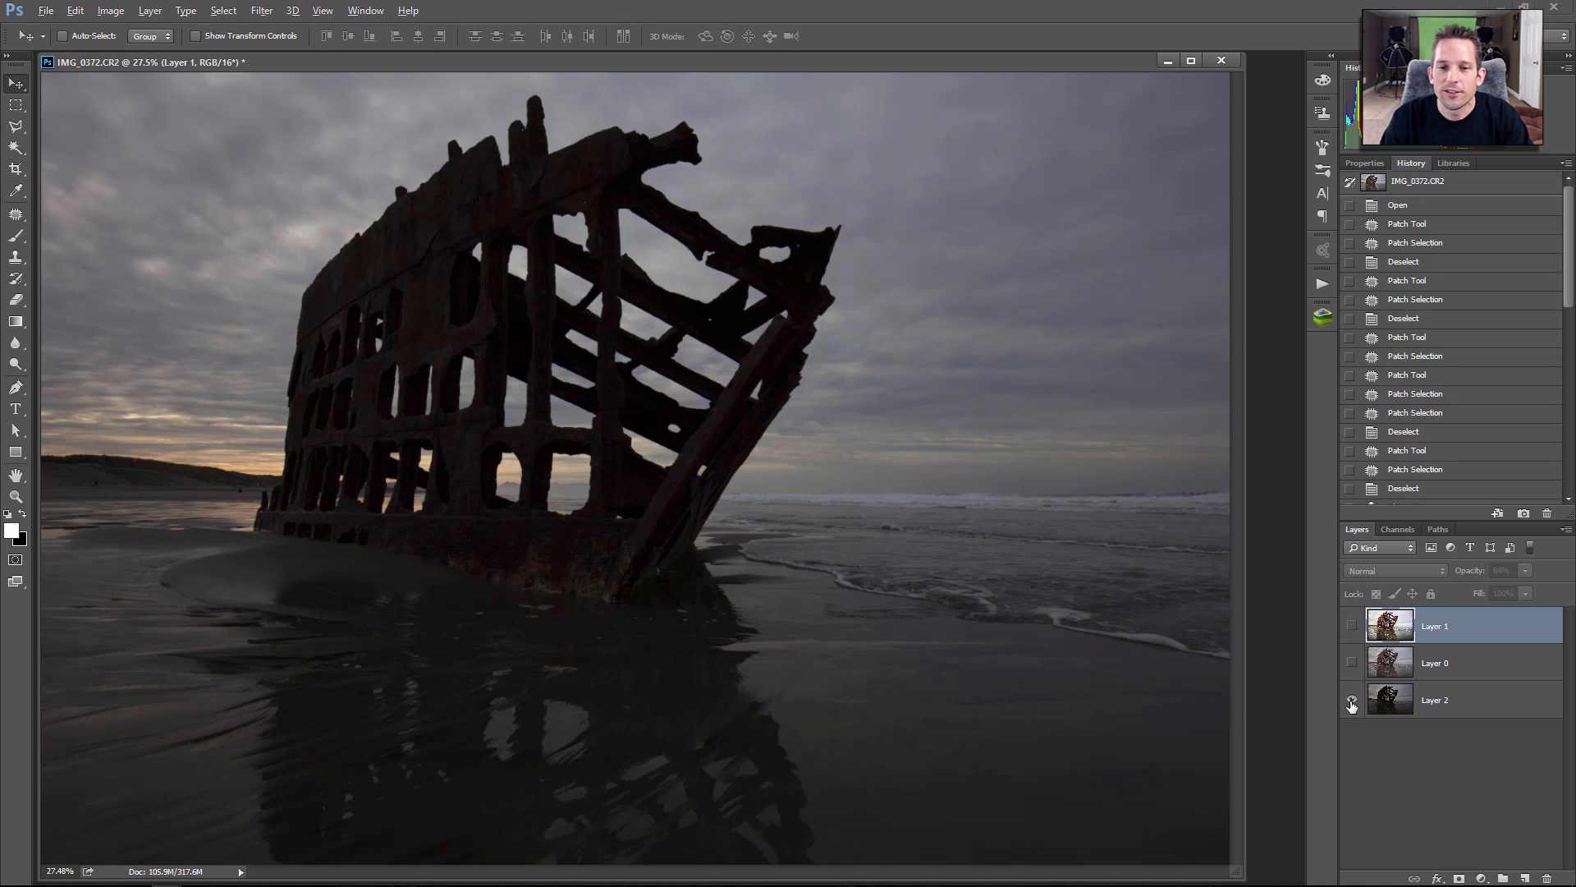
pyautogui.keyDown('alt'); pyautogui.click(1353, 704); pyautogui.keyUp('alt')
pyautogui.keyDown('alt'); pyautogui.click(1353, 704); pyautogui.keyUp('alt')
pyautogui.keyDown('alt'); pyautogui.click(1353, 703); pyautogui.keyUp('alt')
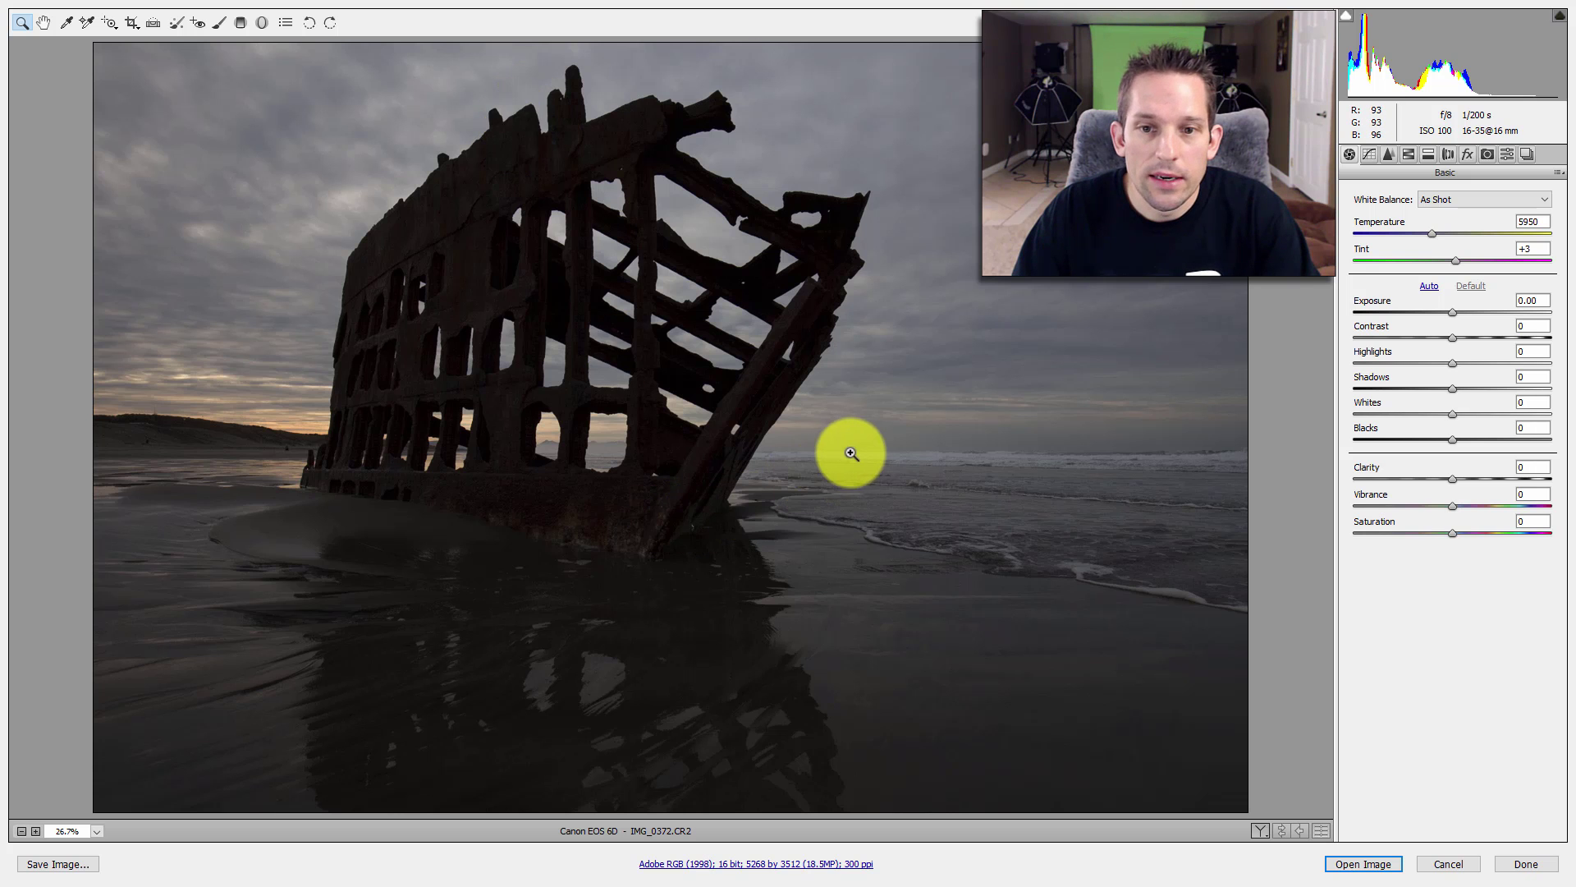
# Straighten the raw shipwreck photo along the sea horizon with the Straighten tool and apply the resulting crop.
pyautogui.moveTo(873, 457); pyautogui.dragTo(985, 502)
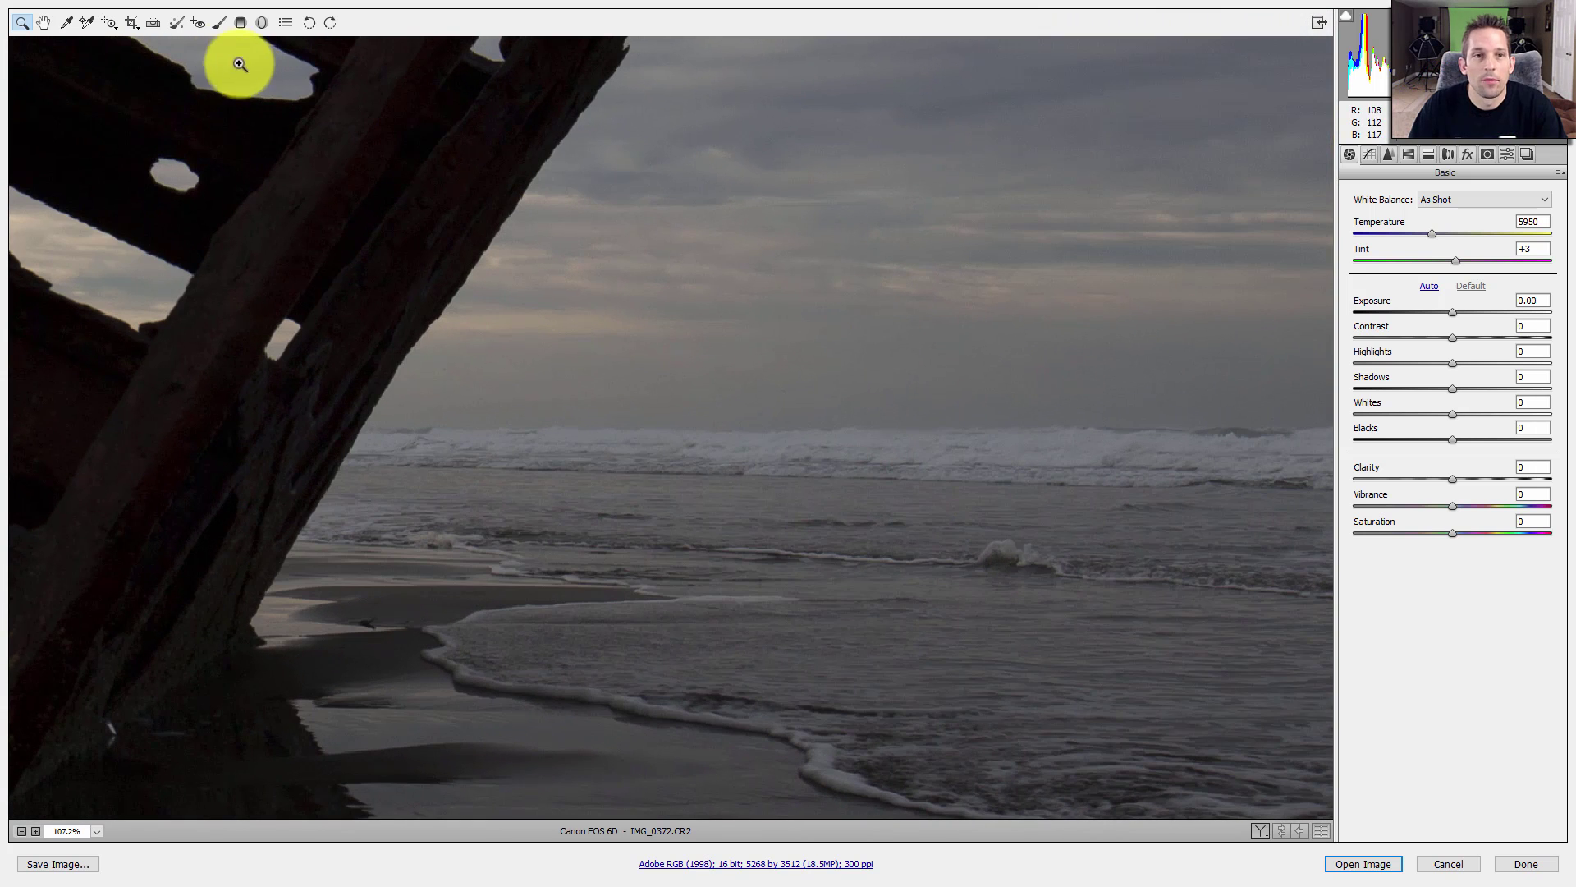
pyautogui.click(154, 25)
pyautogui.doubleClick(312, 292)
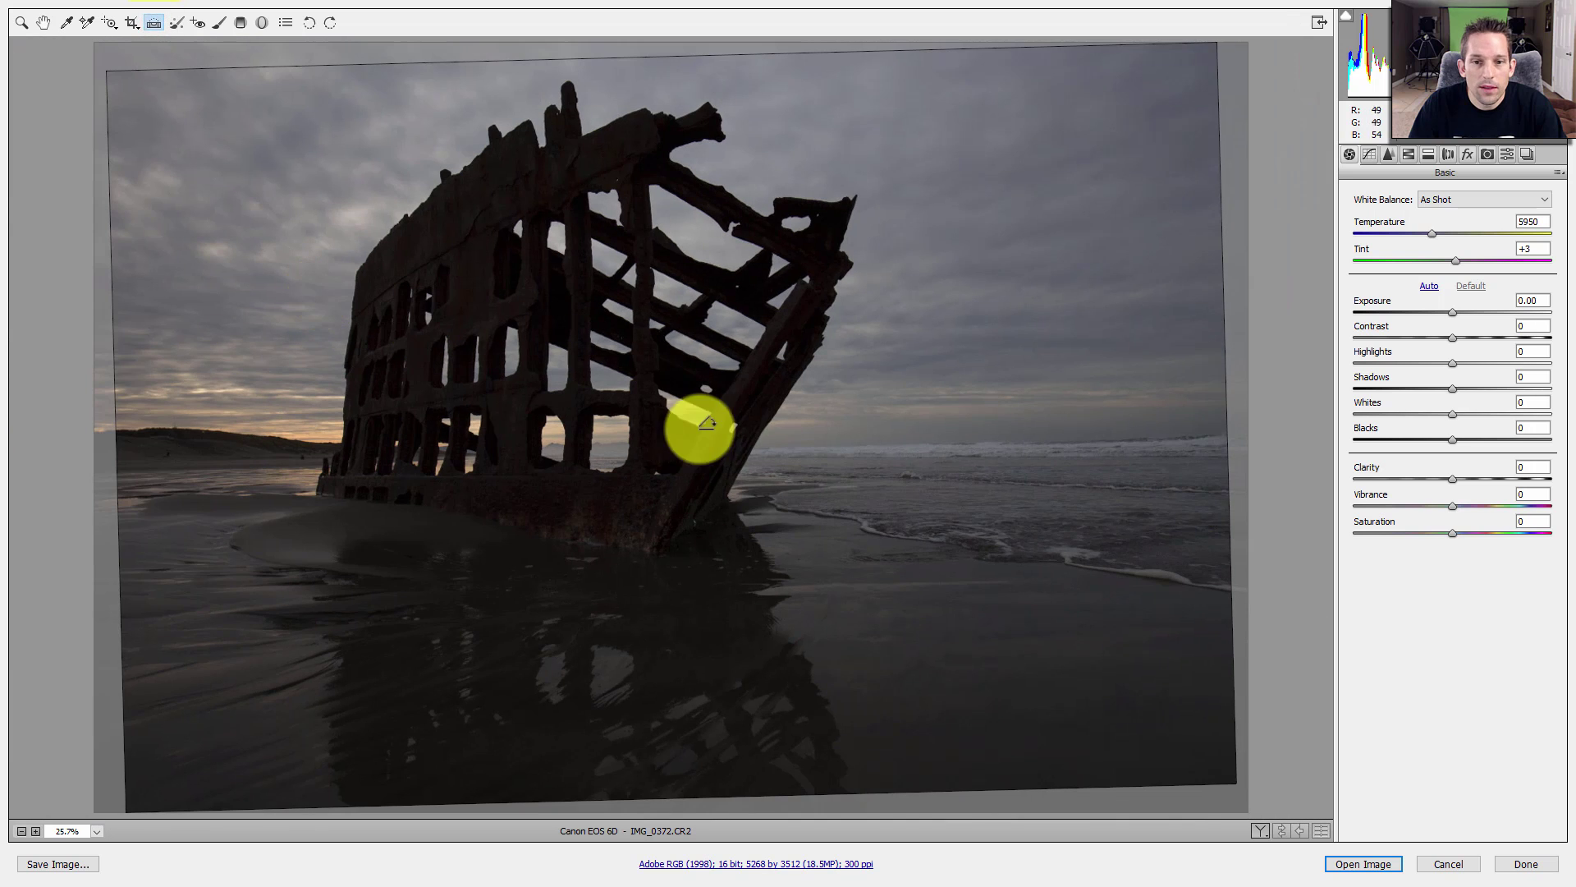
pyautogui.moveTo(757, 446); pyautogui.dragTo(927, 441)
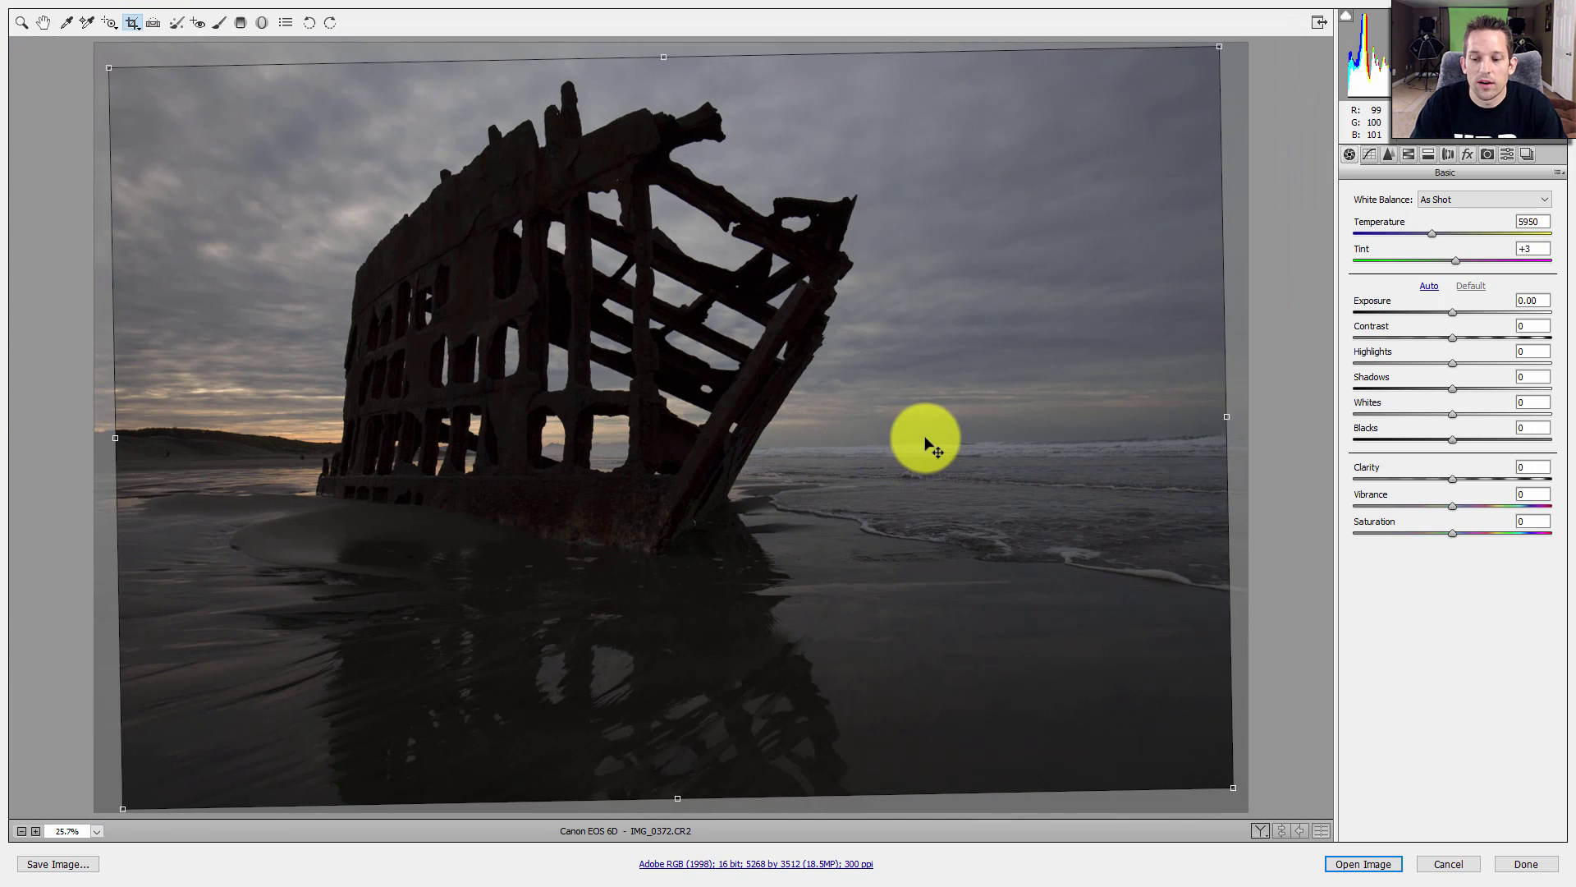
pyautogui.press('z')
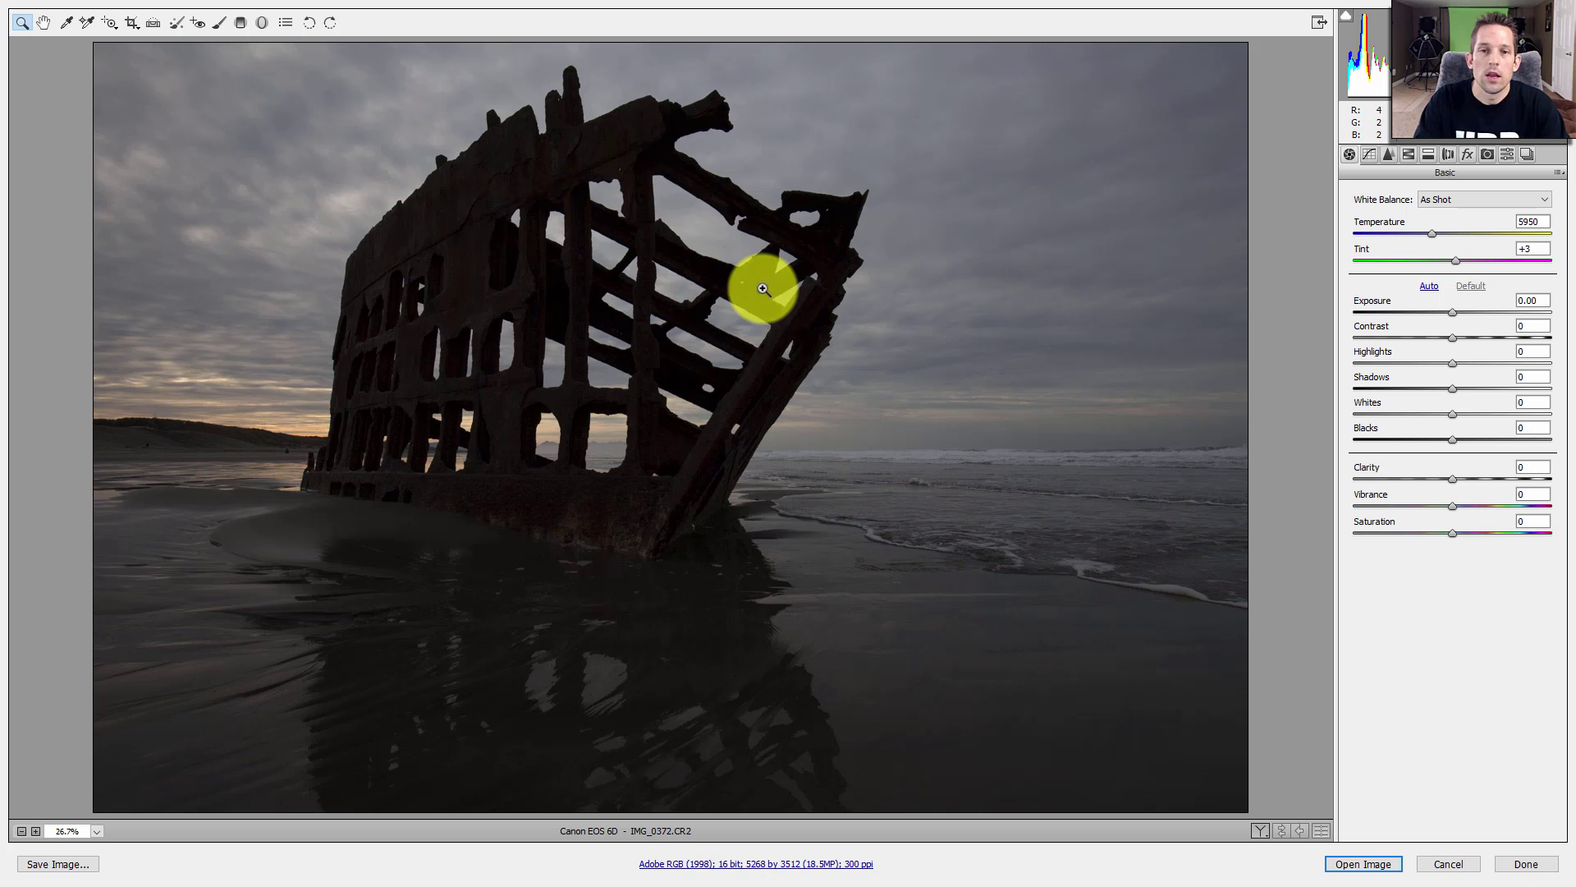
# Examine the wreck's upper edges for colour fringing and enable Remove Chromatic Aberration in the lens corrections.
pyautogui.click(624, 156)
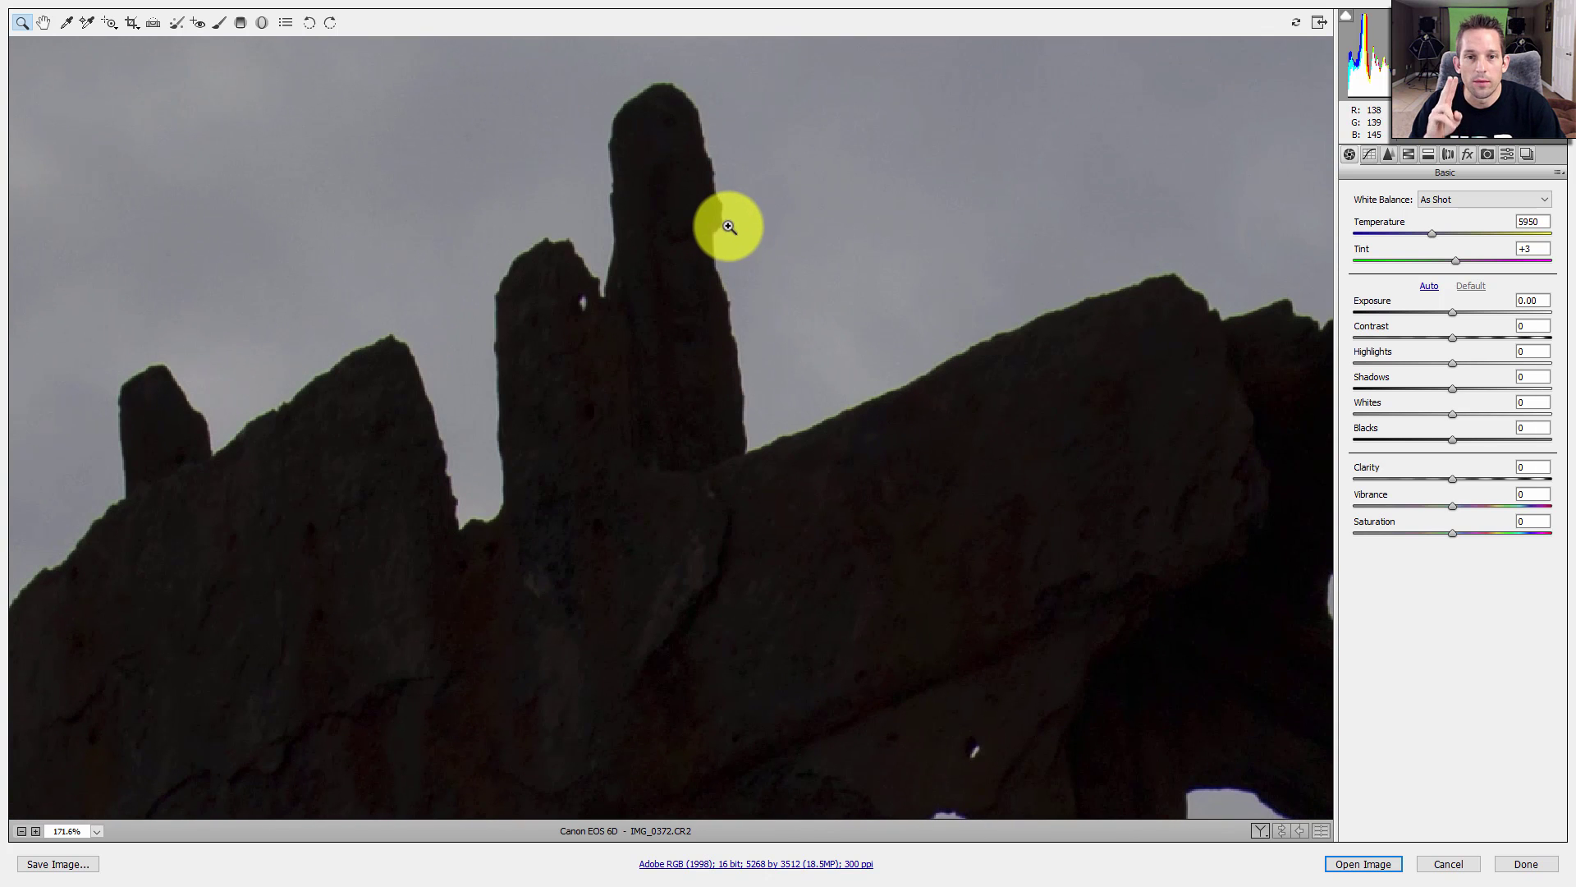
pyautogui.click(1448, 155)
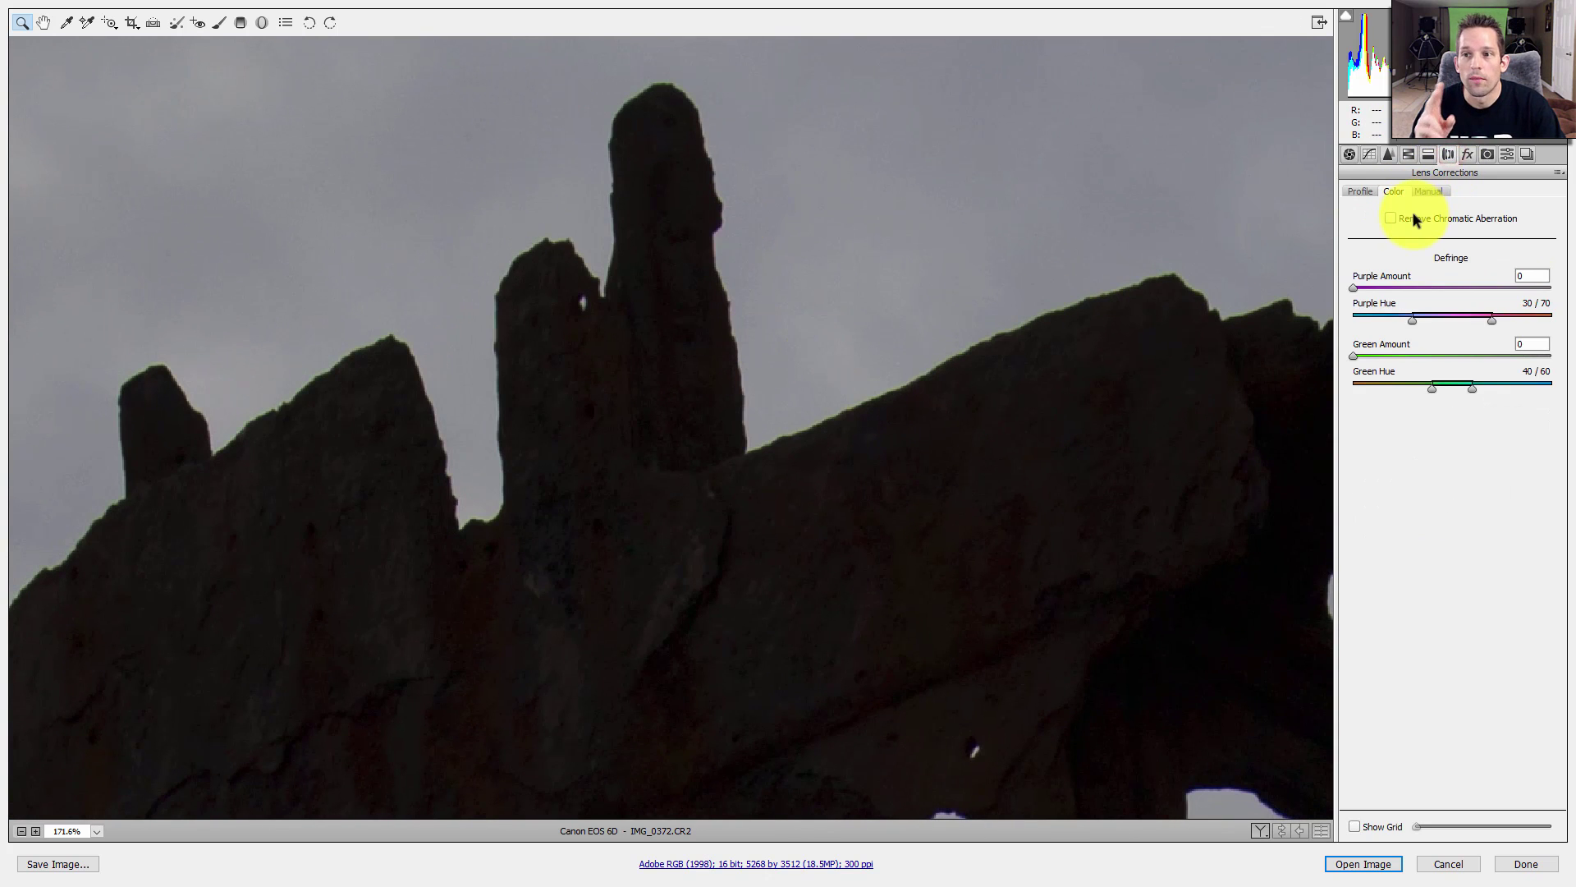
pyautogui.click(1067, 341)
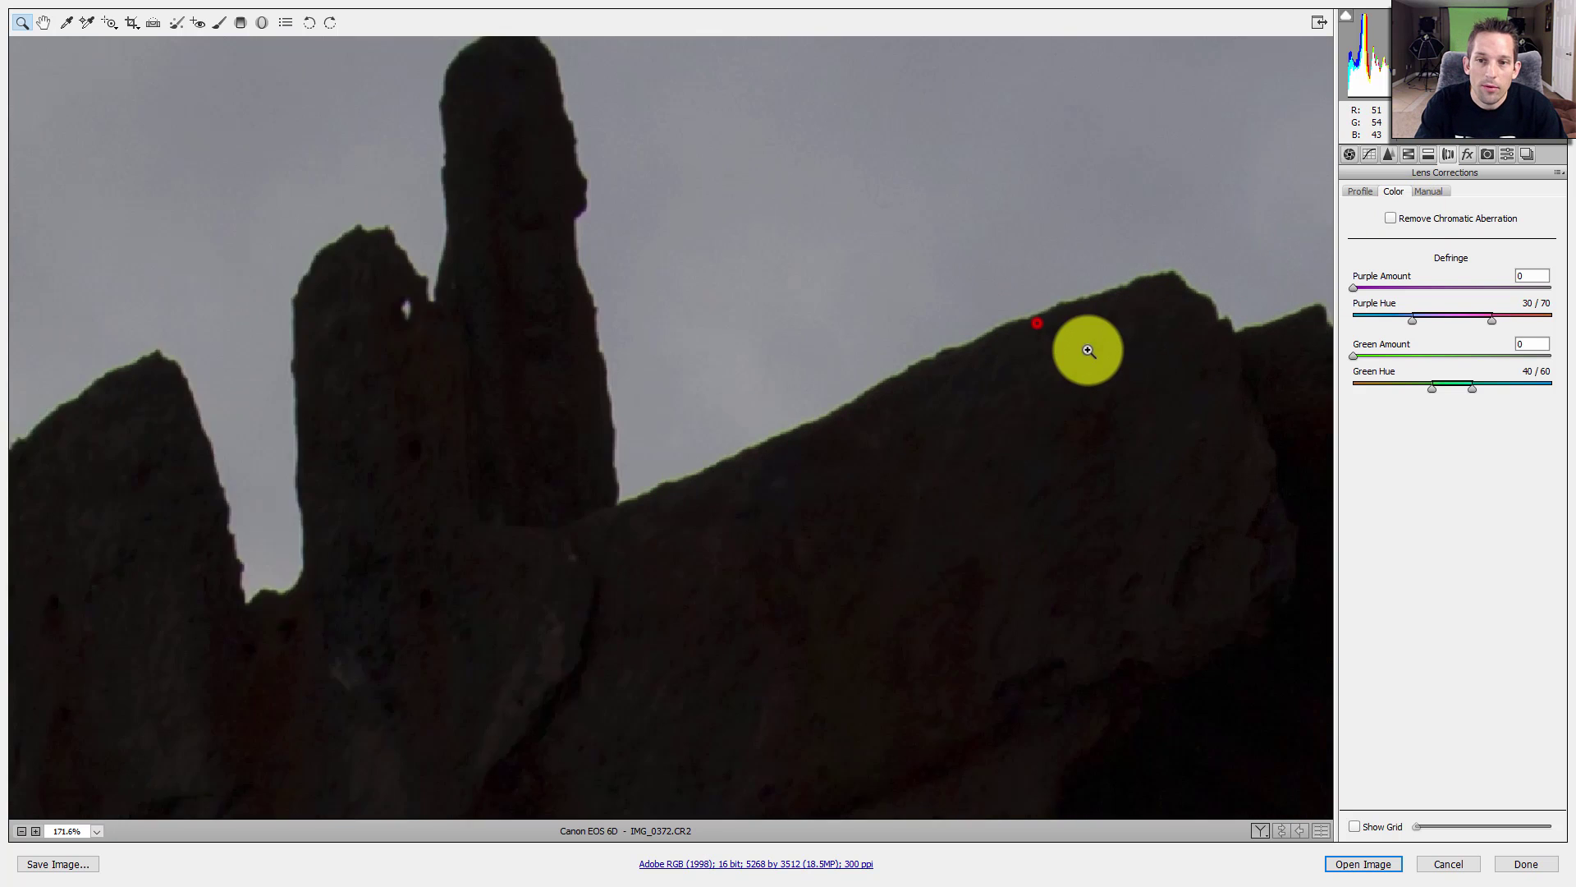
pyautogui.keyDown('alt'); pyautogui.click(539, 362); pyautogui.keyUp('alt')
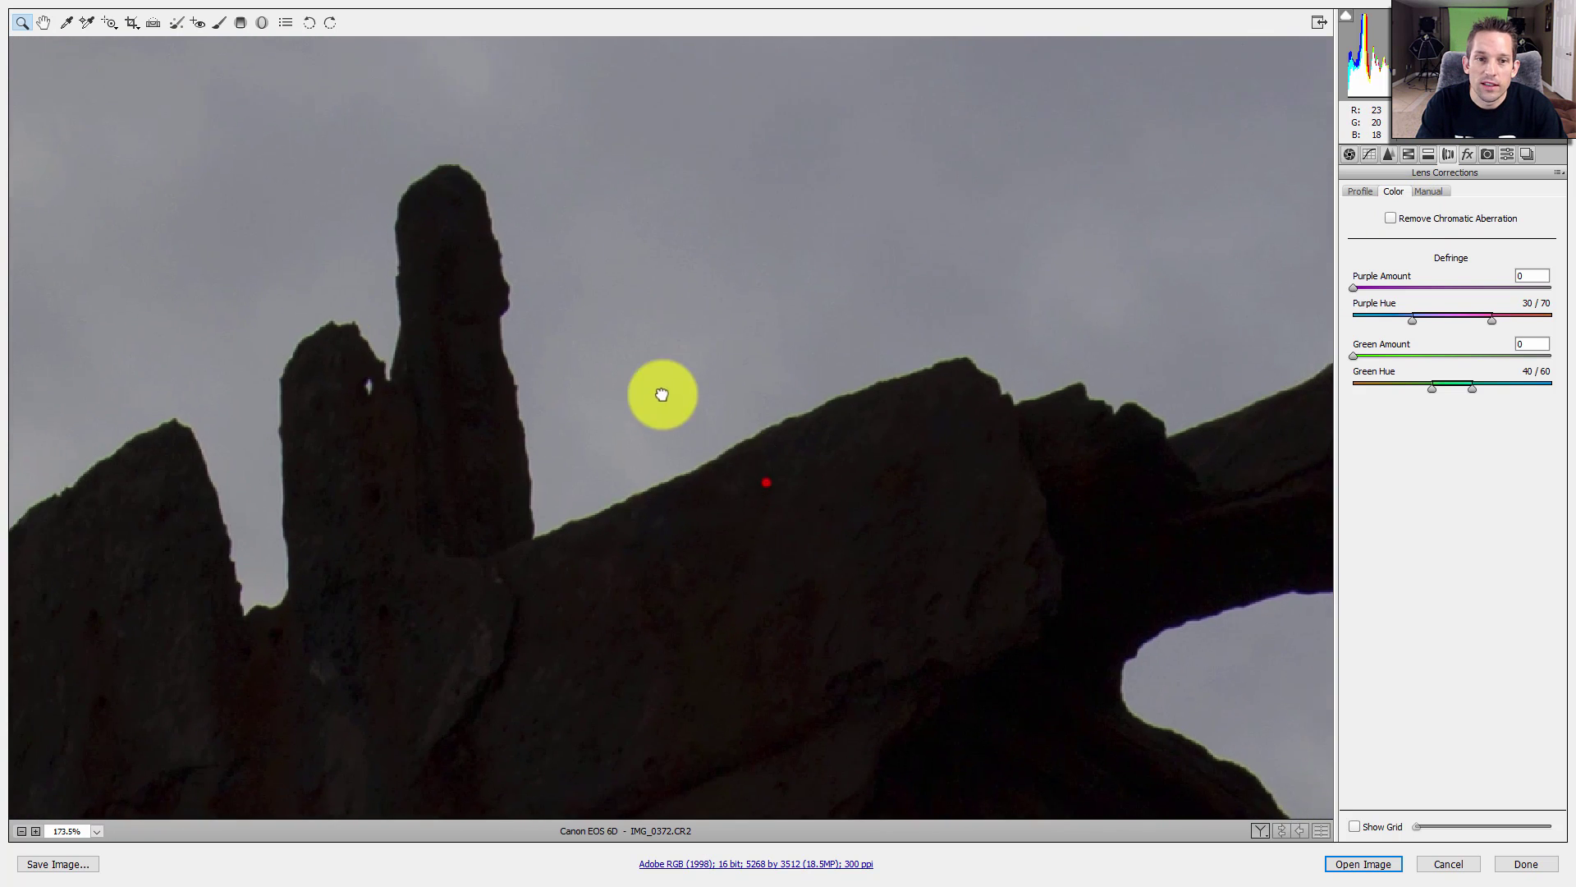
pyautogui.moveTo(661, 395); pyautogui.dragTo(446, 198)
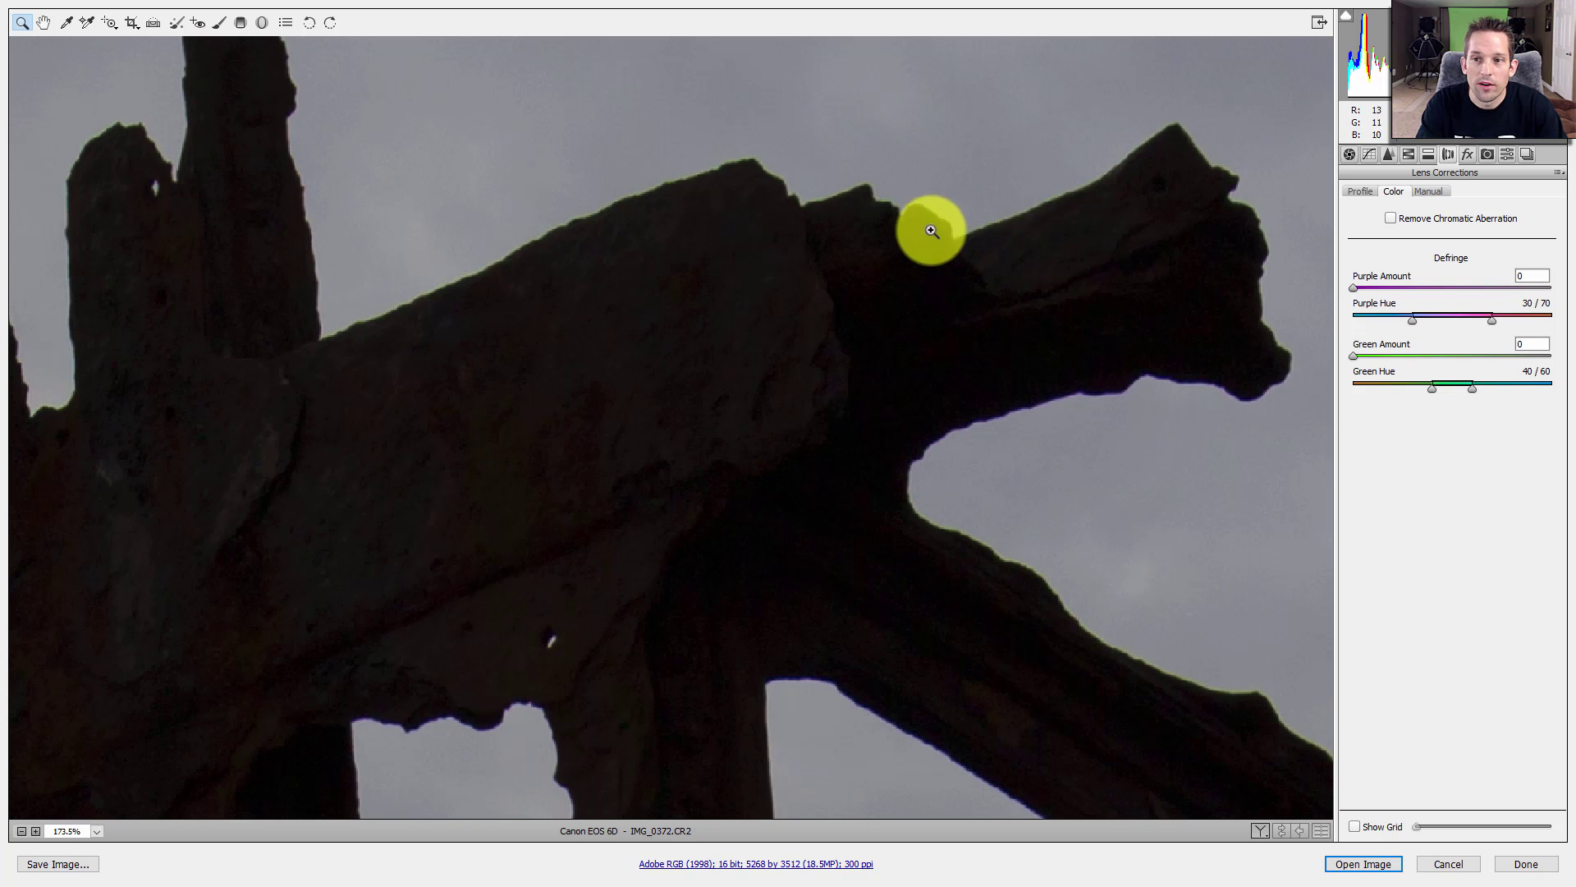
pyautogui.click(1188, 303)
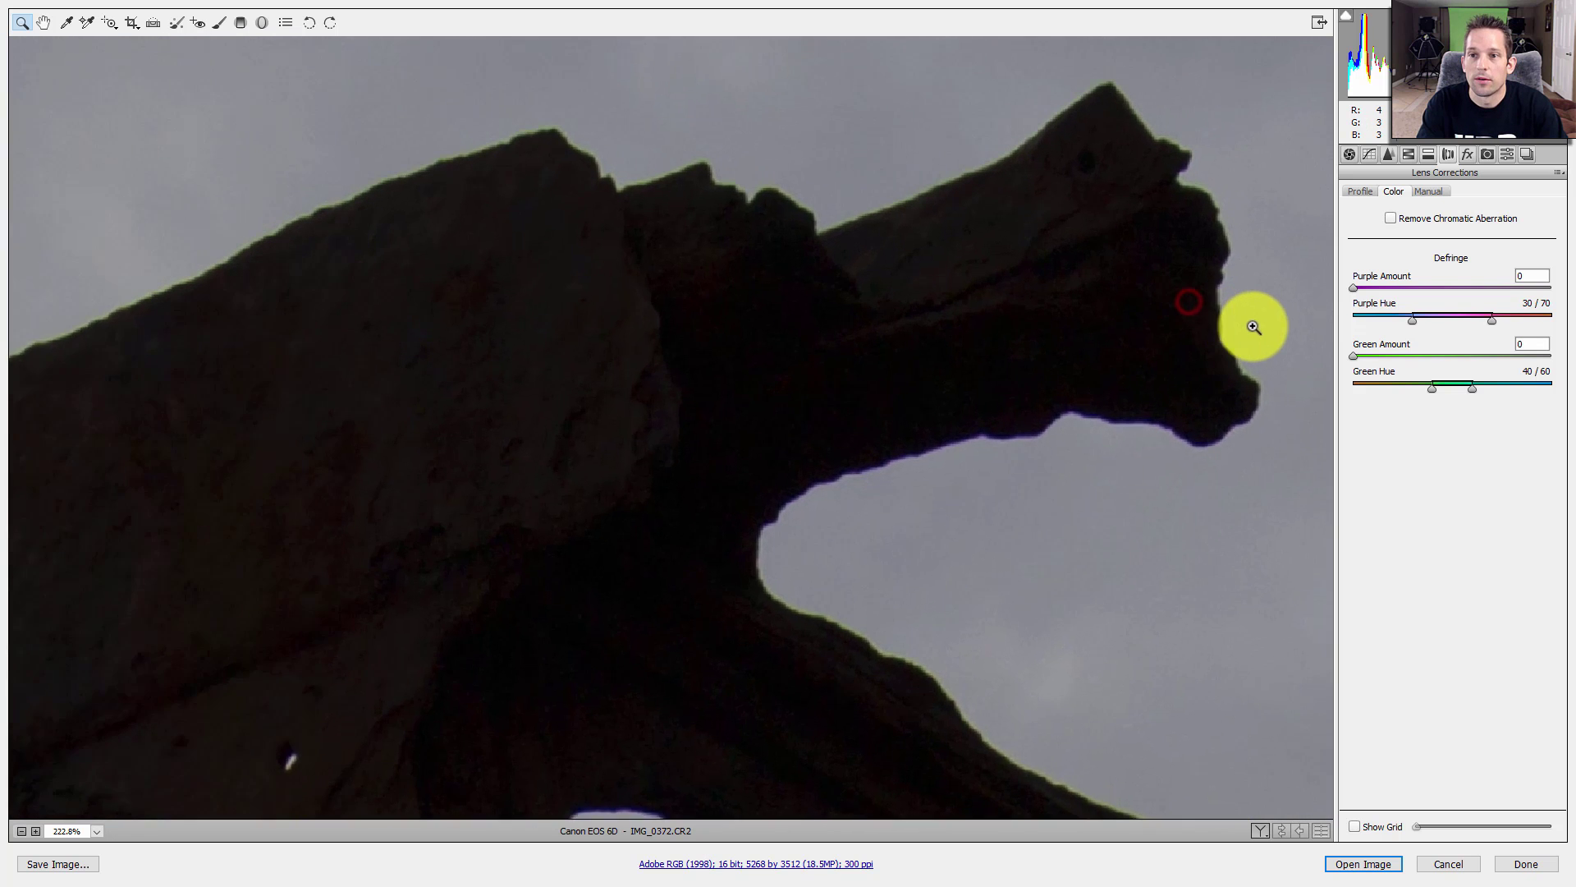
pyautogui.moveTo(1212, 247); pyautogui.dragTo(1172, 302)
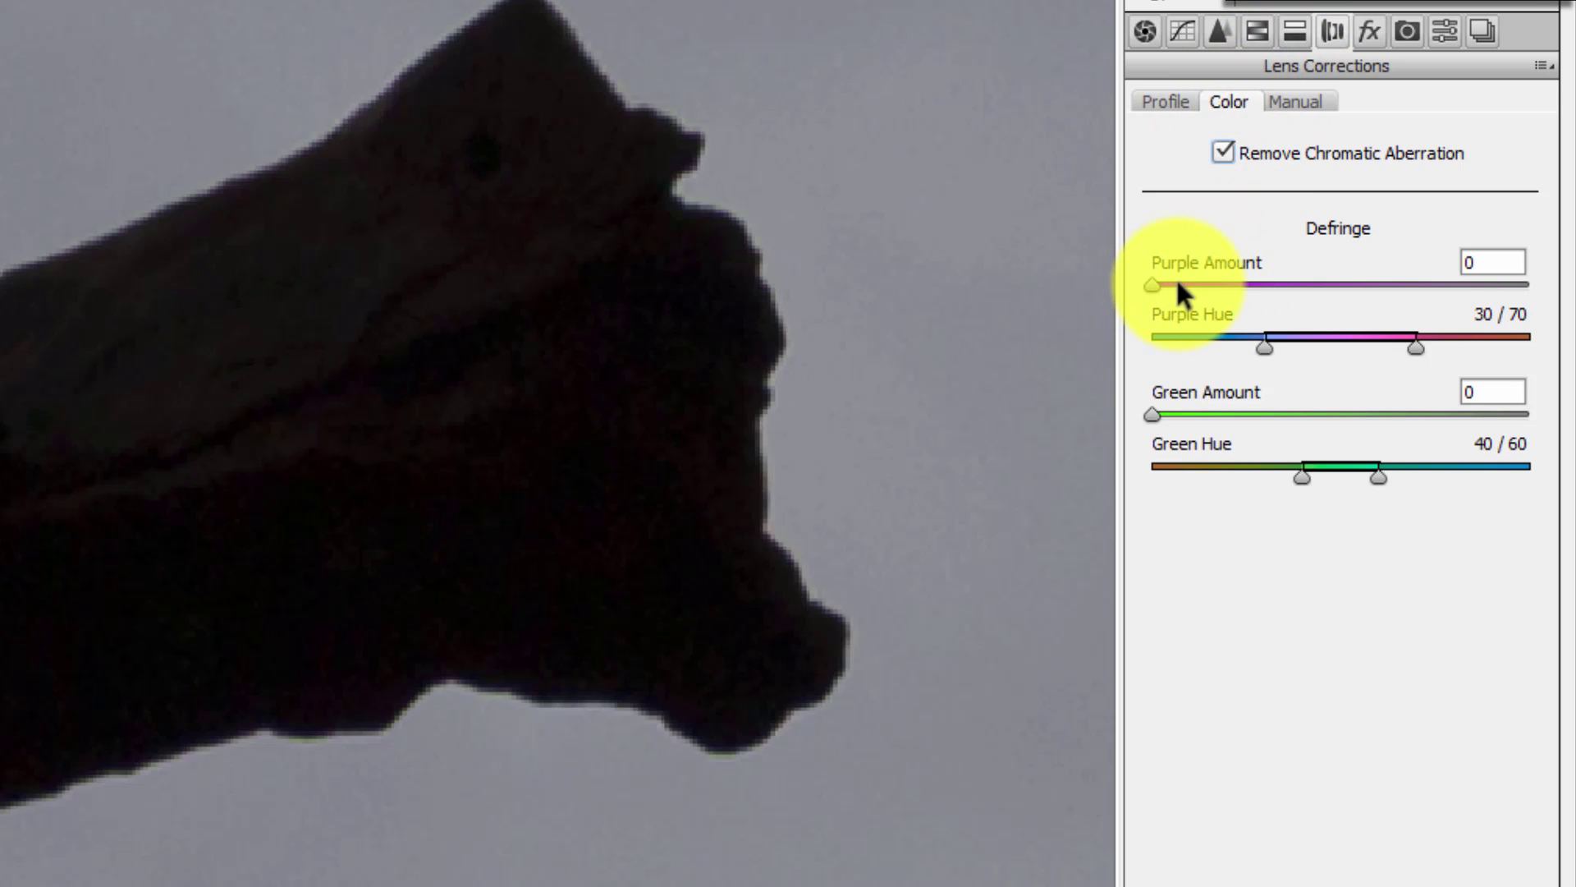
# Set the Defringe Purple Amount and Green Amount to 1 each and check the wreck's edges.
pyautogui.moveTo(1177, 284)
pyautogui.mouseDown()
pyautogui.moveTo(1192, 283)
pyautogui.moveTo(1173, 283)
pyautogui.mouseUp()
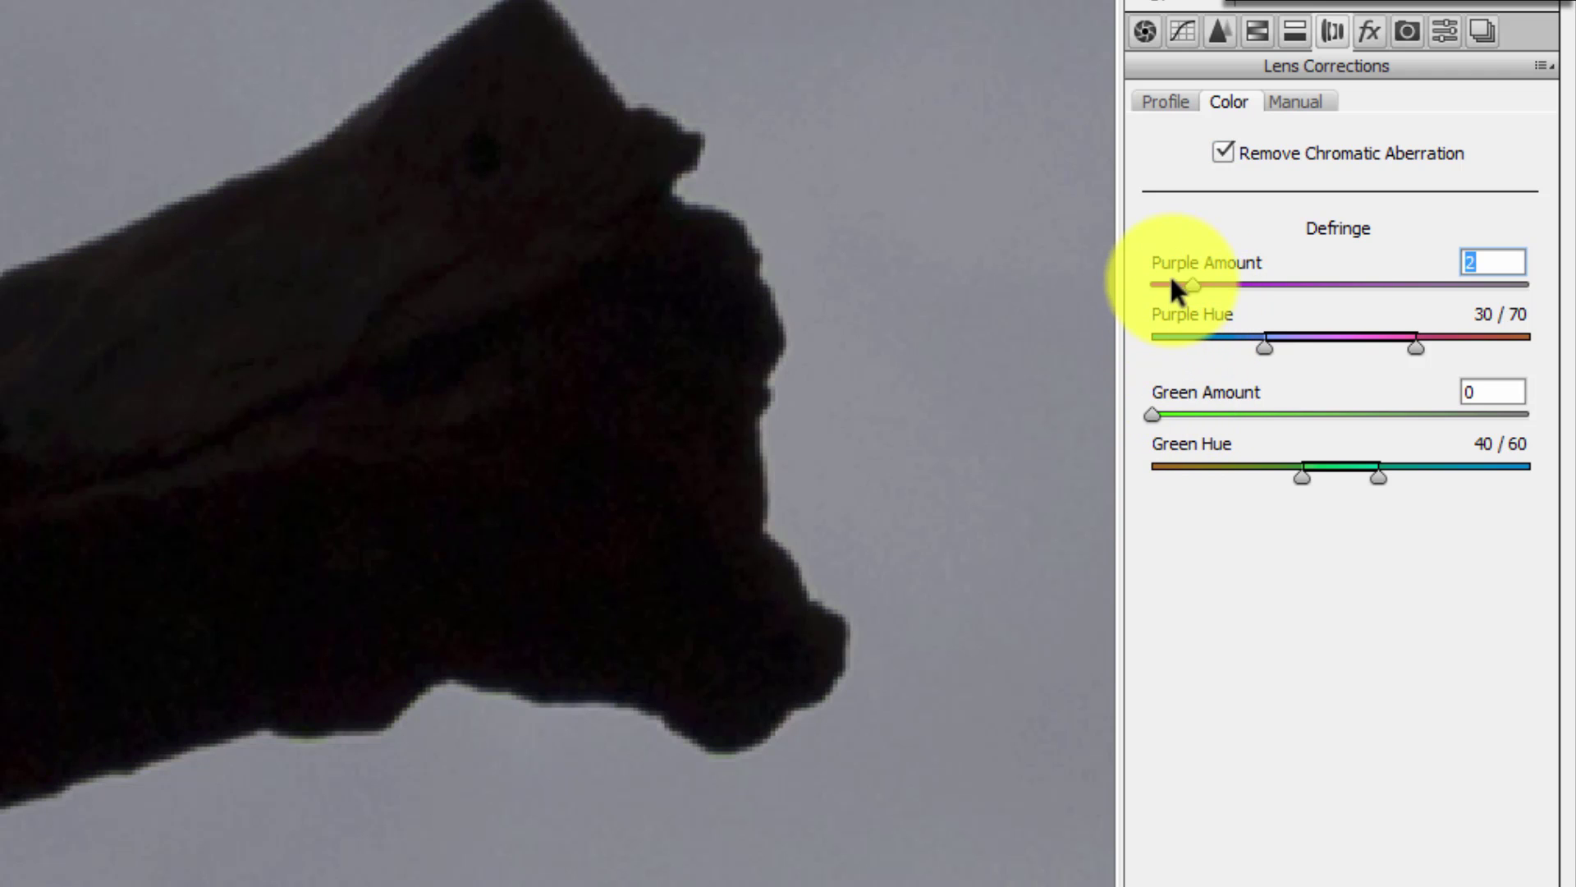
pyautogui.click(1169, 410)
pyautogui.moveTo(515, 349); pyautogui.dragTo(401, 383)
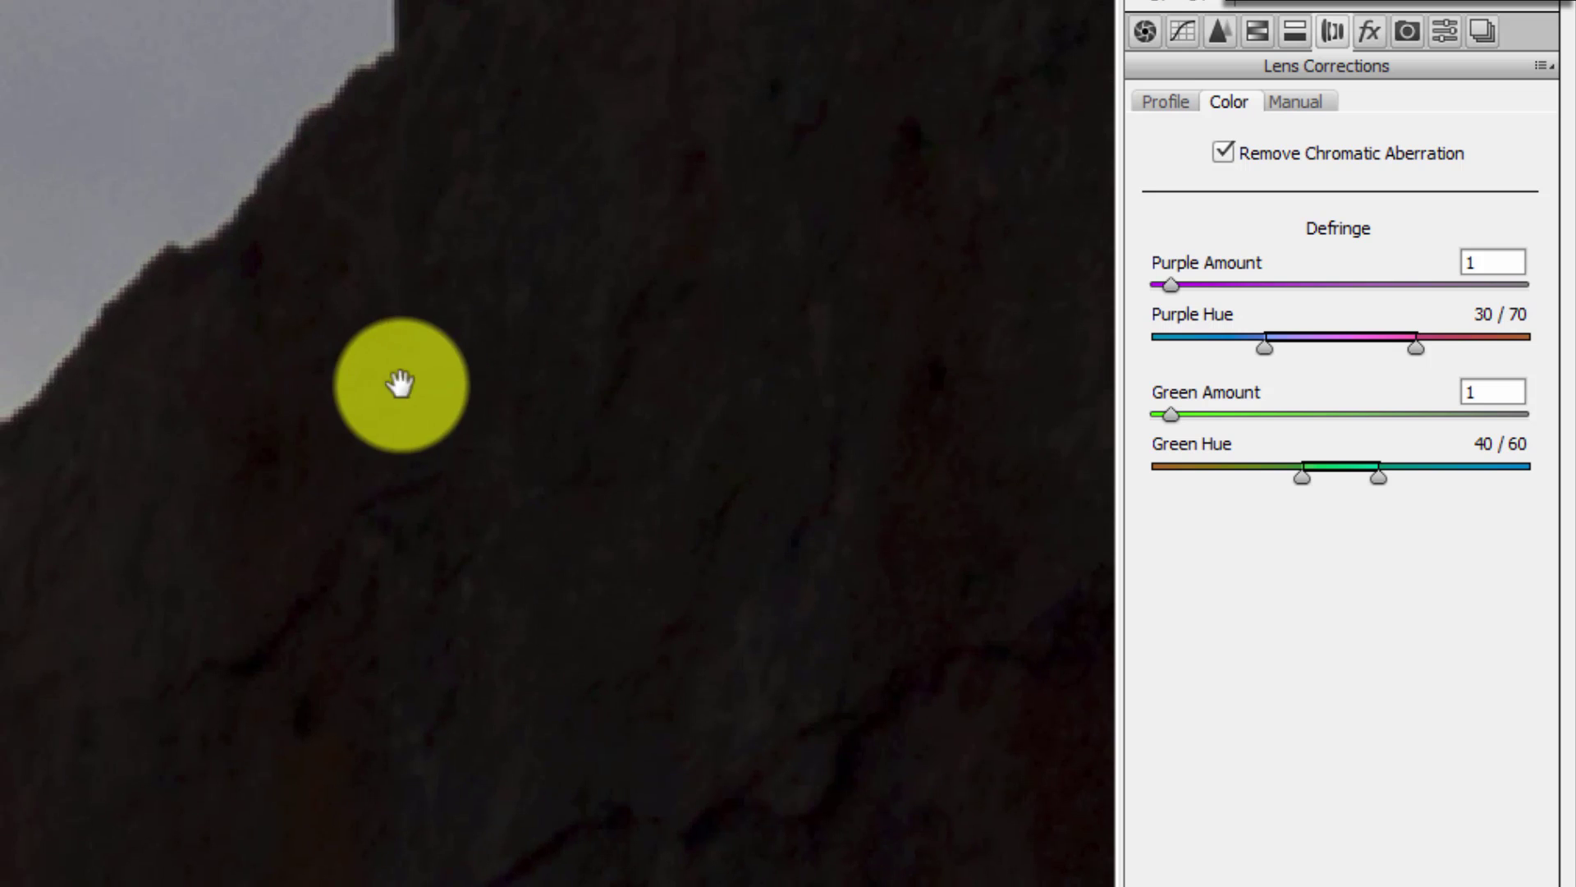
pyautogui.moveTo(82, 394); pyautogui.dragTo(327, 518)
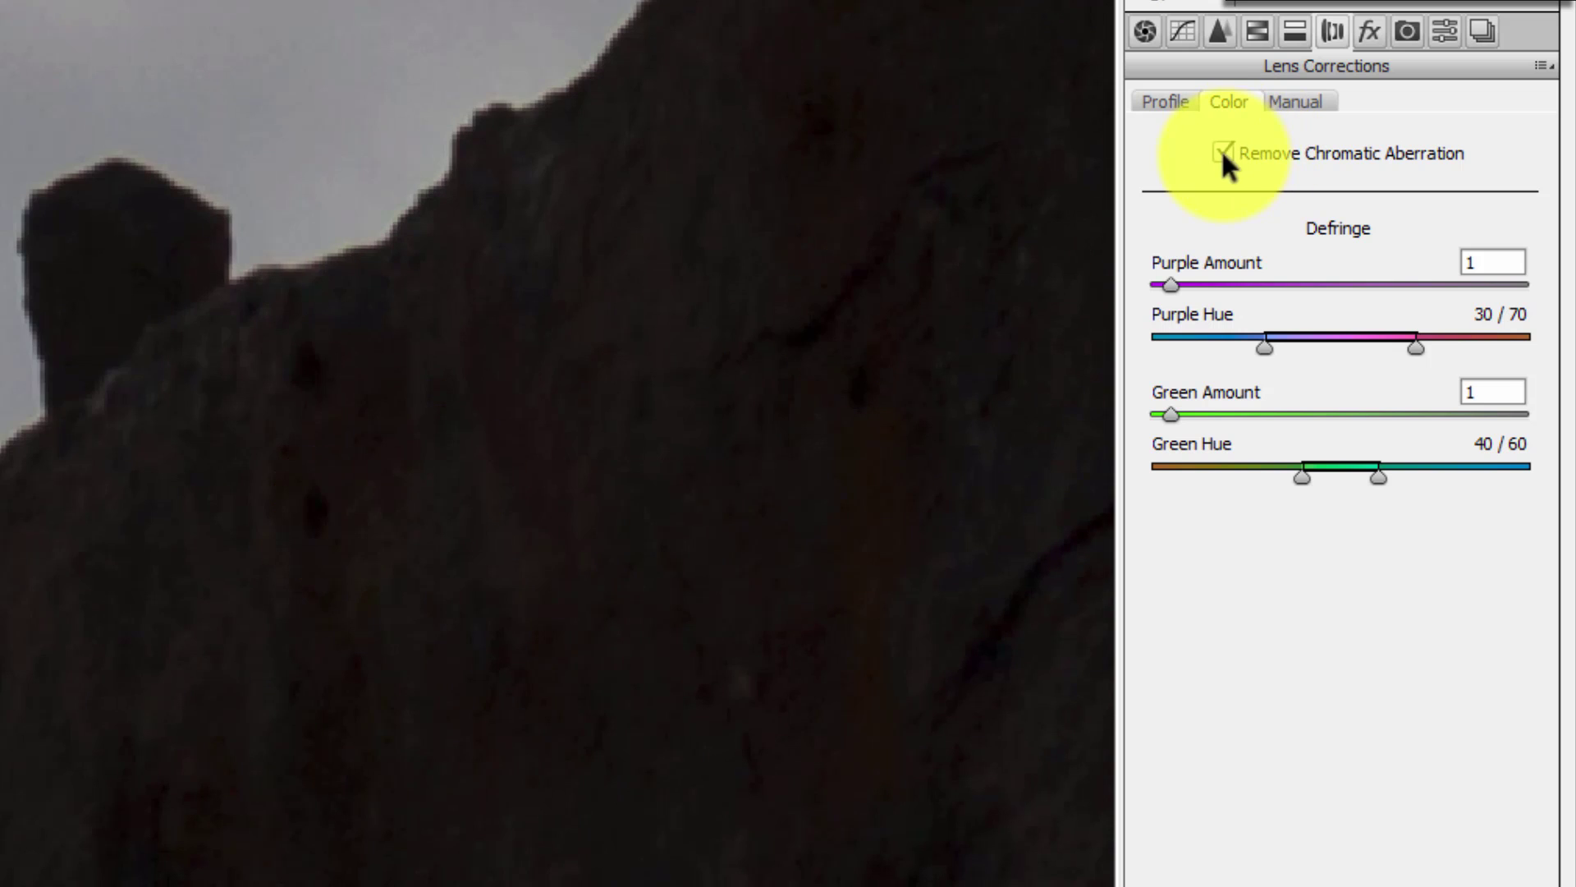
pyautogui.moveTo(443, 492); pyautogui.dragTo(190, 402)
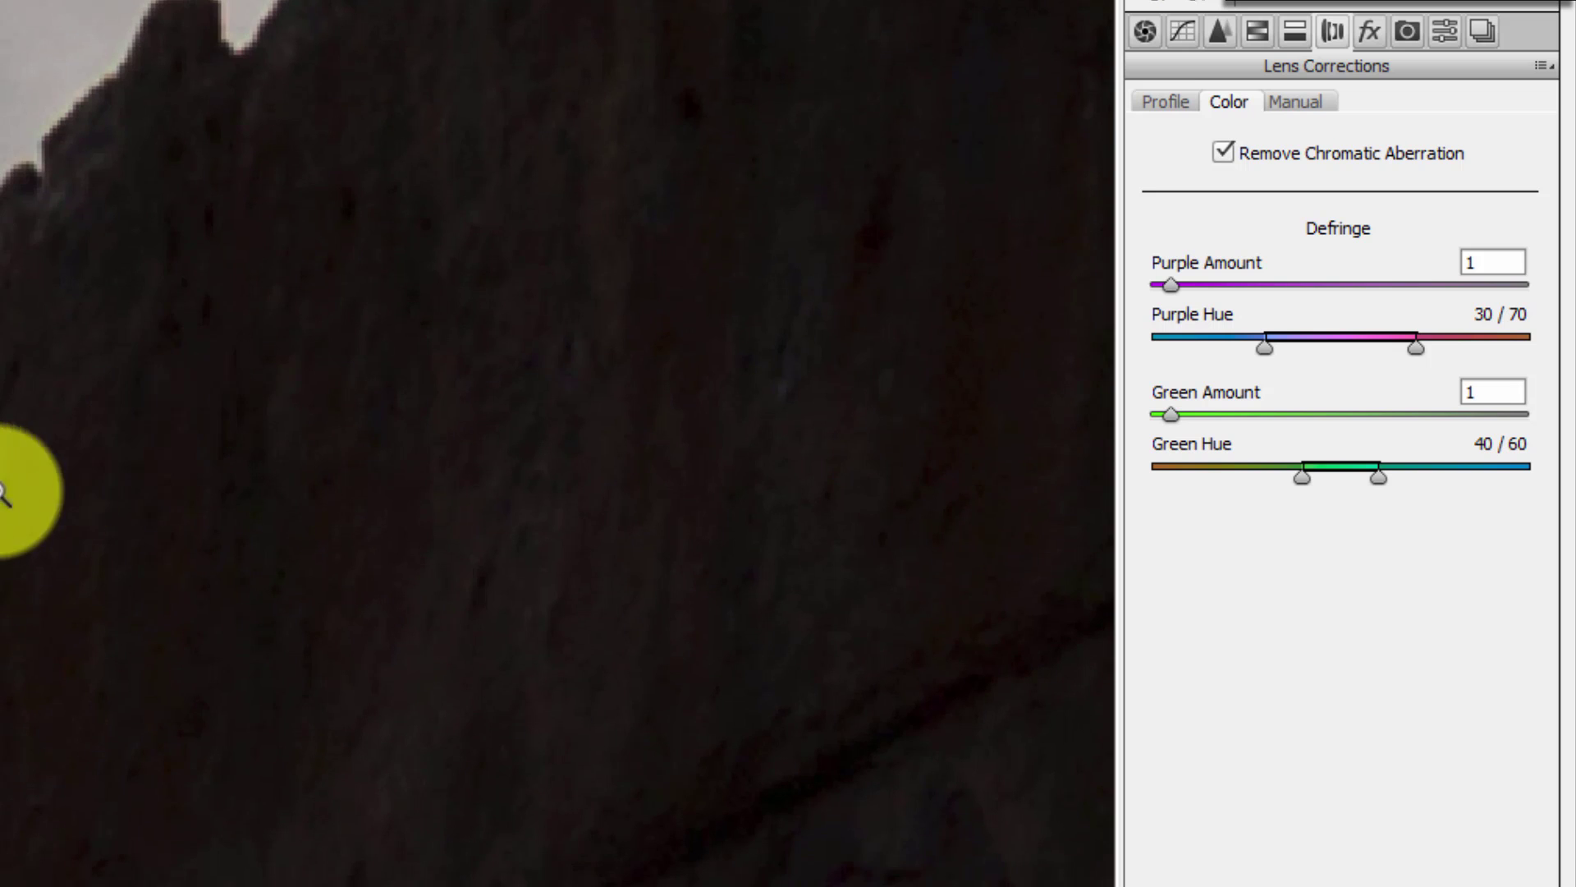
pyautogui.rightClick(11, 492)
pyautogui.click(81, 655)
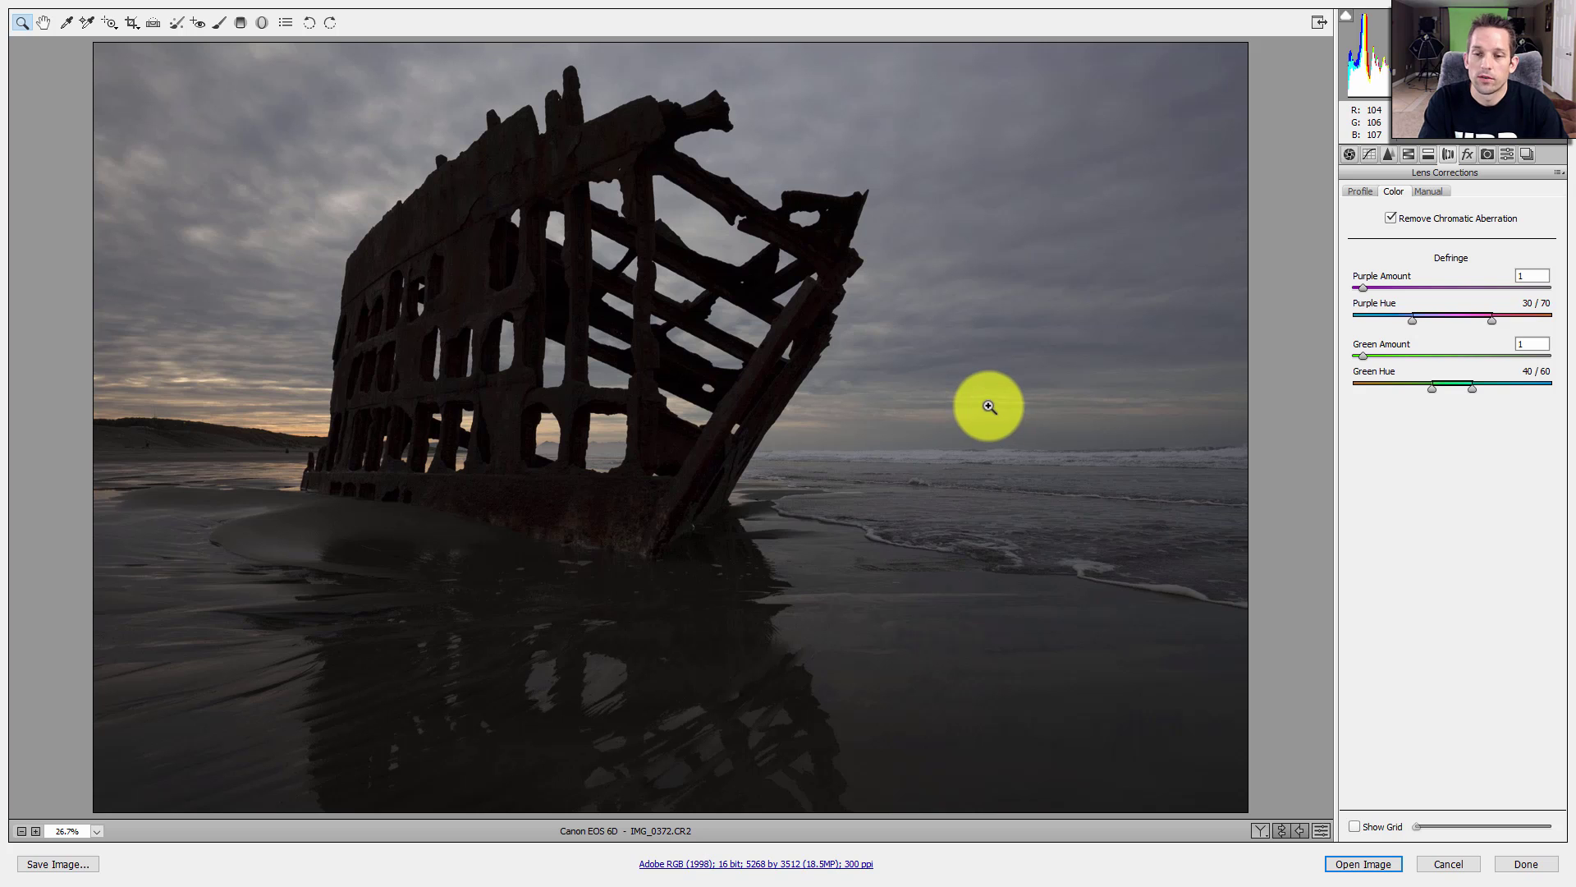
# Brighten the photo by setting the basic Exposure to +1.40.
pyautogui.click(1349, 155)
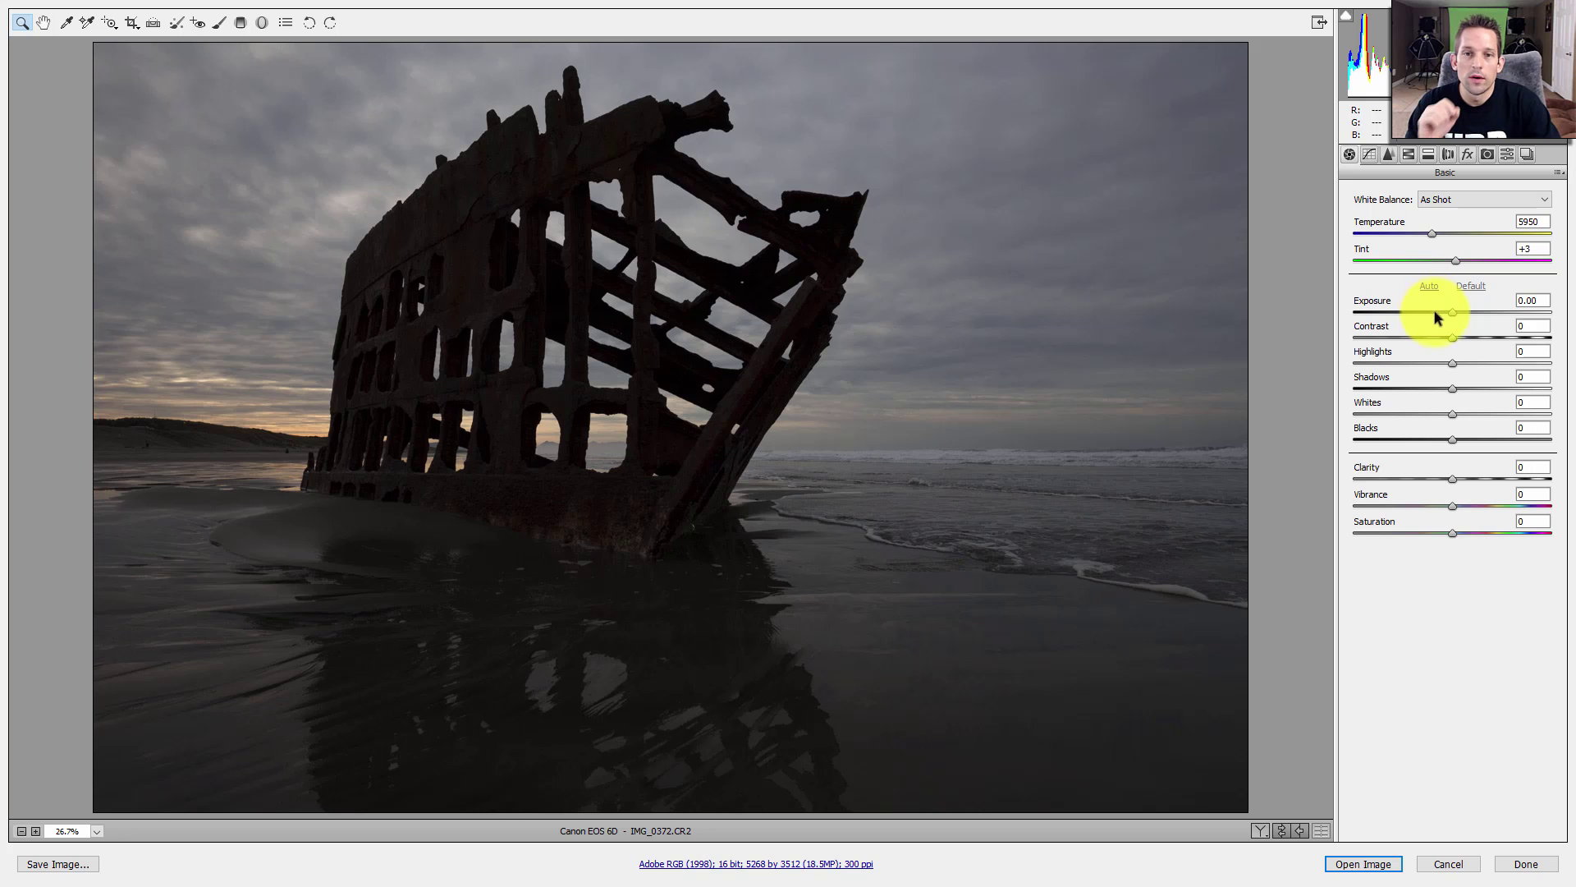
pyautogui.moveTo(1459, 310); pyautogui.dragTo(1494, 312)
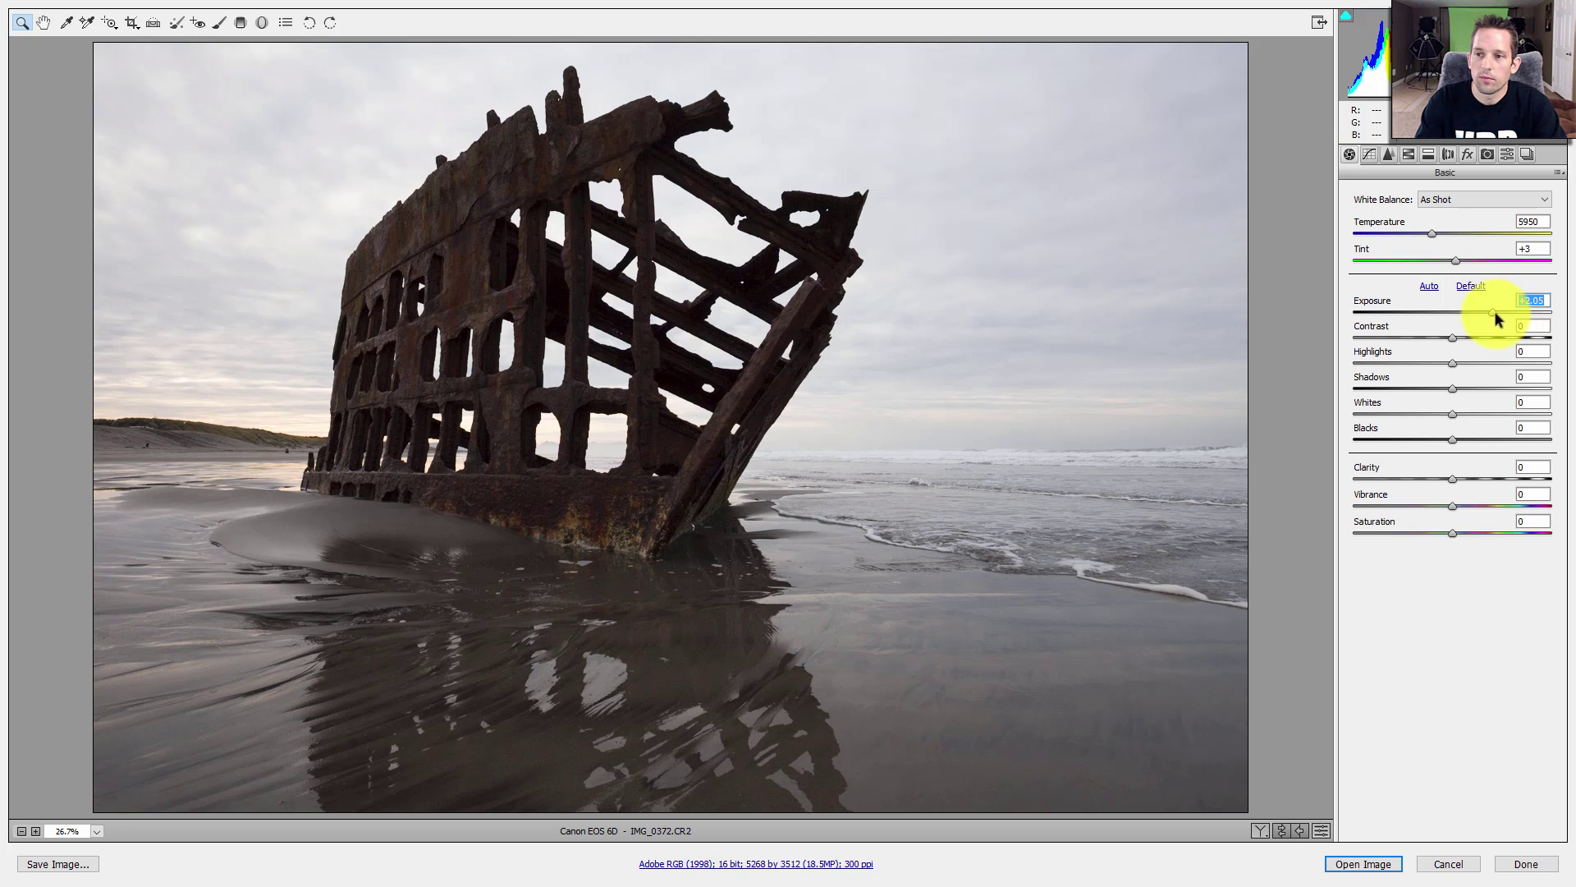
pyautogui.moveTo(1496, 312); pyautogui.dragTo(1482, 312)
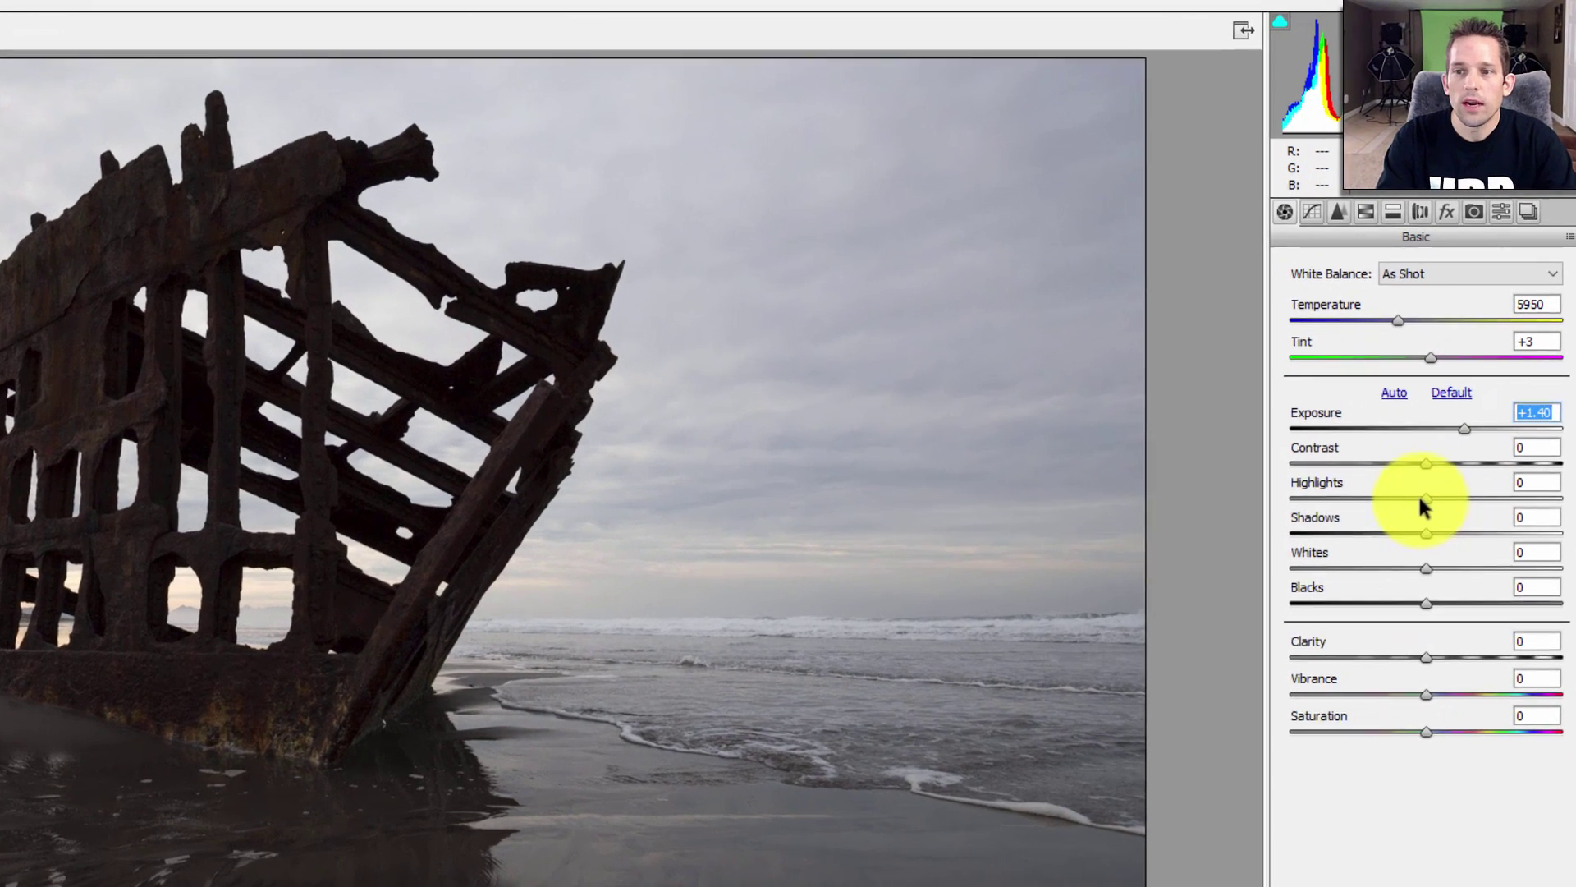
# Set Highlights to -100 and Shadows to +100, and raise the Contrast moderately.
pyautogui.moveTo(1443, 421); pyautogui.dragTo(1348, 422)
pyautogui.moveTo(1308, 514); pyautogui.dragTo(1194, 513)
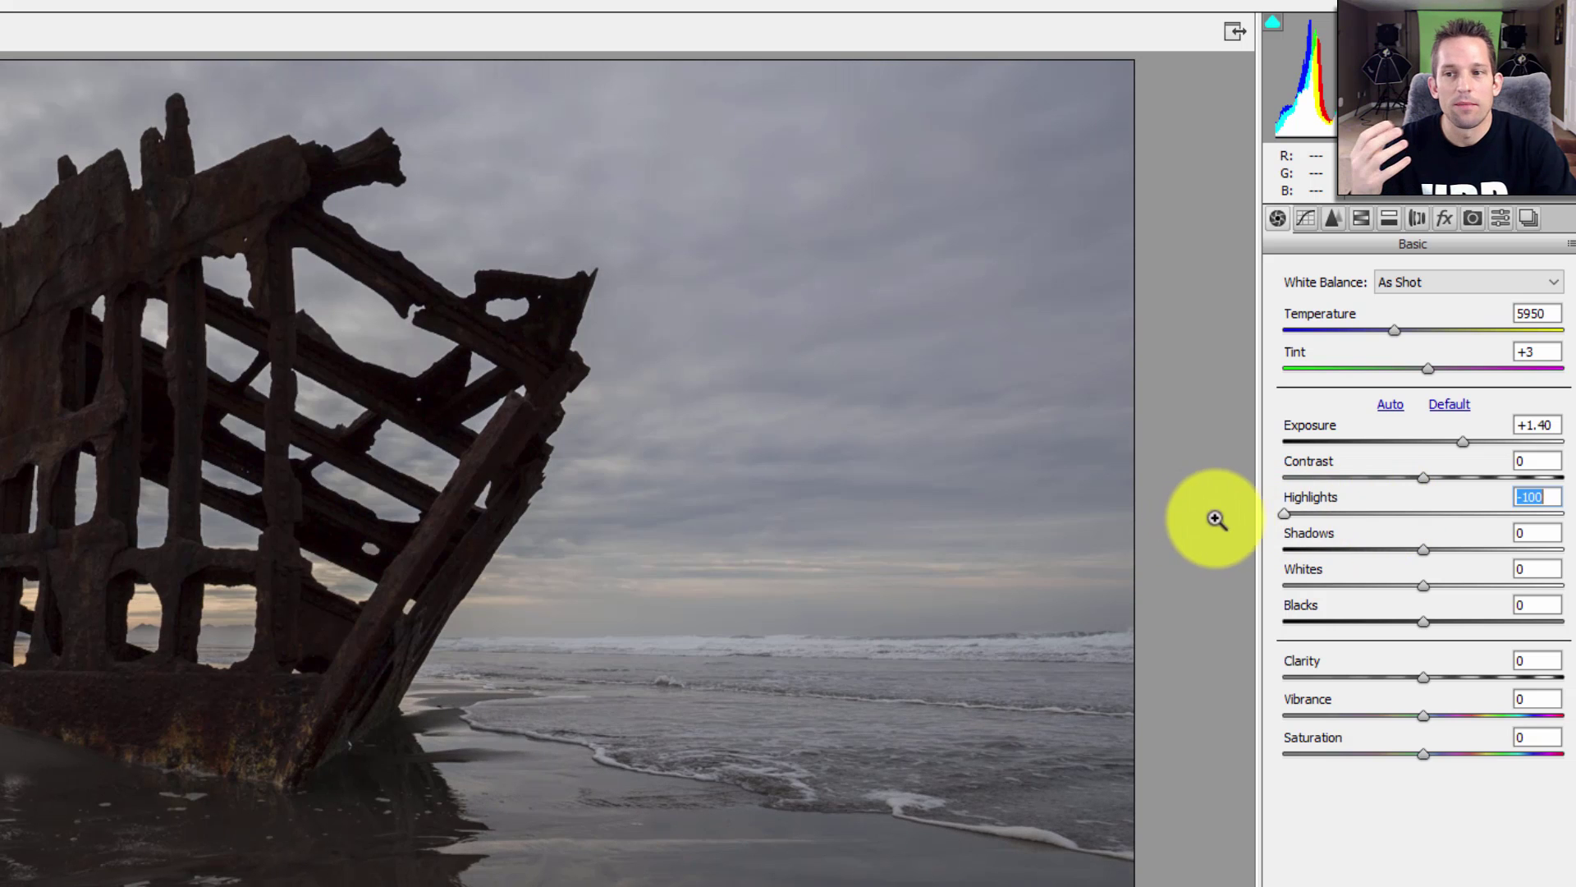
pyautogui.moveTo(1422, 549); pyautogui.dragTo(1538, 528)
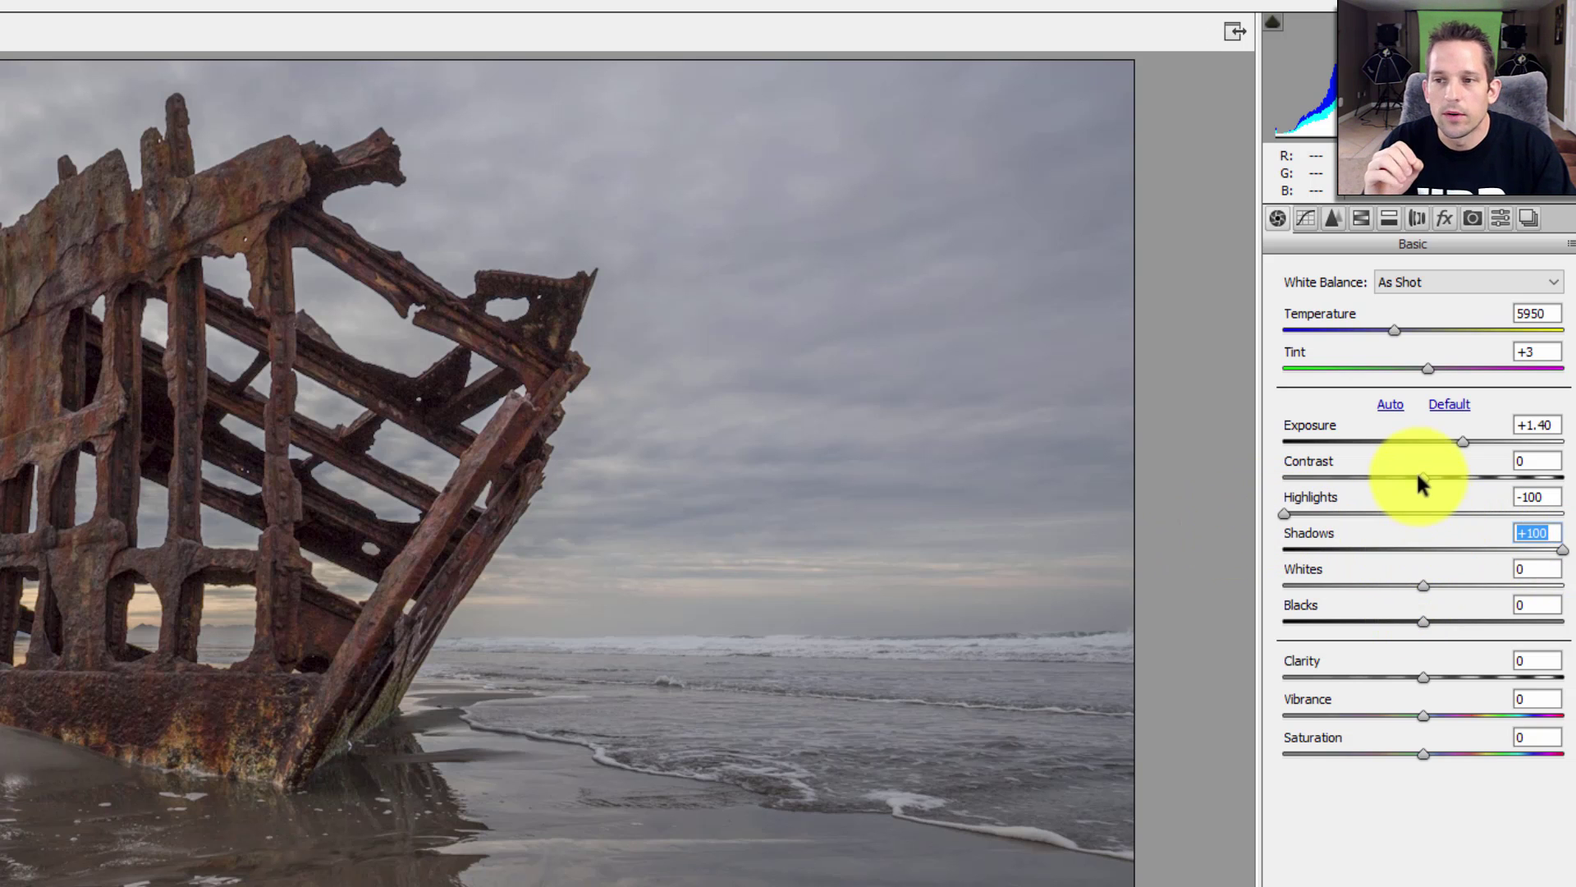
pyautogui.moveTo(1420, 471); pyautogui.dragTo(1472, 481)
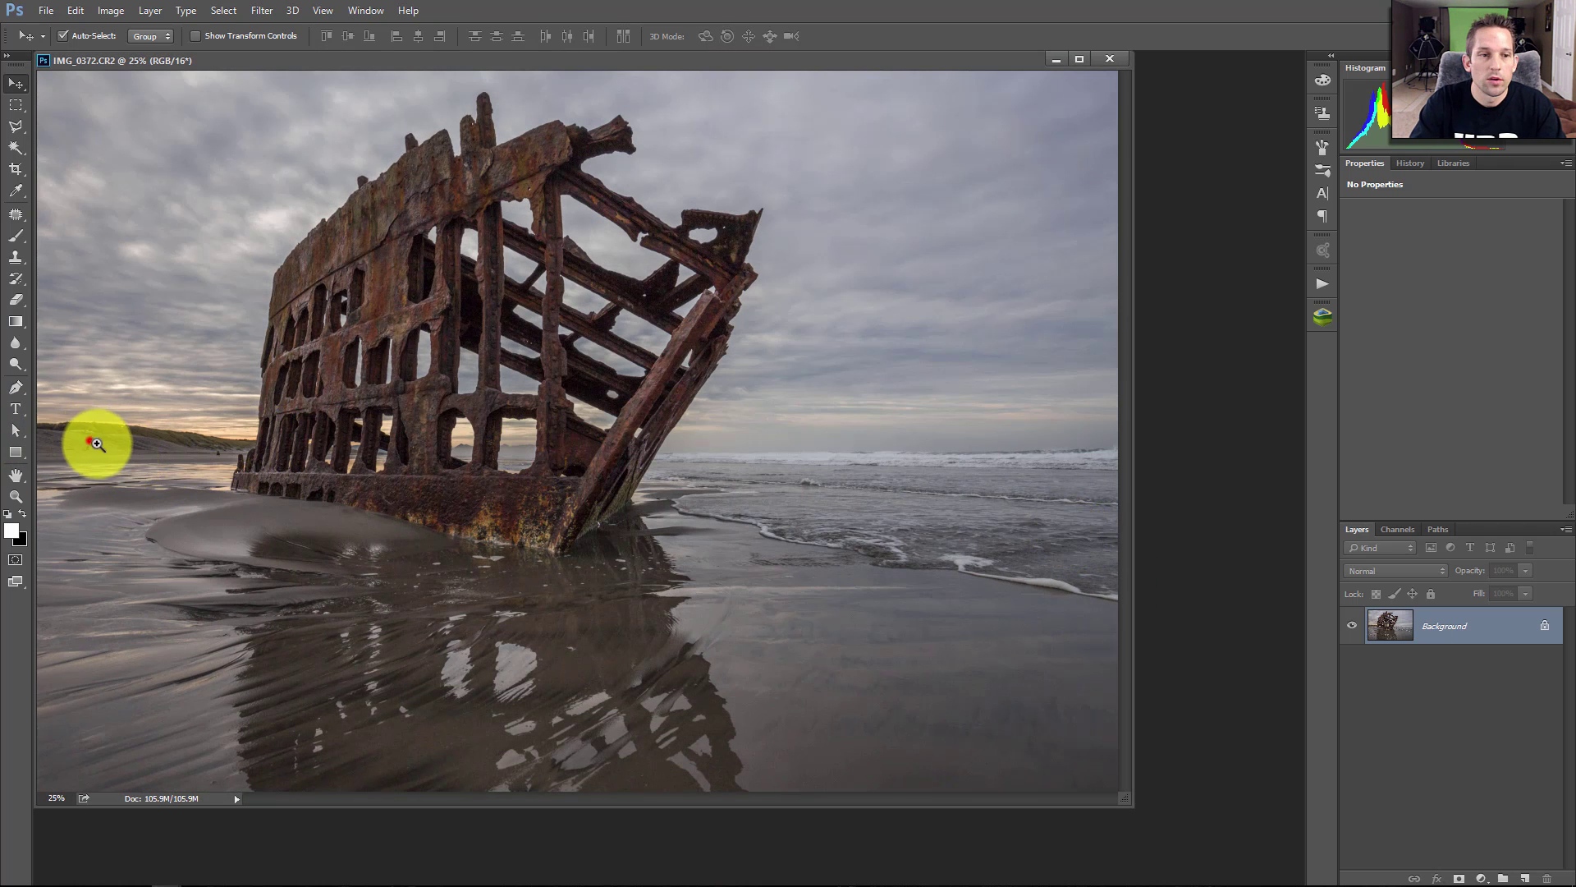
# Remove the person in red on the distant beach with the Patch tool, using nearby sand, and deselect.
pyautogui.moveTo(90, 441); pyautogui.dragTo(287, 431)
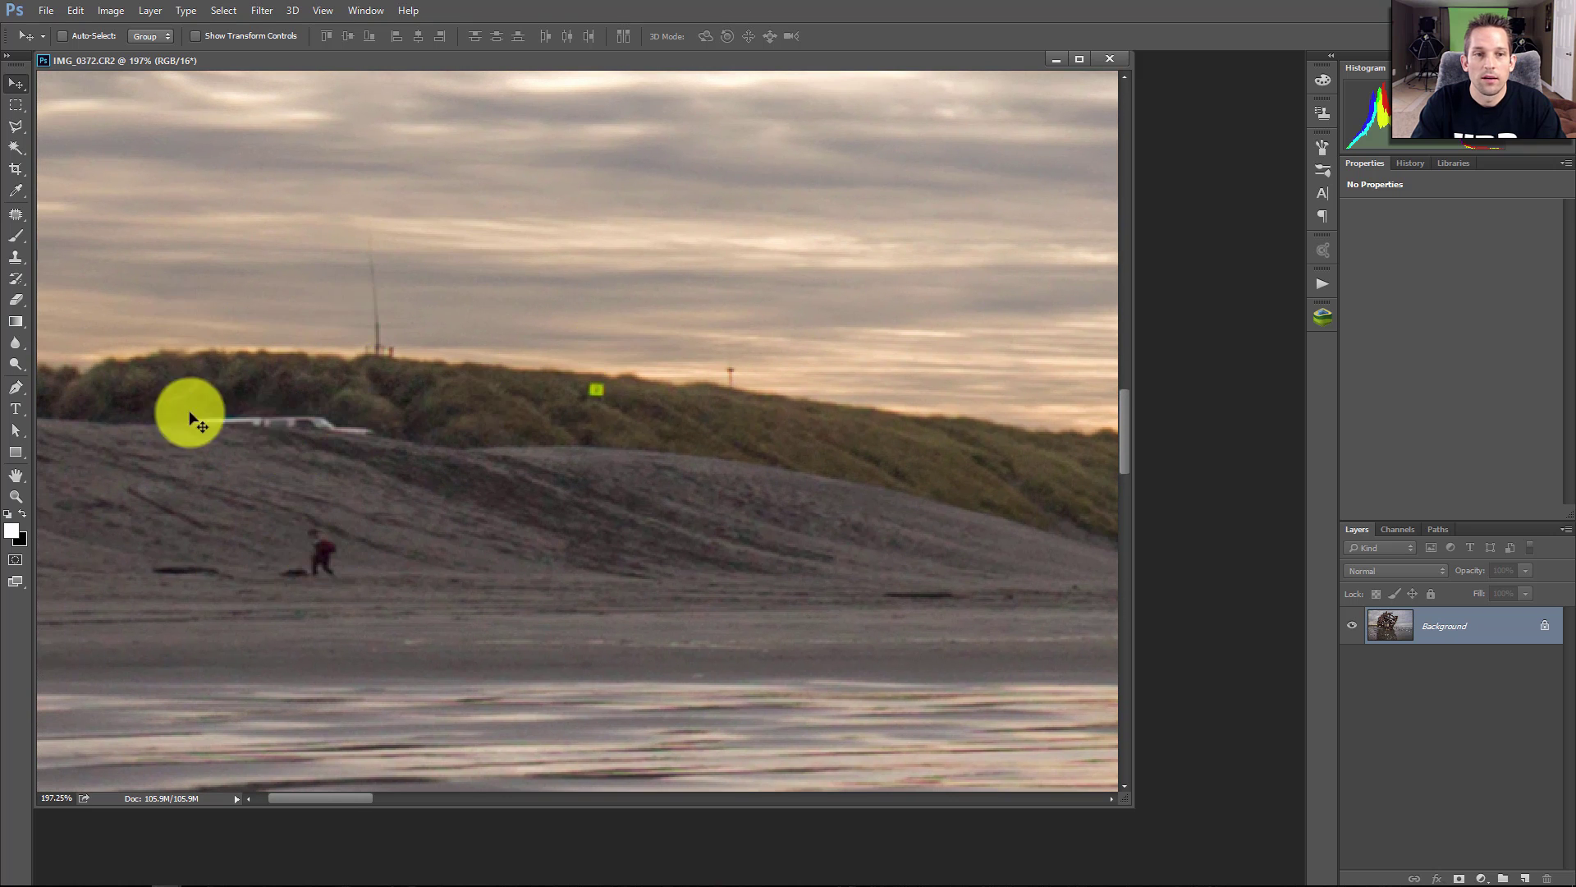
pyautogui.moveTo(16, 215)
pyautogui.mouseDown()
pyautogui.moveTo(71, 219)
pyautogui.moveTo(82, 256)
pyautogui.mouseUp()
pyautogui.moveTo(350, 527)
pyautogui.mouseDown()
pyautogui.moveTo(291, 529)
pyautogui.moveTo(272, 584)
pyautogui.moveTo(351, 574)
pyautogui.moveTo(358, 535)
pyautogui.moveTo(438, 565)
pyautogui.moveTo(440, 544)
pyautogui.moveTo(507, 533)
pyautogui.moveTo(286, 552)
pyautogui.moveTo(102, 496)
pyautogui.mouseUp()
pyautogui.hotkey('ctrl', 'd')
# Patch out the dark object on the beach near the wreck and the bright green spot on the grassy dune.
pyautogui.moveTo(873, 584); pyautogui.dragTo(728, 521)
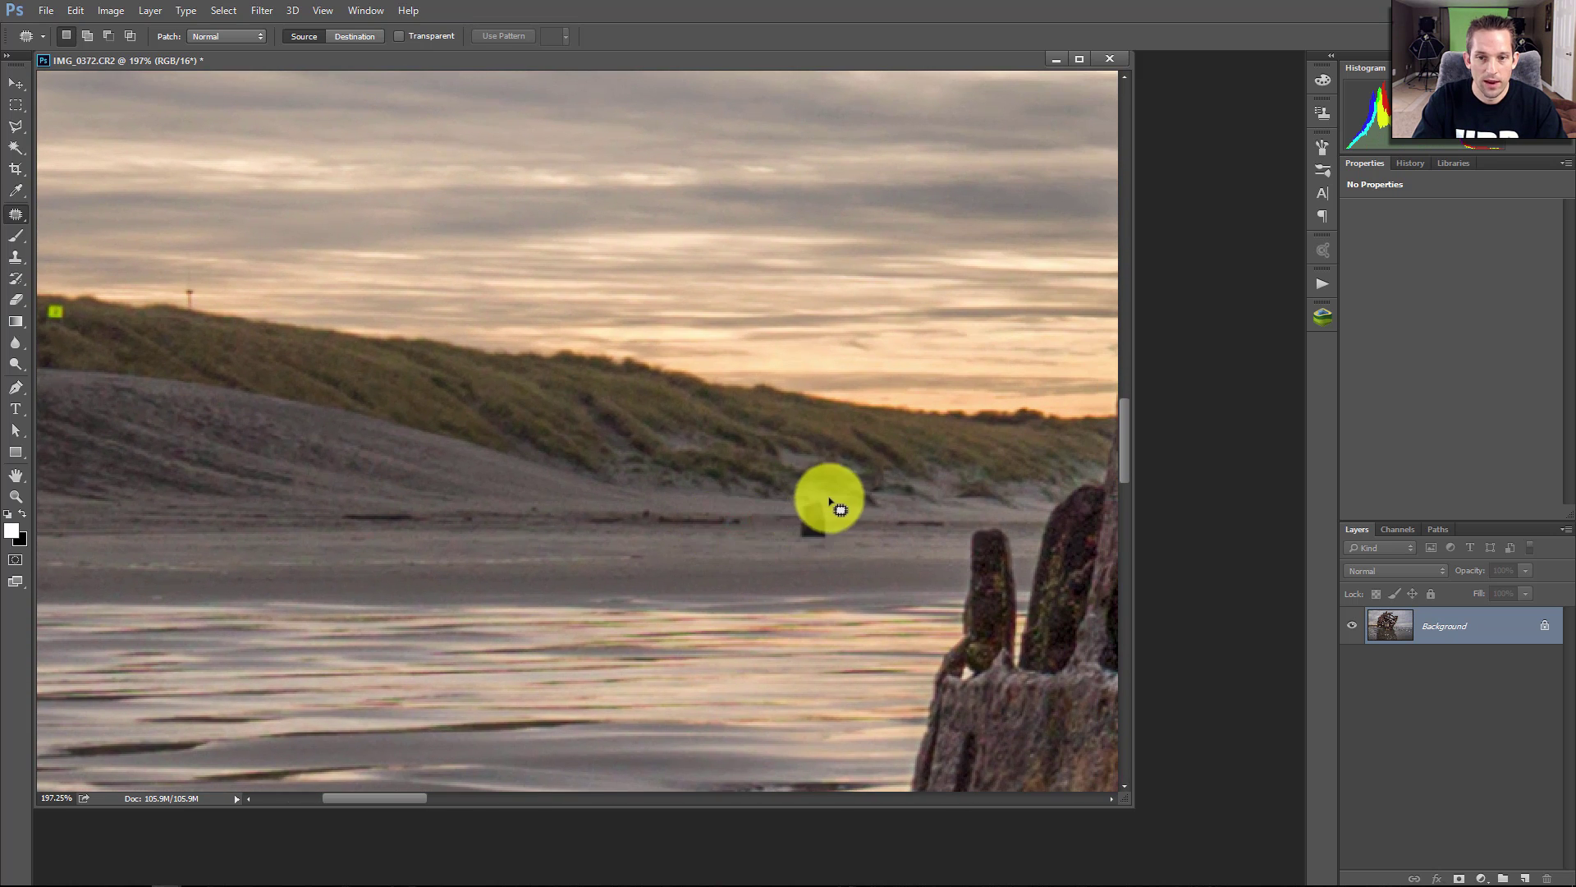
pyautogui.moveTo(829, 500)
pyautogui.mouseDown()
pyautogui.moveTo(787, 511)
pyautogui.moveTo(791, 540)
pyautogui.moveTo(834, 541)
pyautogui.moveTo(846, 502)
pyautogui.moveTo(876, 517)
pyautogui.mouseUp()
pyautogui.click(795, 471)
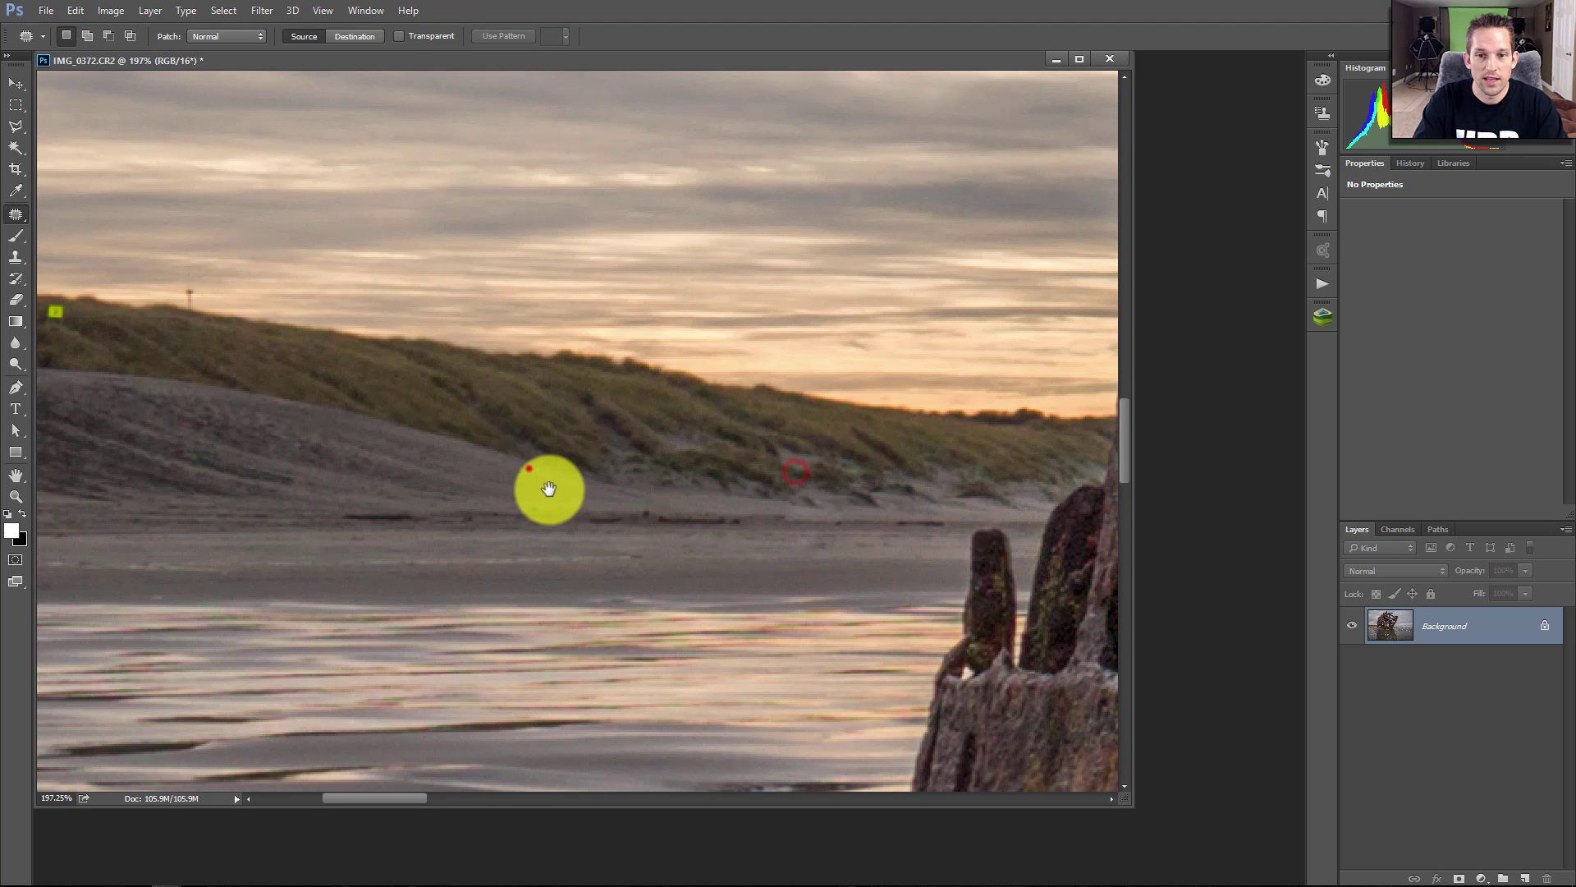
pyautogui.moveTo(548, 489); pyautogui.dragTo(932, 623)
pyautogui.moveTo(493, 468)
pyautogui.mouseDown()
pyautogui.moveTo(445, 458)
pyautogui.moveTo(449, 485)
pyautogui.moveTo(476, 457)
pyautogui.mouseUp()
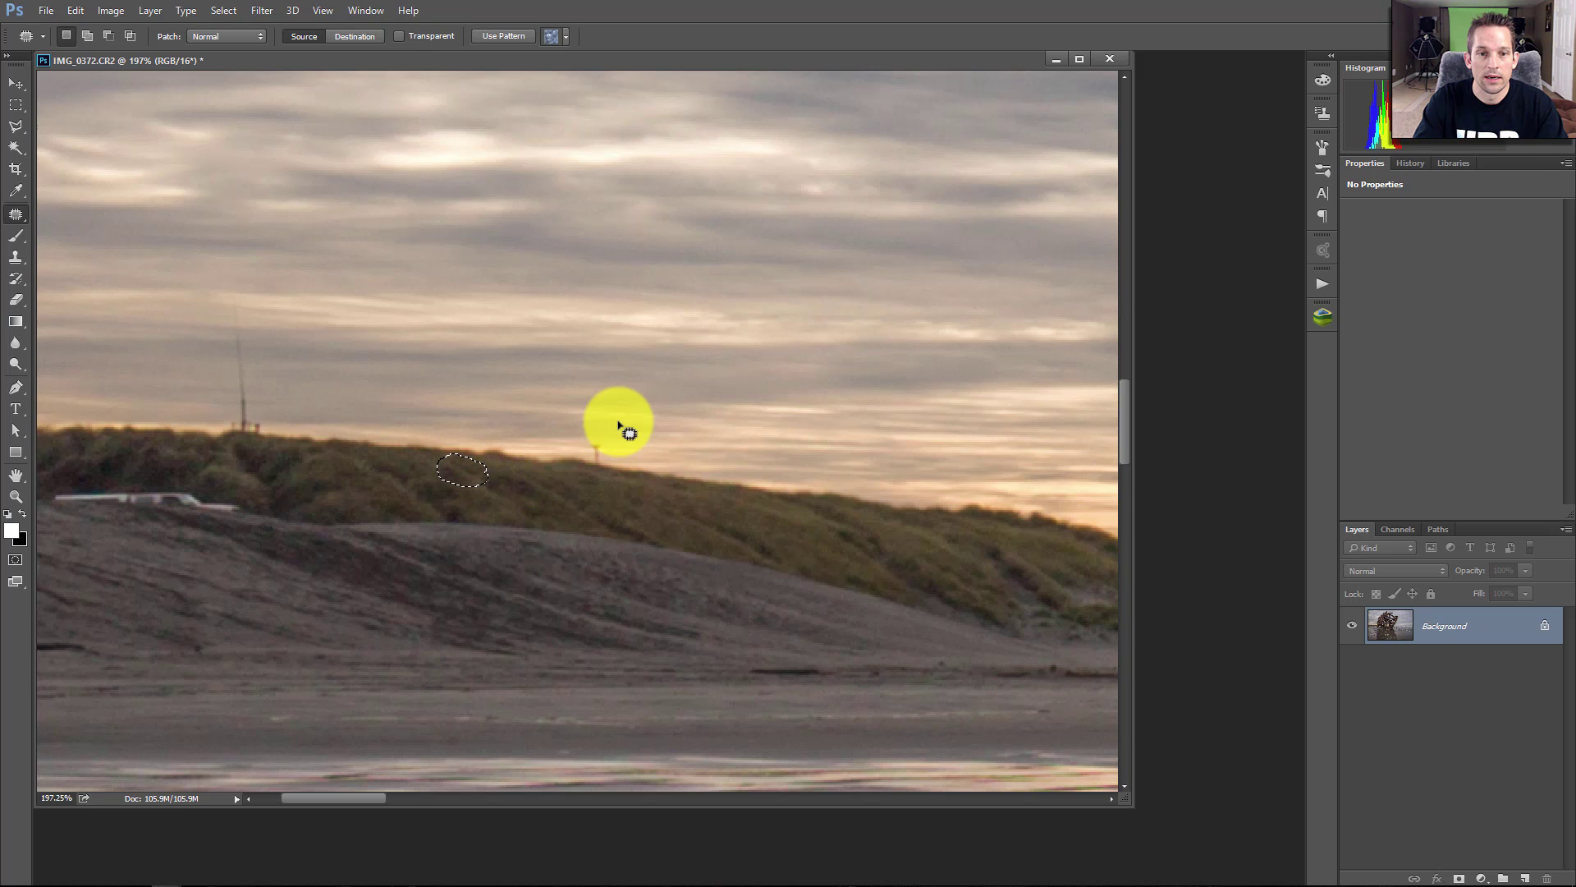
# Patch out the small pole on the dune's ridge with neighbouring sky, repeating the patch over the leftover traces.
pyautogui.moveTo(609, 395)
pyautogui.mouseDown()
pyautogui.moveTo(584, 436)
pyautogui.moveTo(599, 457)
pyautogui.moveTo(622, 426)
pyautogui.moveTo(614, 400)
pyautogui.mouseUp()
pyautogui.moveTo(594, 430); pyautogui.dragTo(644, 435)
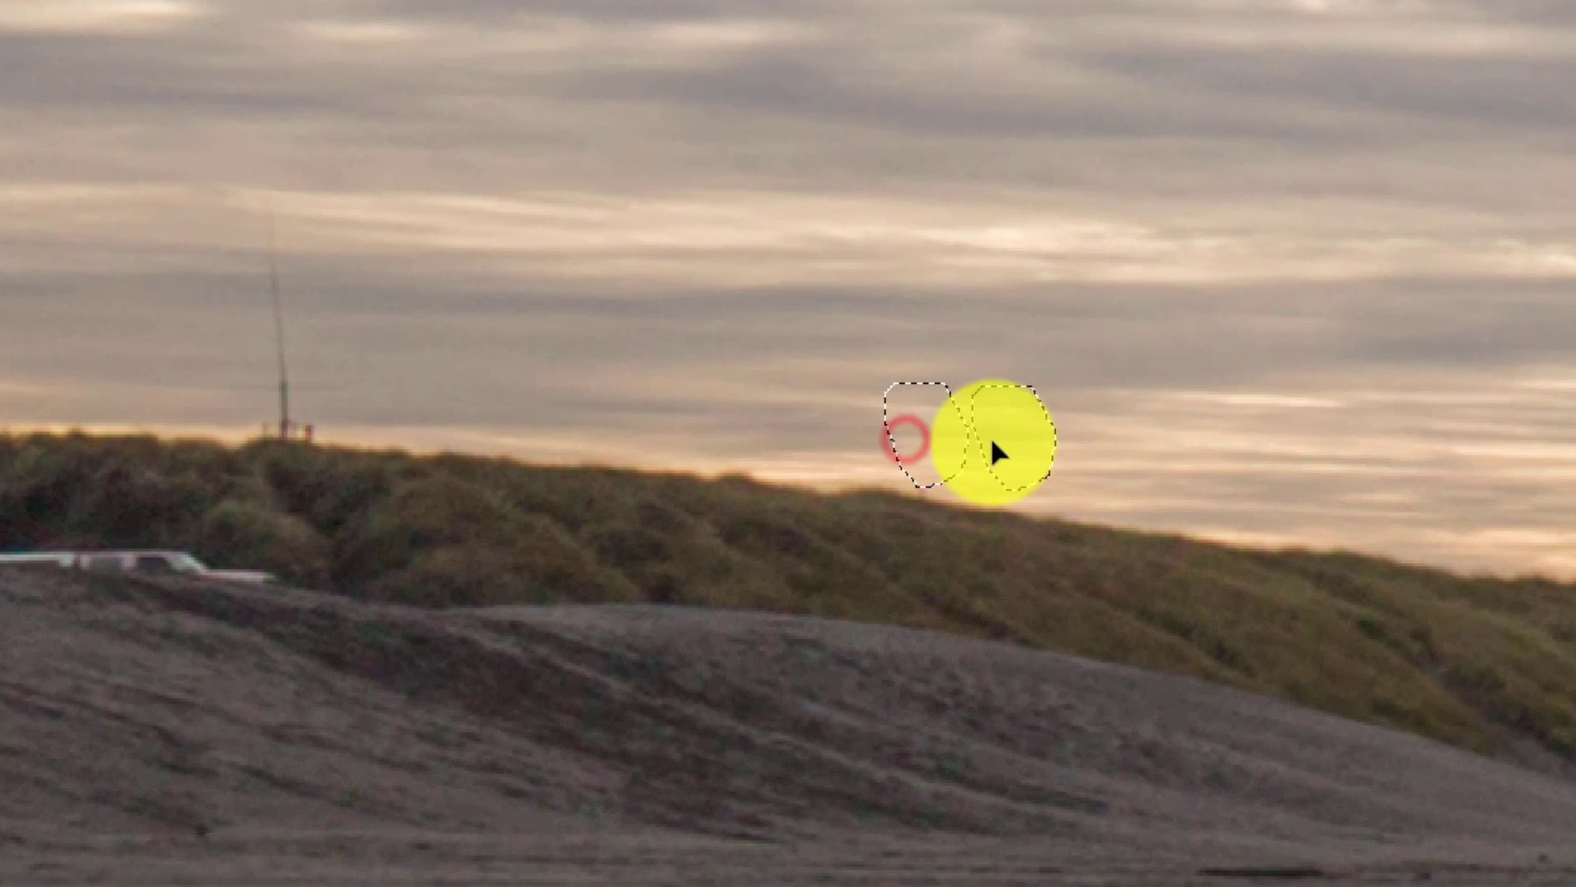
pyautogui.moveTo(991, 441); pyautogui.dragTo(950, 422)
pyautogui.click(996, 411)
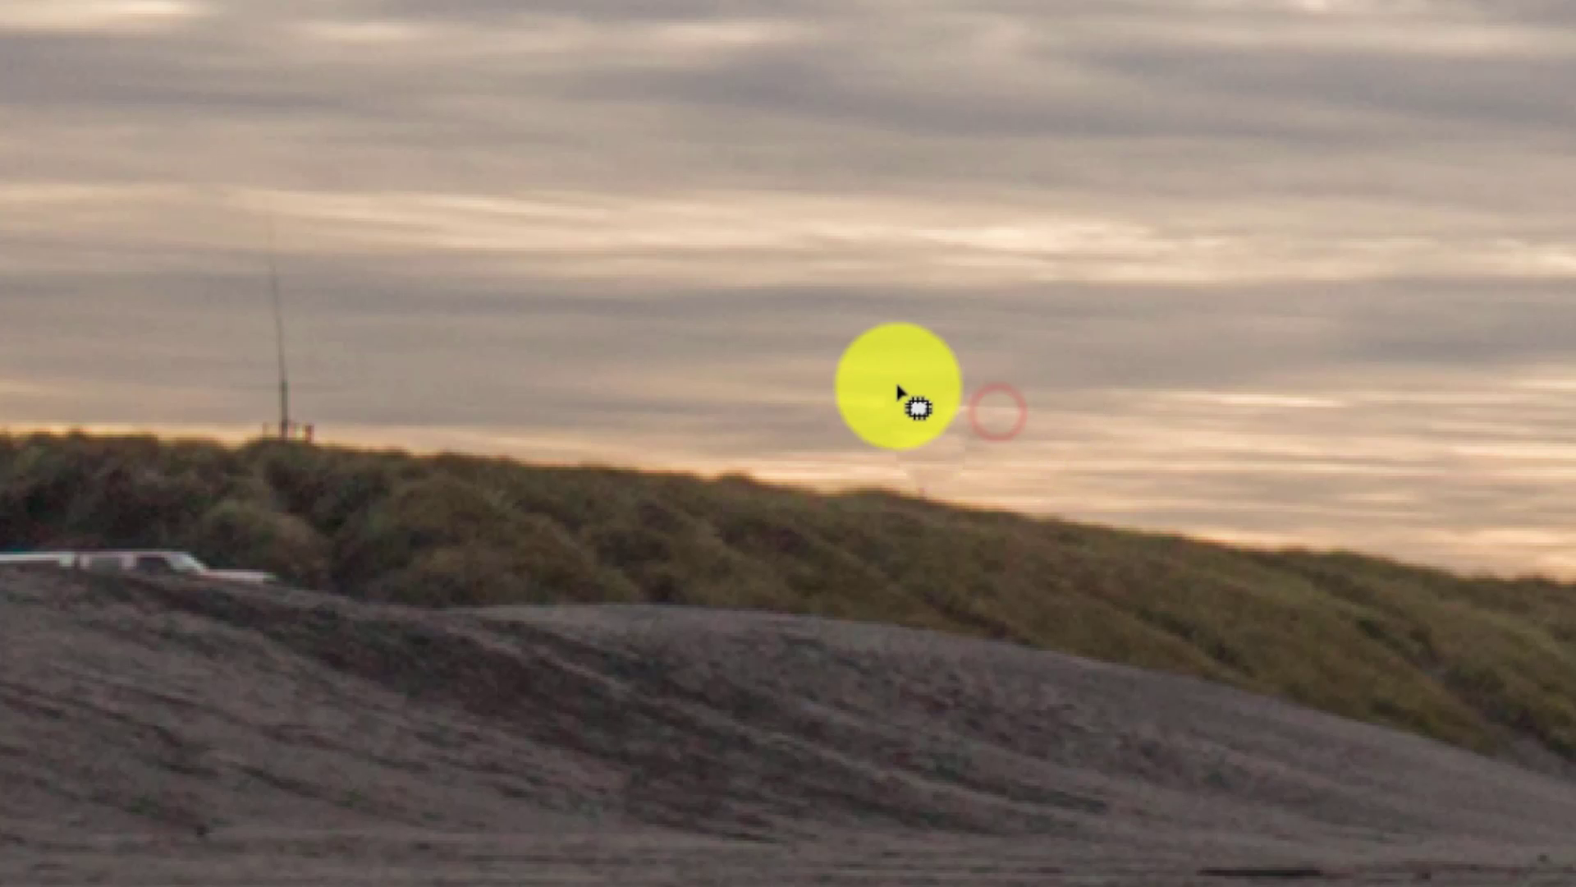
pyautogui.moveTo(876, 359)
pyautogui.mouseDown()
pyautogui.moveTo(911, 471)
pyautogui.moveTo(986, 451)
pyautogui.moveTo(944, 349)
pyautogui.mouseUp()
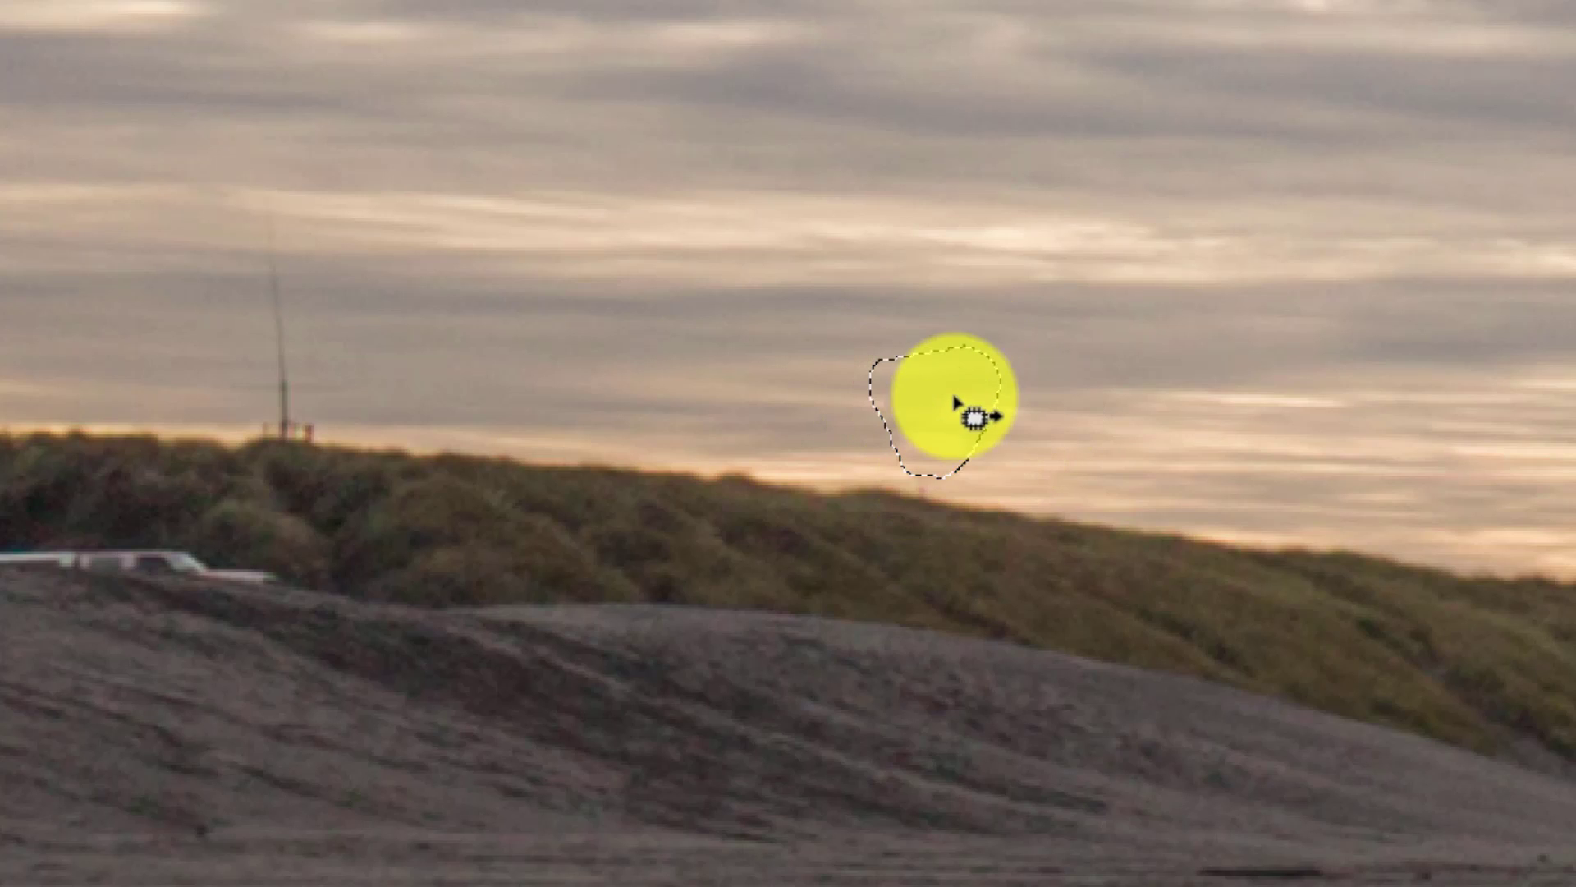
pyautogui.moveTo(955, 402); pyautogui.dragTo(1068, 406)
pyautogui.click(1058, 407)
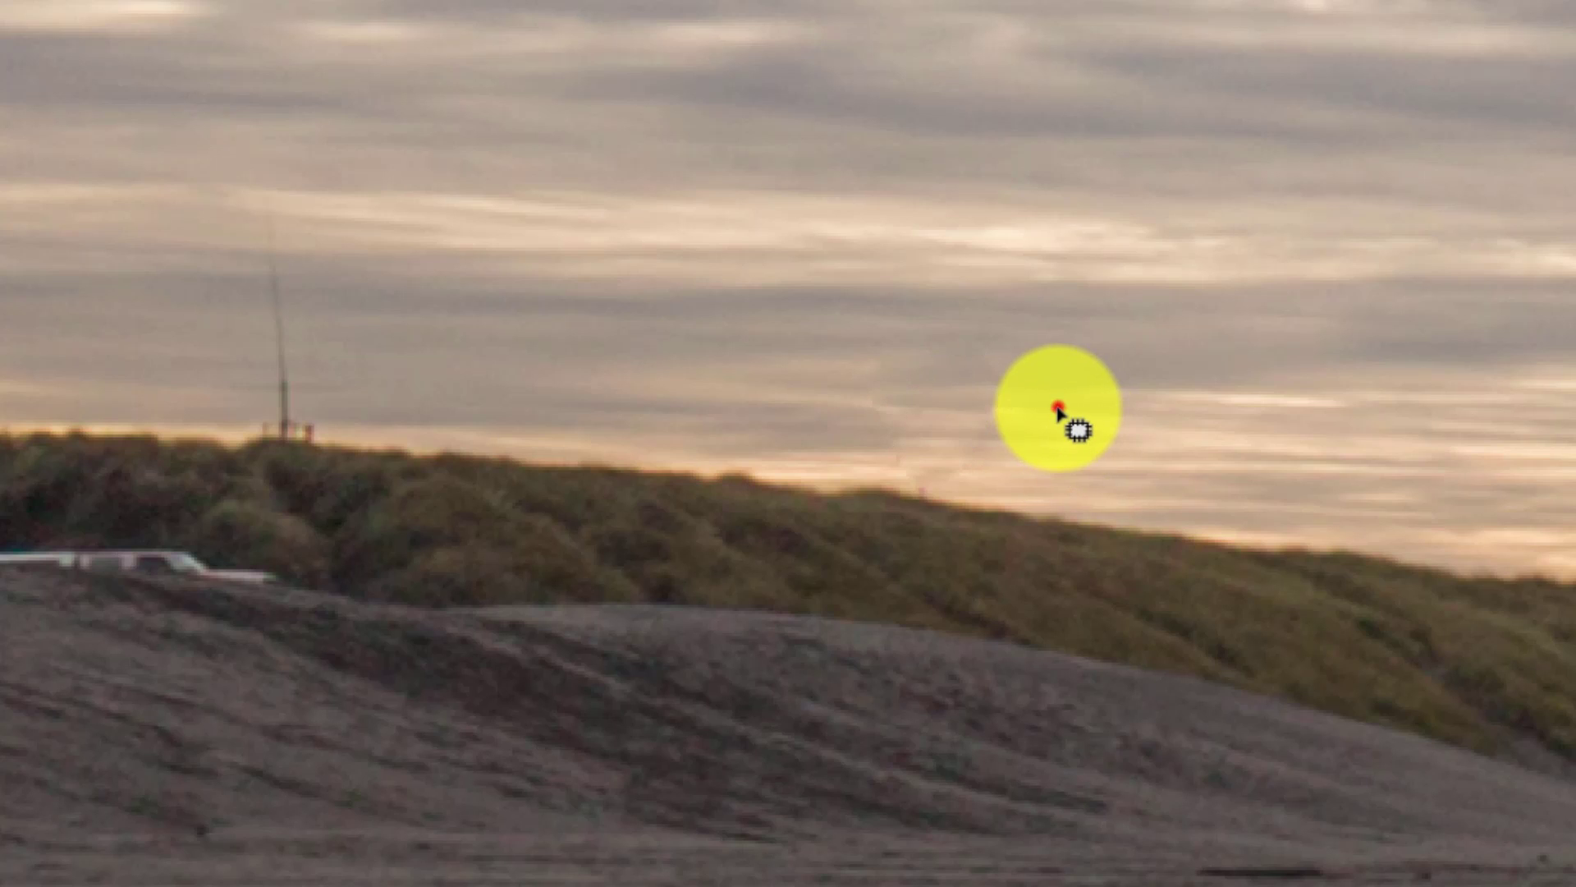
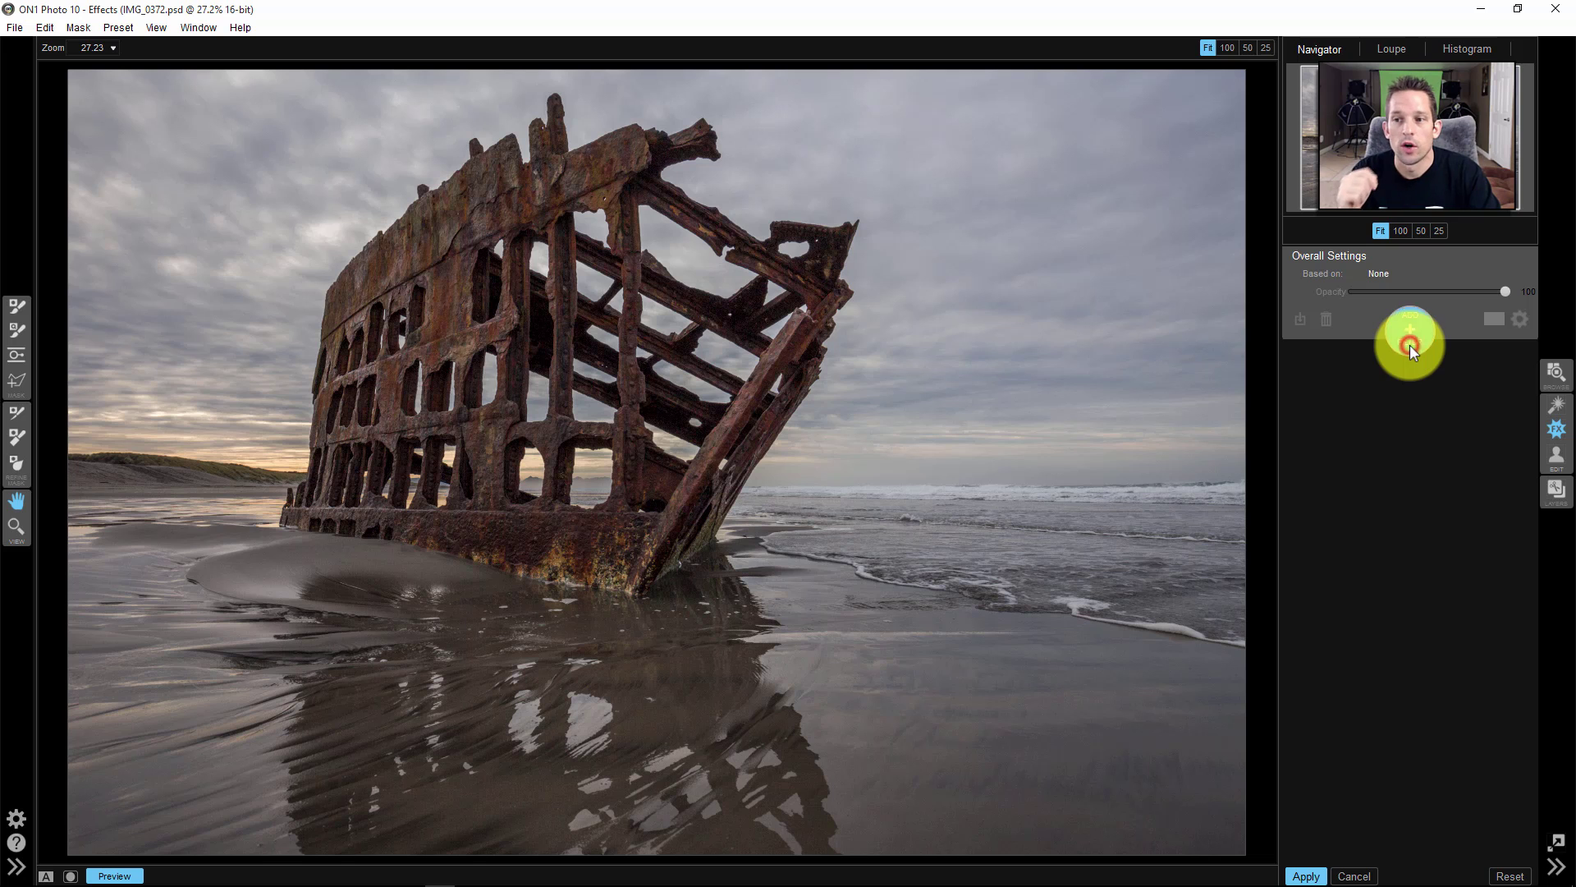
# In ON1 Effects, add a Tone Enhancer filter to the shipwreck photo.
pyautogui.click(1410, 344)
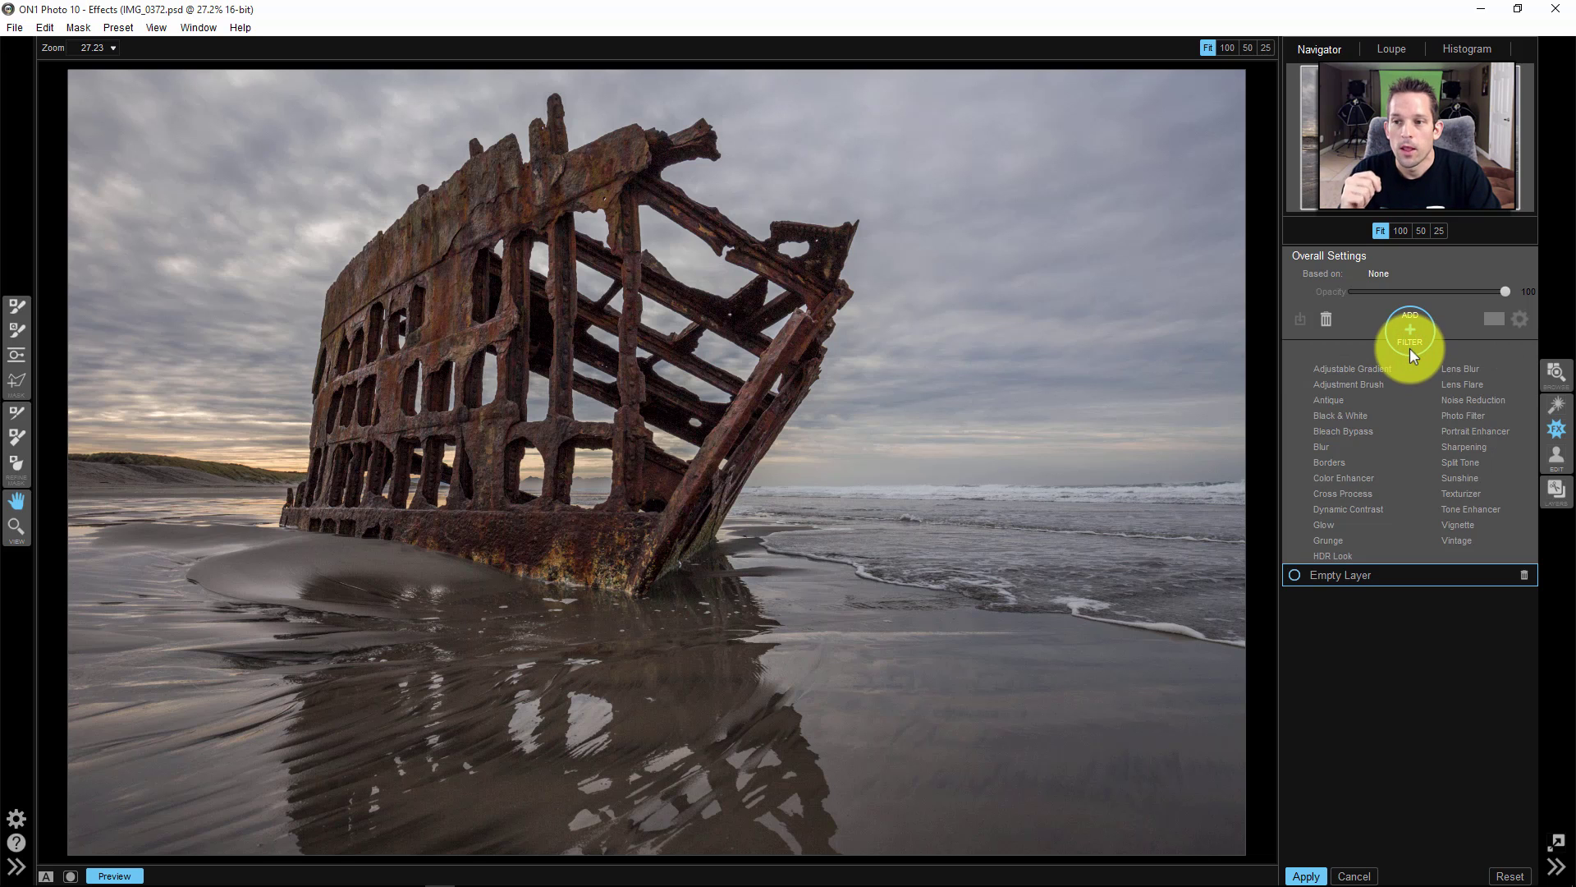
pyautogui.click(1472, 510)
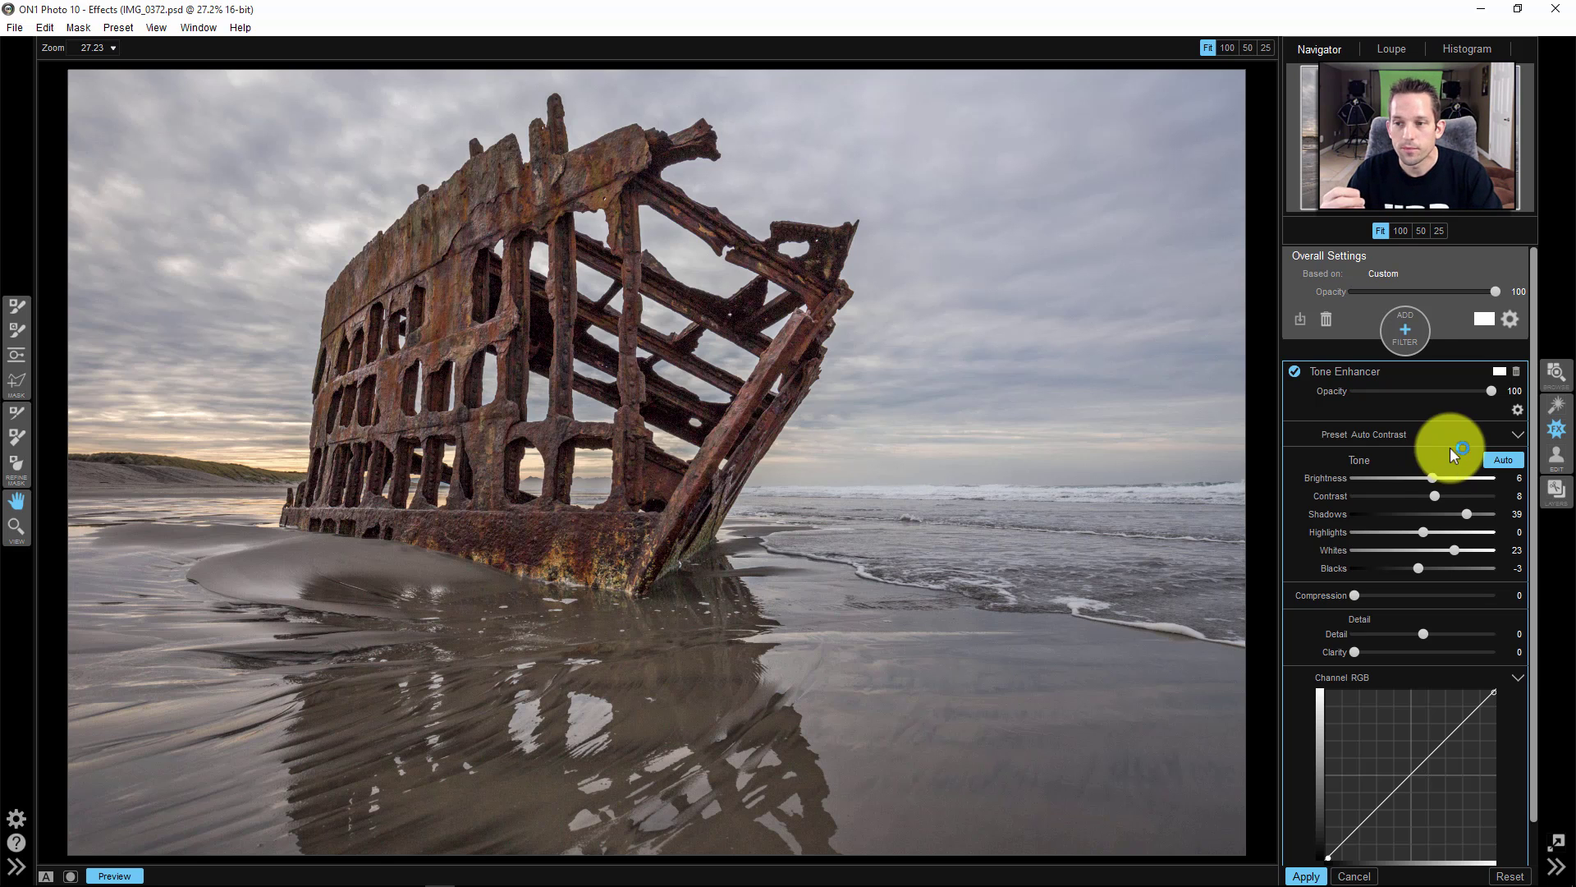
# Show the Tone Enhancer's filter options and set brightness 30, contrast 7, shadows 0, highlights 17, whites 8 and blacks -6.
pyautogui.scroll(-1, 1452, 400)
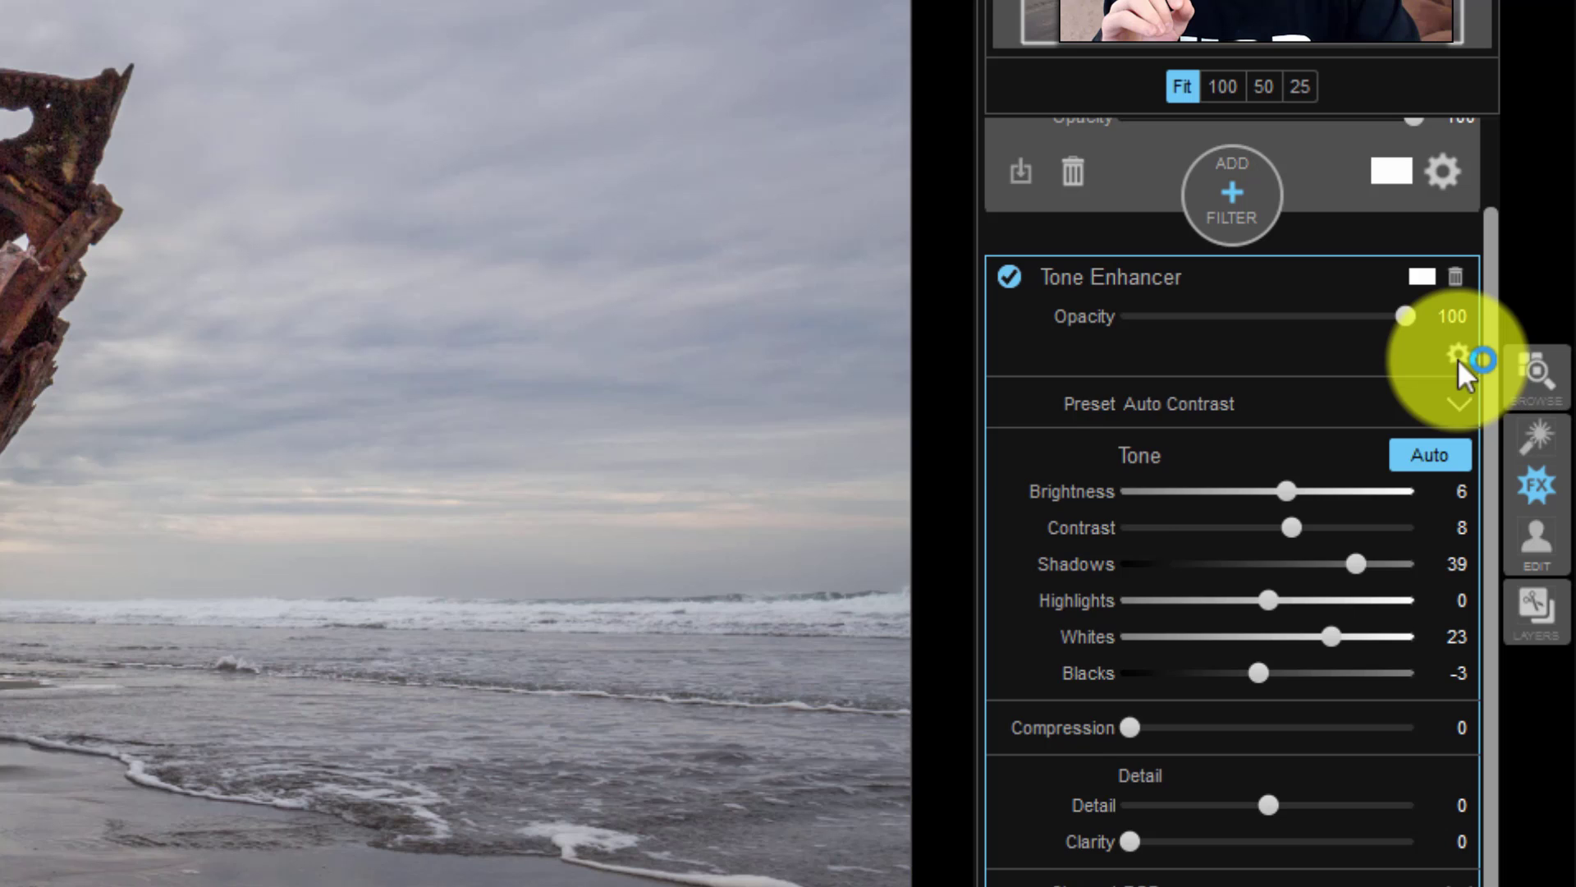
pyautogui.click(1458, 356)
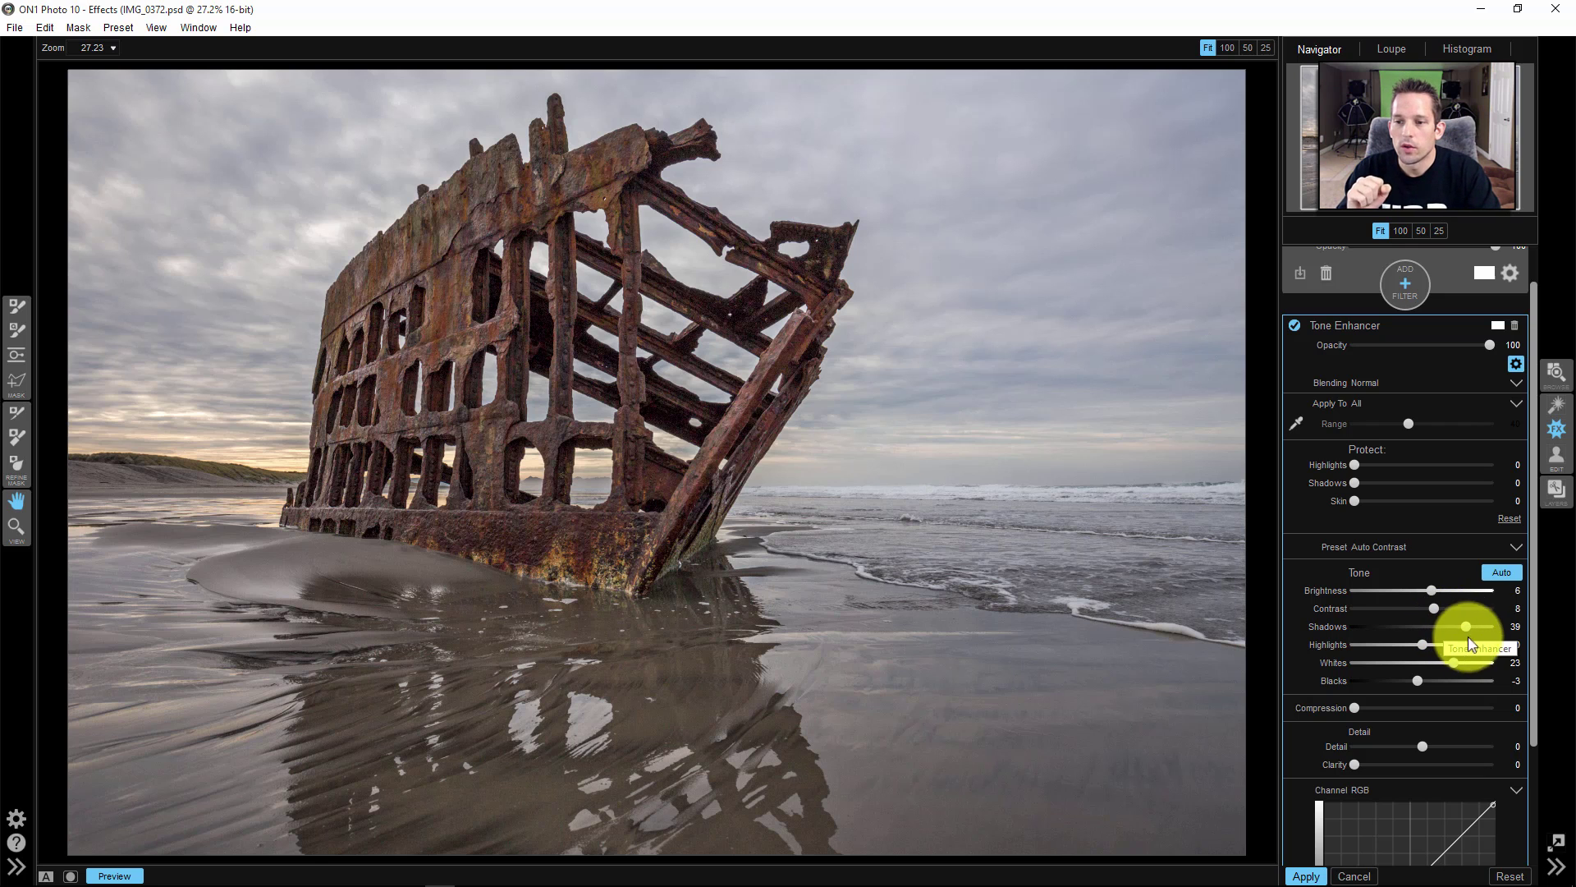
pyautogui.moveTo(1467, 628); pyautogui.dragTo(1421, 632)
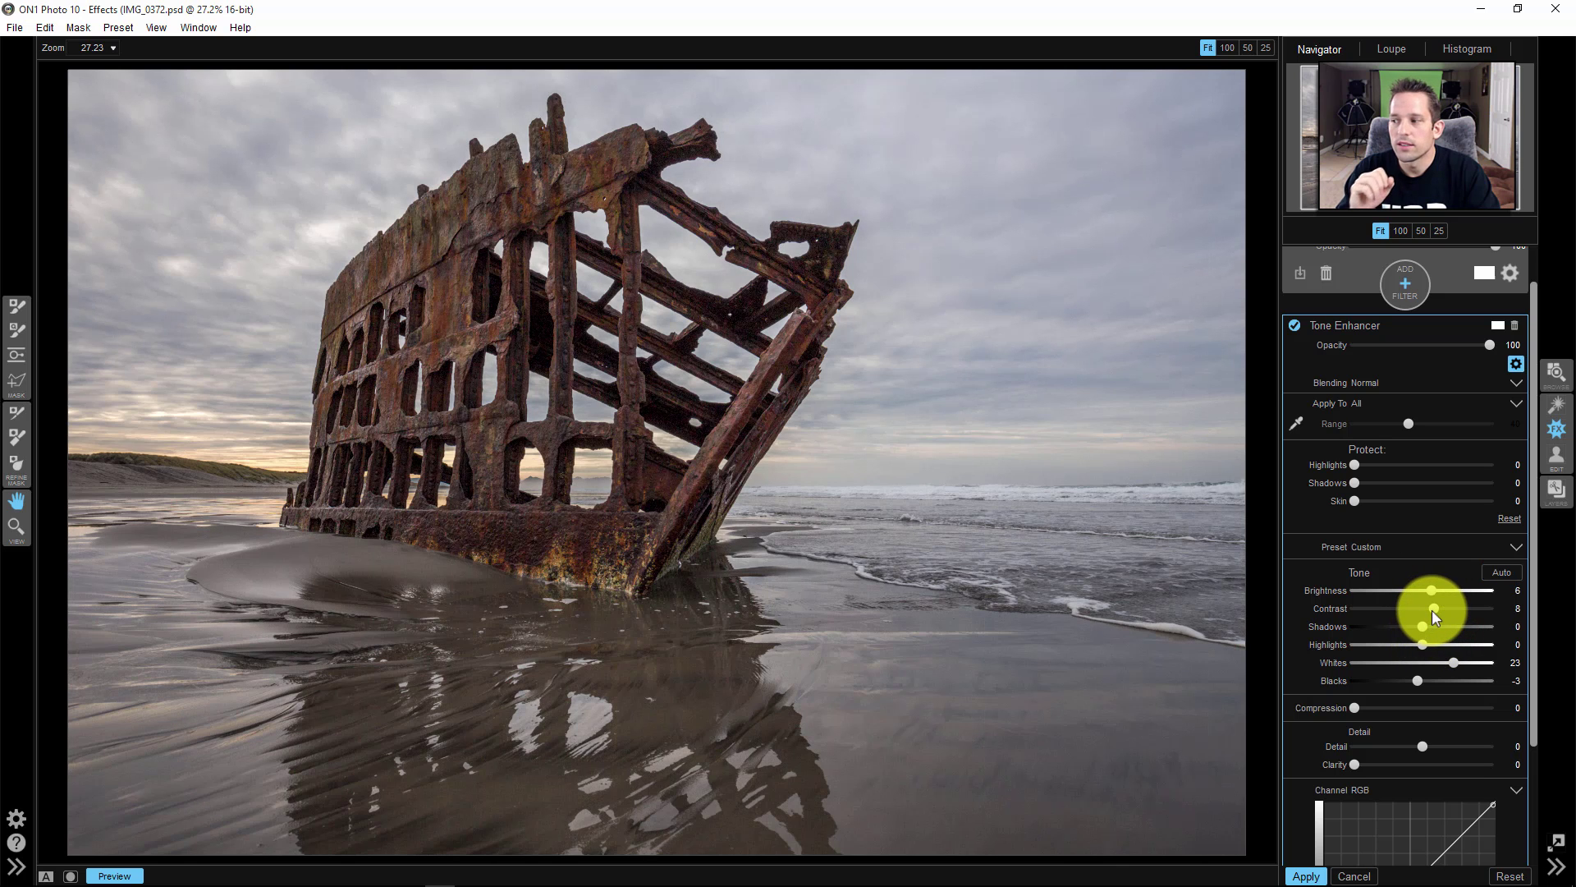
pyautogui.moveTo(1429, 592); pyautogui.dragTo(1459, 591)
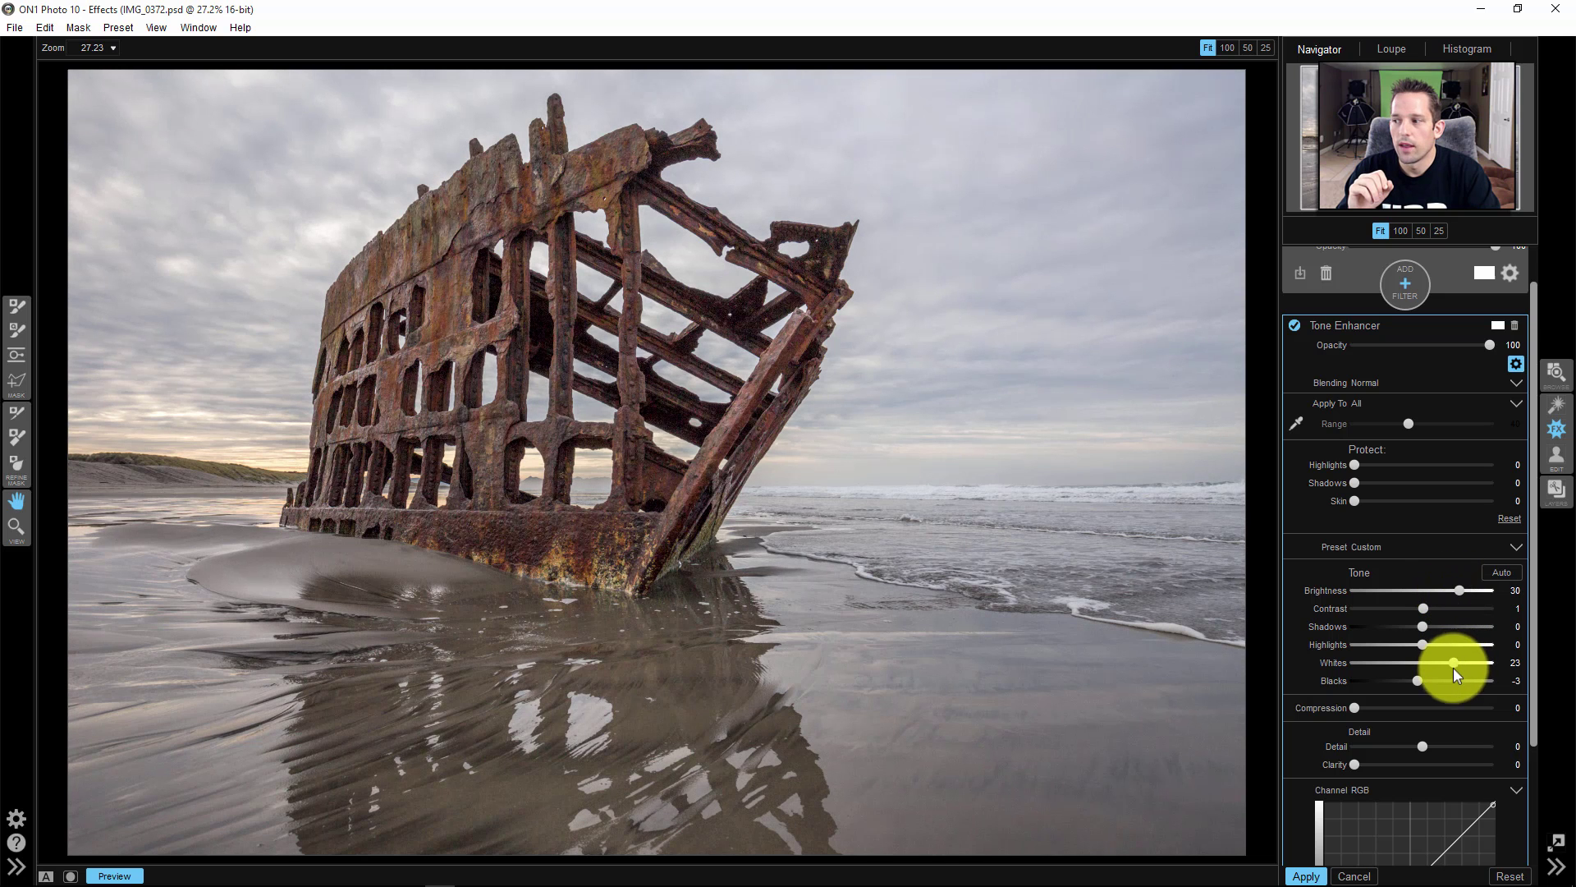
pyautogui.moveTo(1437, 664); pyautogui.dragTo(1449, 650)
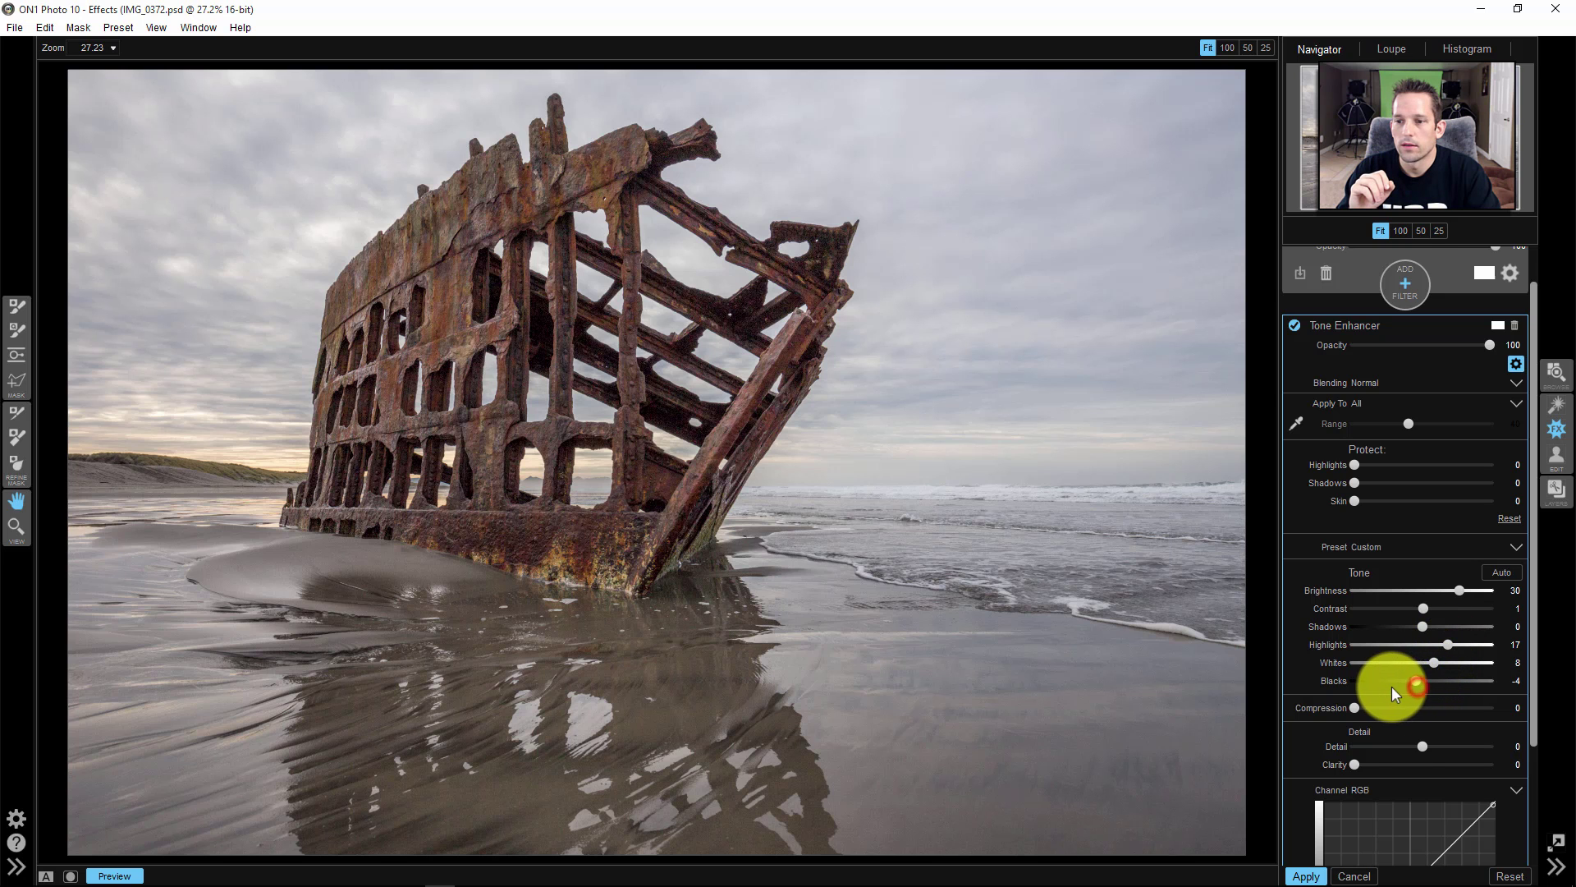
pyautogui.moveTo(1392, 686); pyautogui.dragTo(1415, 683)
pyautogui.moveTo(1419, 608); pyautogui.dragTo(1432, 607)
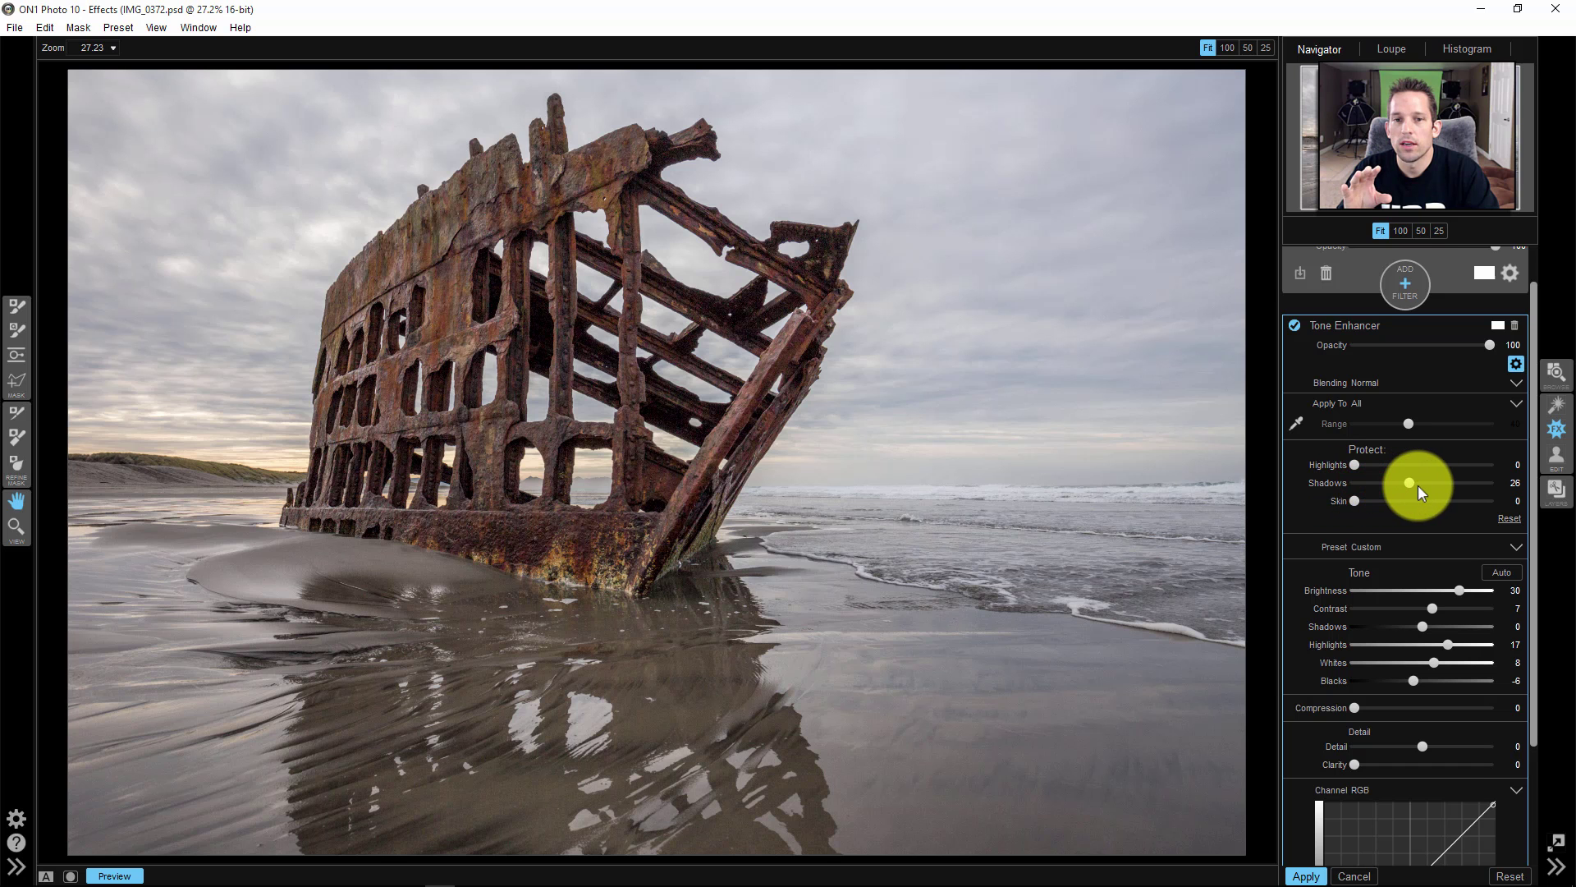
# Protect the shadows at 64, set the tone highlights to 13, and collapse the Tone Enhancer filter.
pyautogui.moveTo(1490, 484)
pyautogui.mouseDown()
pyautogui.moveTo(1367, 485)
pyautogui.moveTo(1491, 484)
pyautogui.mouseUp()
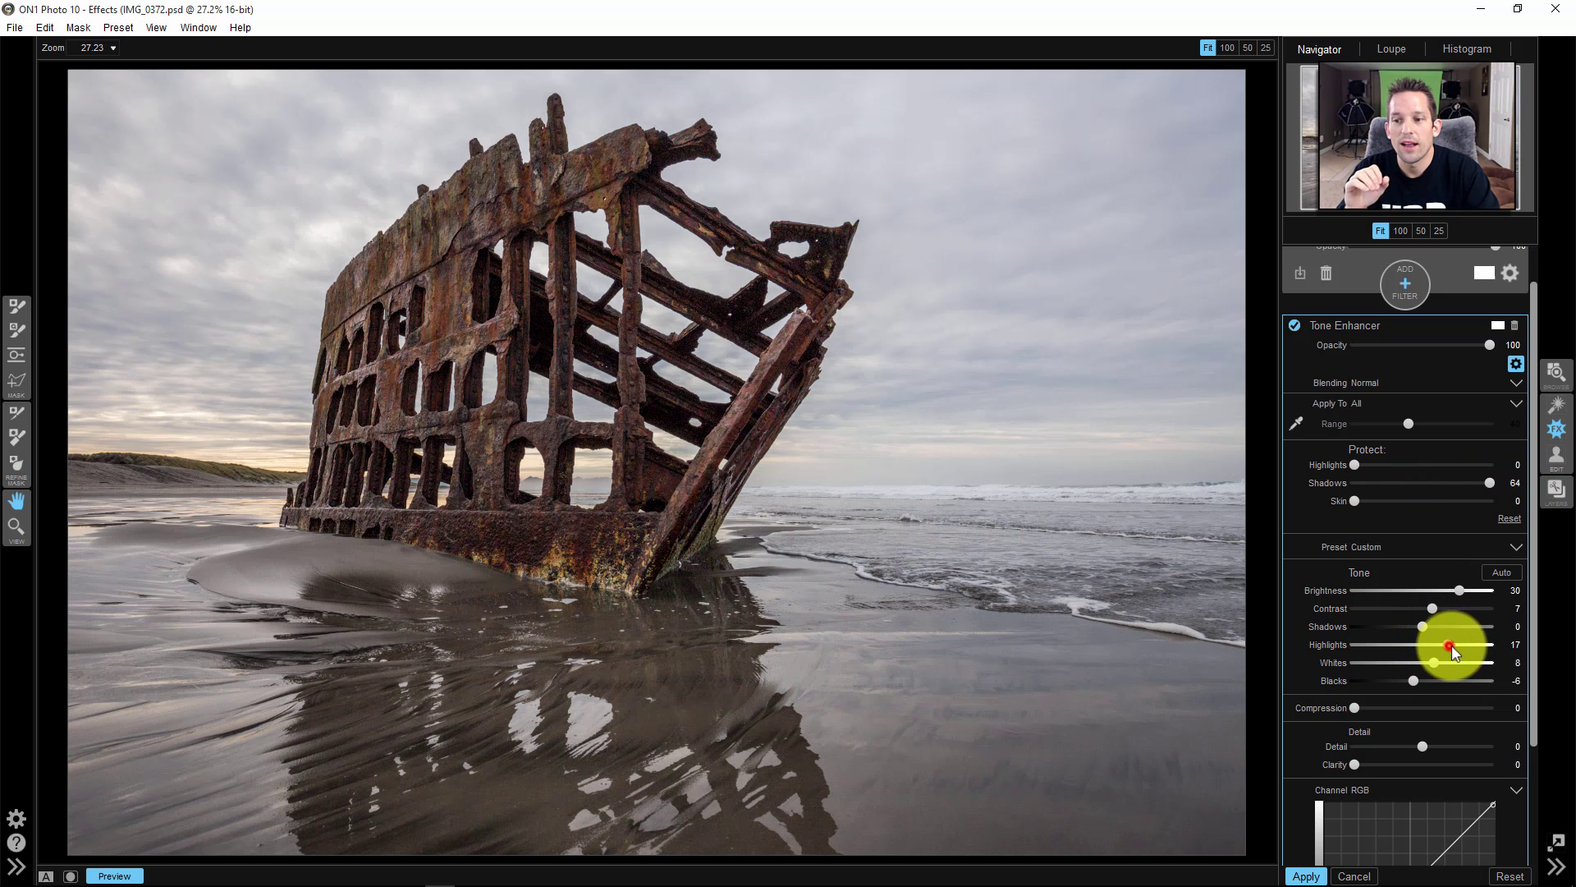
pyautogui.moveTo(1452, 644)
pyautogui.mouseDown()
pyautogui.moveTo(1470, 642)
pyautogui.moveTo(1381, 639)
pyautogui.moveTo(1445, 640)
pyautogui.moveTo(1399, 481)
pyautogui.moveTo(1468, 619)
pyautogui.moveTo(1442, 649)
pyautogui.mouseUp()
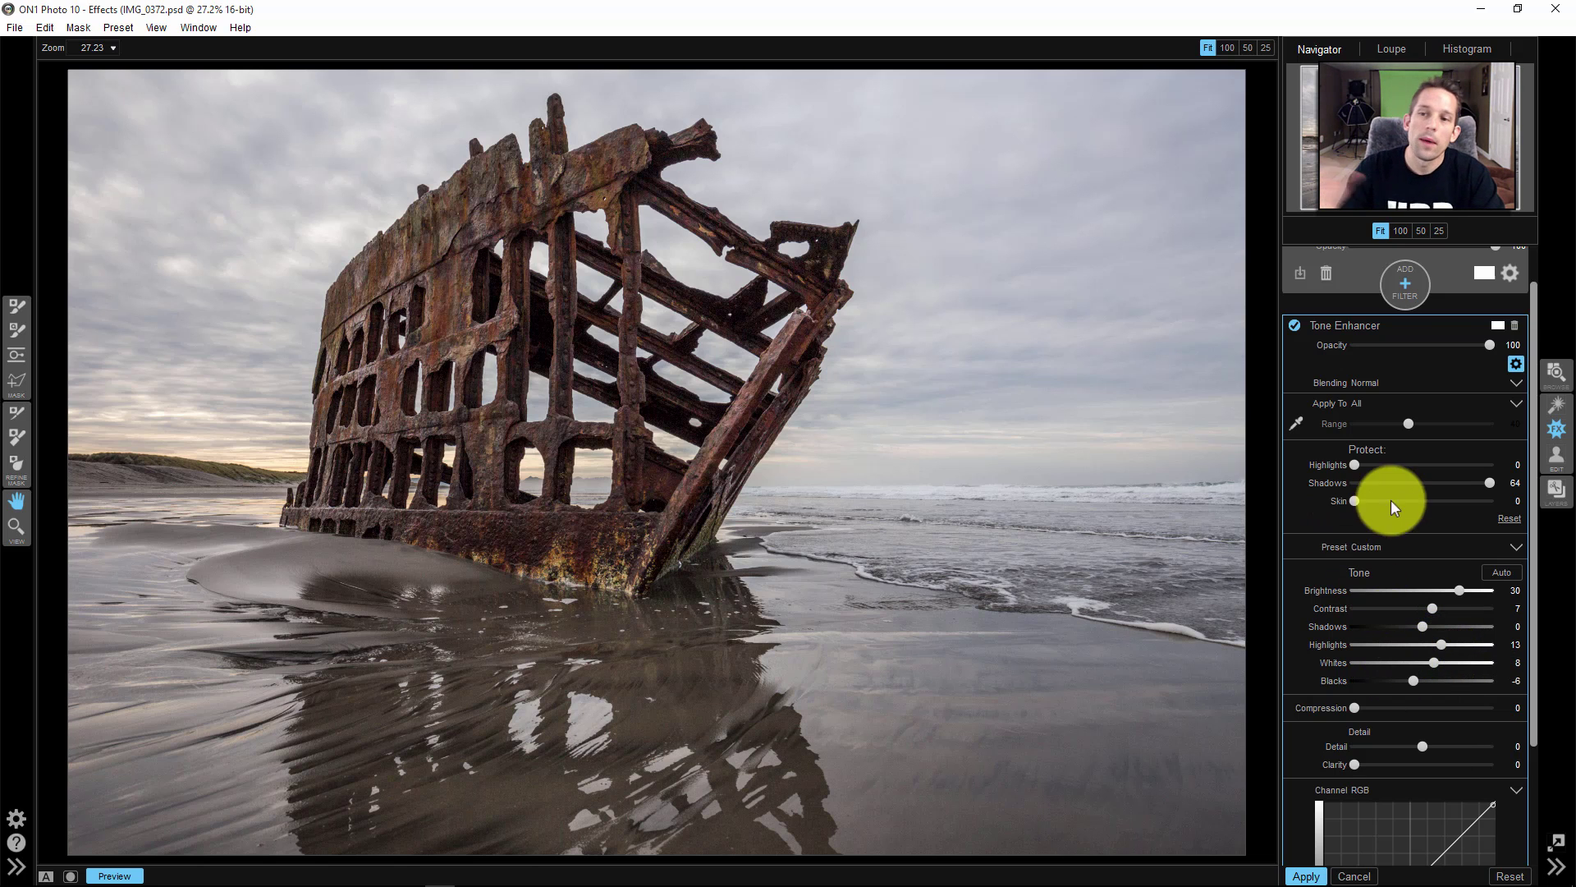
pyautogui.click(1323, 323)
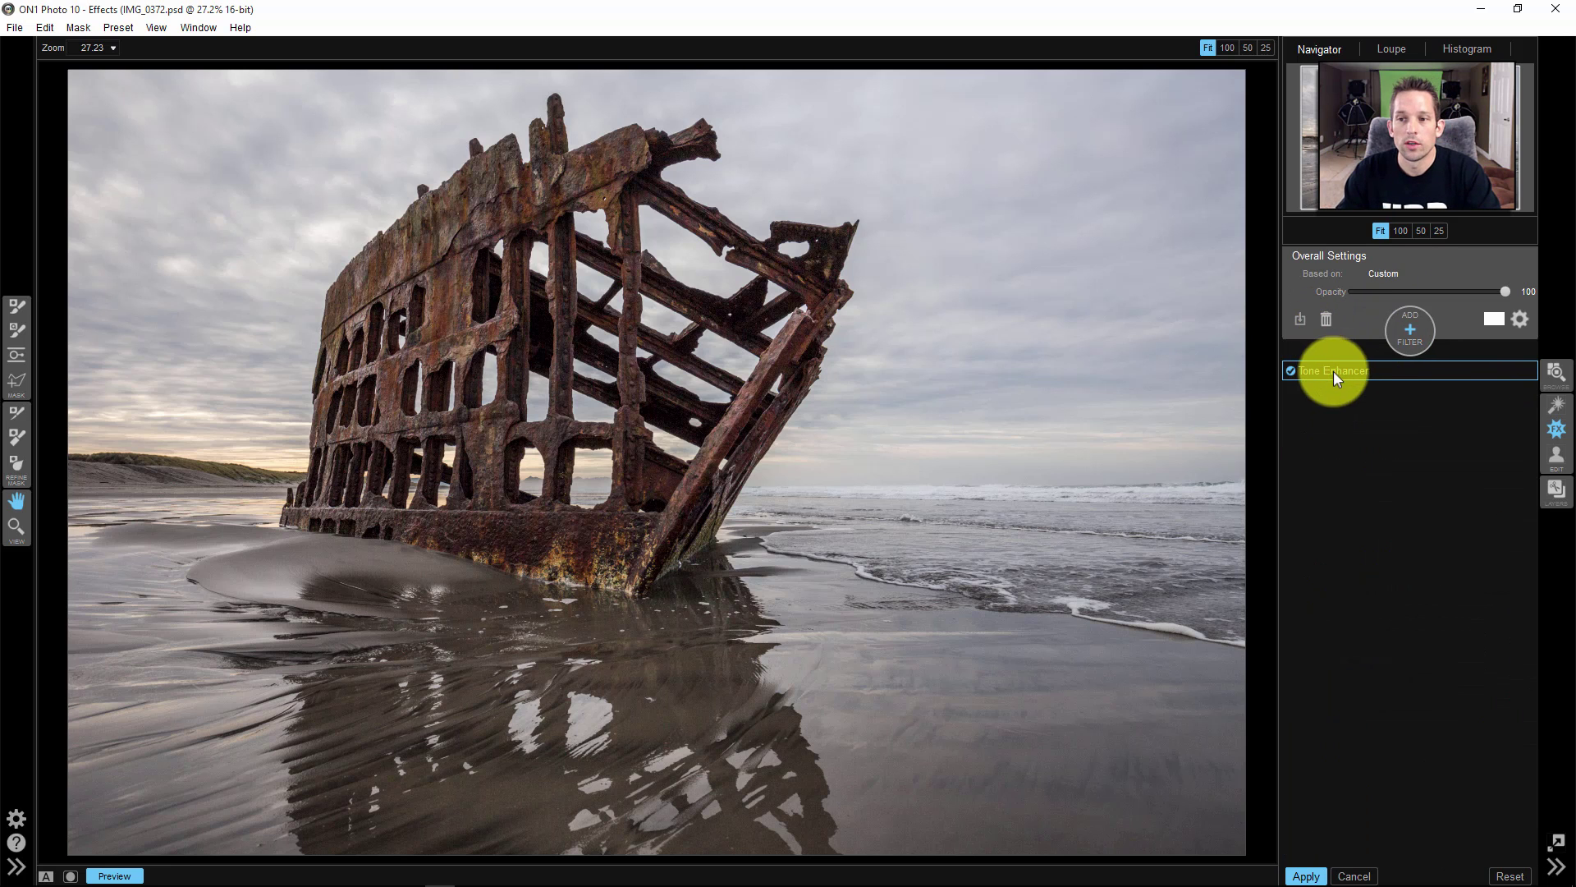
# Add a second Tone Enhancer filter with brightness -15, contrast 12, shadows -16, highlights -2 and whites 5.
pyautogui.click(1409, 340)
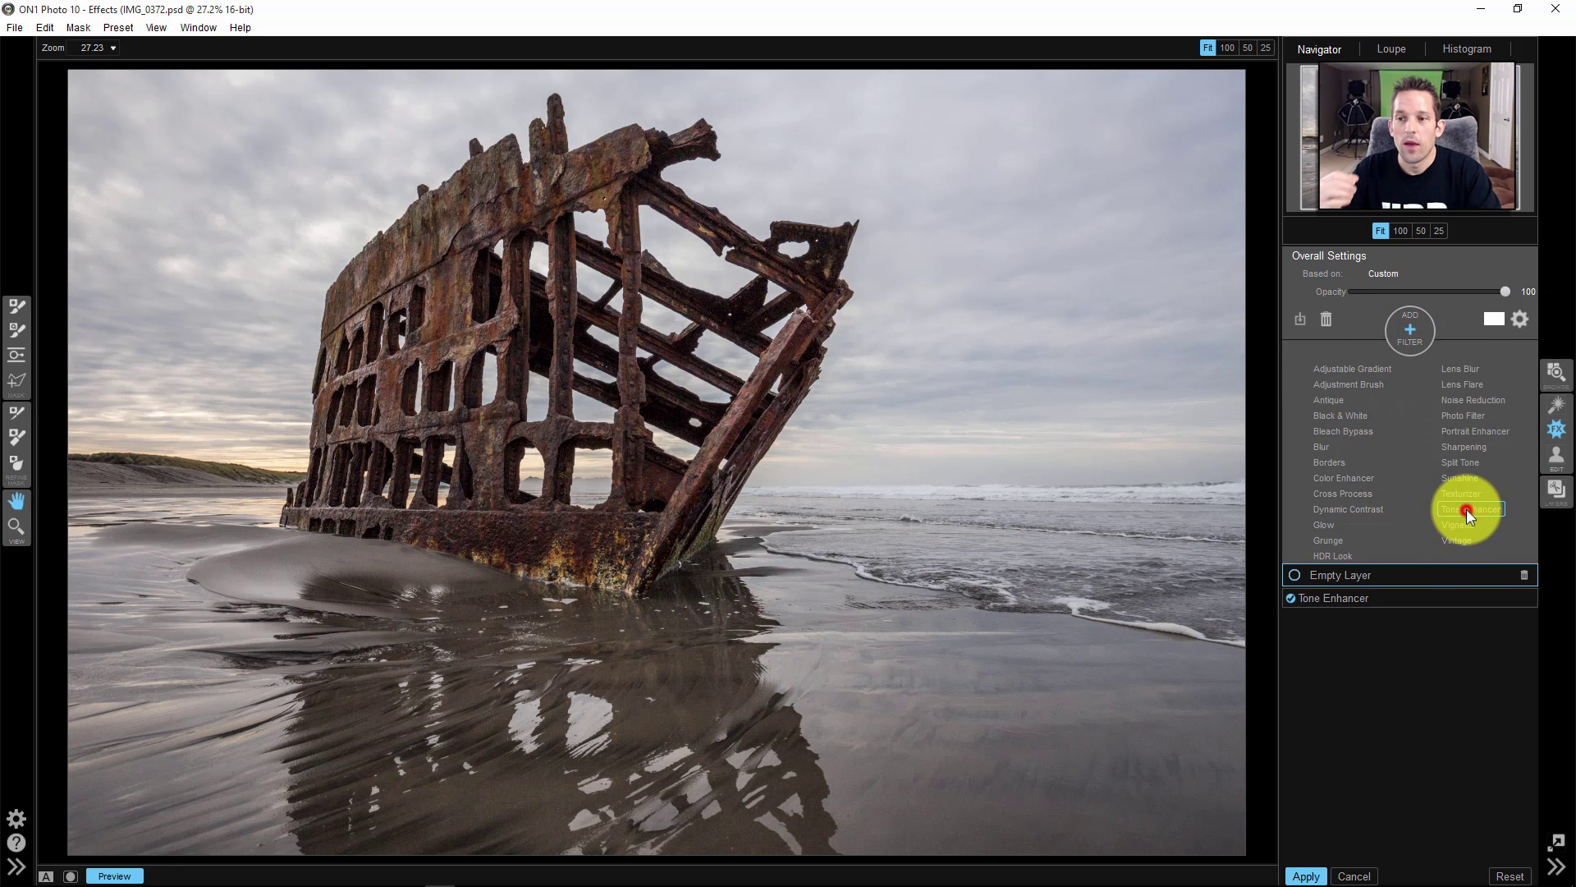
pyautogui.click(1461, 509)
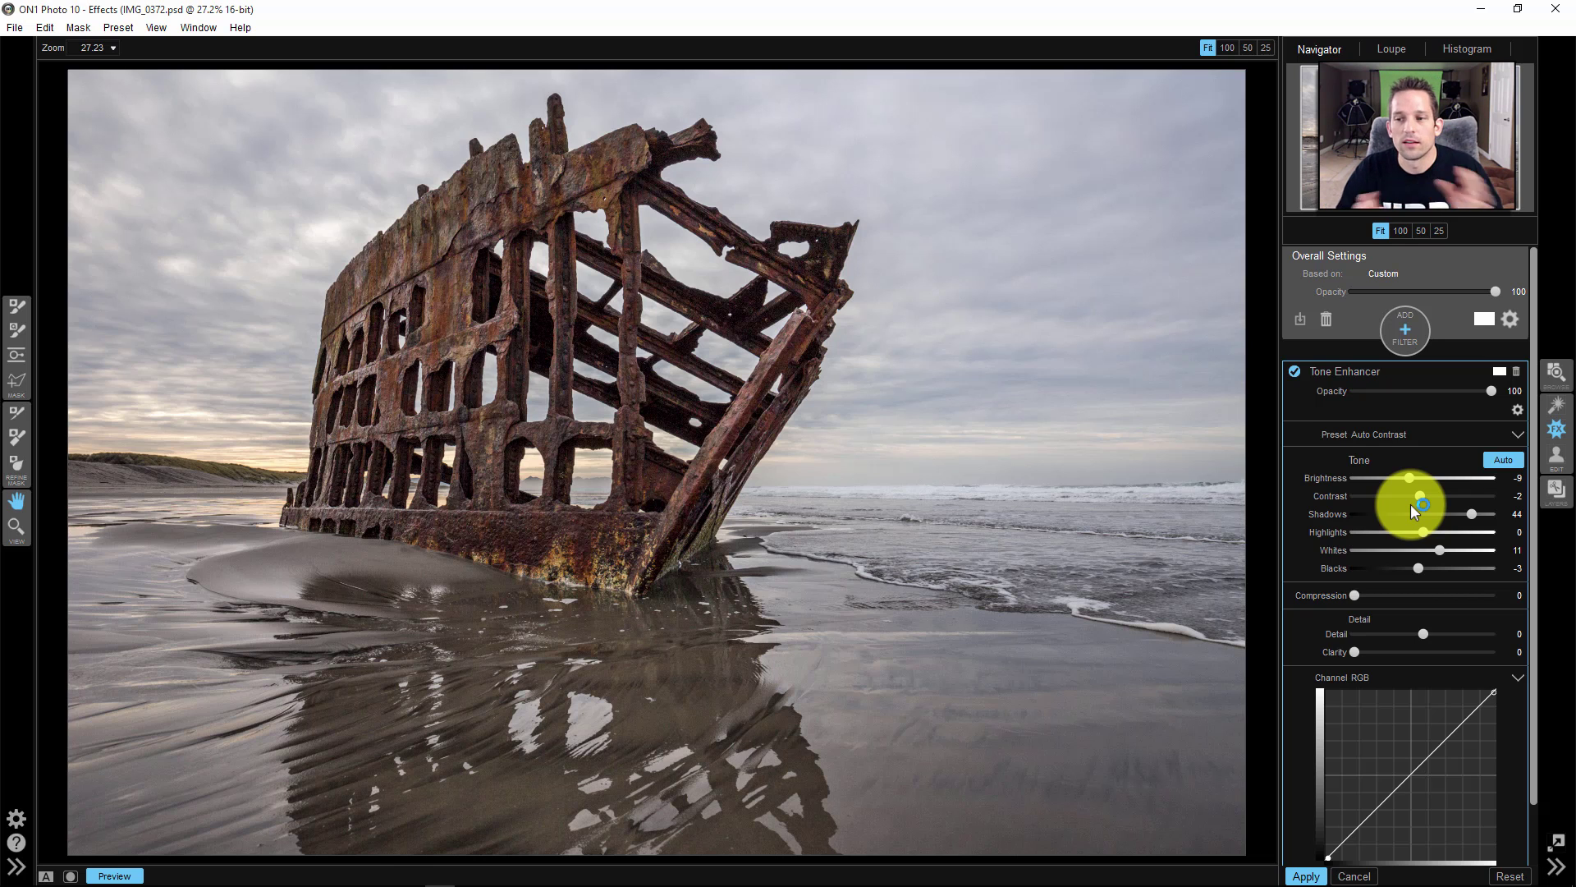
pyautogui.click(1426, 489)
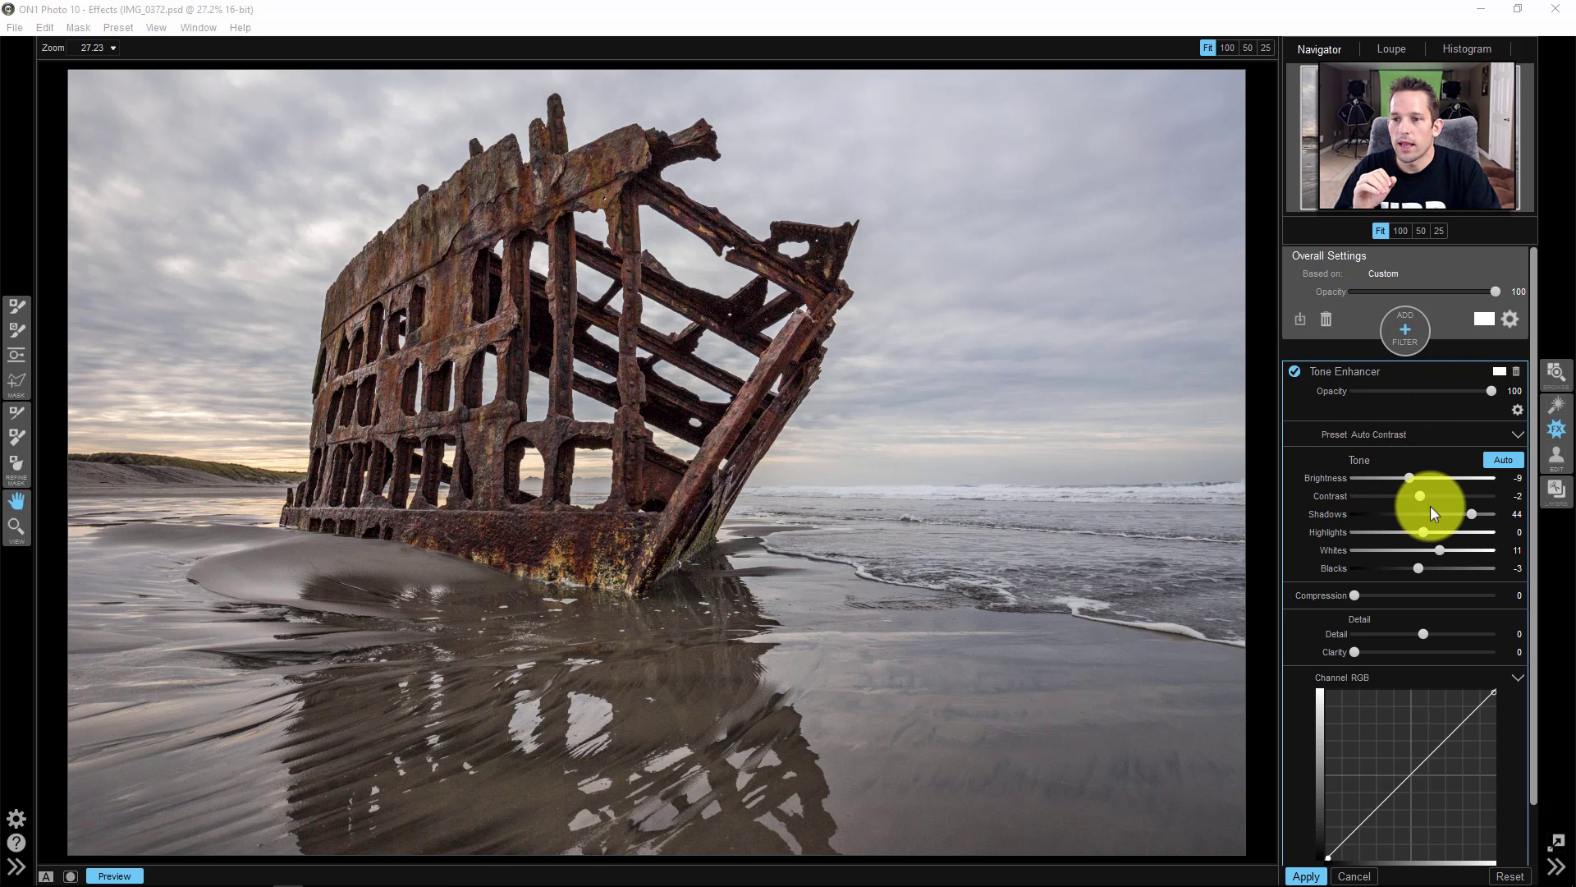
pyautogui.moveTo(1408, 476); pyautogui.dragTo(1400, 476)
pyautogui.moveTo(563, 352); pyautogui.dragTo(344, 526)
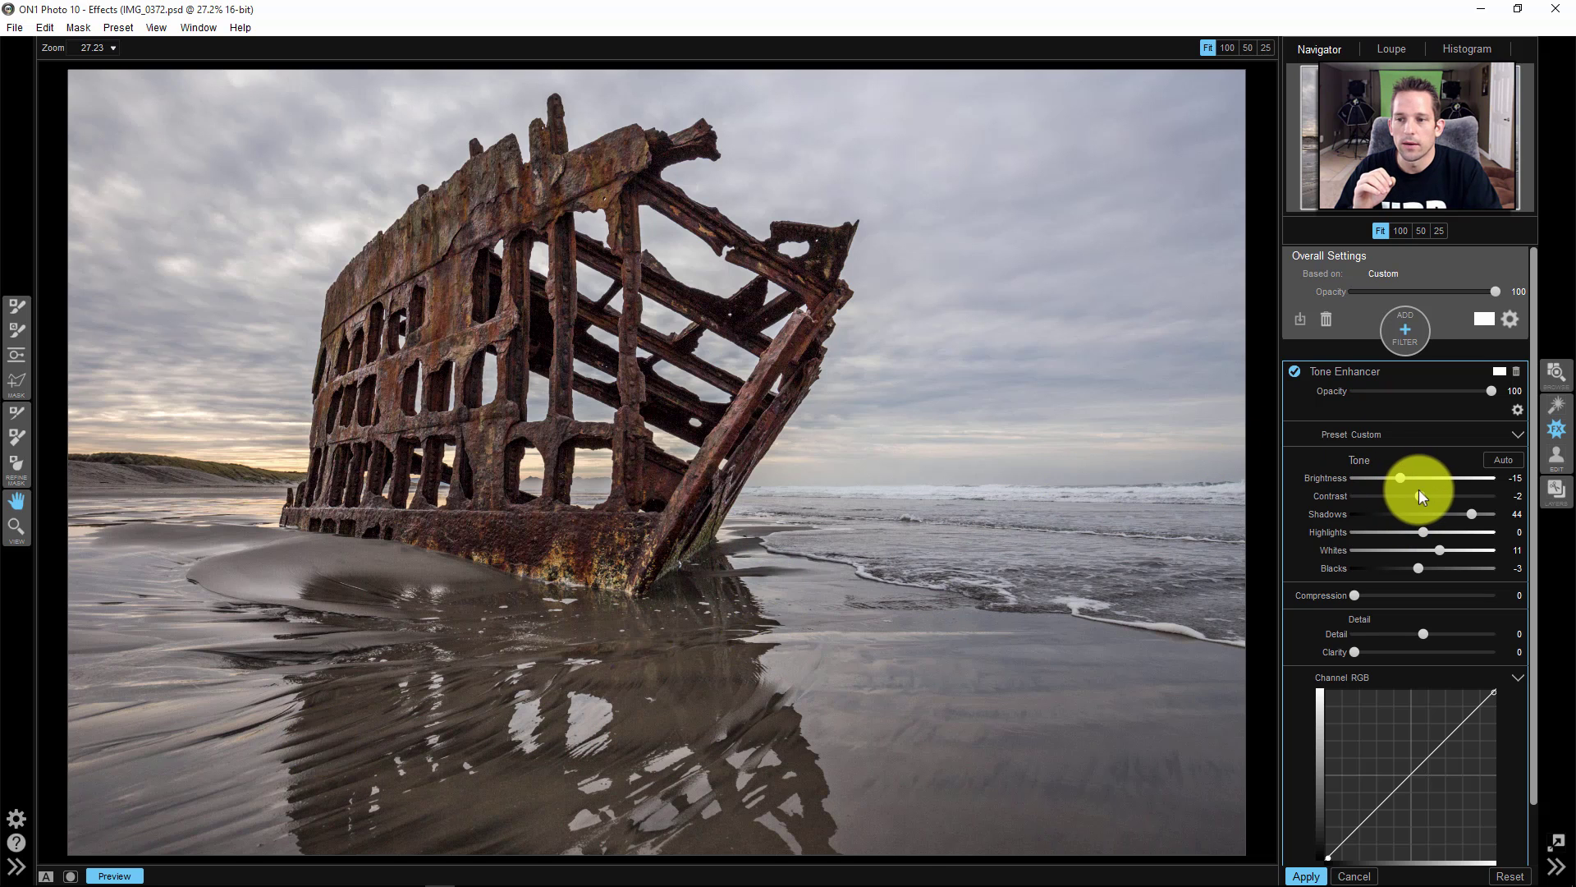
pyautogui.moveTo(1472, 513); pyautogui.dragTo(1412, 517)
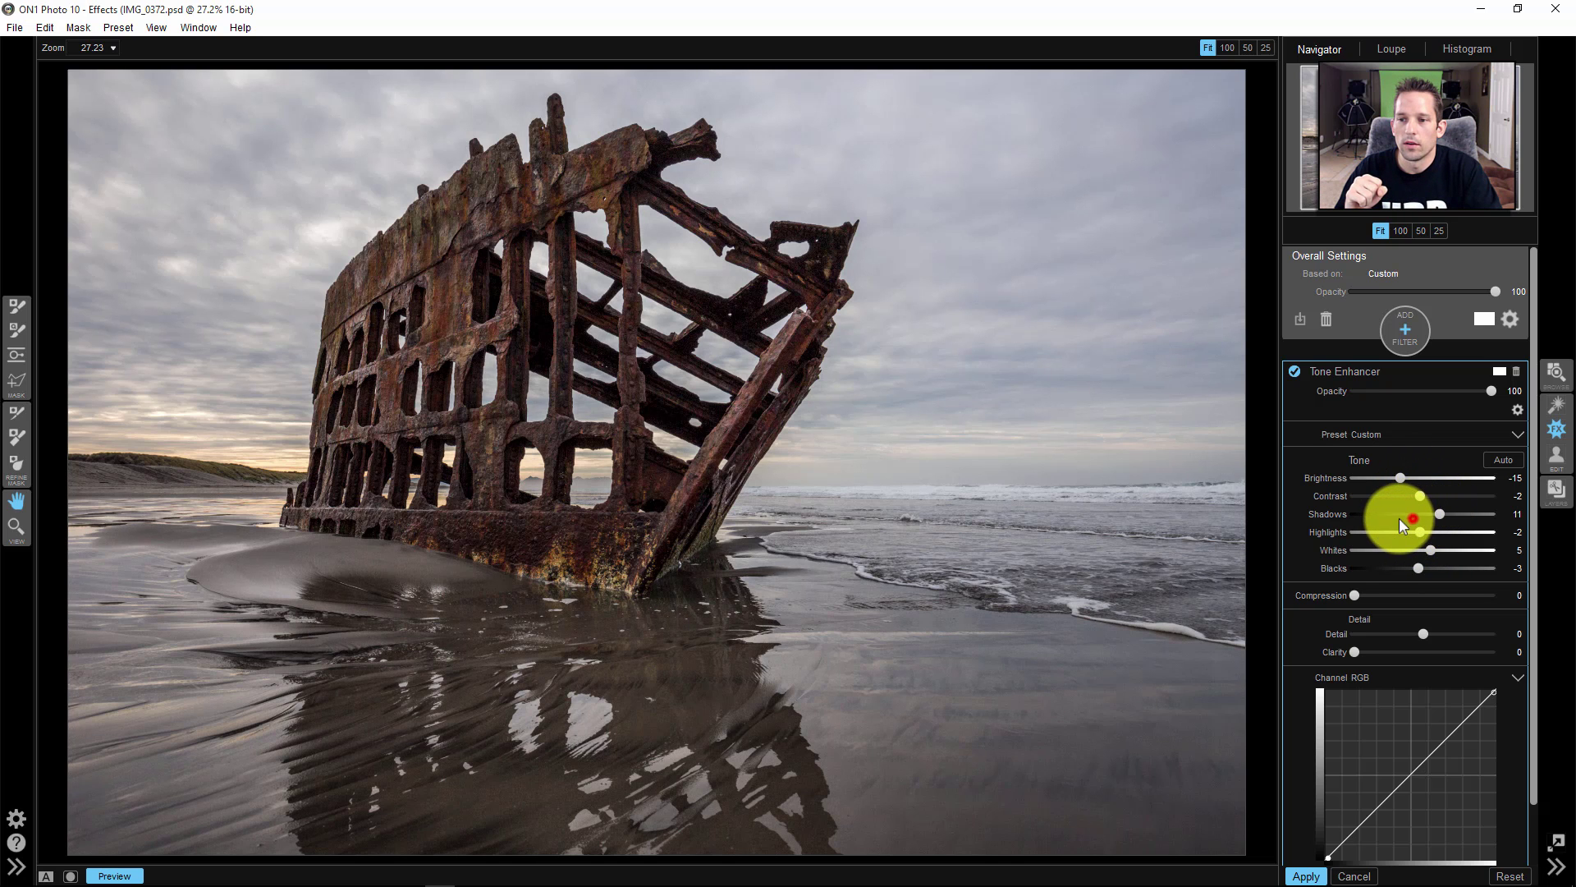
pyautogui.moveTo(1399, 519); pyautogui.dragTo(1398, 517)
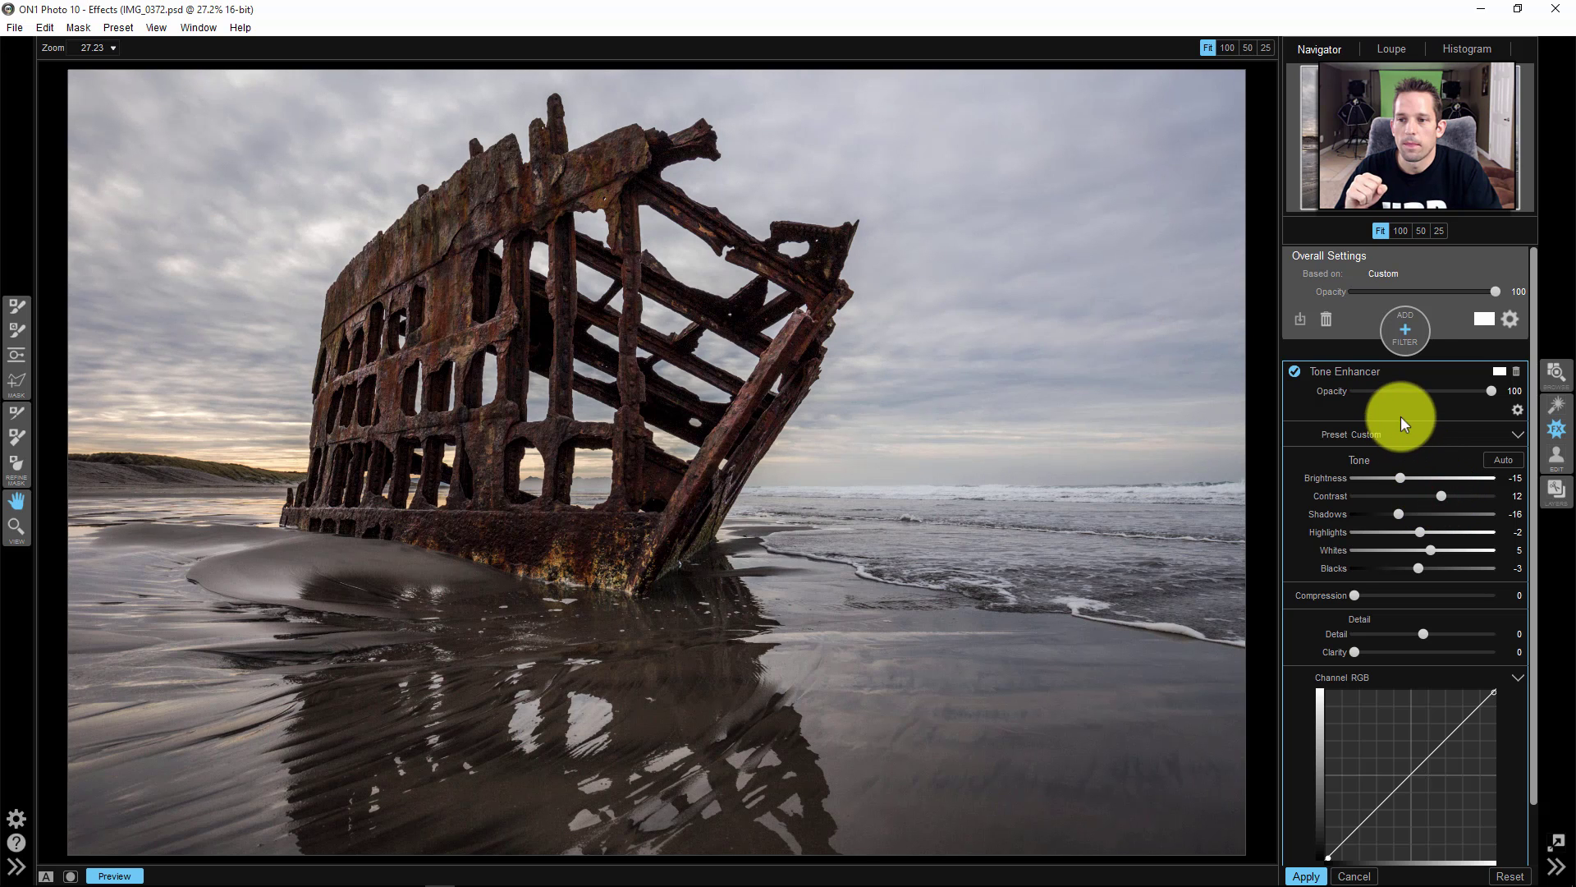
# Protect the second Tone Enhancer's highlights at 64, set contrast -6, highlights 14 and whites 16, and collapse the filter.
pyautogui.click(1515, 409)
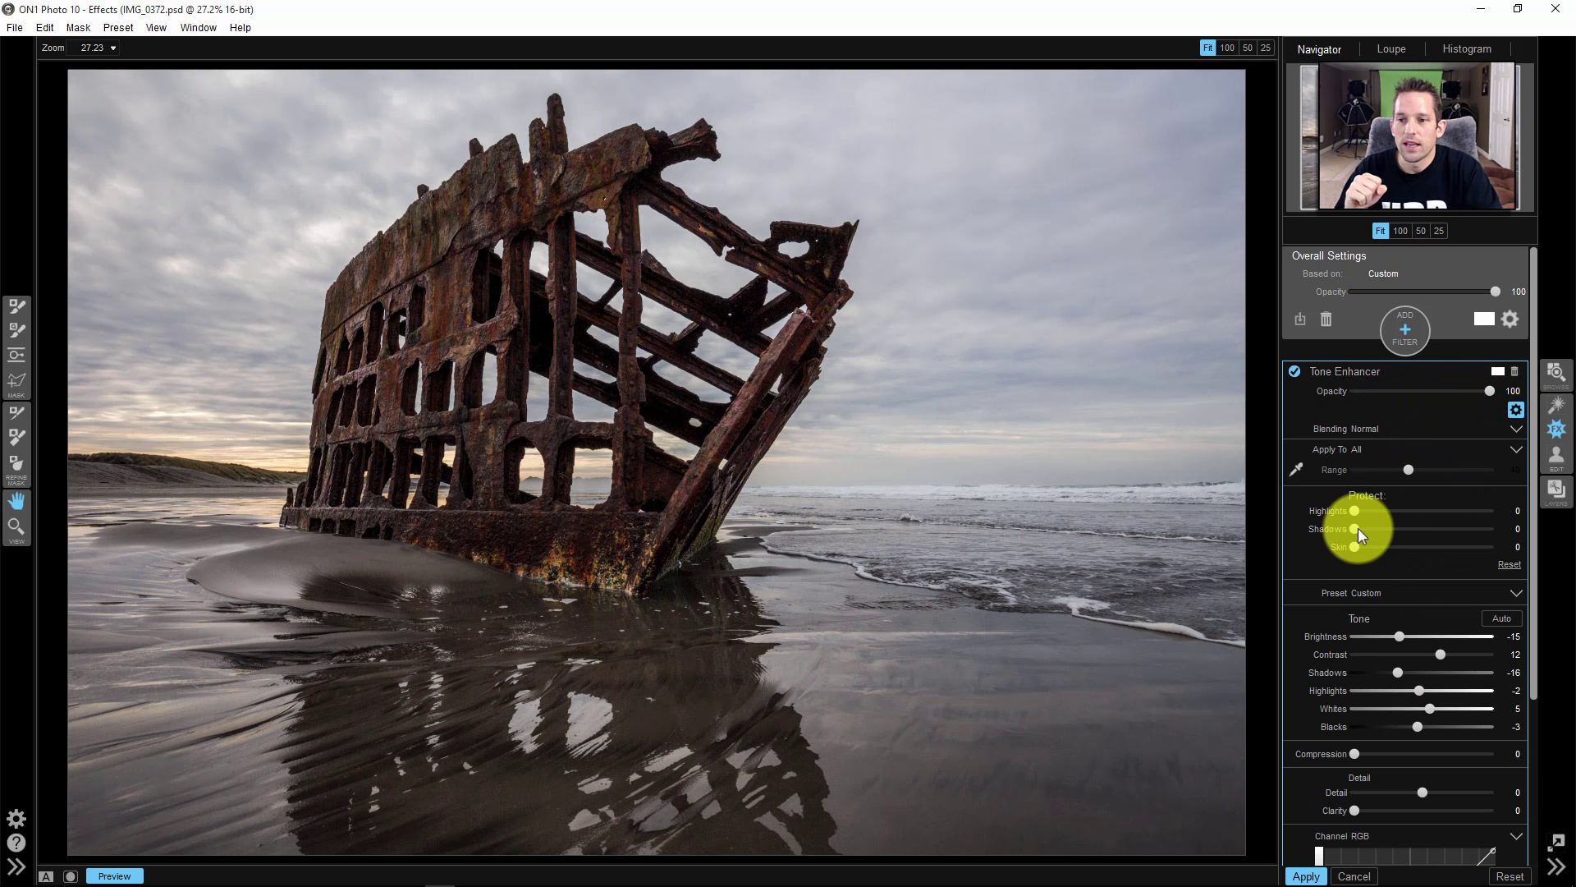
pyautogui.moveTo(1355, 510); pyautogui.dragTo(1508, 501)
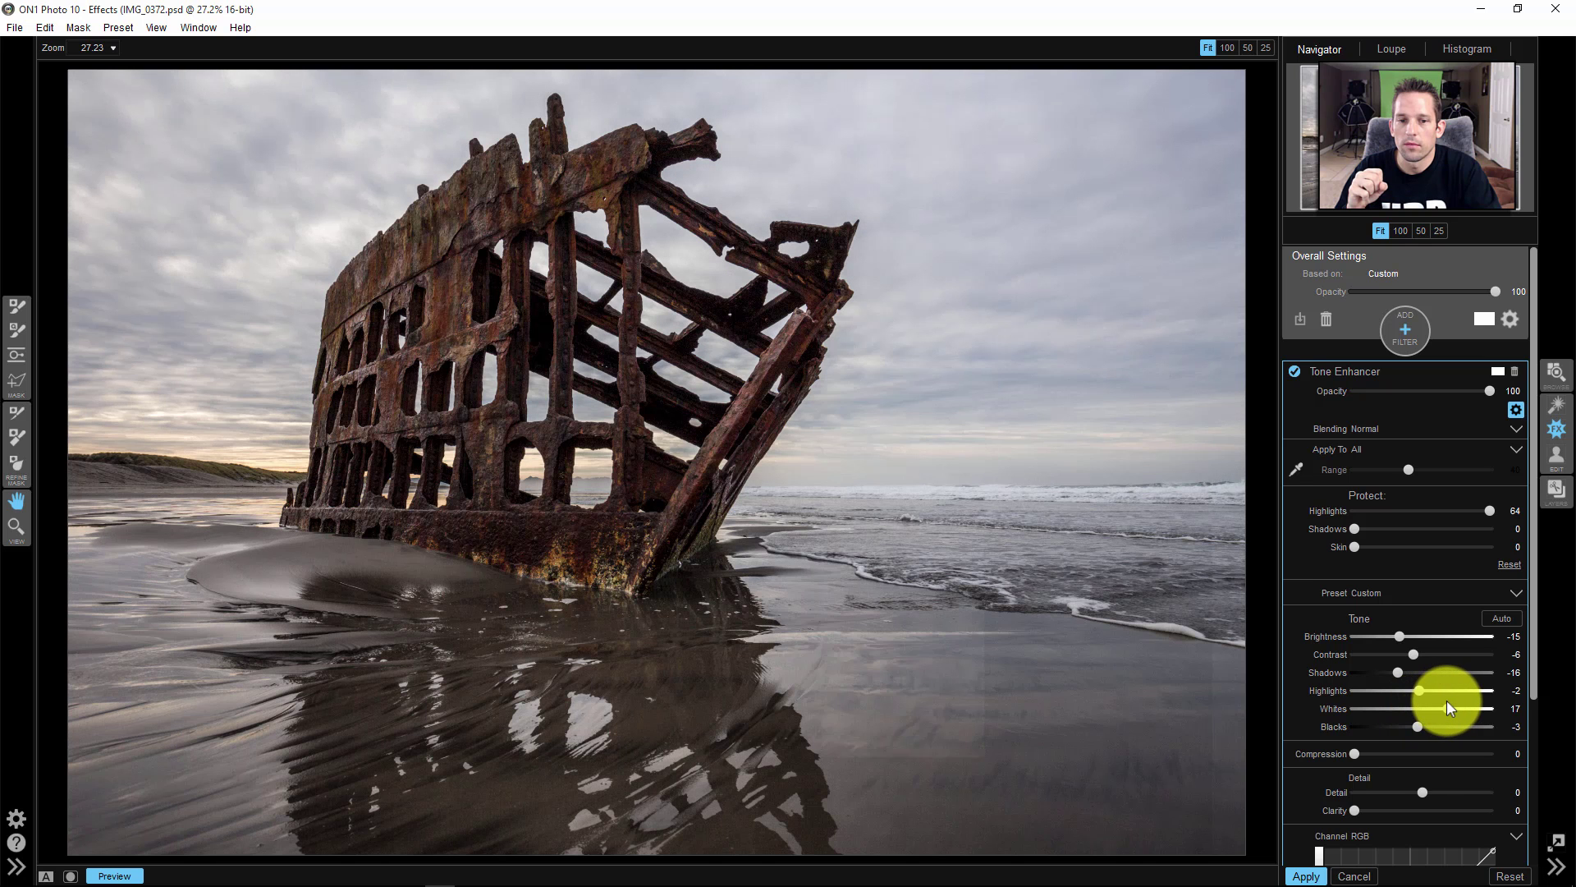
pyautogui.moveTo(1451, 686)
pyautogui.mouseDown()
pyautogui.moveTo(1358, 689)
pyautogui.moveTo(1427, 681)
pyautogui.mouseUp()
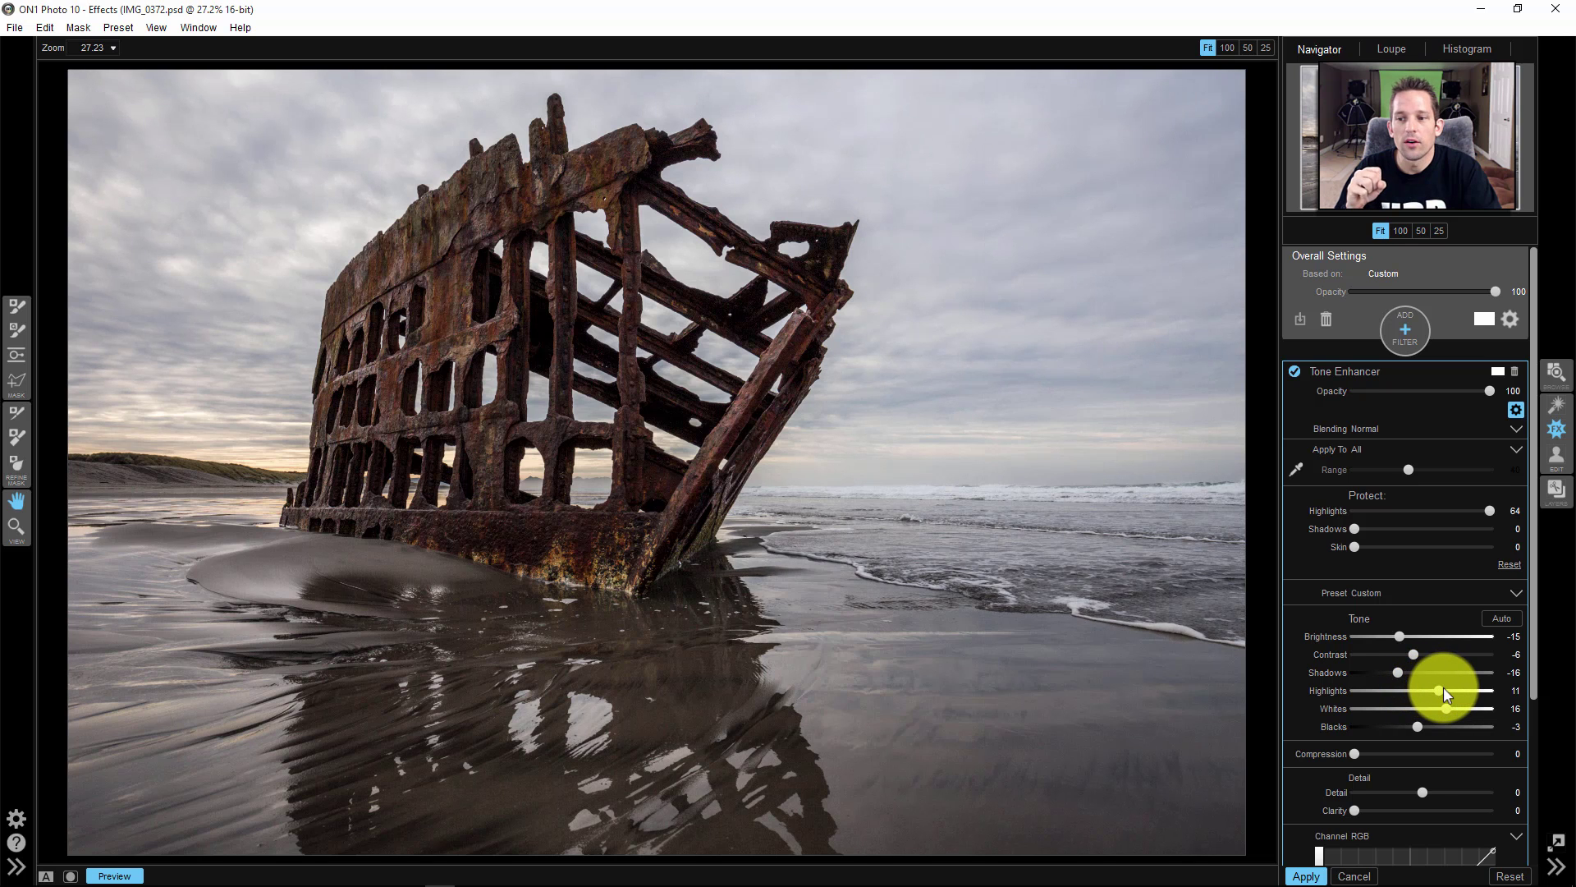
pyautogui.moveTo(1443, 686); pyautogui.dragTo(1448, 686)
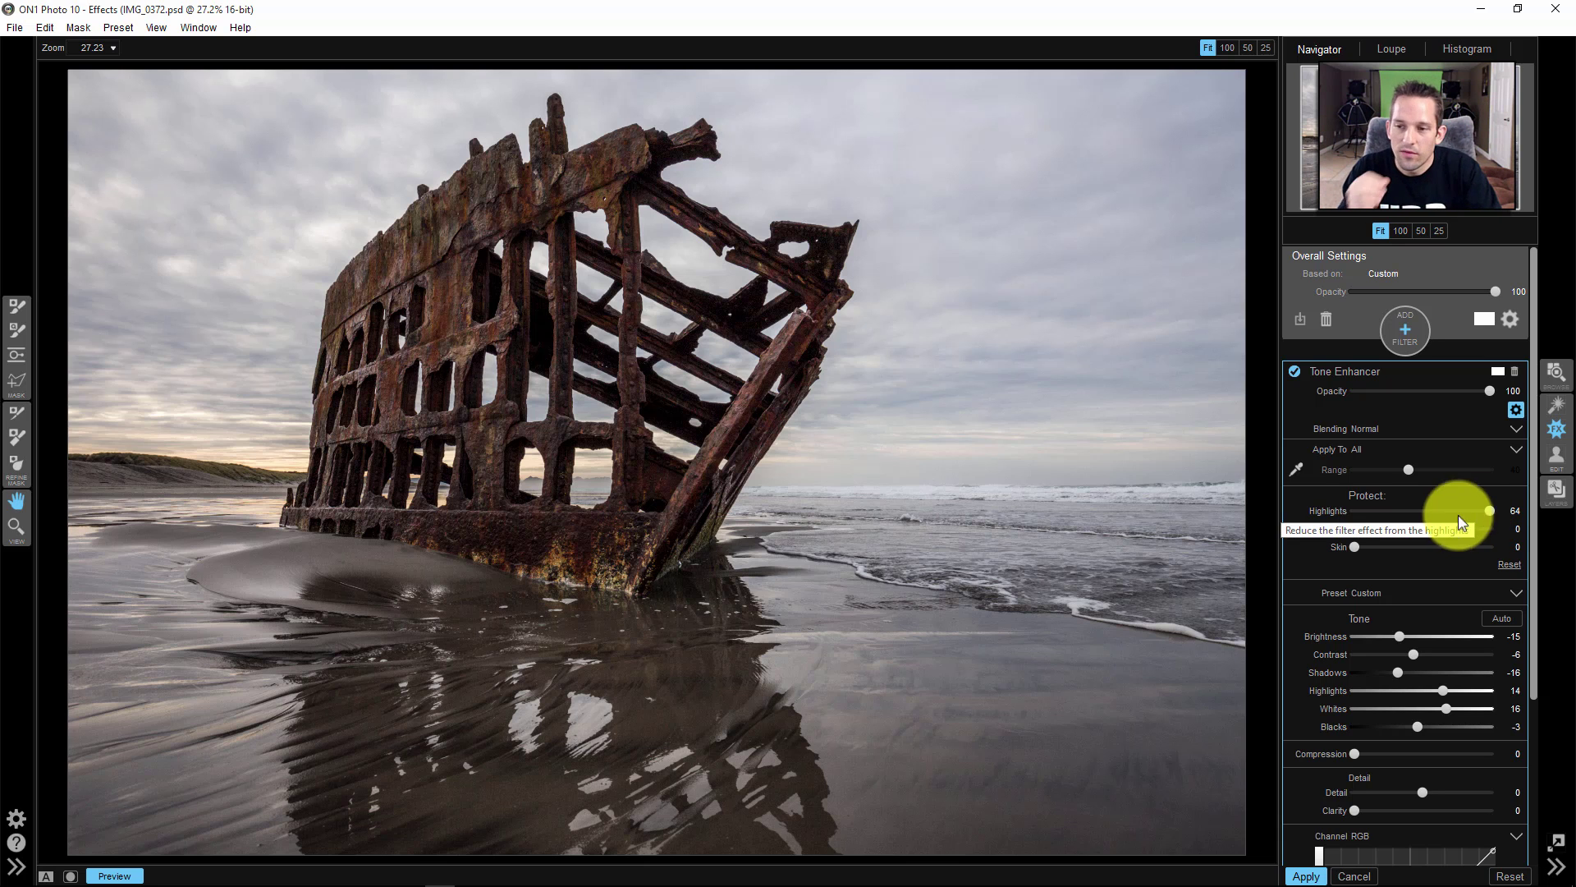
pyautogui.click(1373, 373)
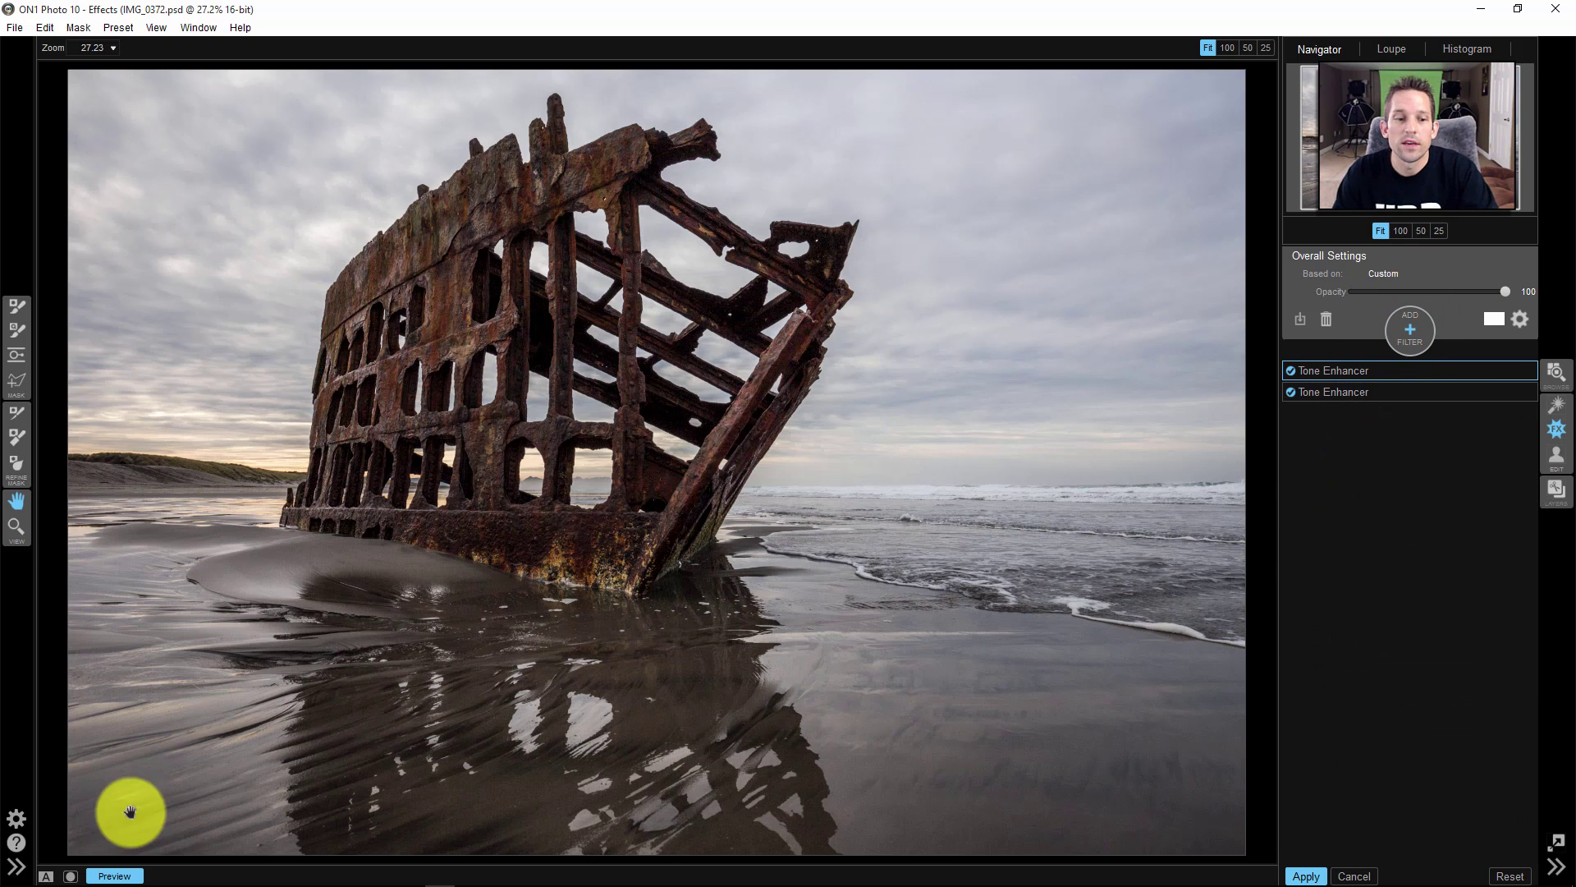
# Compare the photo with and without the two Tone Enhancer filters by switching the preview off and on.
pyautogui.click(130, 876)
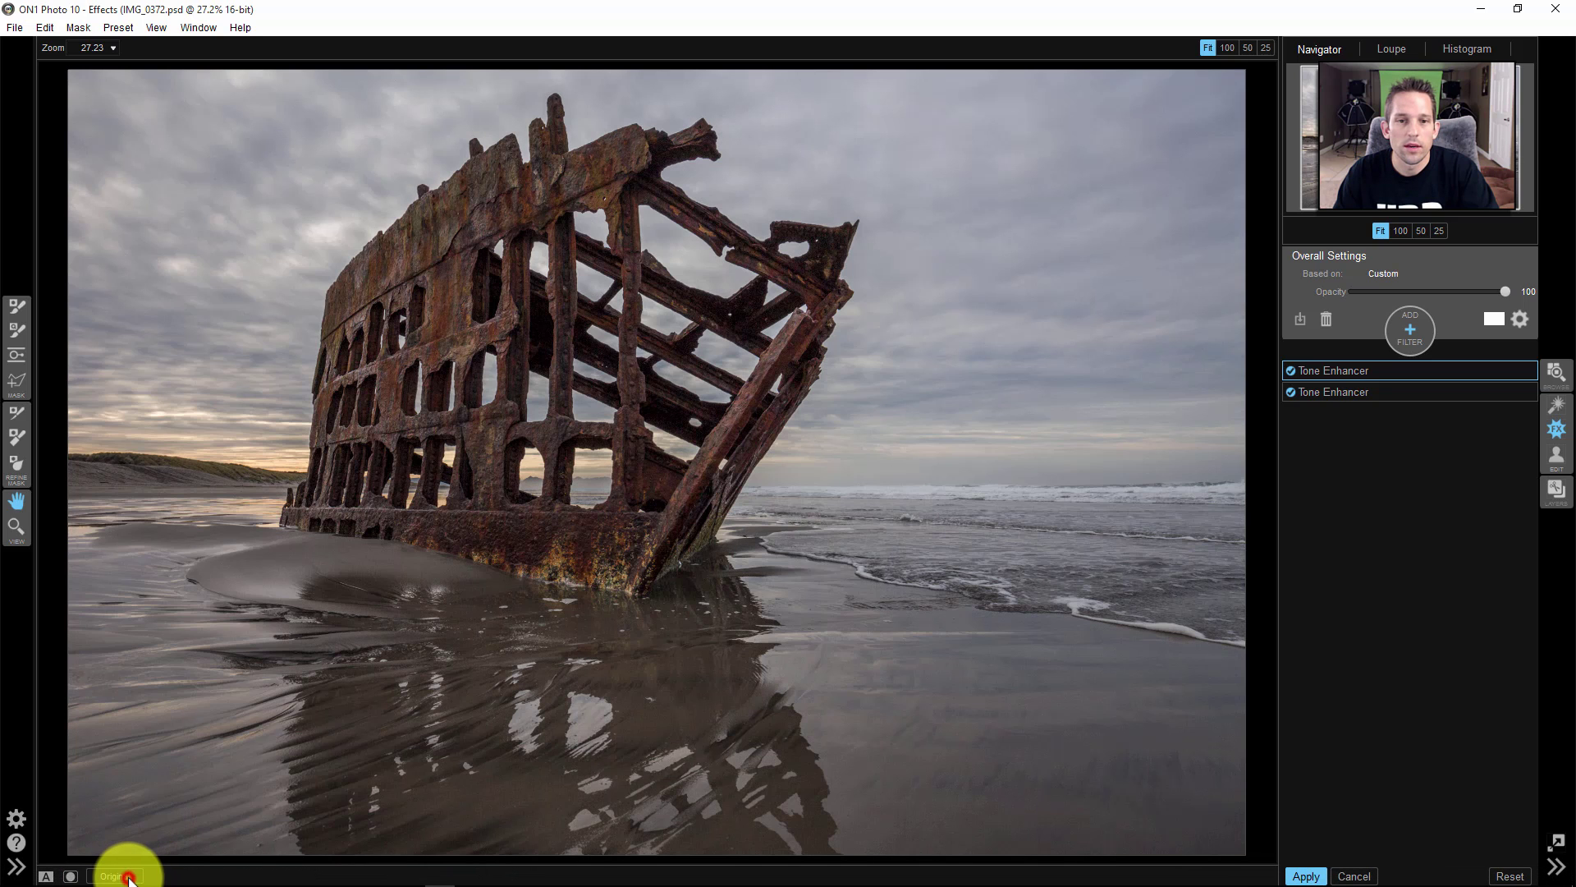
pyautogui.click(130, 876)
pyautogui.click(130, 876)
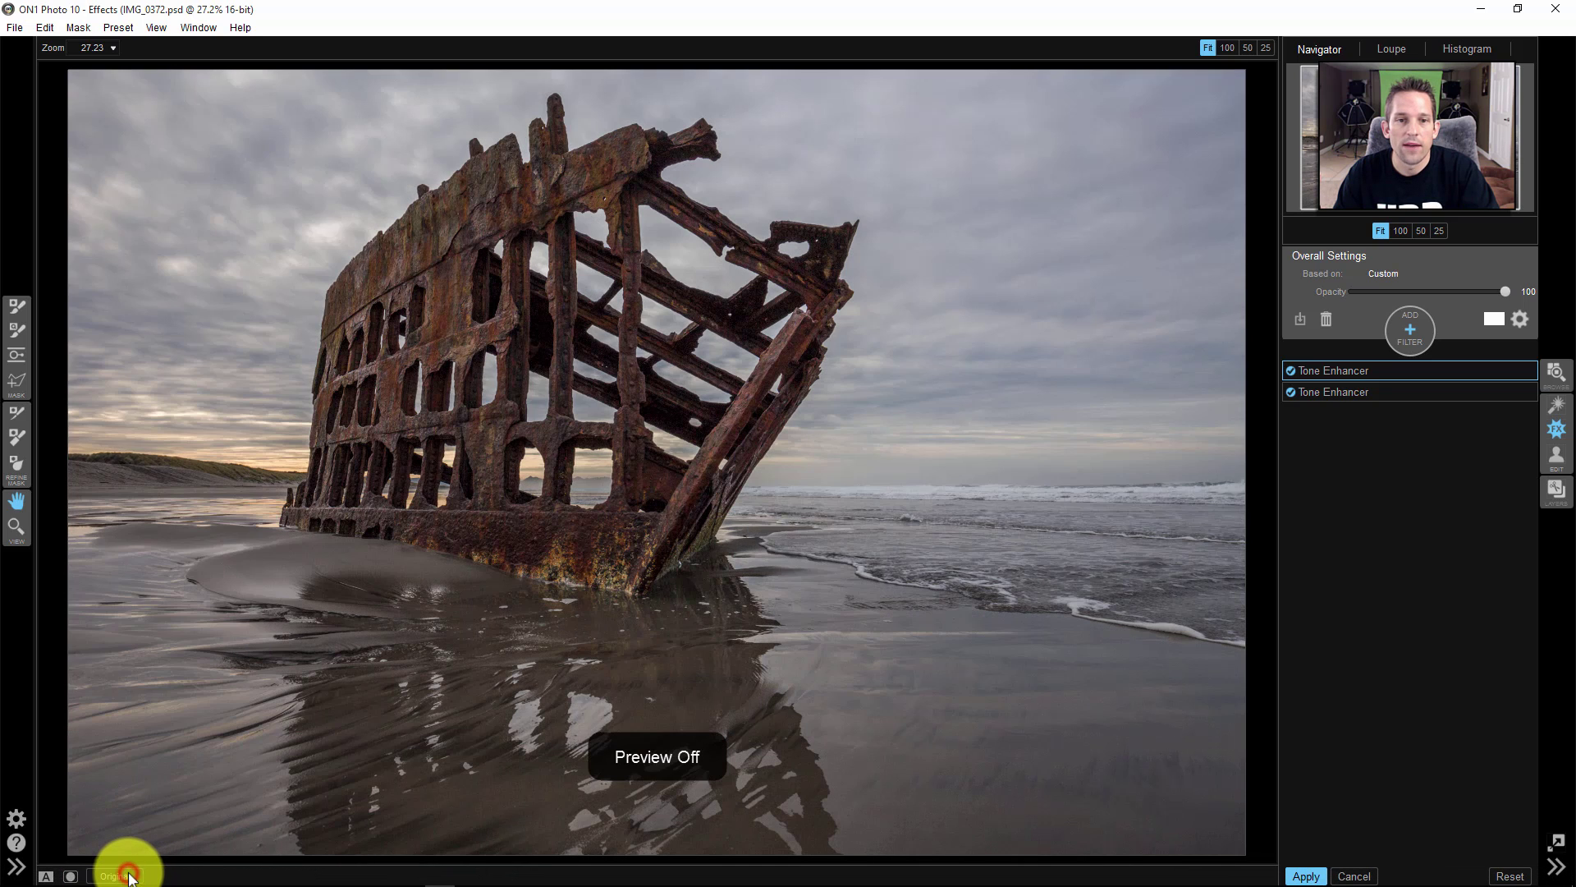
pyautogui.click(130, 876)
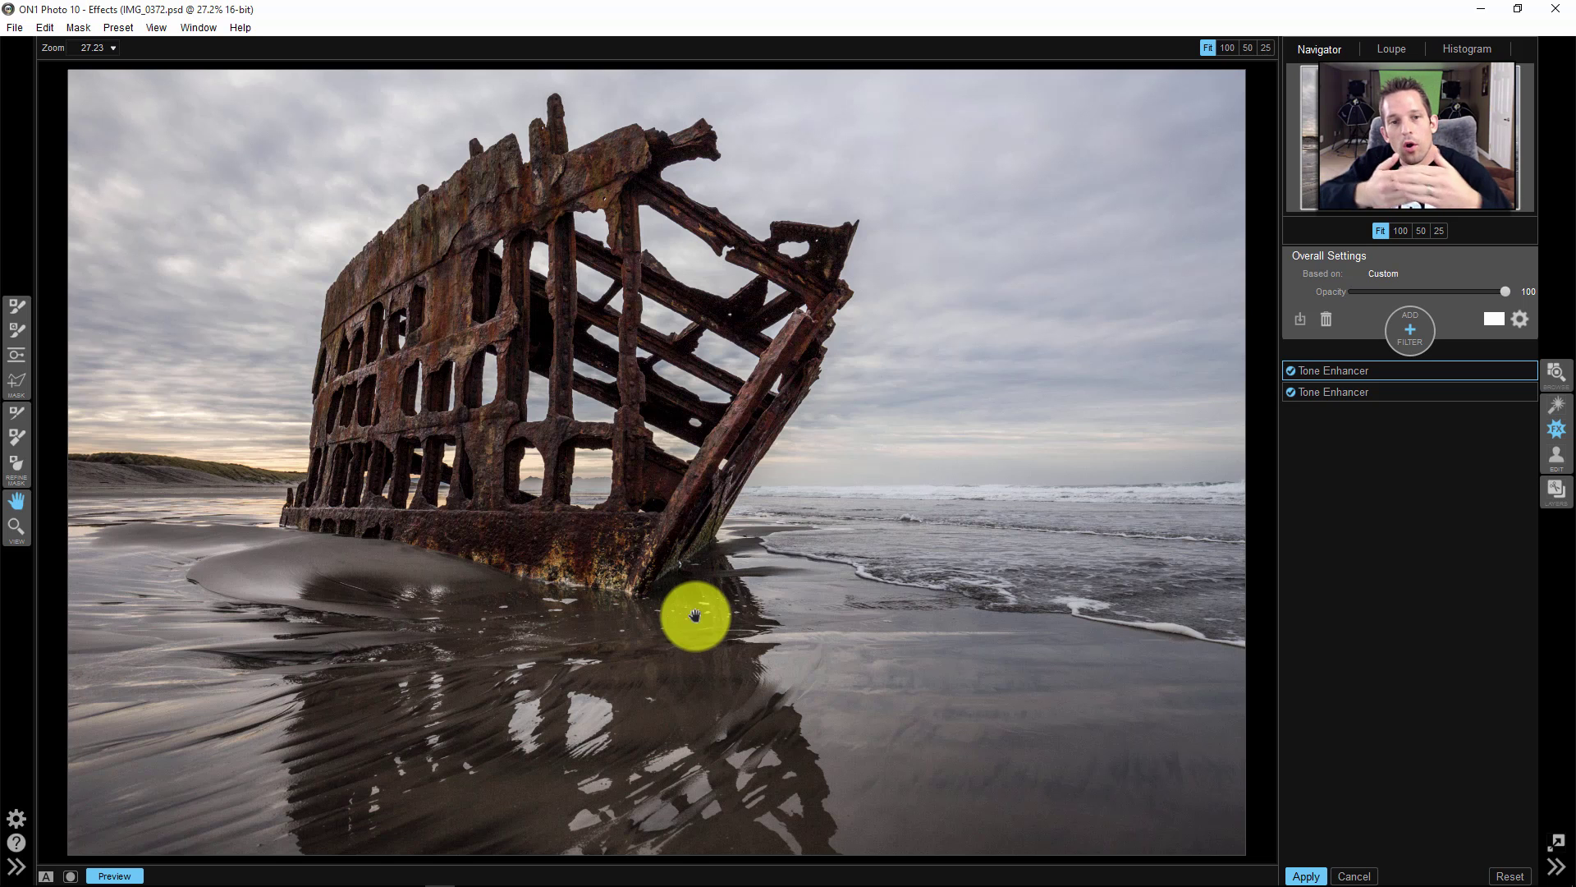
pyautogui.click(114, 876)
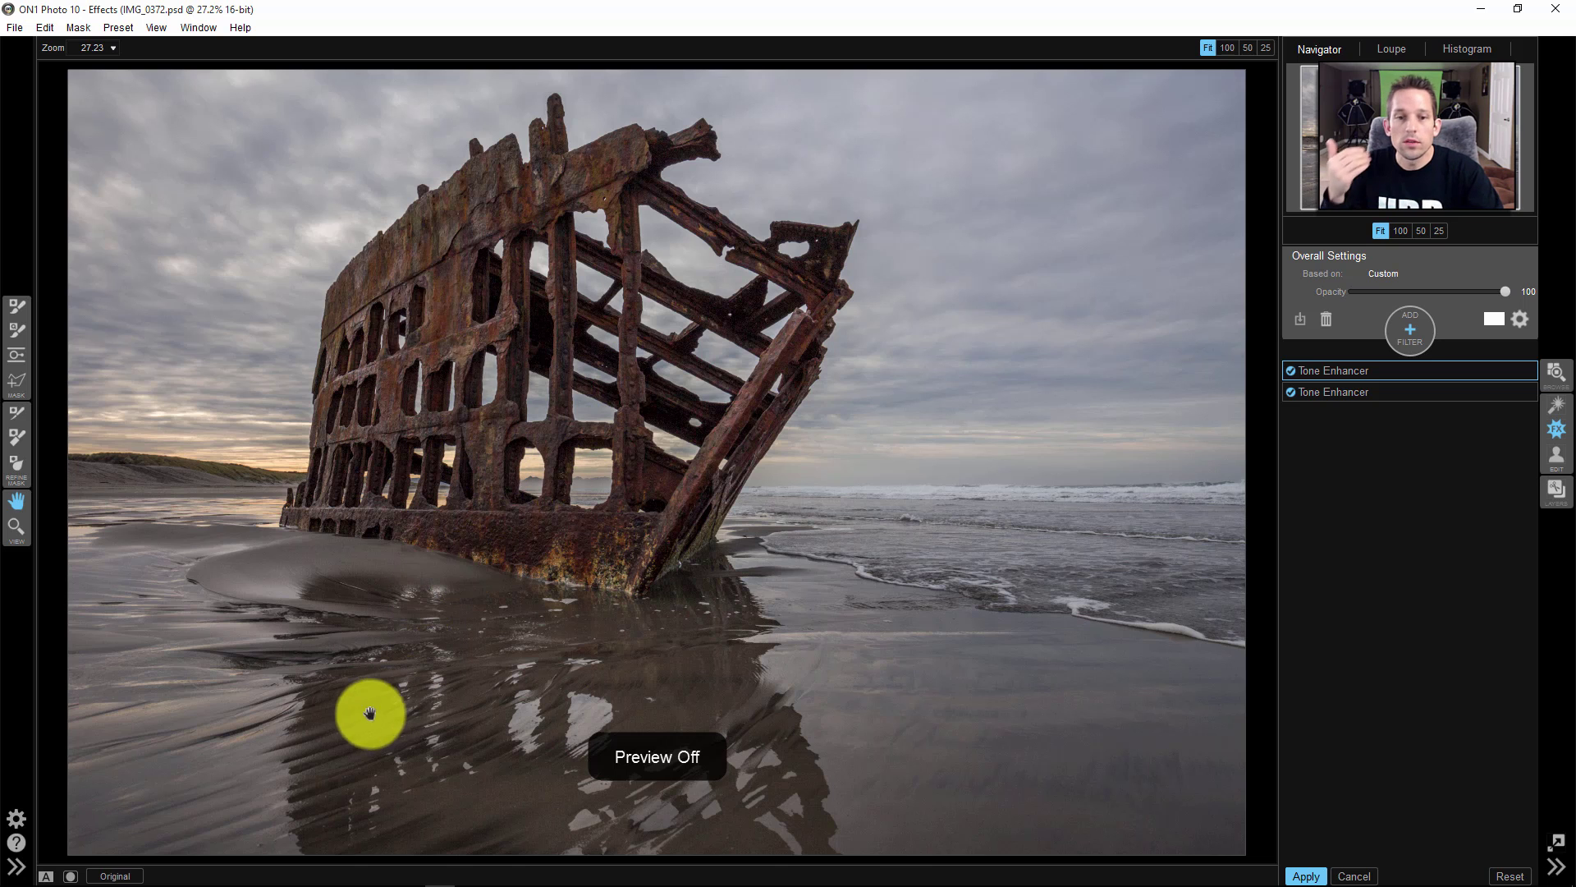
pyautogui.click(127, 872)
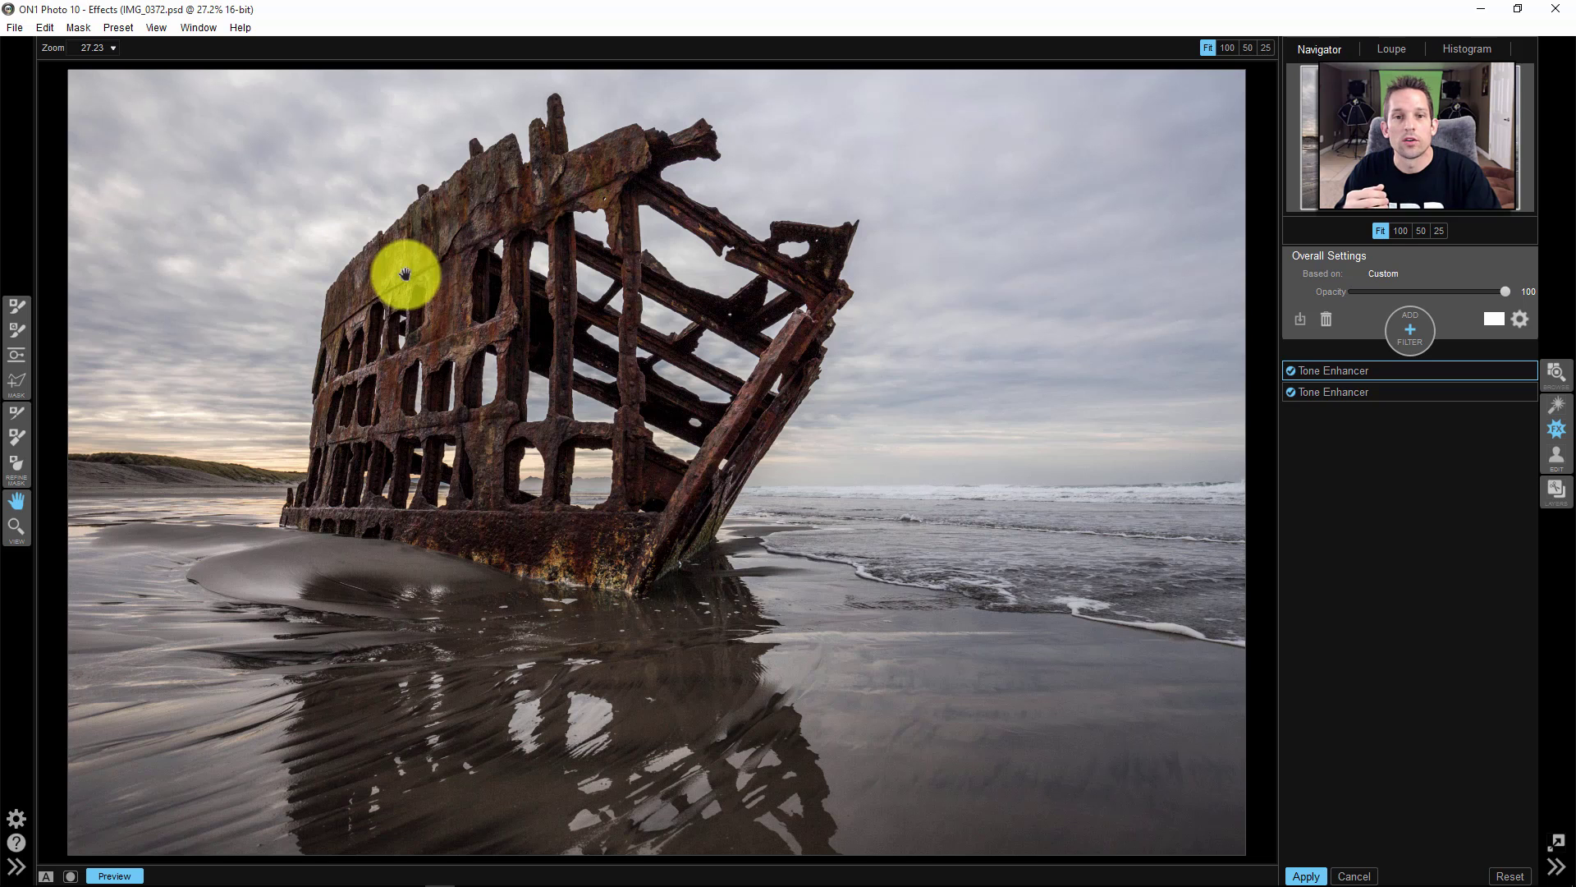
# Add a Color Enhancer filter above the tone filters, using its automatic color correction.
pyautogui.click(1407, 334)
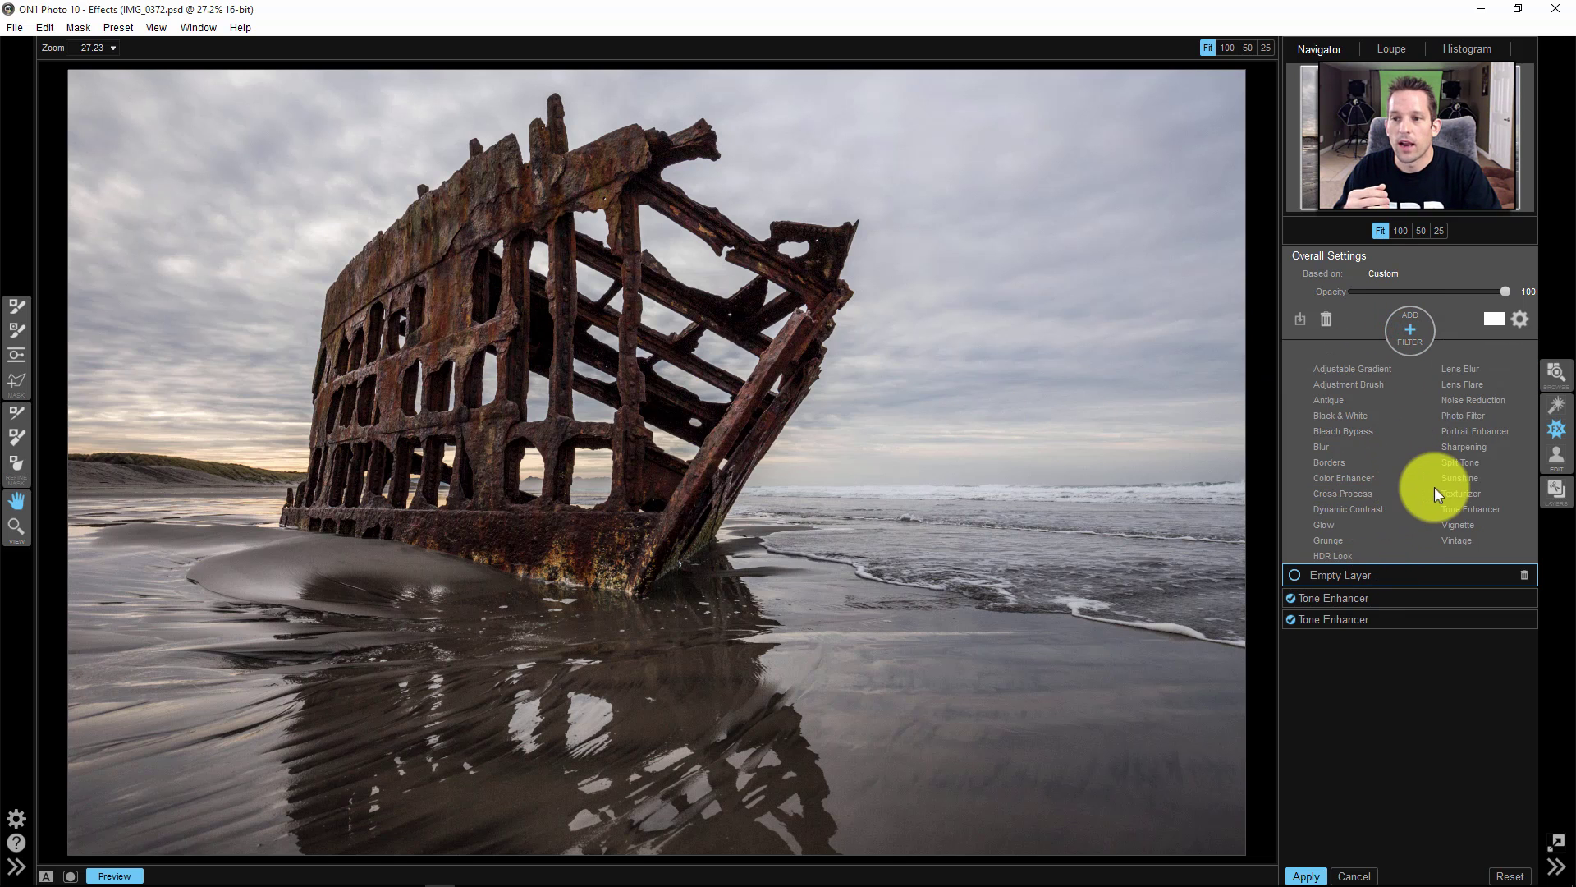
pyautogui.click(1329, 465)
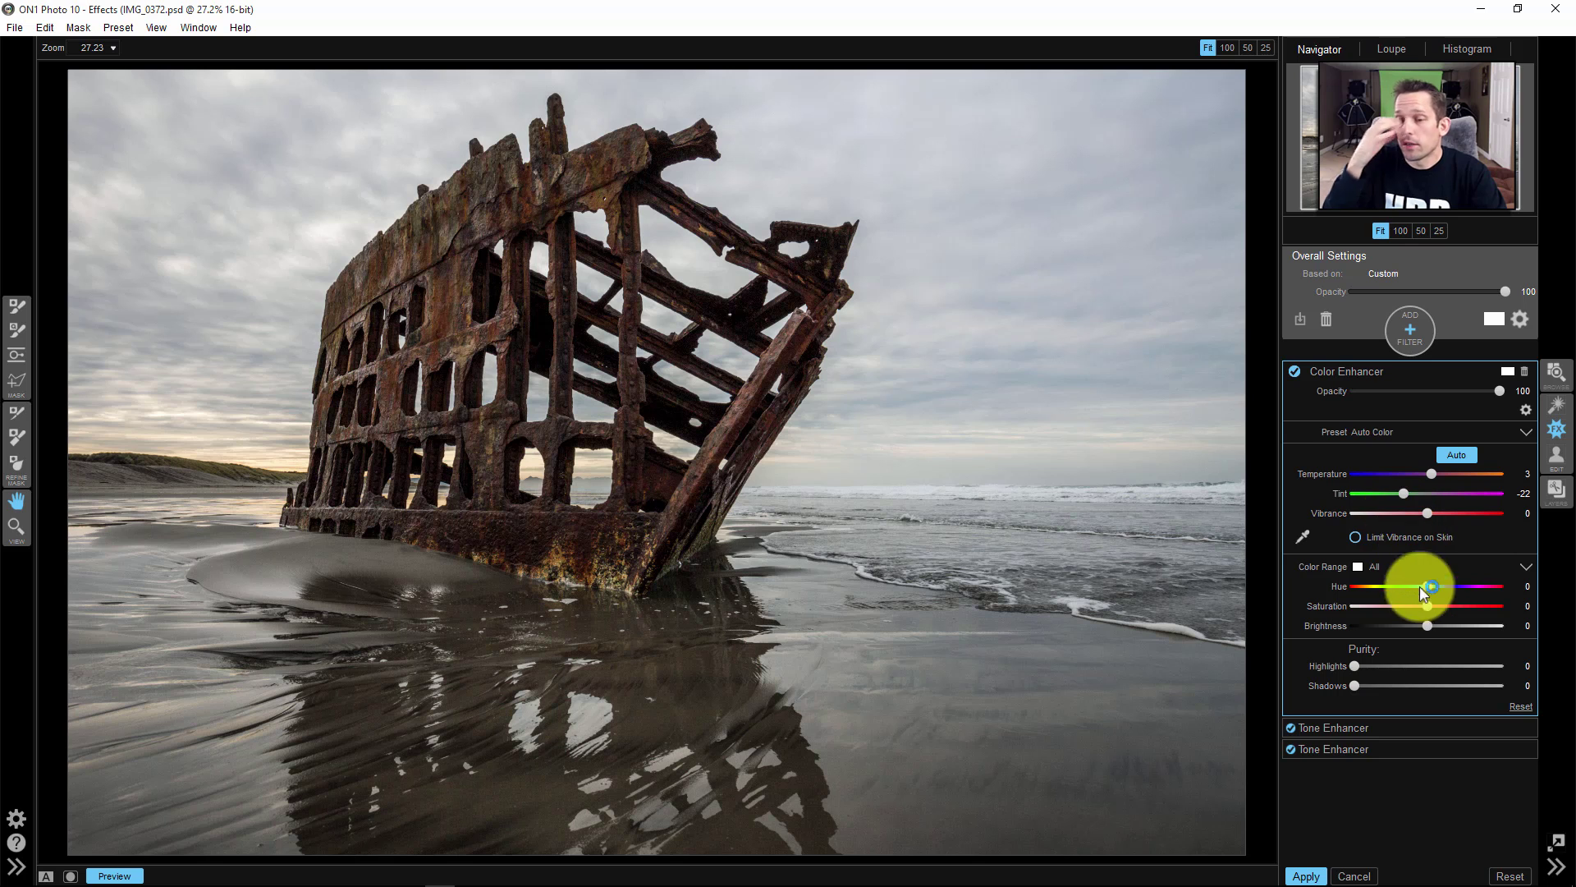
pyautogui.click(1453, 453)
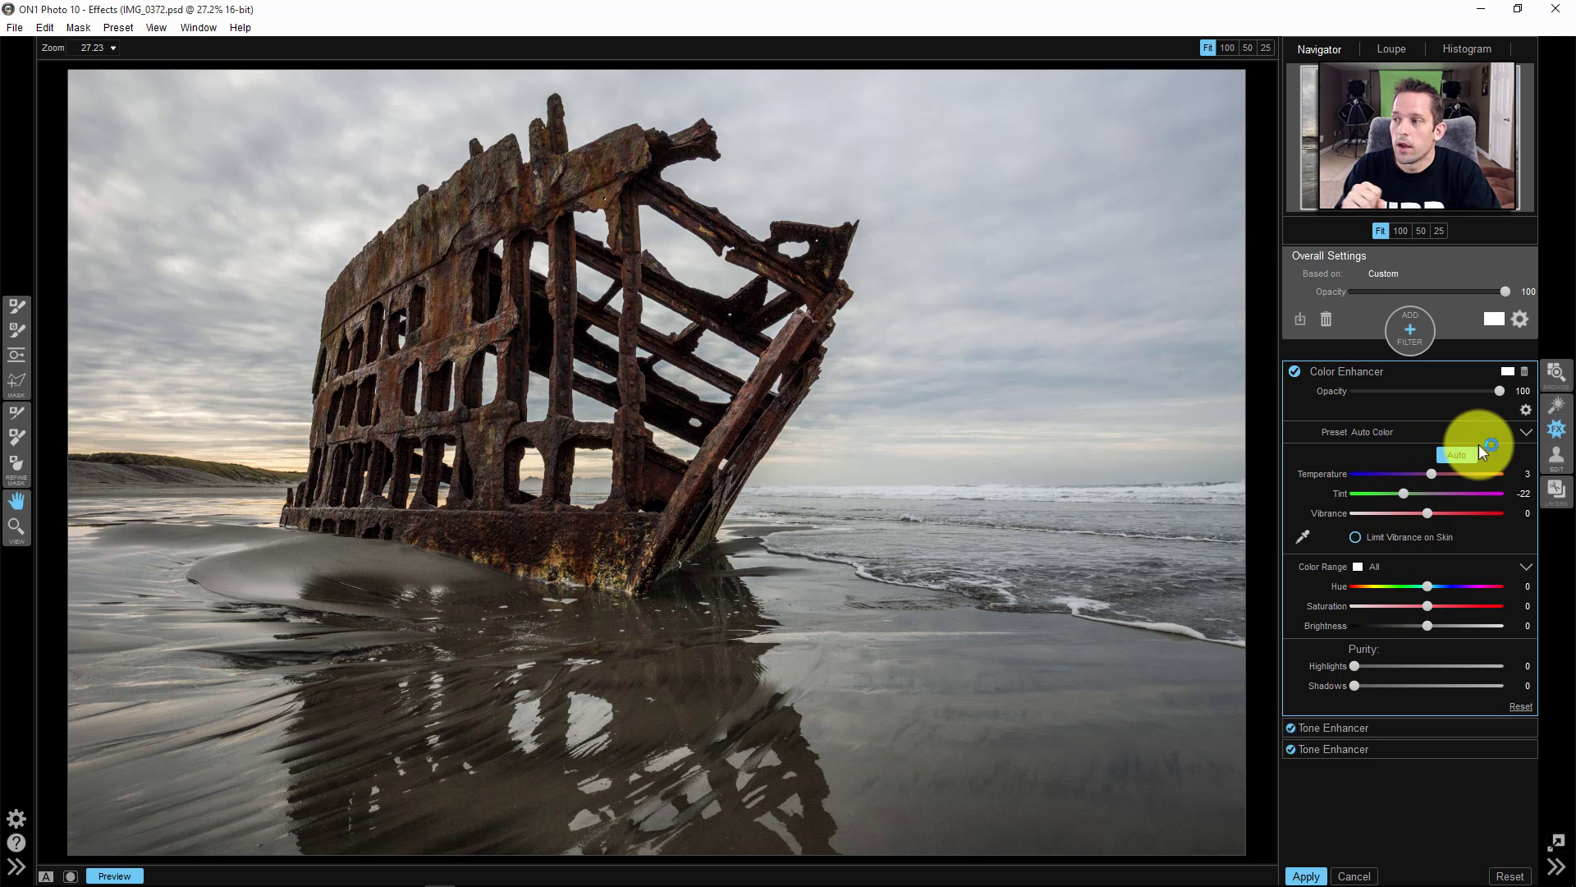
pyautogui.click(1525, 410)
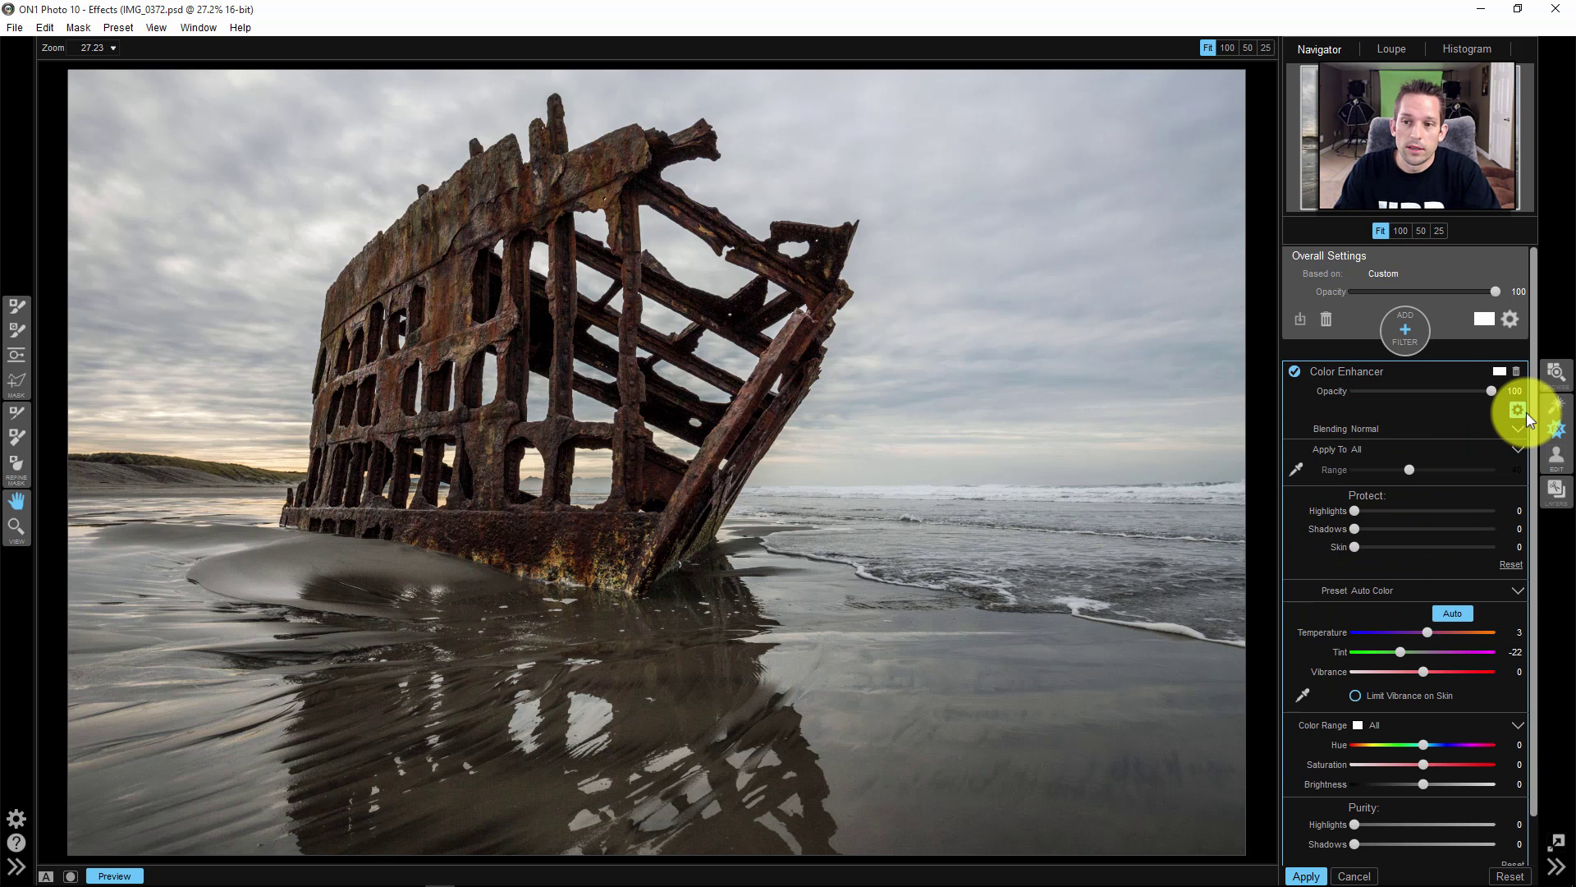
pyautogui.click(1526, 411)
pyautogui.click(1526, 410)
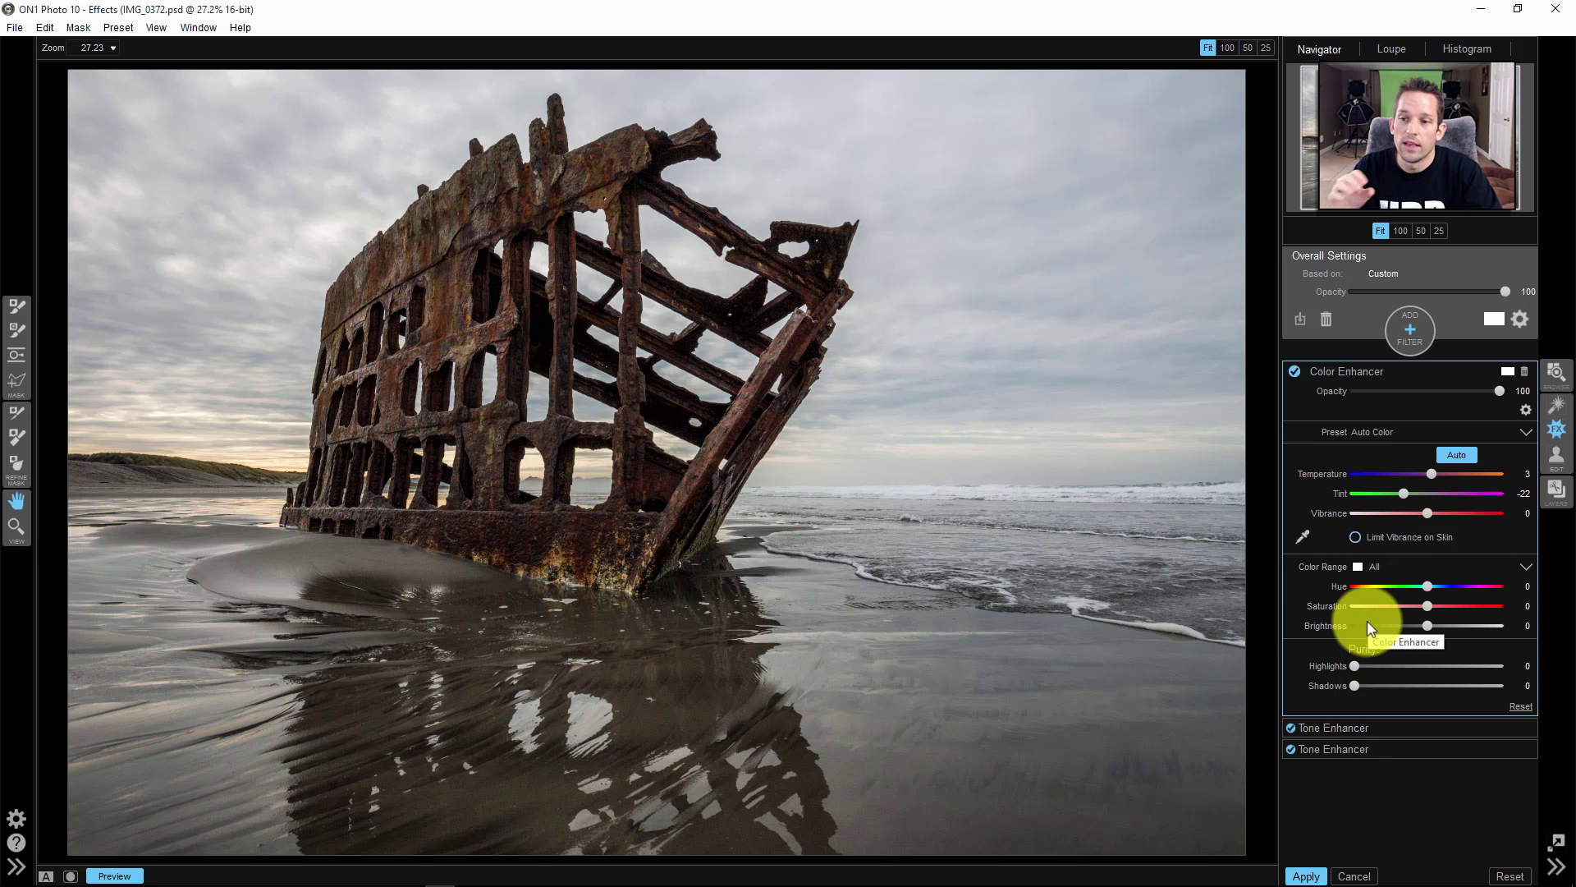
pyautogui.click(1364, 567)
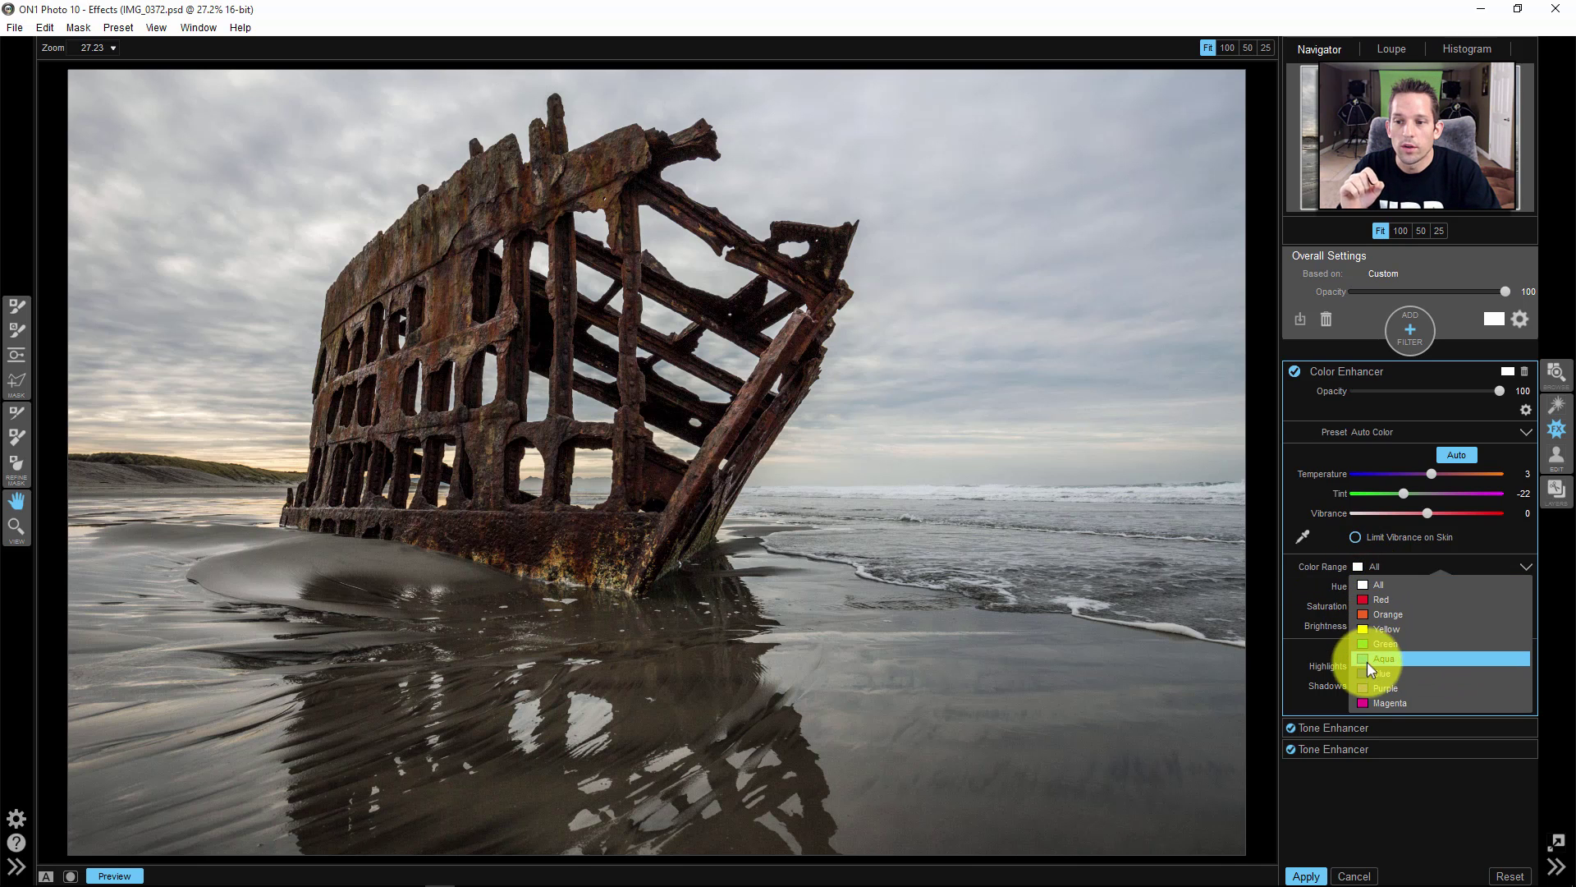
pyautogui.click(1392, 563)
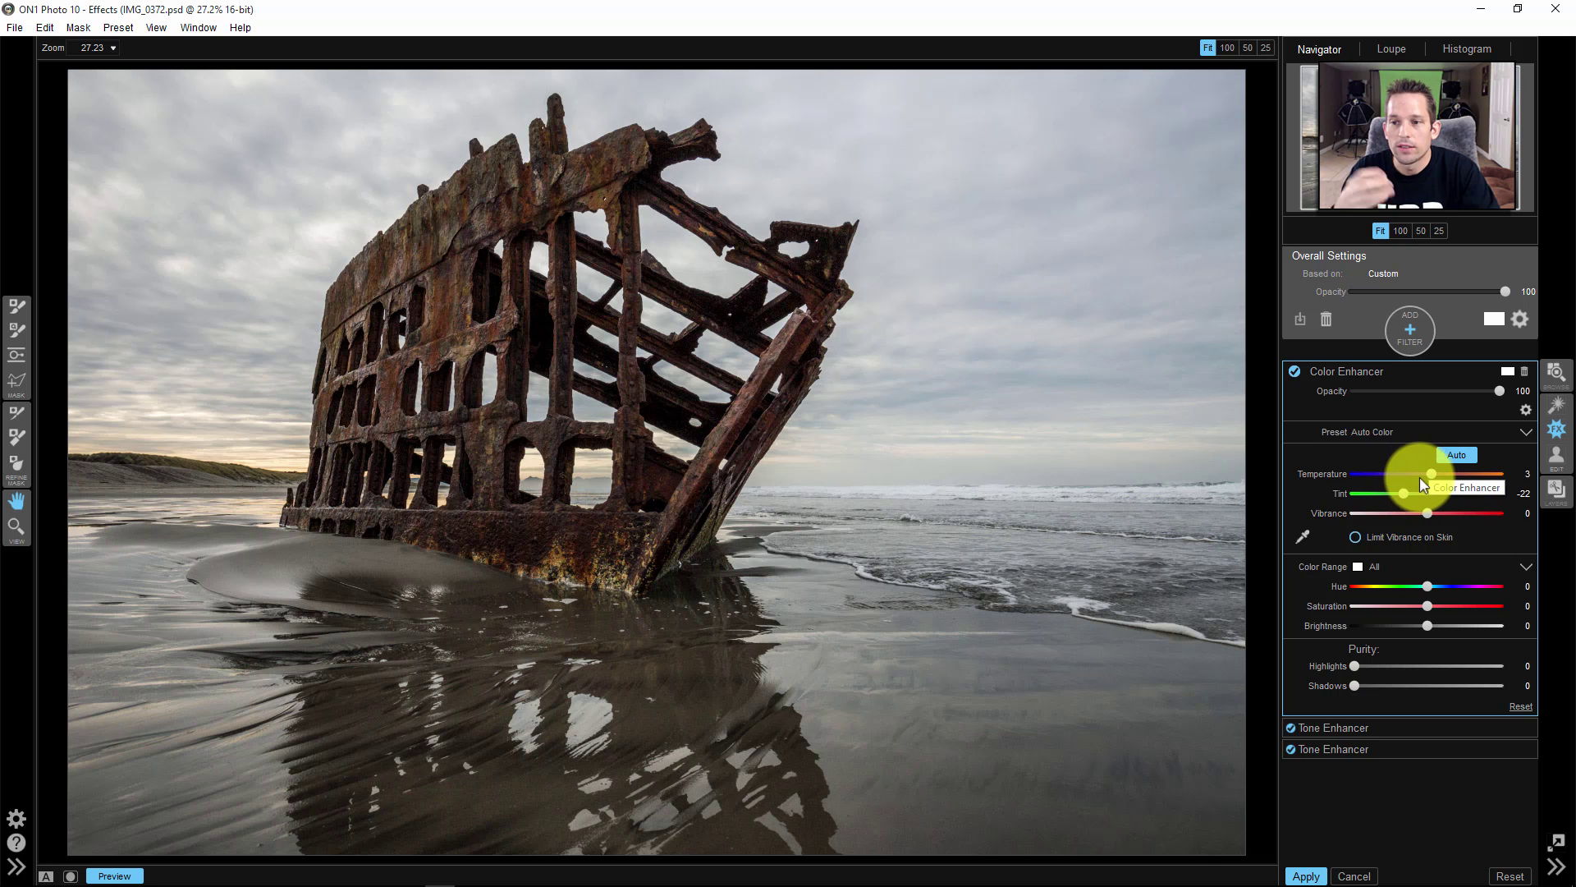
# Set the Color Enhancer's temperature to 9 and adjust the red range to hue -26 and saturation 44 with slightly reduced brightness.
pyautogui.moveTo(1430, 474); pyautogui.dragTo(1431, 474)
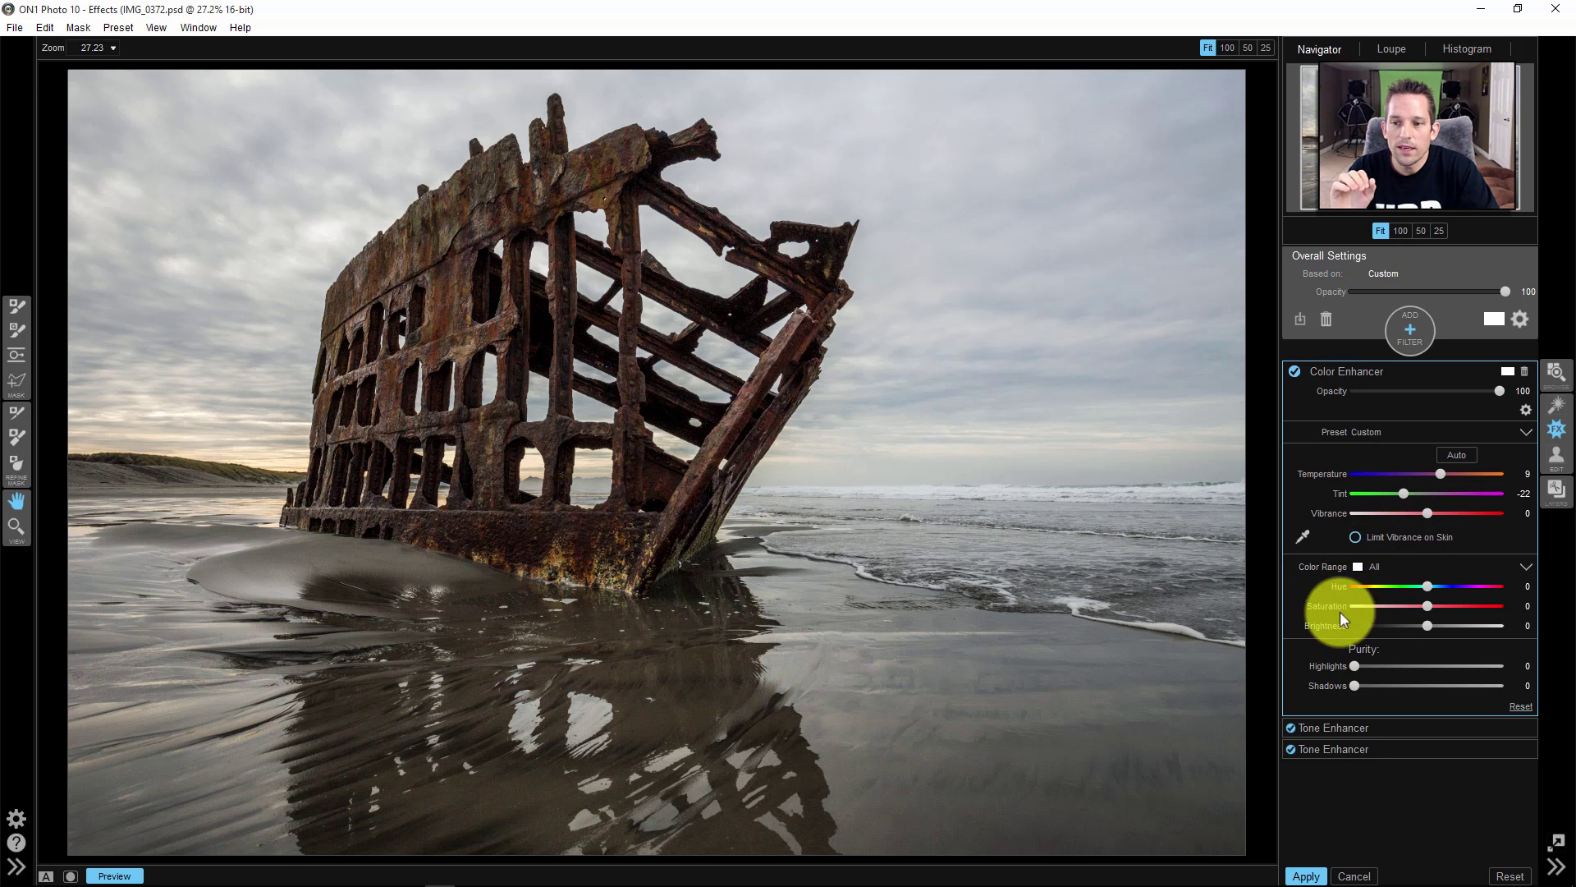
pyautogui.click(1349, 567)
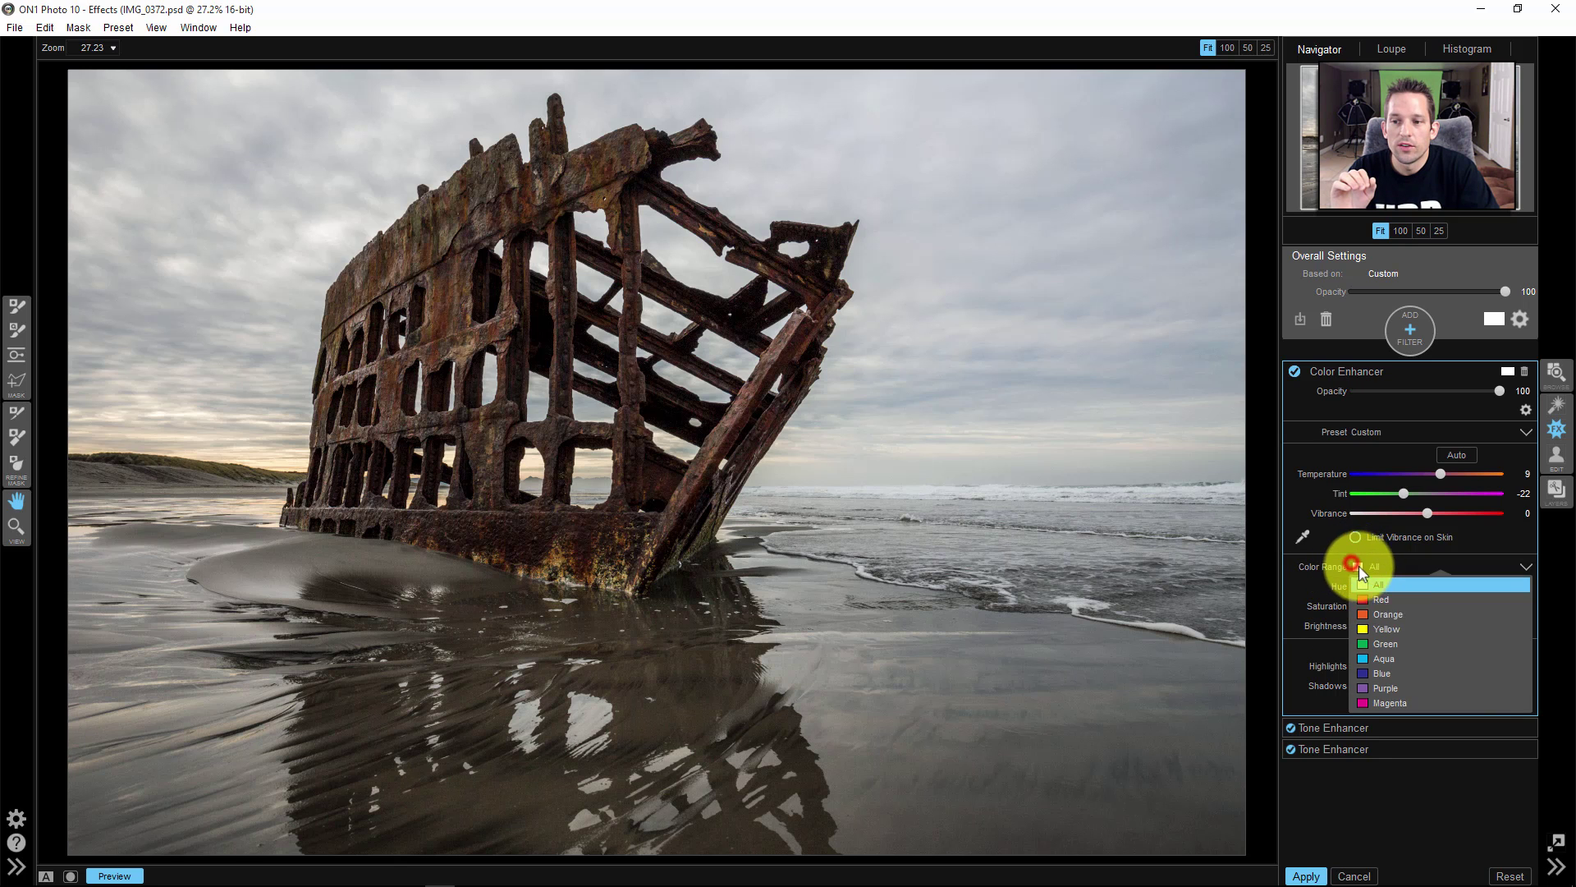
pyautogui.click(1389, 600)
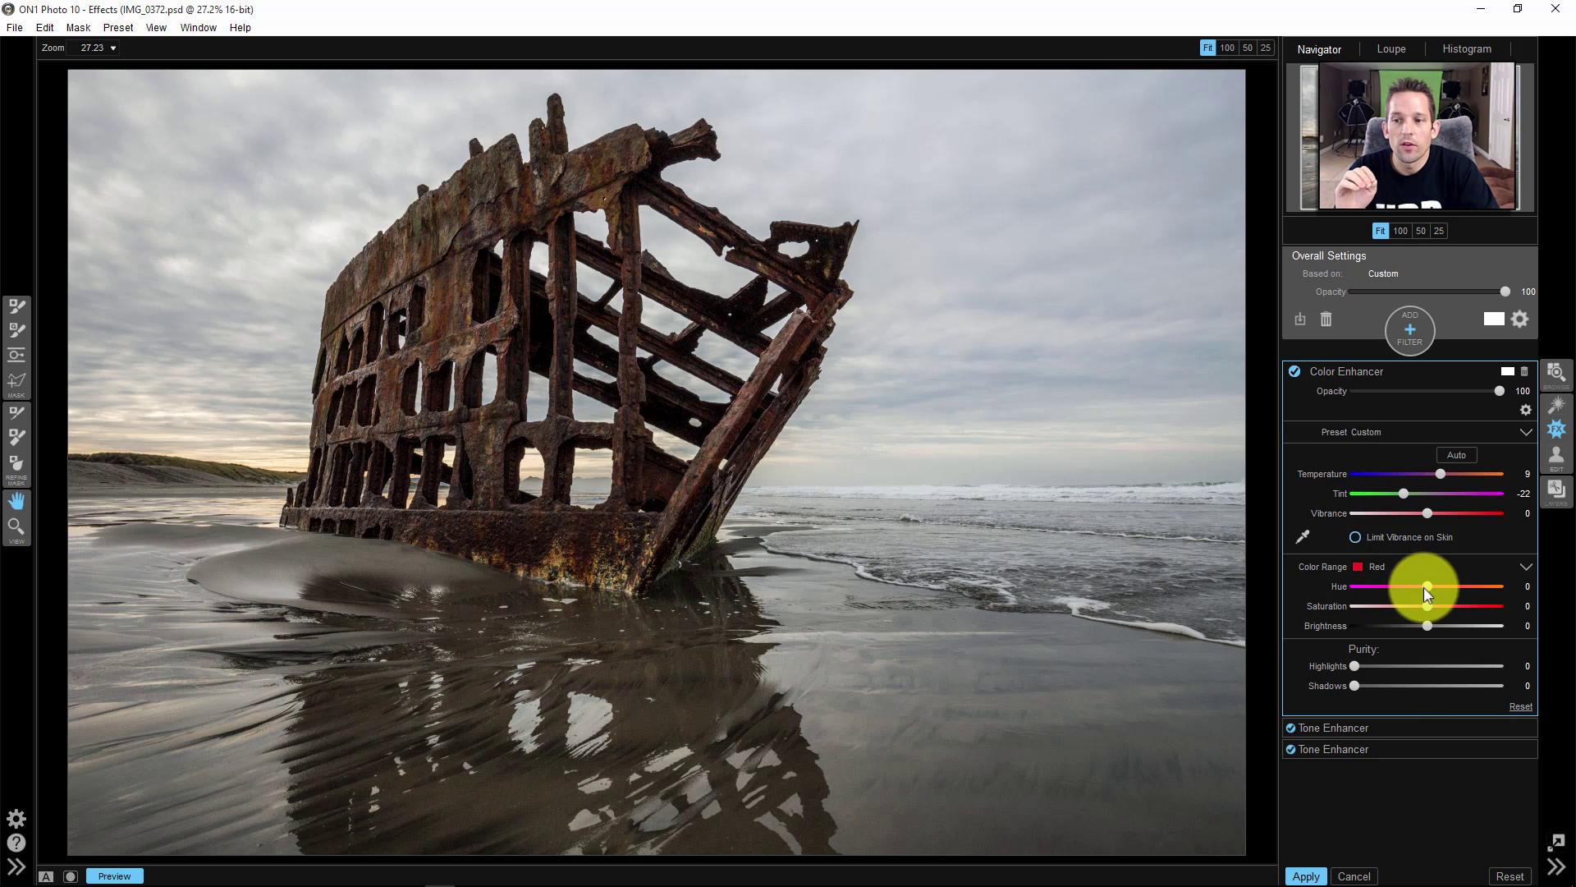
pyautogui.moveTo(1425, 605); pyautogui.dragTo(1571, 608)
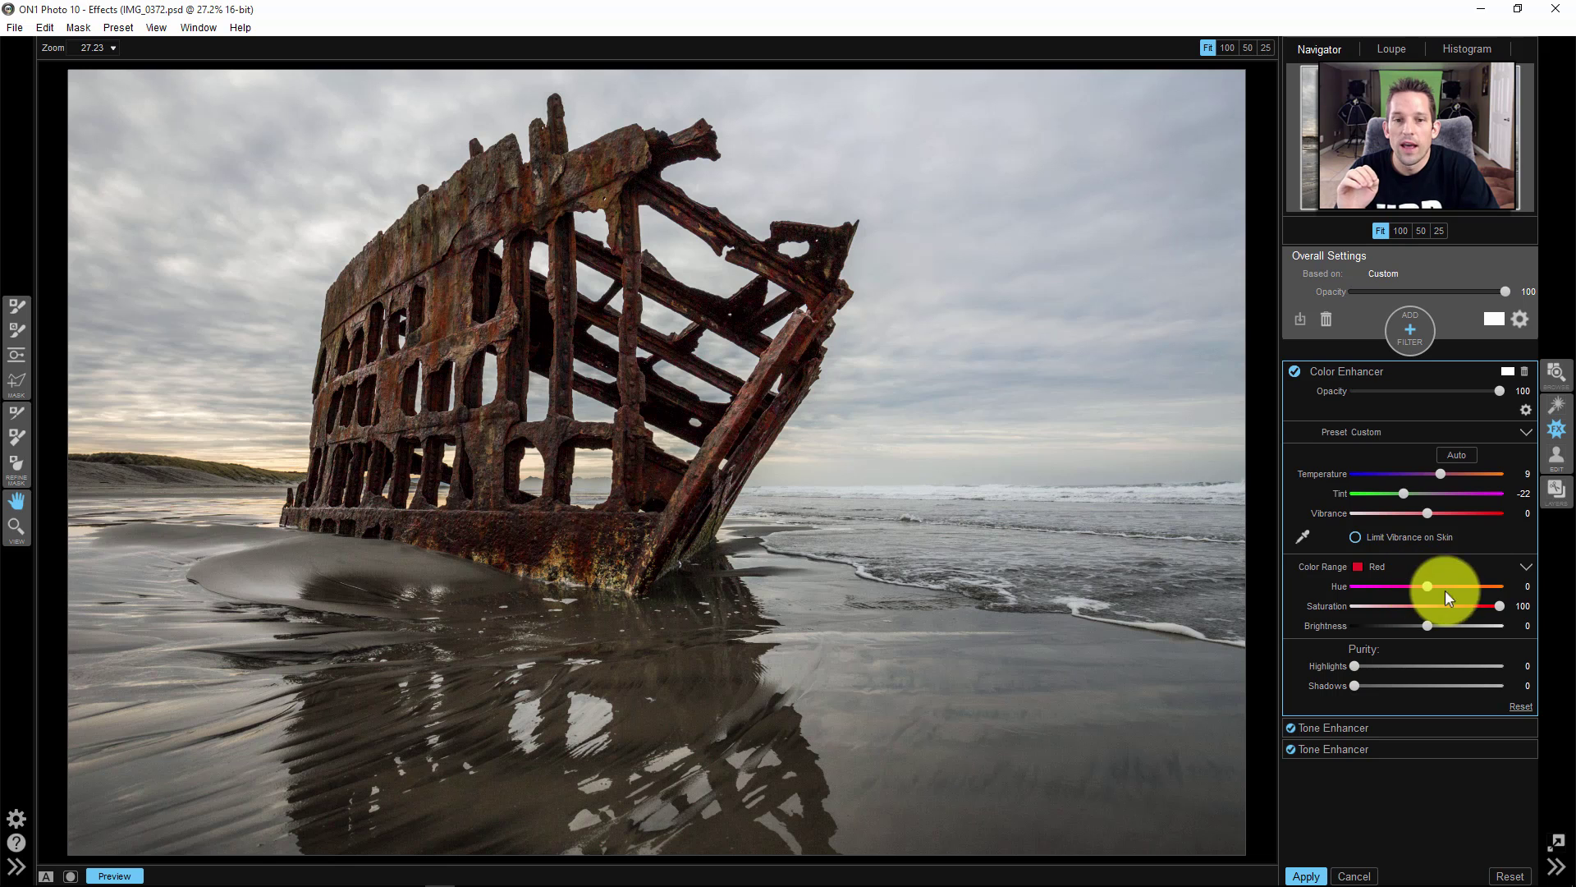
pyautogui.moveTo(1505, 605); pyautogui.dragTo(1542, 602)
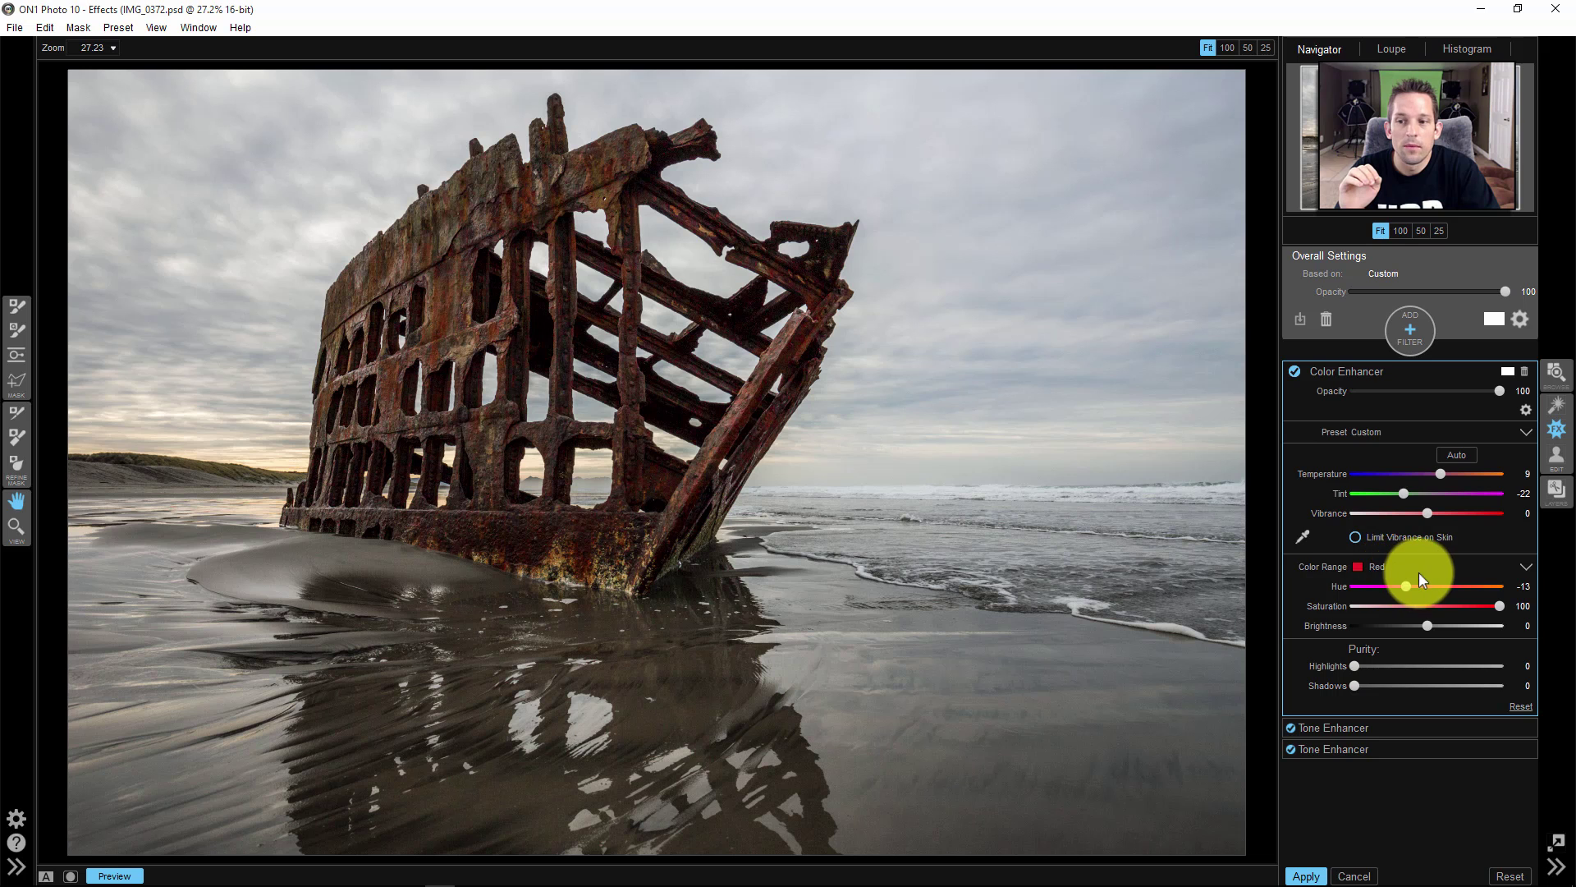
pyautogui.moveTo(1418, 572); pyautogui.dragTo(1382, 575)
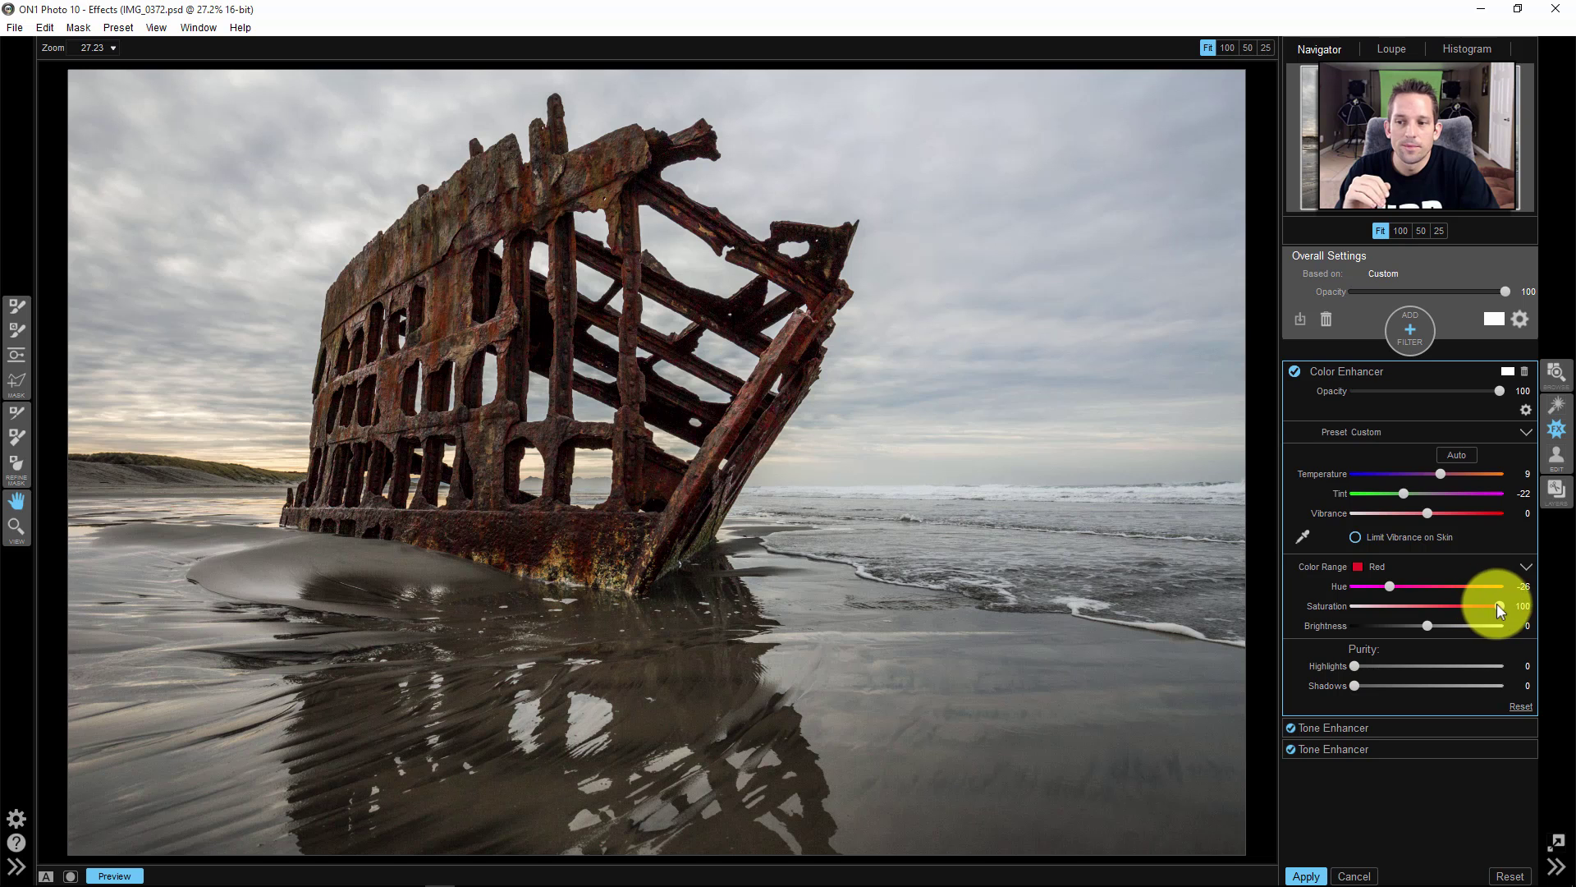
pyautogui.moveTo(1435, 606); pyautogui.dragTo(1406, 622)
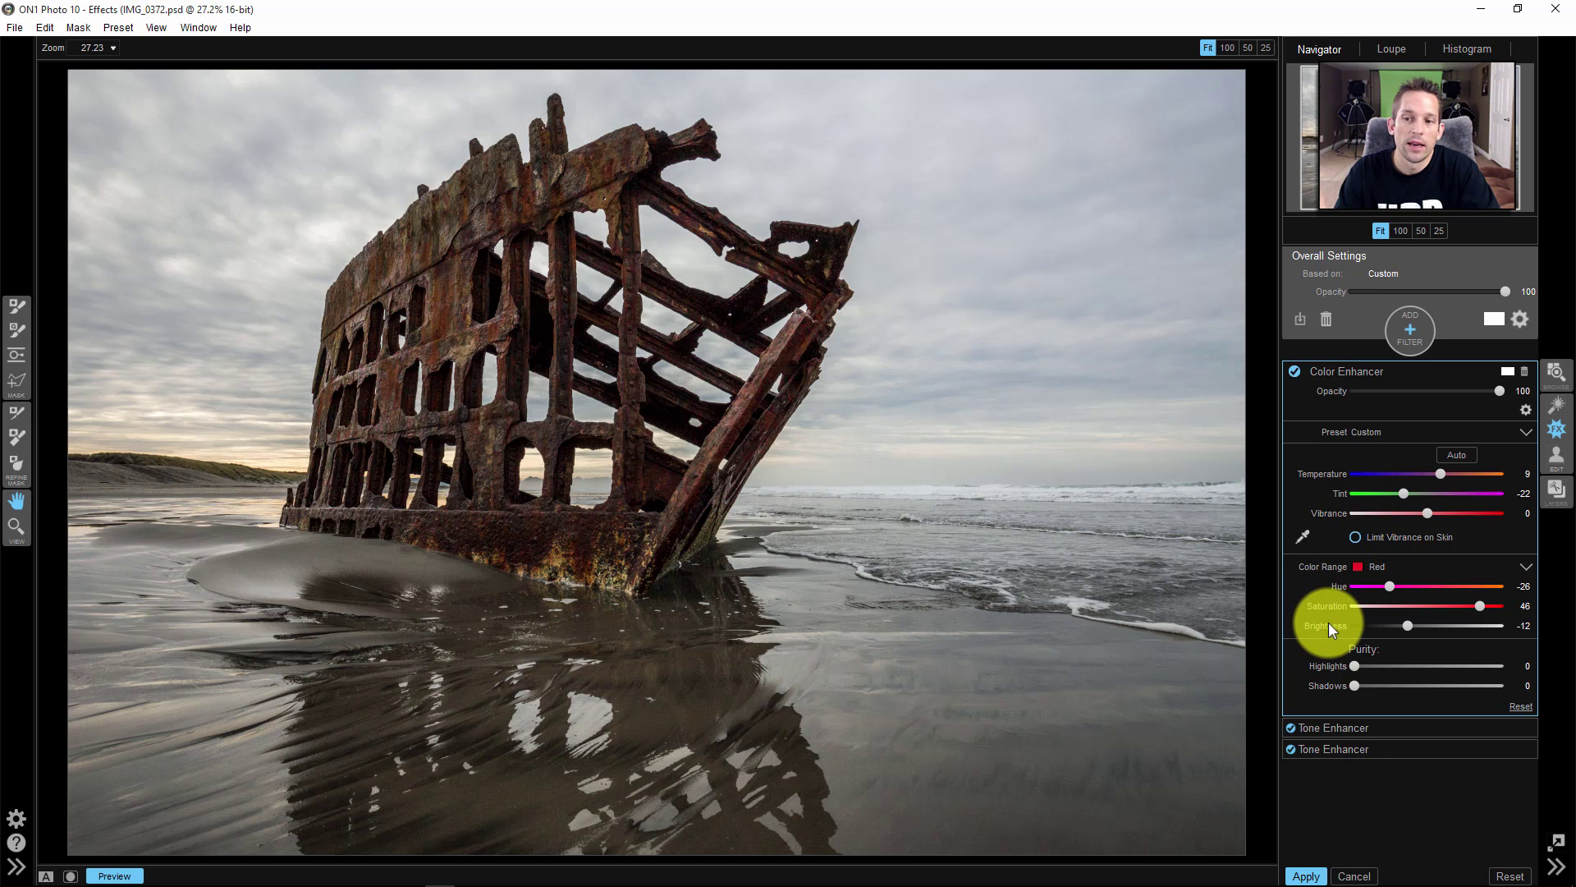
pyautogui.moveTo(1465, 624); pyautogui.dragTo(1412, 624)
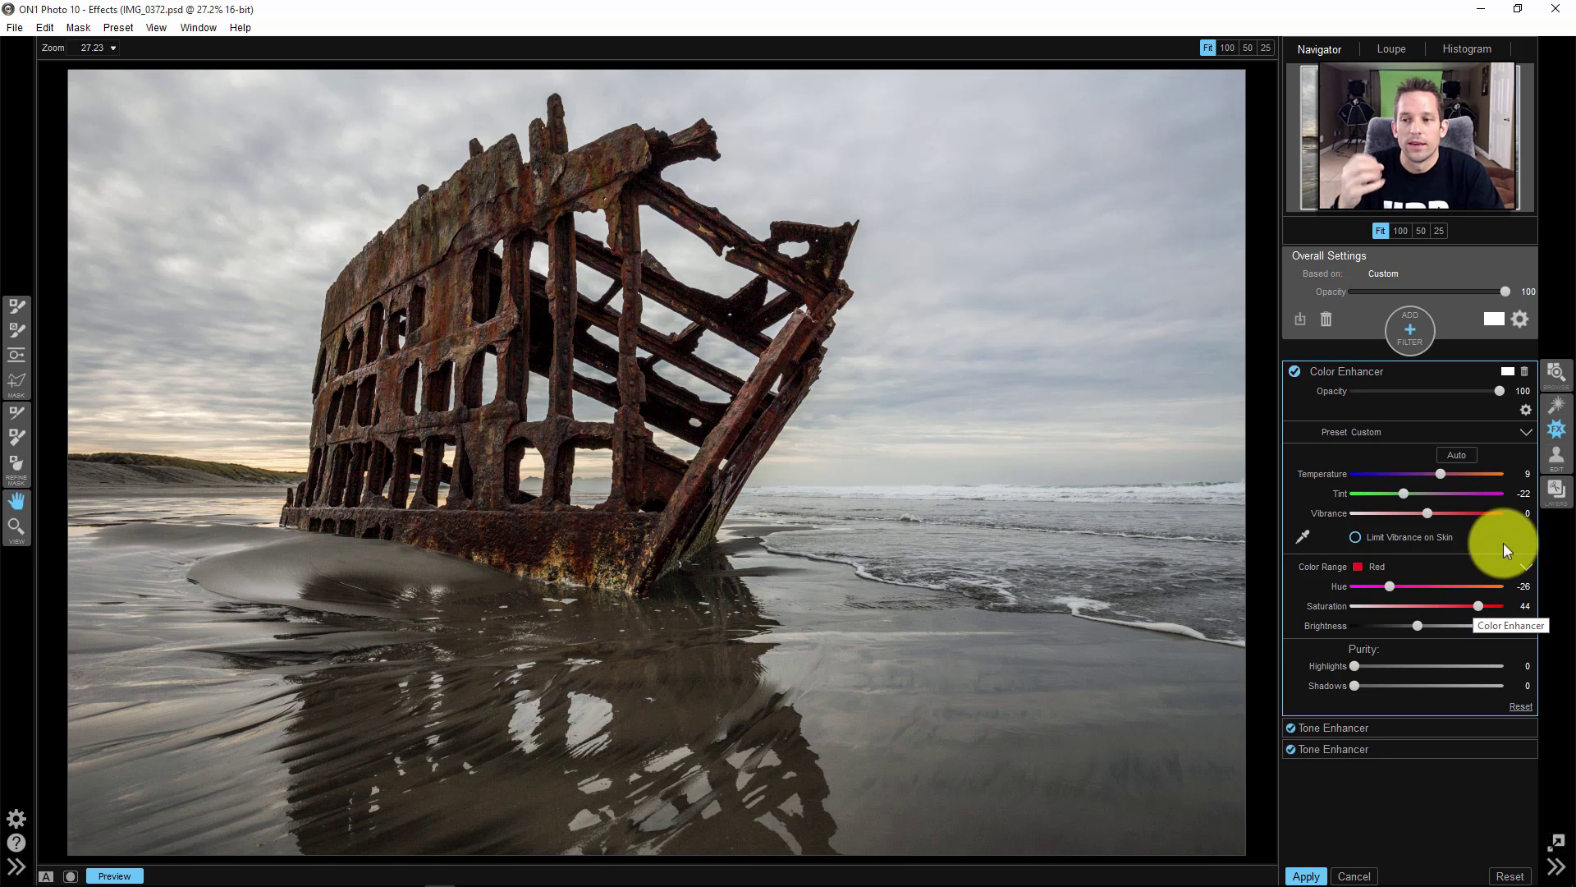
# Adjust the Color Enhancer's orange range to hue -10, saturation 40 and brightness -14.
pyautogui.click(1521, 563)
pyautogui.click(1405, 618)
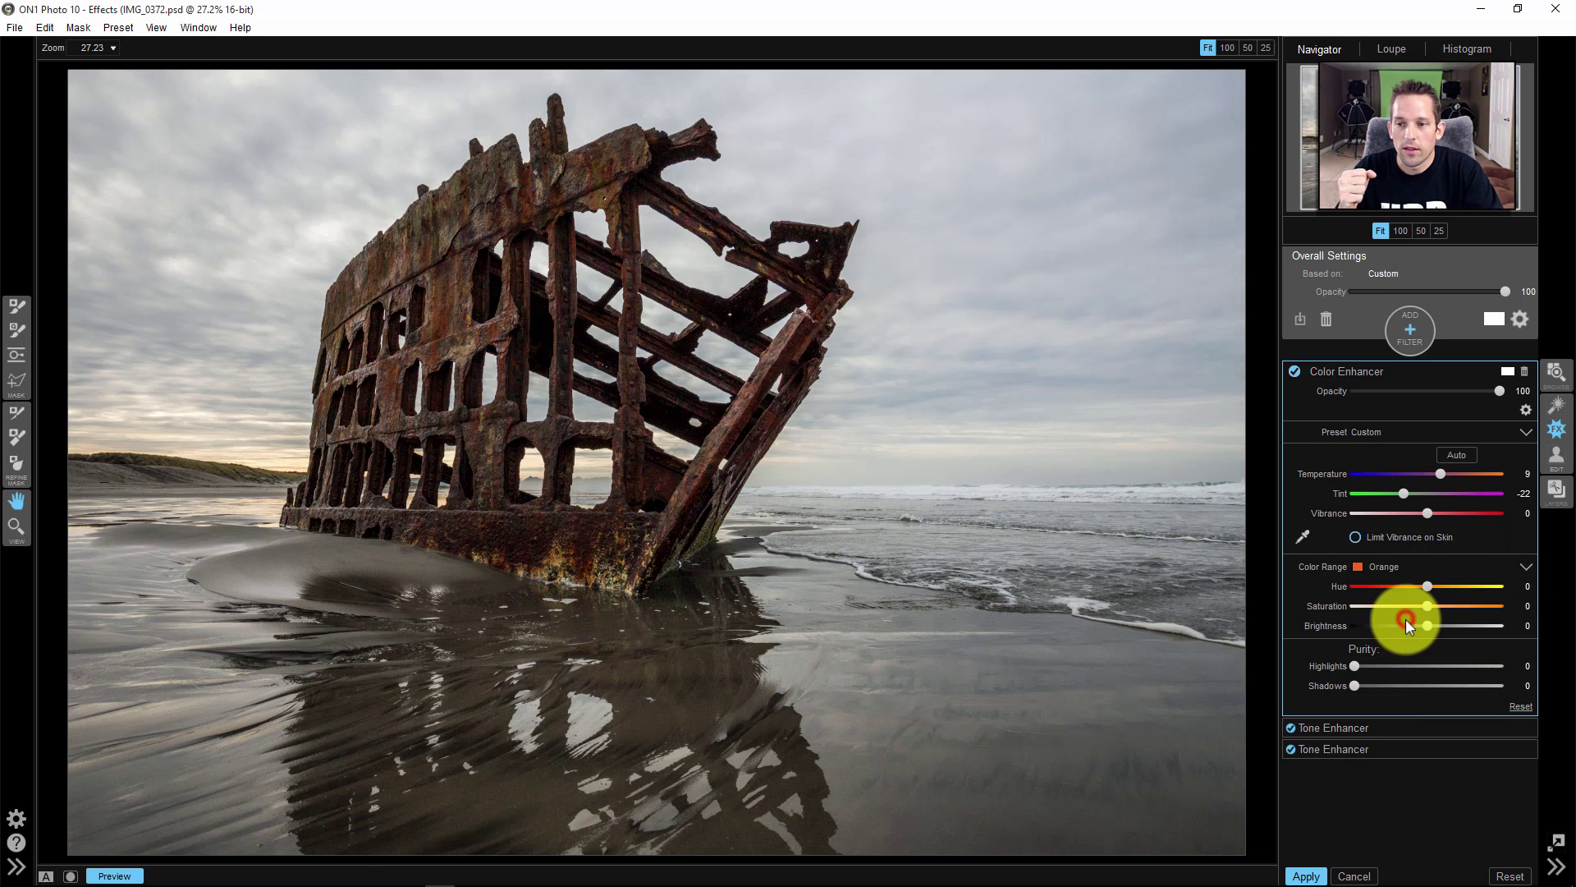
pyautogui.moveTo(1450, 605); pyautogui.dragTo(1544, 598)
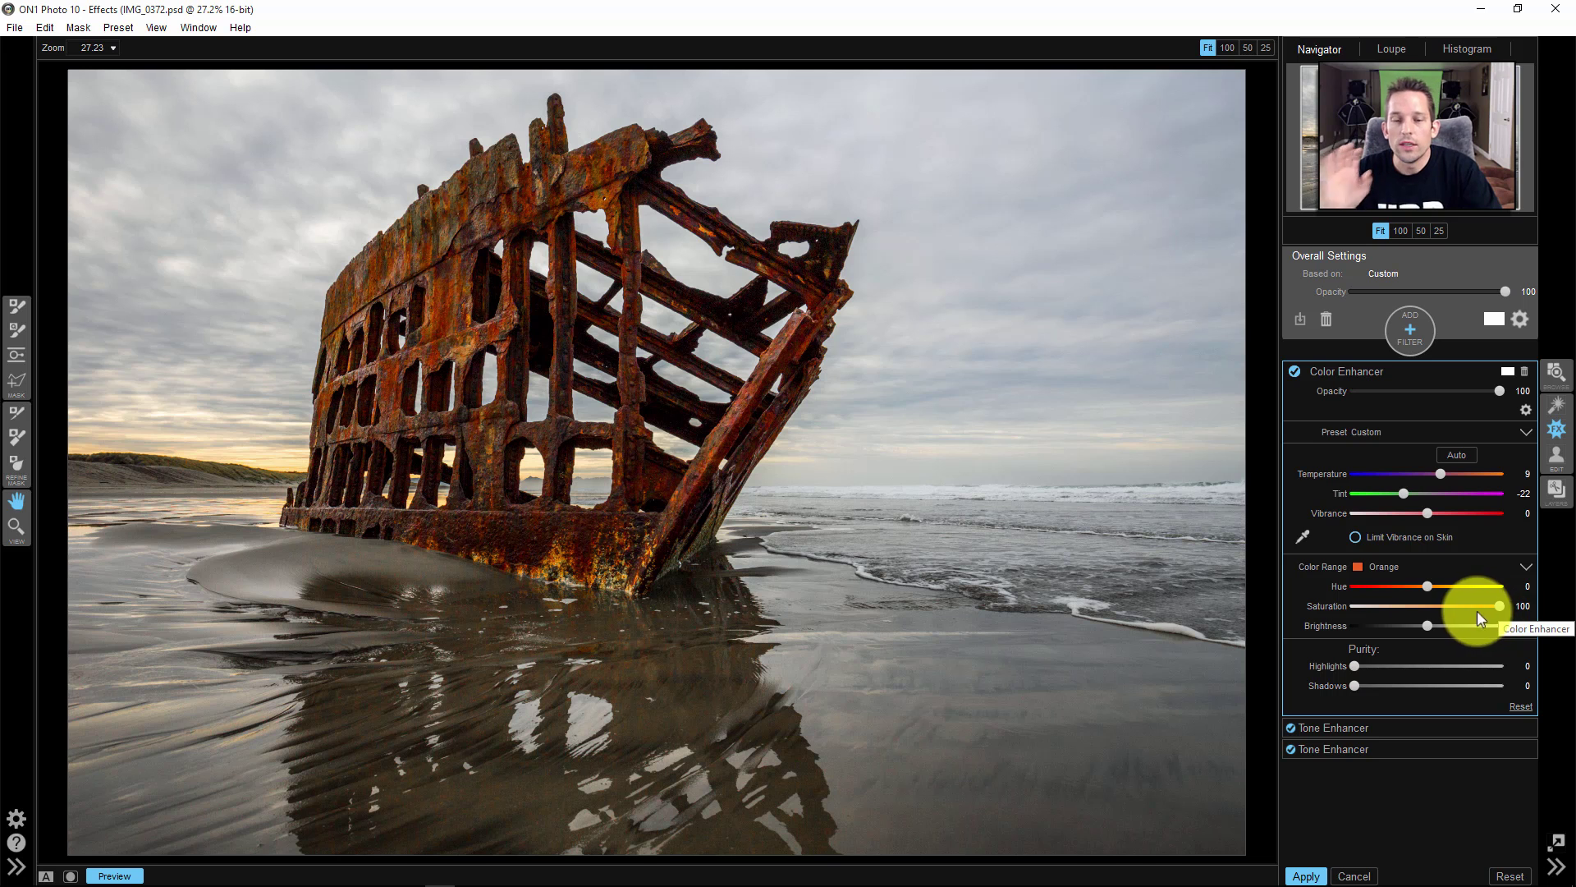
pyautogui.moveTo(1423, 584); pyautogui.dragTo(1387, 620)
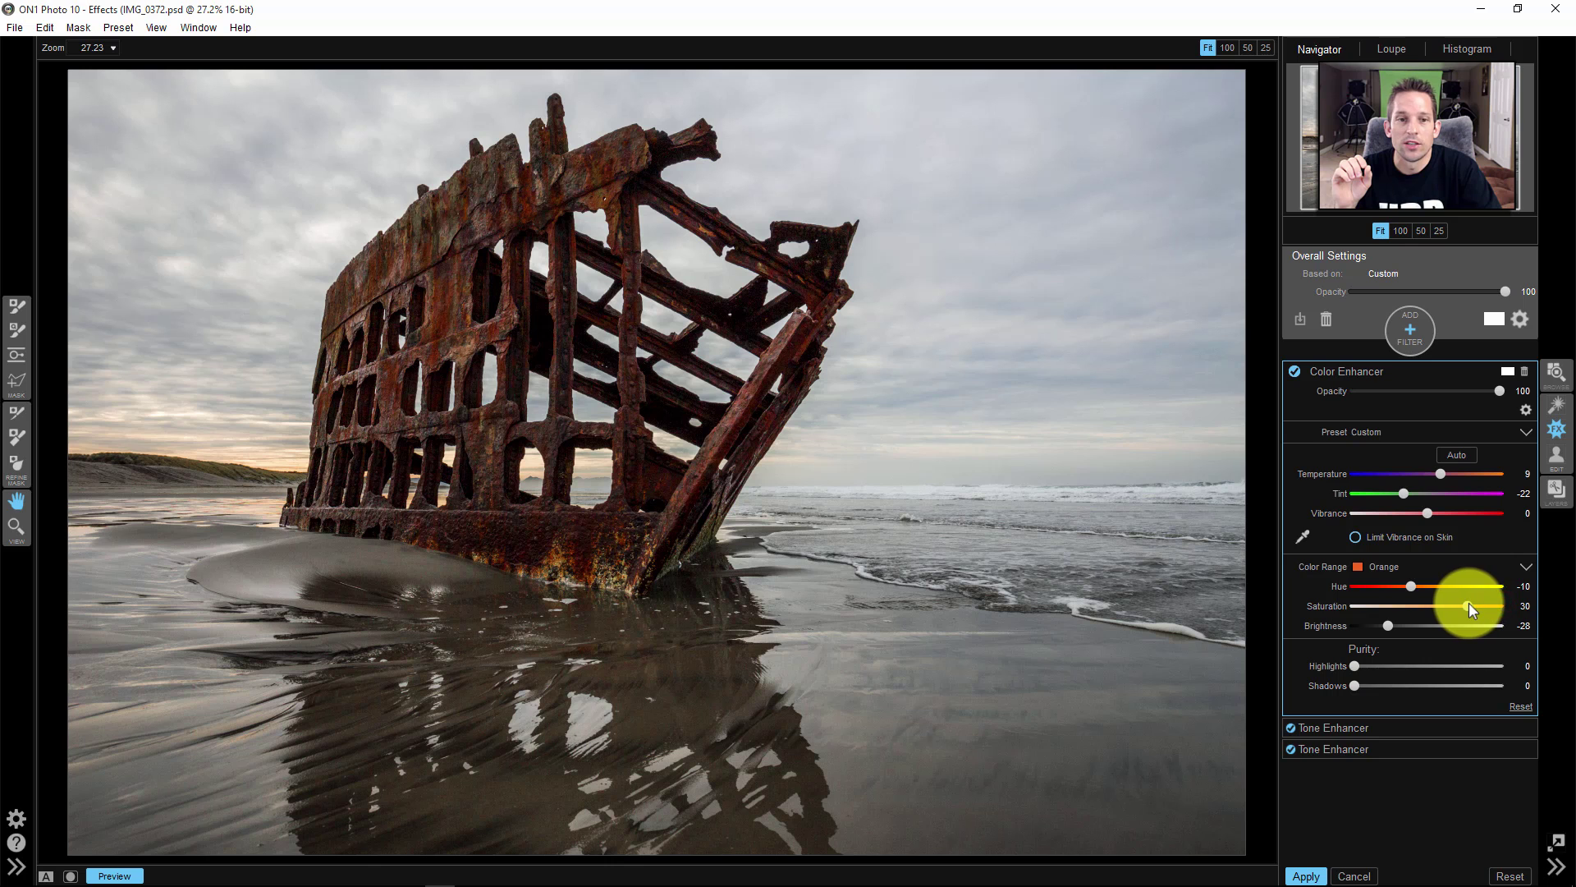
pyautogui.moveTo(1389, 625); pyautogui.dragTo(1402, 627)
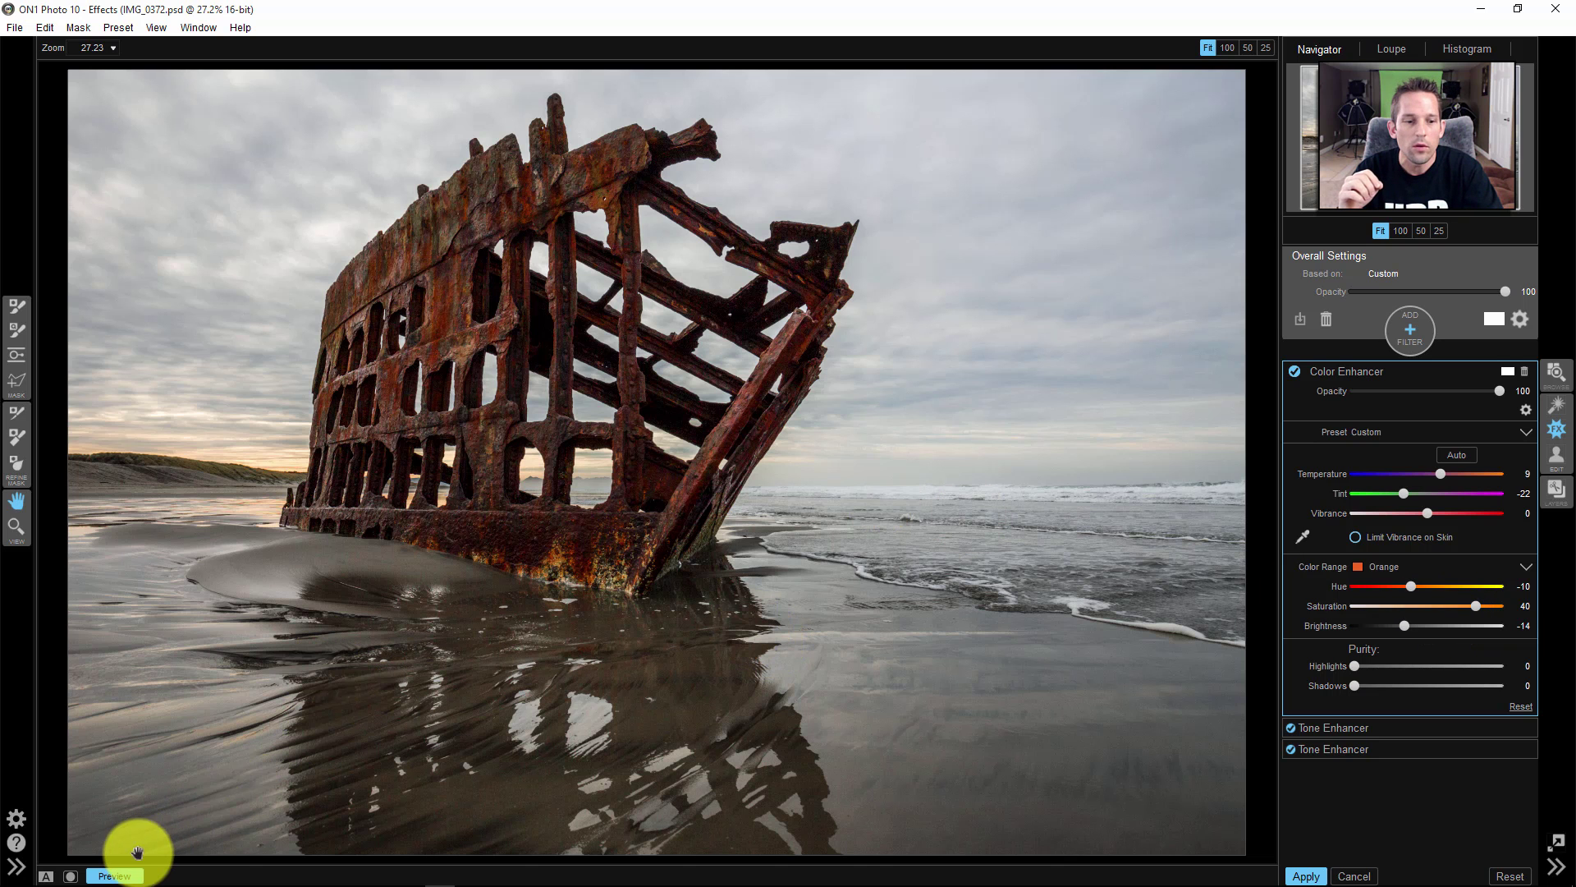
# Compare the photo with and without the color and tone filters by toggling the preview several times.
pyautogui.click(128, 876)
pyautogui.click(128, 876)
pyautogui.click(128, 876)
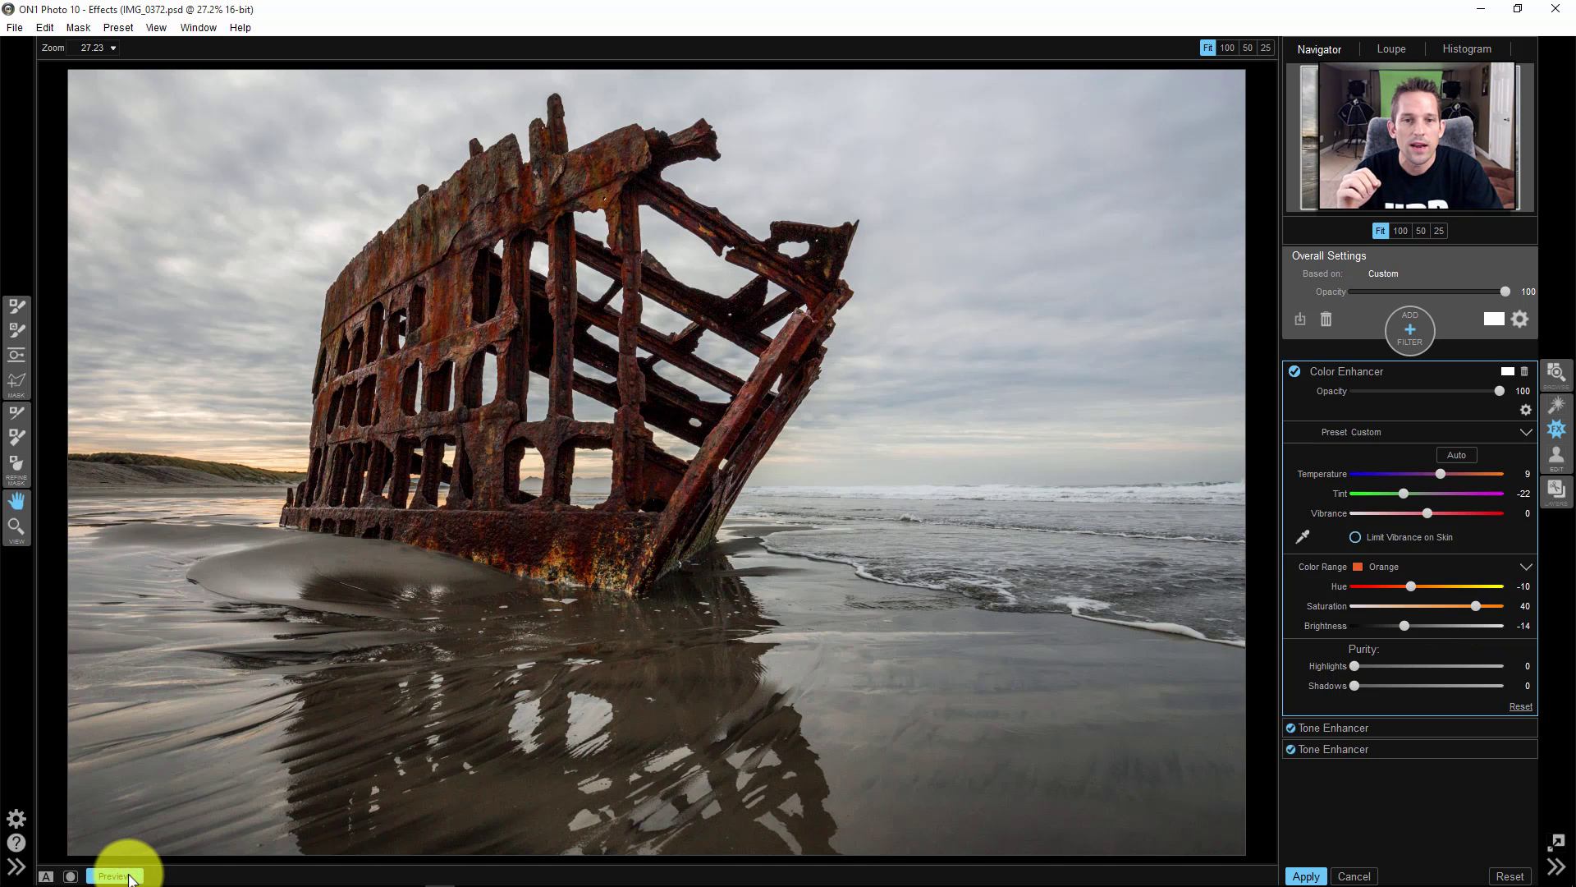
pyautogui.click(128, 876)
pyautogui.click(128, 876)
pyautogui.click(128, 876)
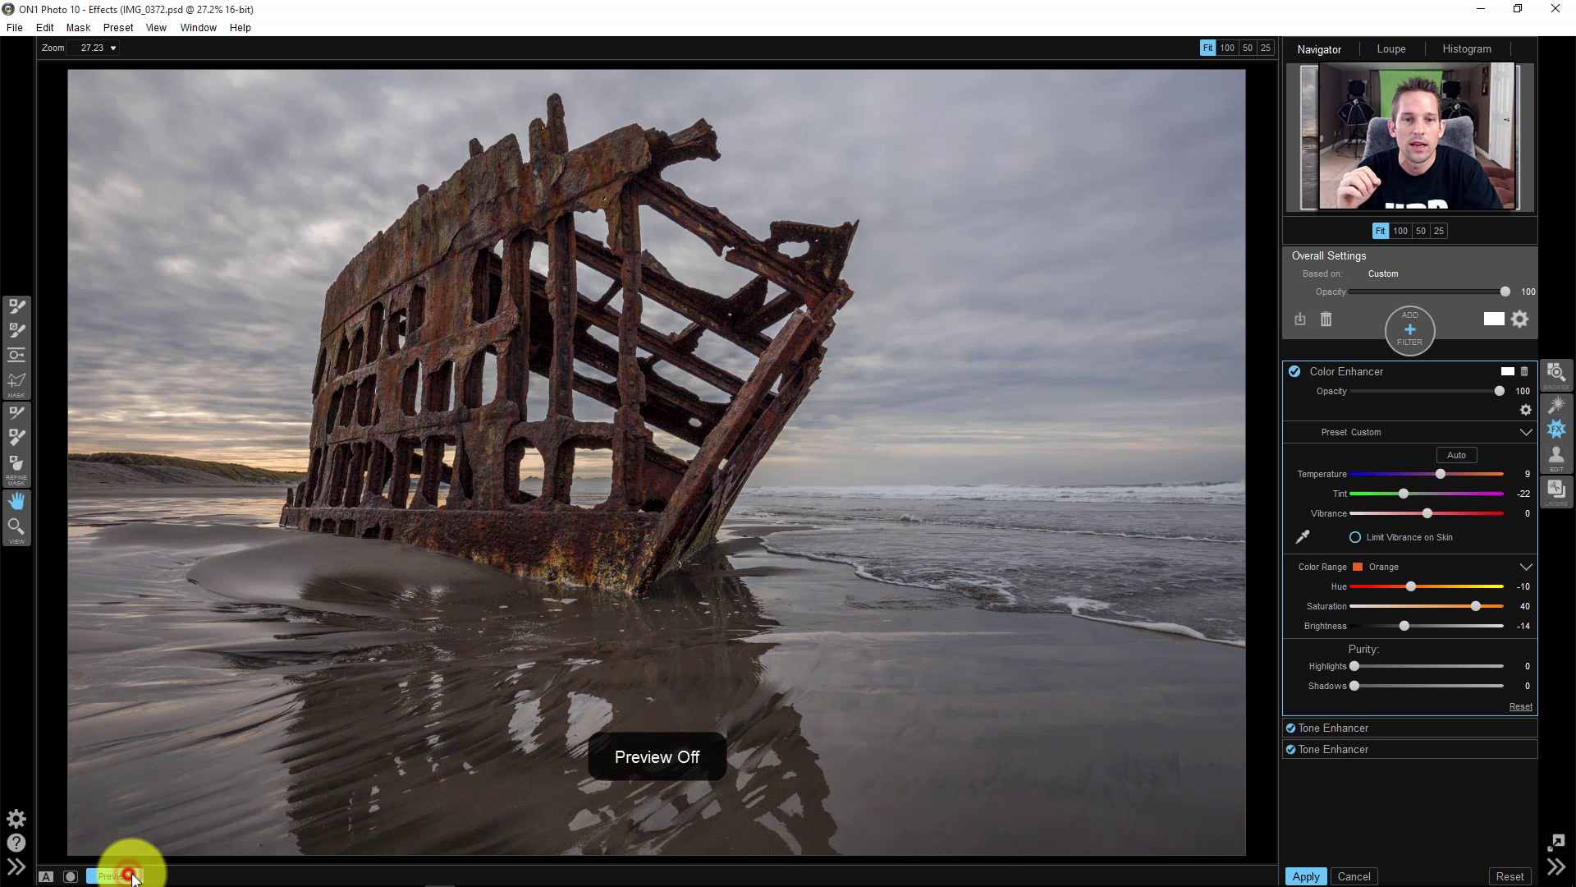
pyautogui.click(129, 876)
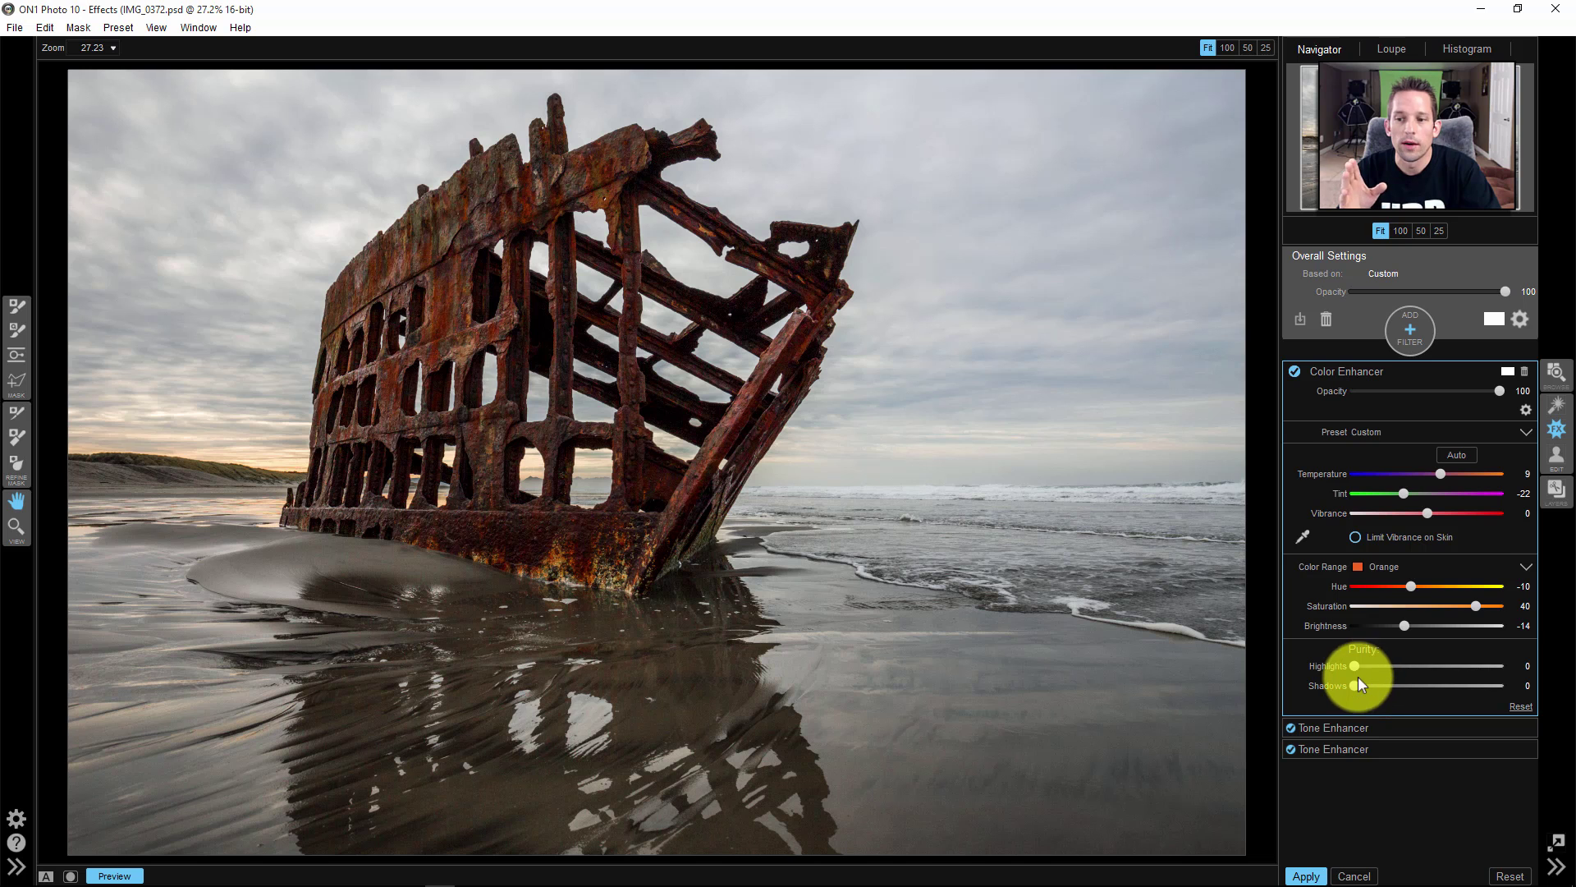
# Try the Color Enhancer's shadow purity at 100, then settle on purity values of 6 for highlights and 4 for shadows.
pyautogui.moveTo(1355, 685); pyautogui.dragTo(1500, 678)
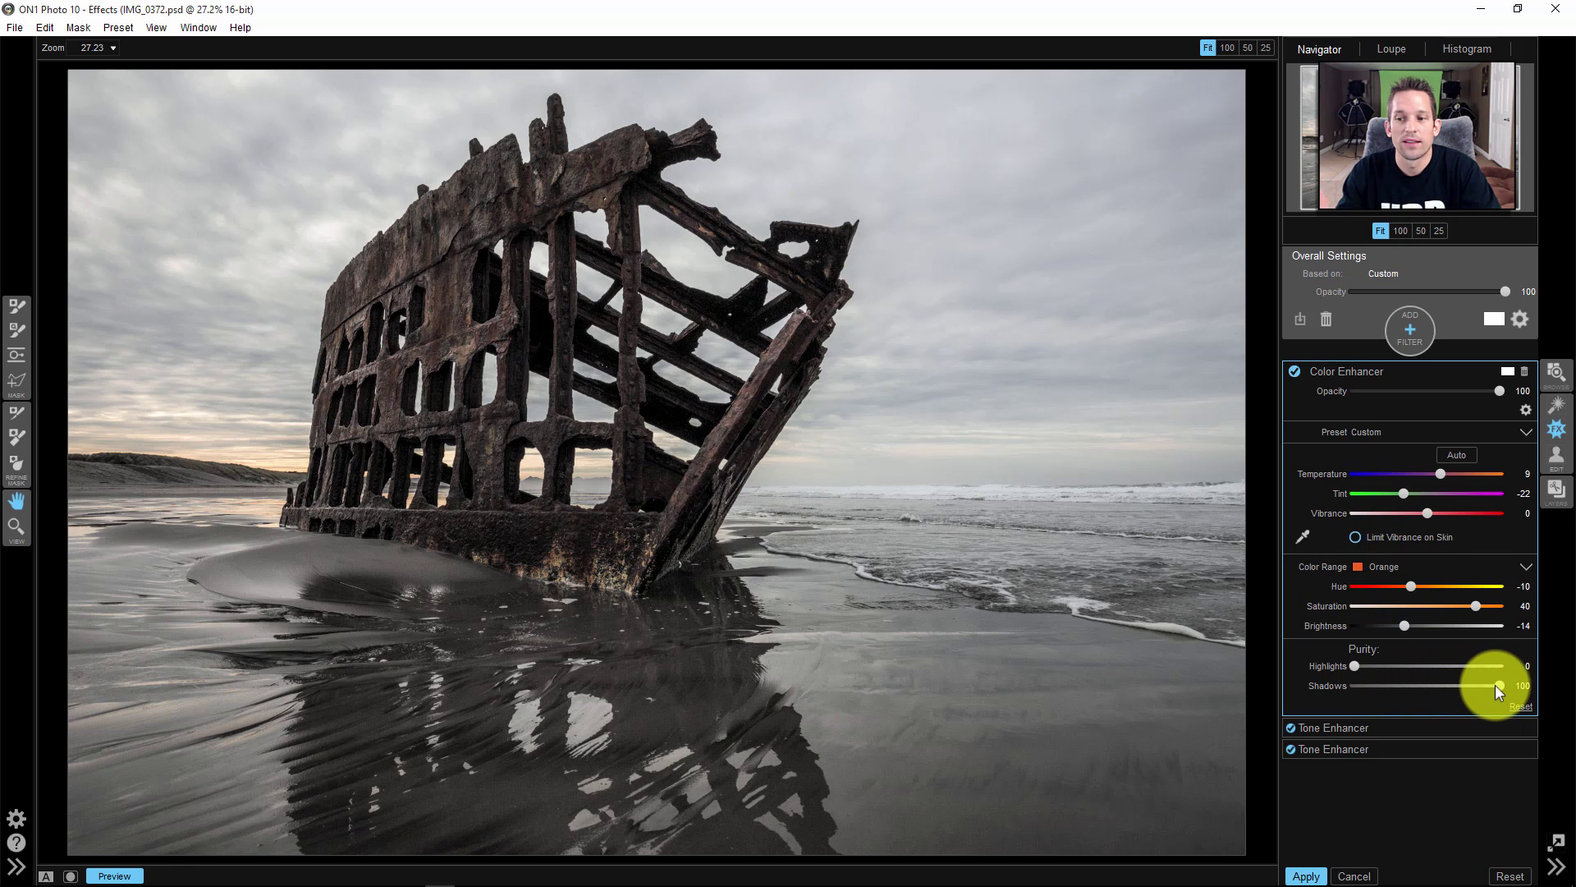
pyautogui.doubleClick(1483, 684)
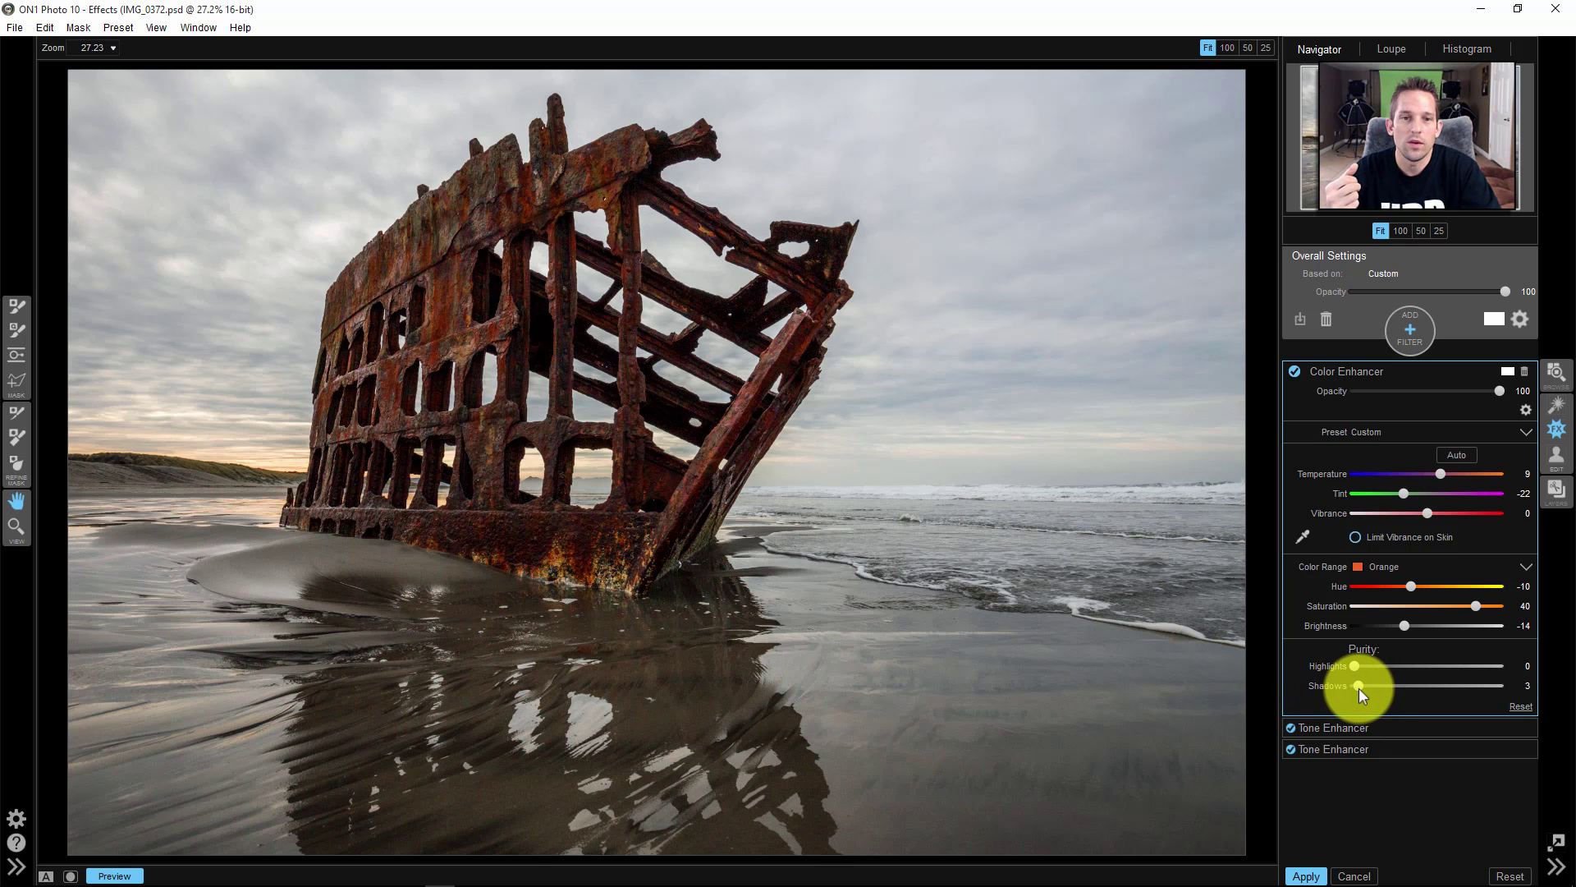
pyautogui.moveTo(1358, 687); pyautogui.dragTo(1359, 686)
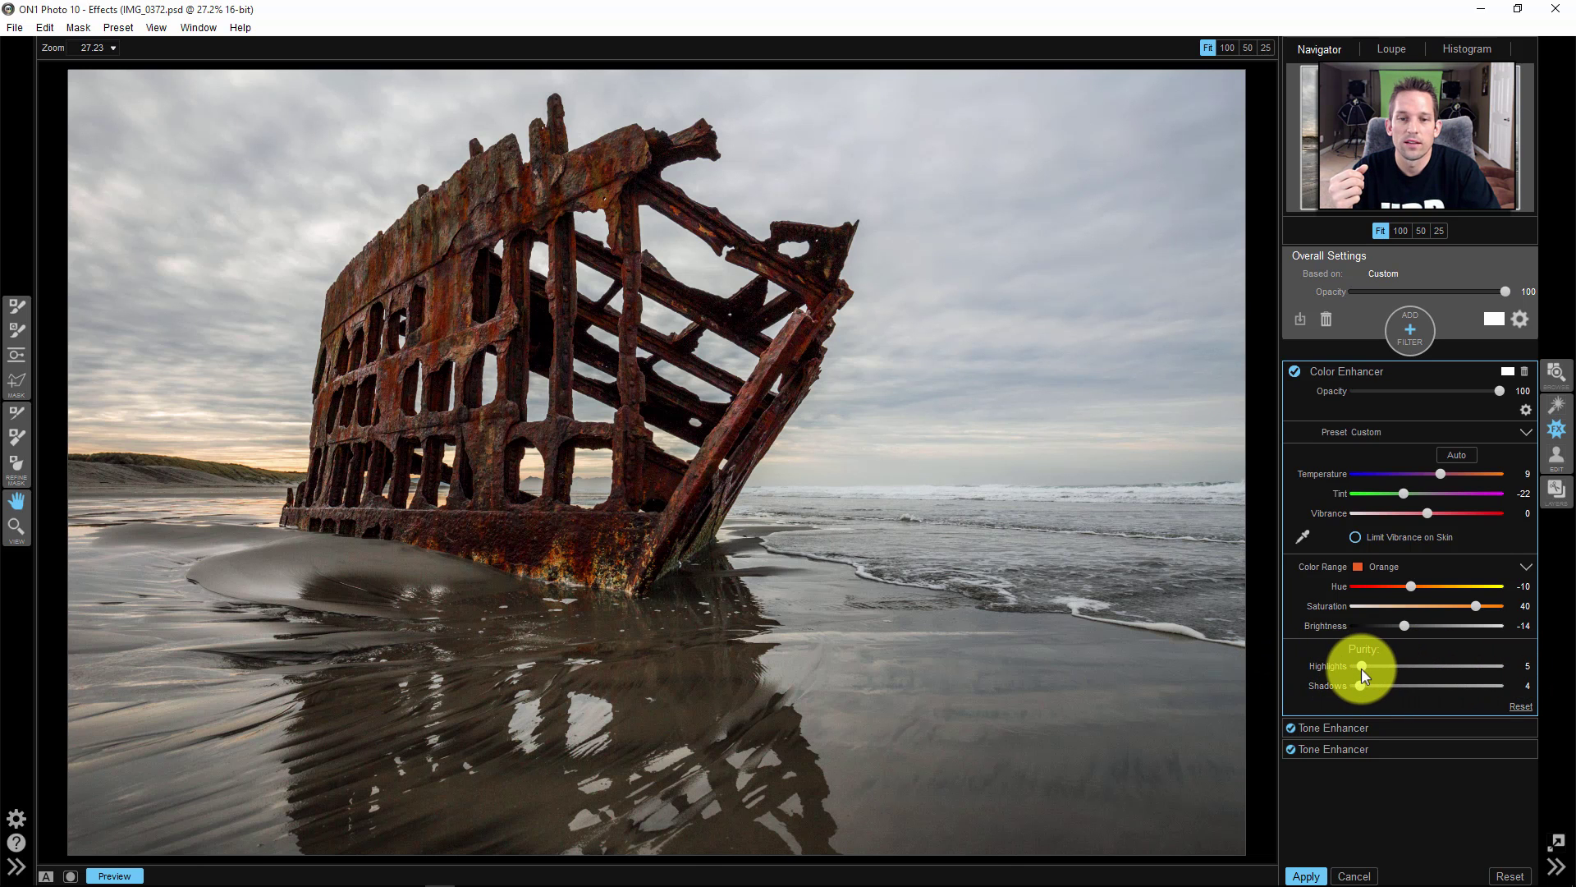
pyautogui.moveTo(1361, 669); pyautogui.dragTo(1354, 669)
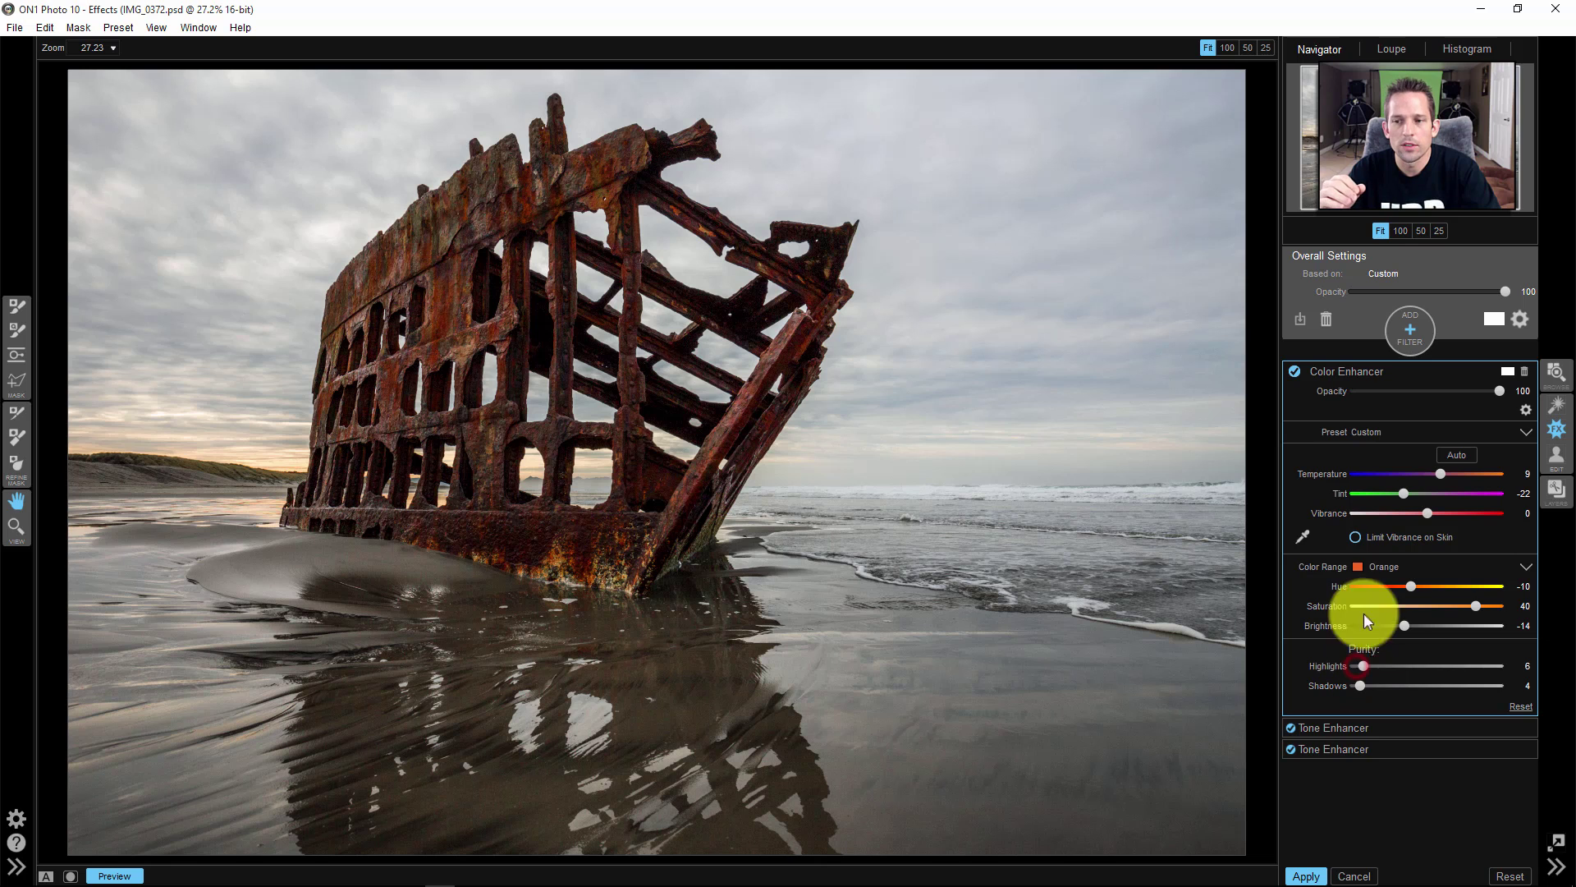
# Adjust the Color Enhancer's blue range to hue 22, saturation 55 and brightness 12, and collapse the filter.
pyautogui.click(1371, 563)
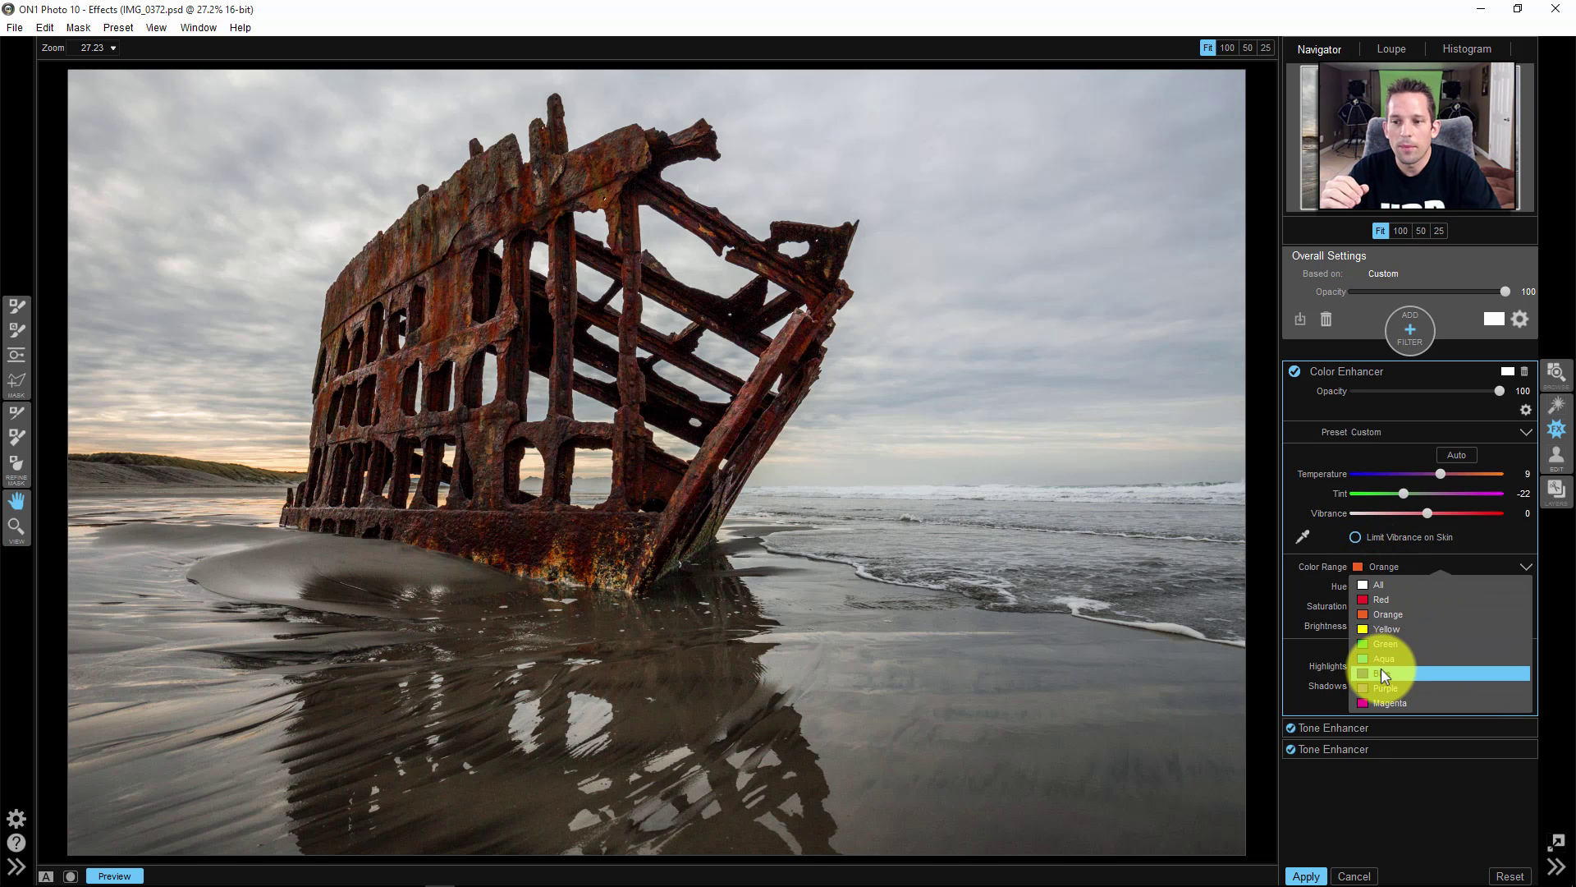
pyautogui.click(1380, 668)
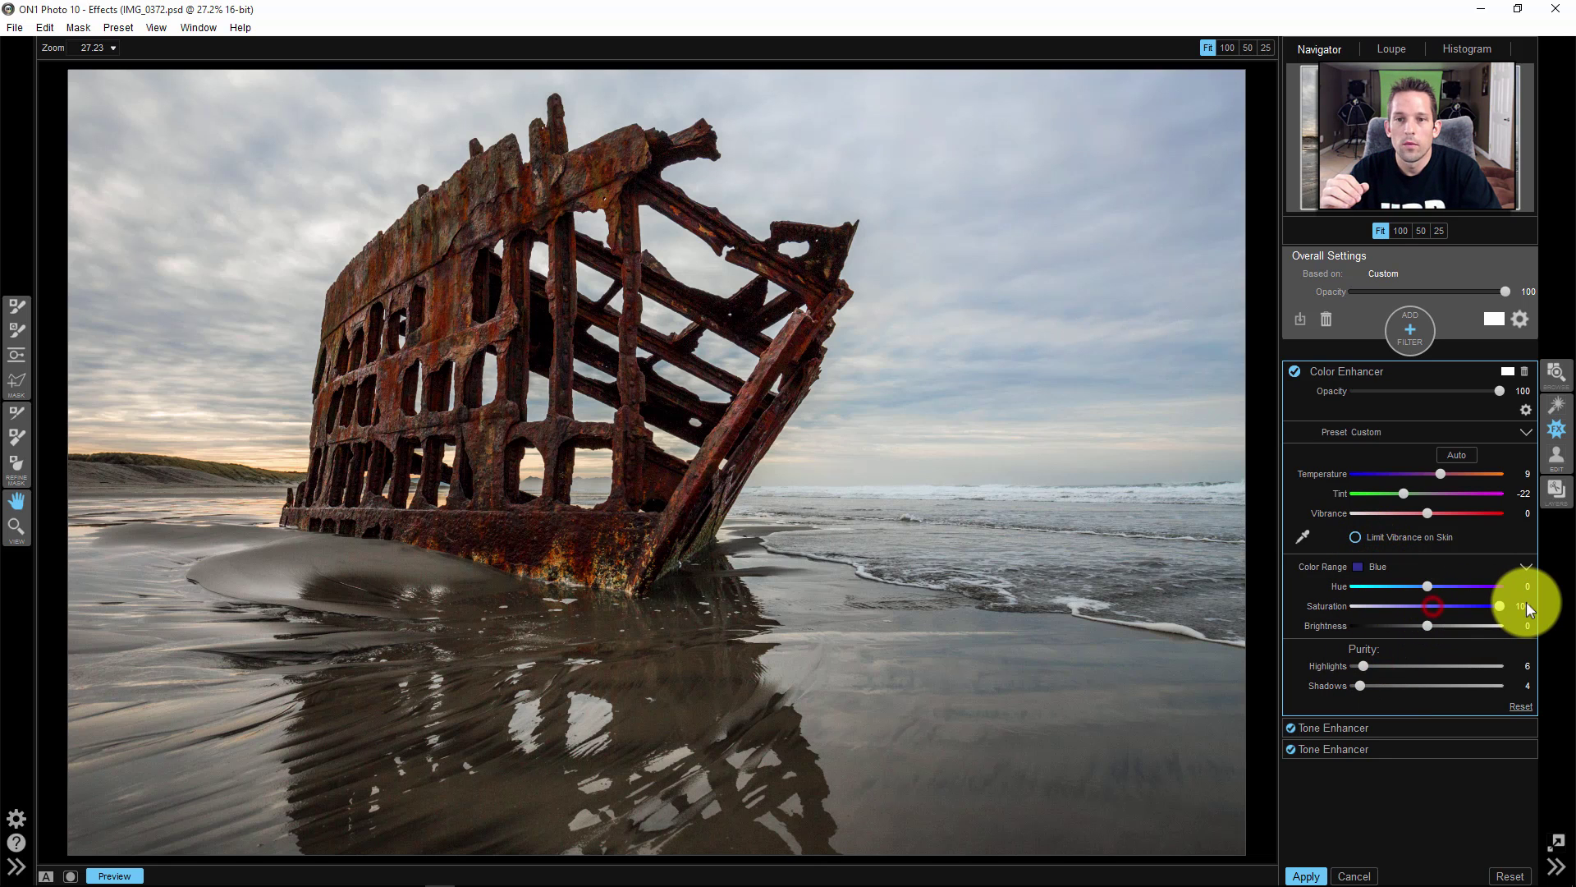
pyautogui.scroll(4, 1523, 600)
pyautogui.scroll(20, 1518, 606)
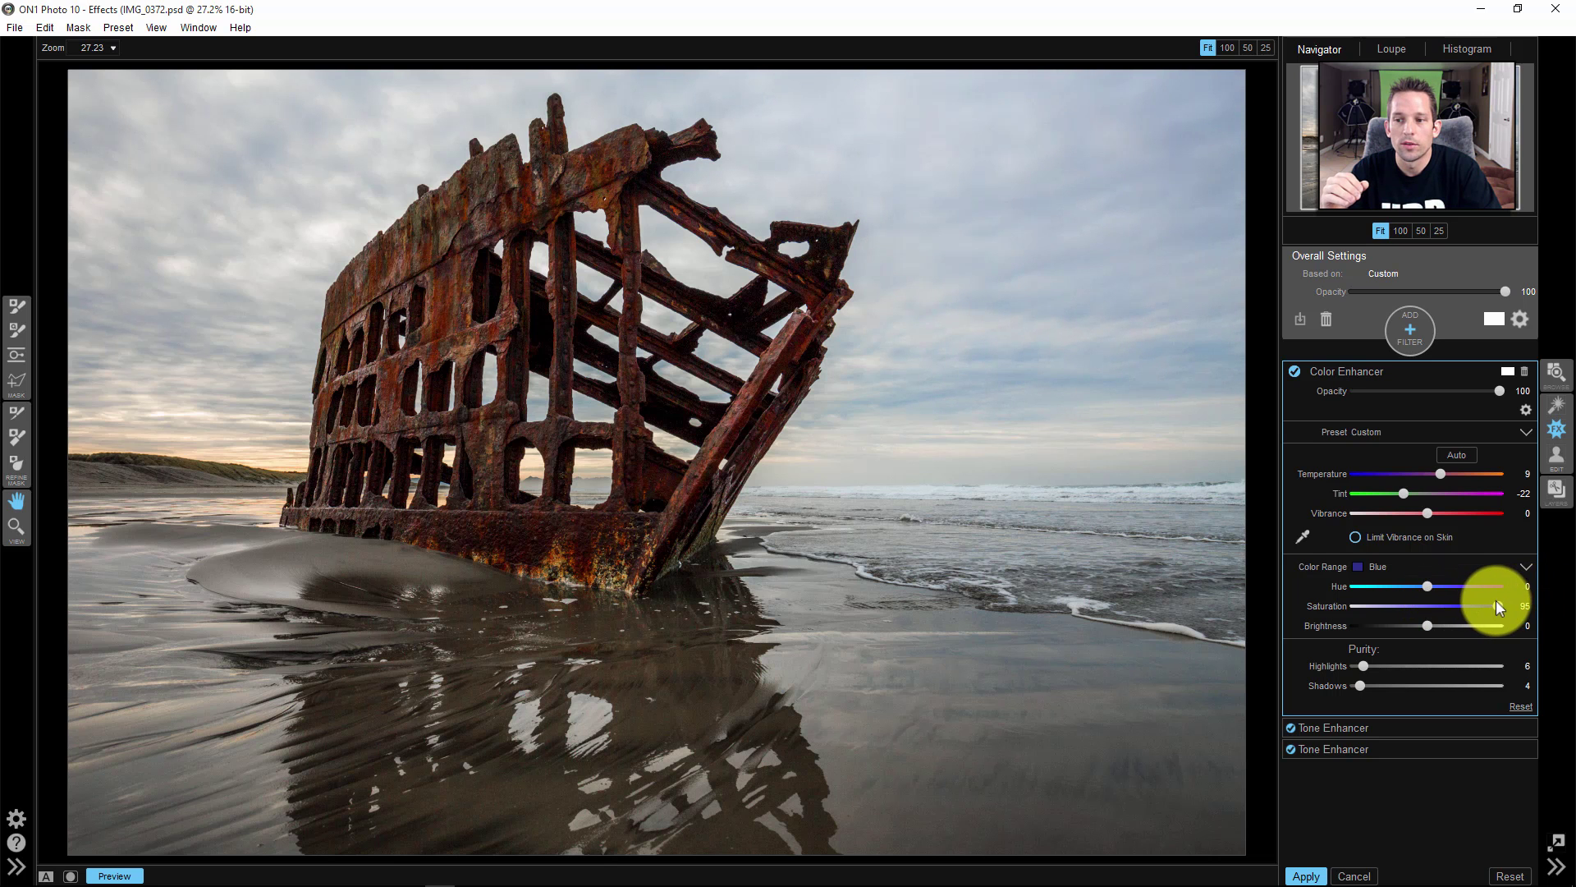
pyautogui.moveTo(1428, 585); pyautogui.dragTo(1465, 586)
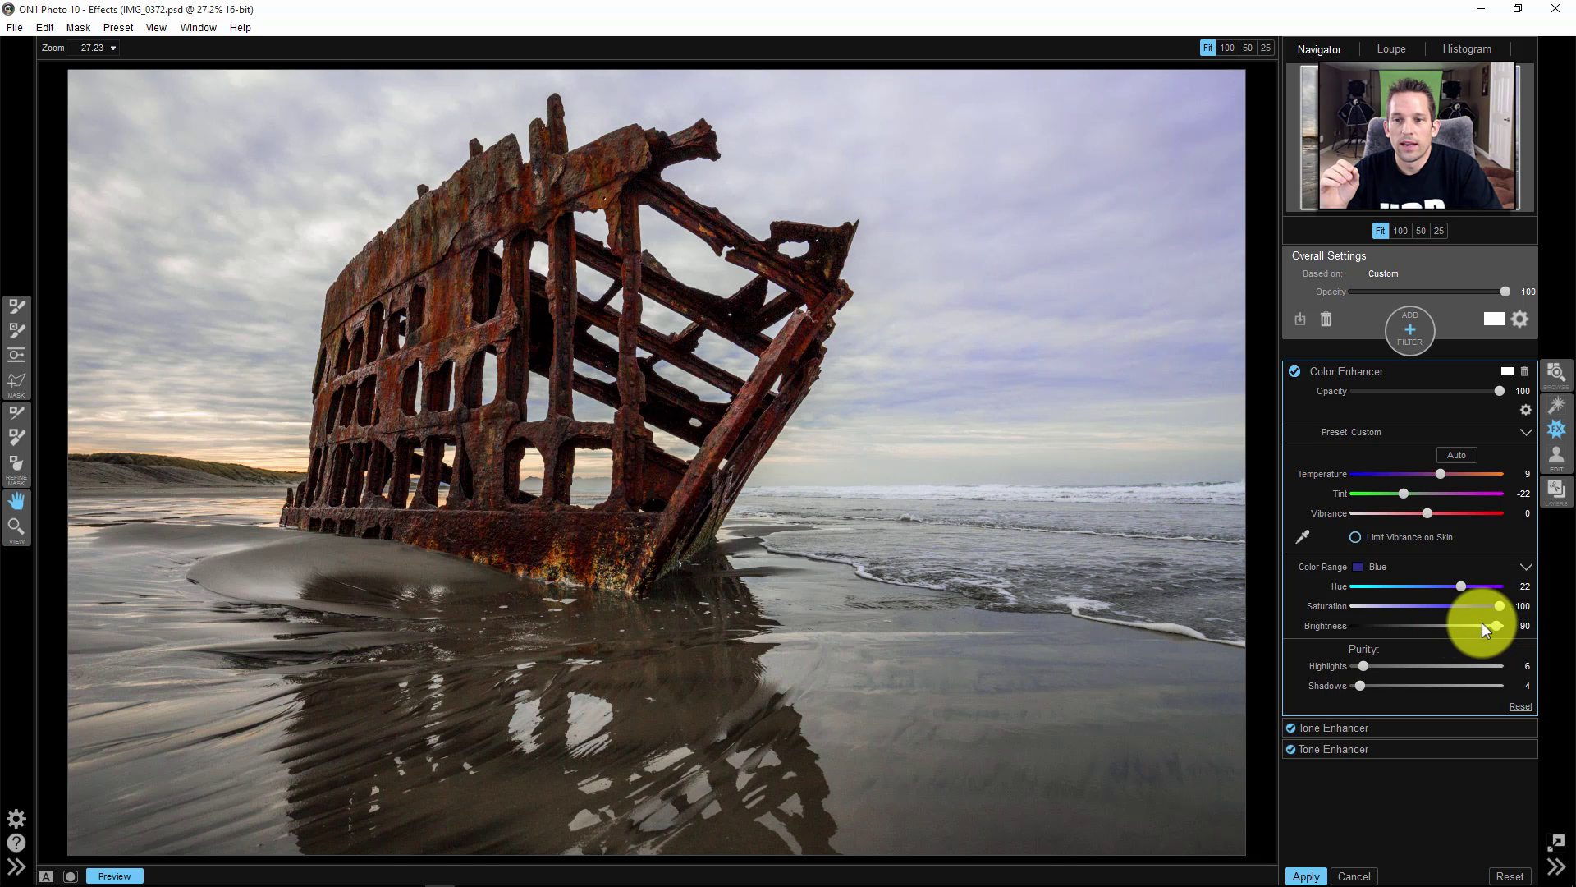
pyautogui.moveTo(1483, 624); pyautogui.dragTo(1447, 624)
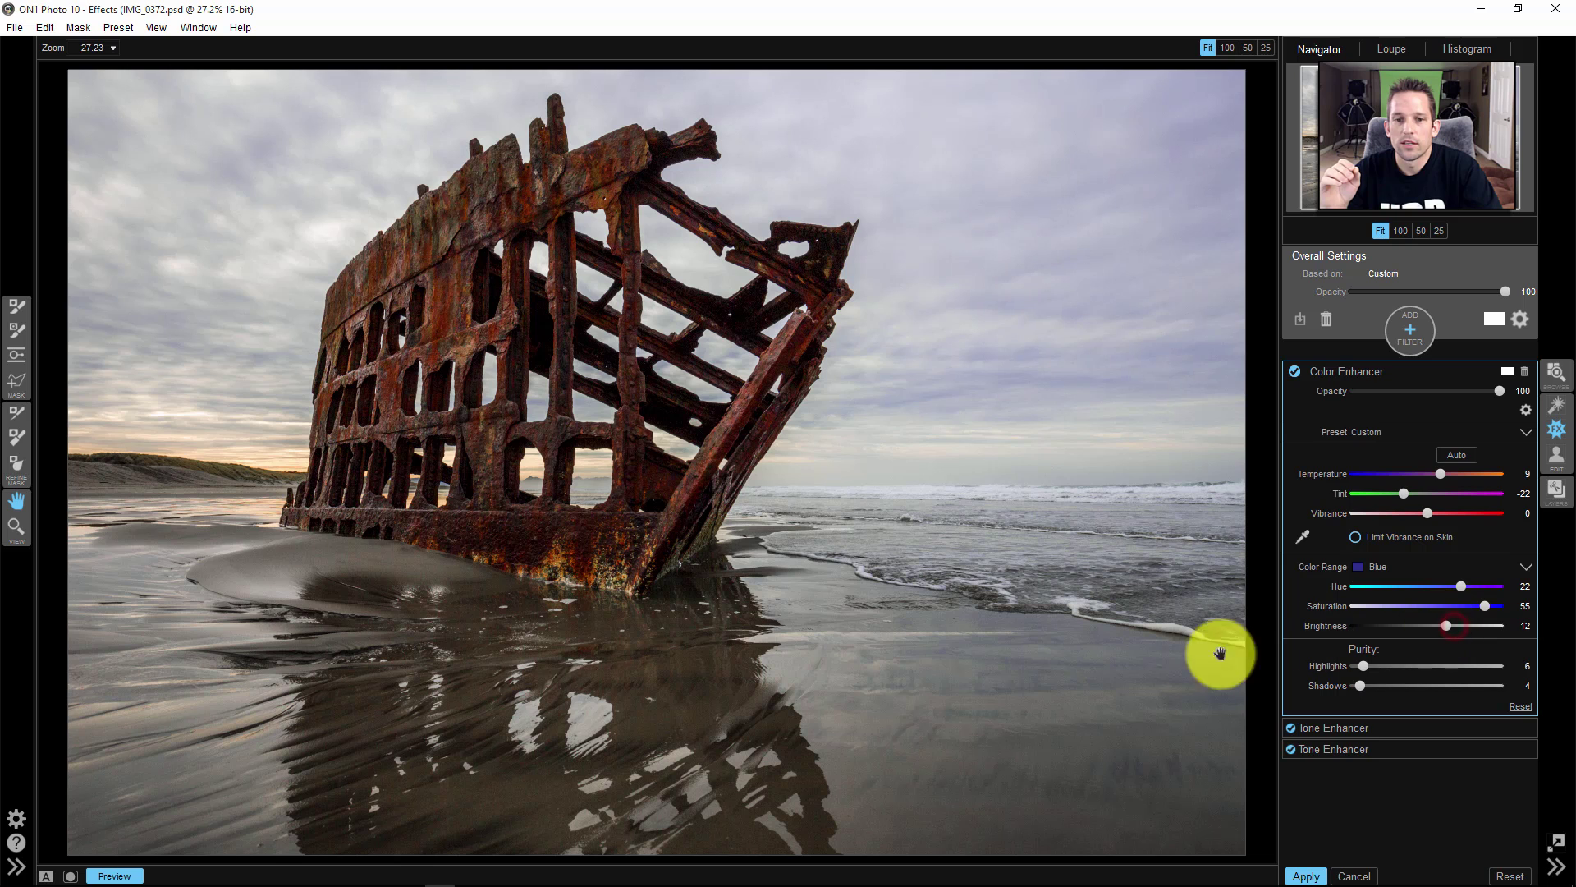
pyautogui.click(1364, 370)
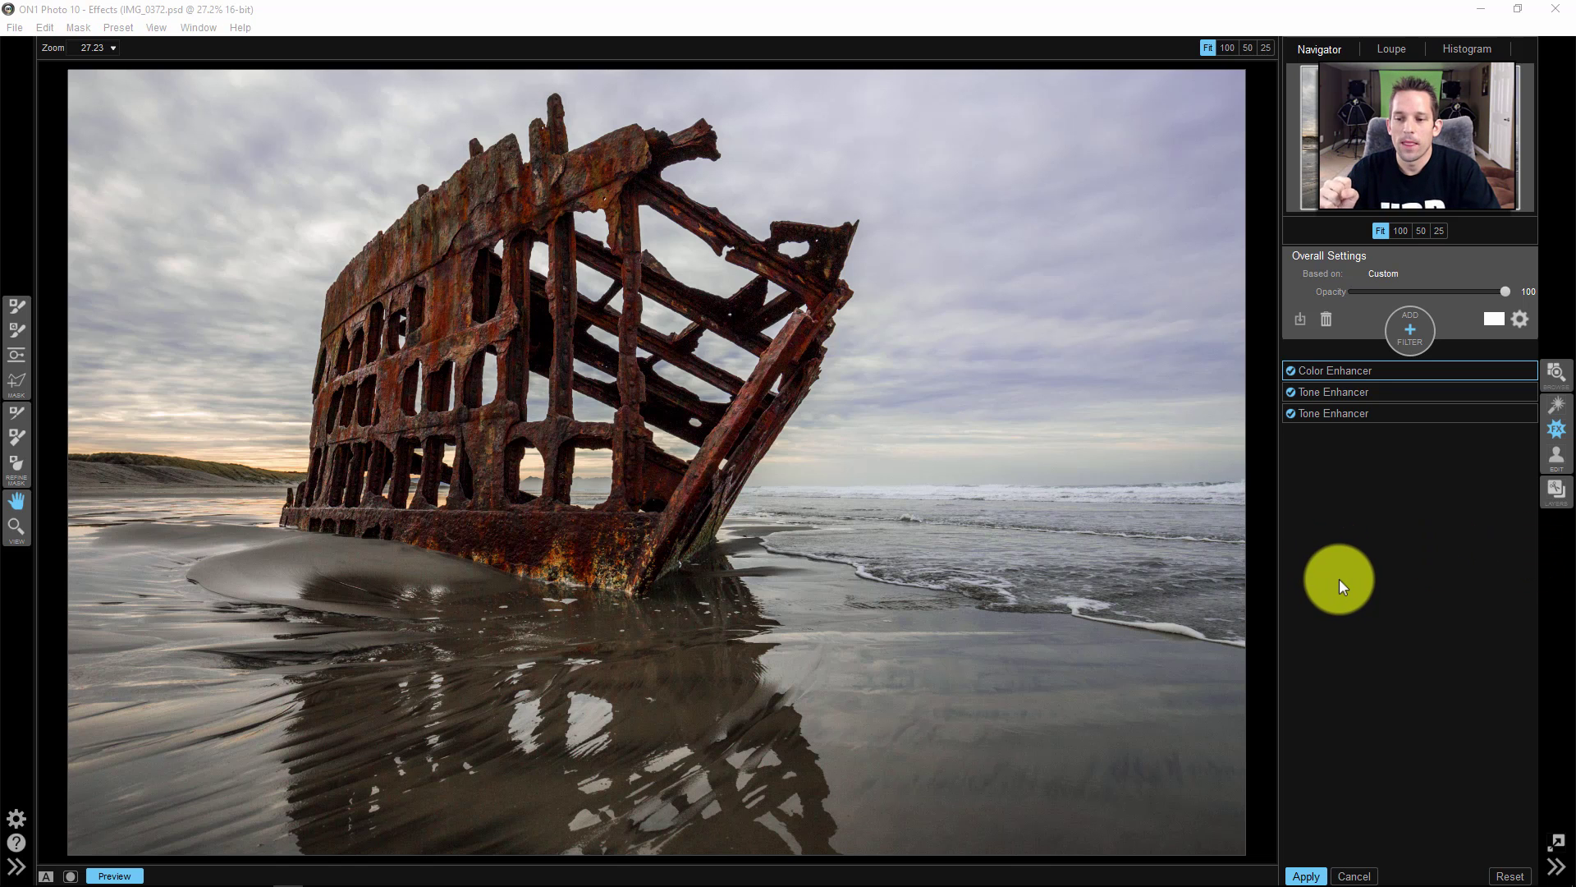
# Add a Black & White filter and, with the histogram shown, set contrast 23, highlights -31, shadows 17 and whites 22.
pyautogui.click(1405, 337)
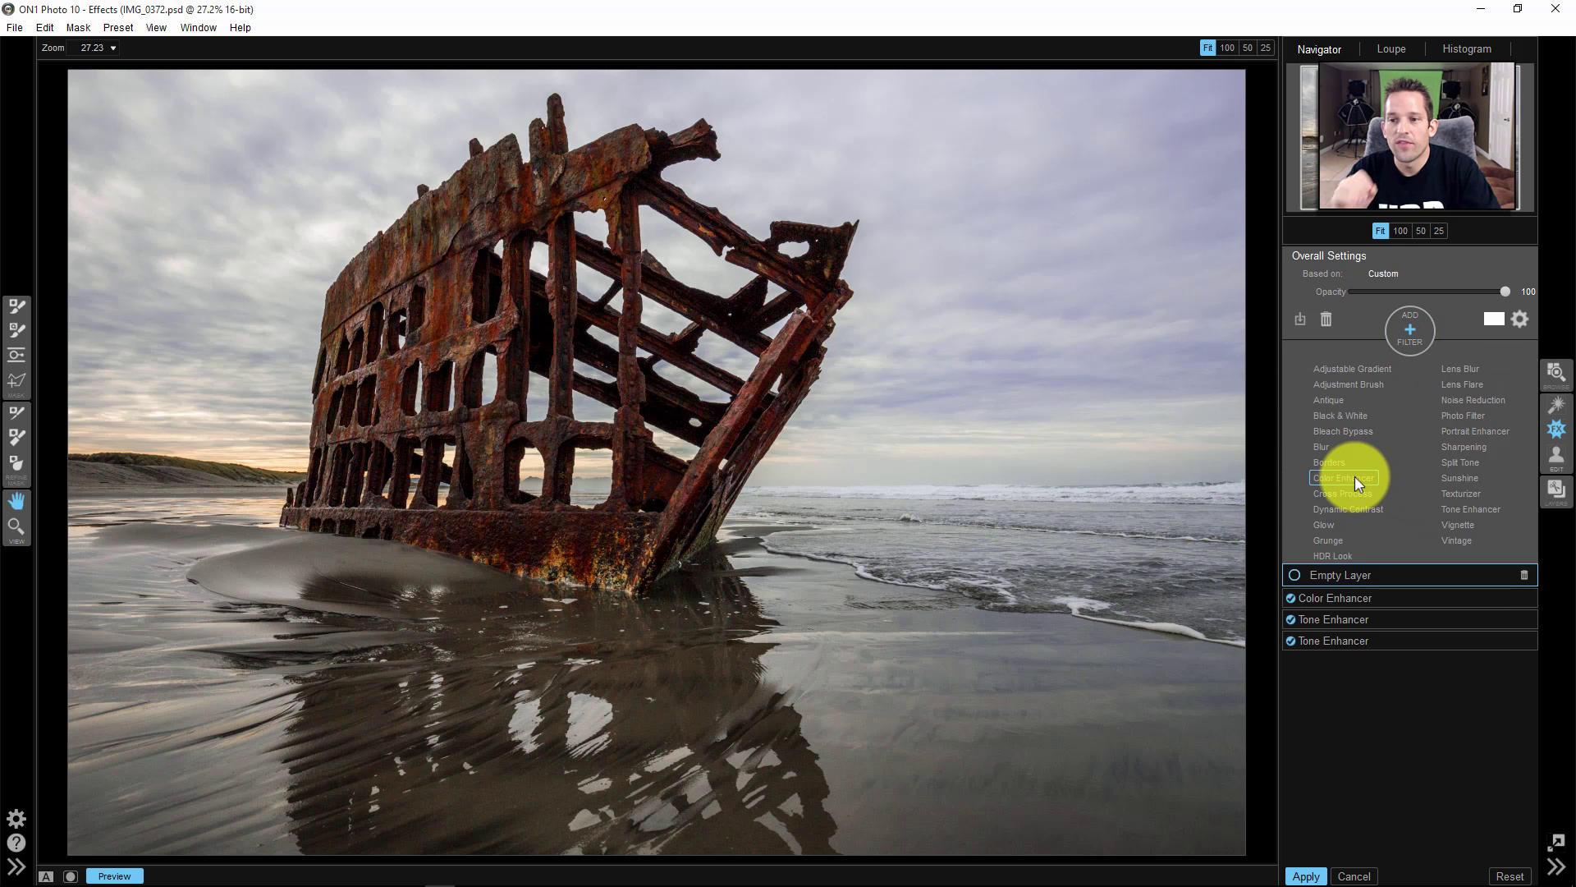
pyautogui.click(1337, 415)
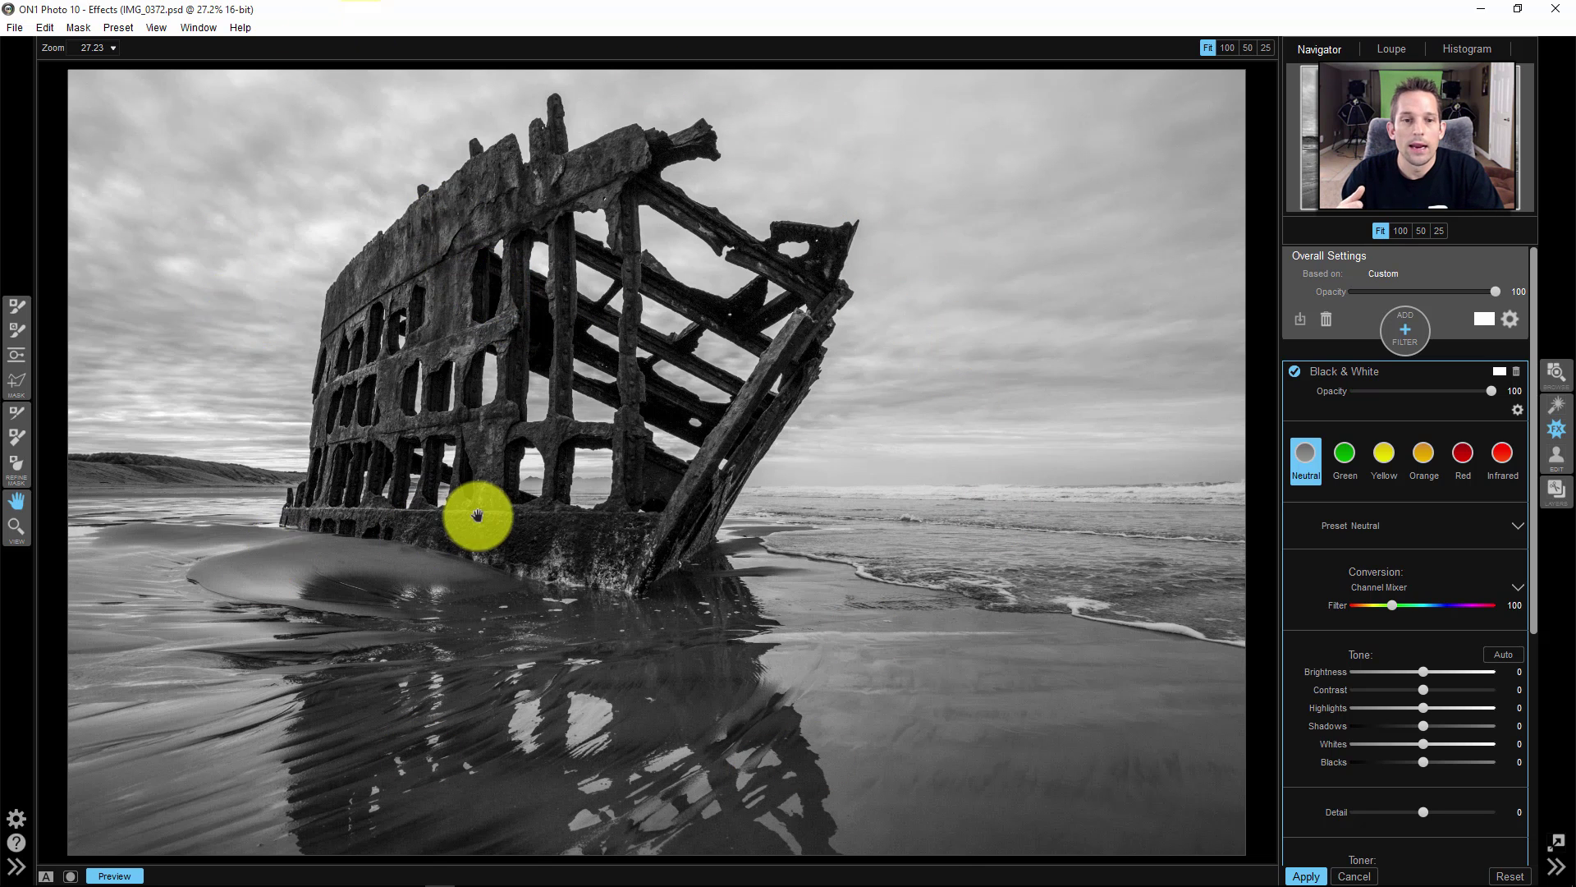
pyautogui.click(1466, 47)
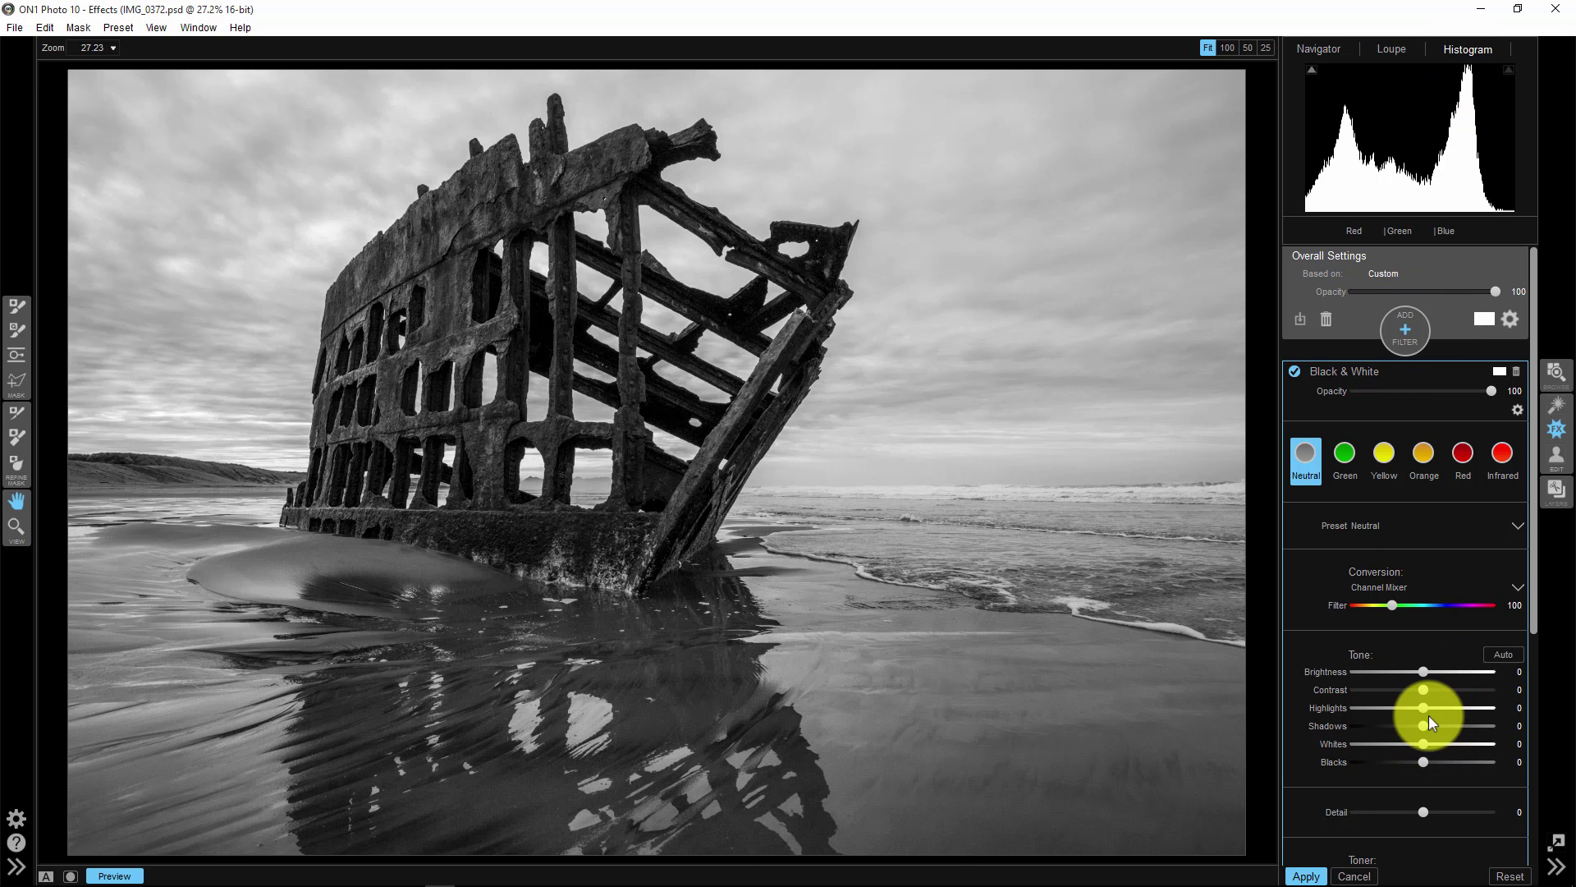
pyautogui.moveTo(1431, 746); pyautogui.dragTo(1455, 745)
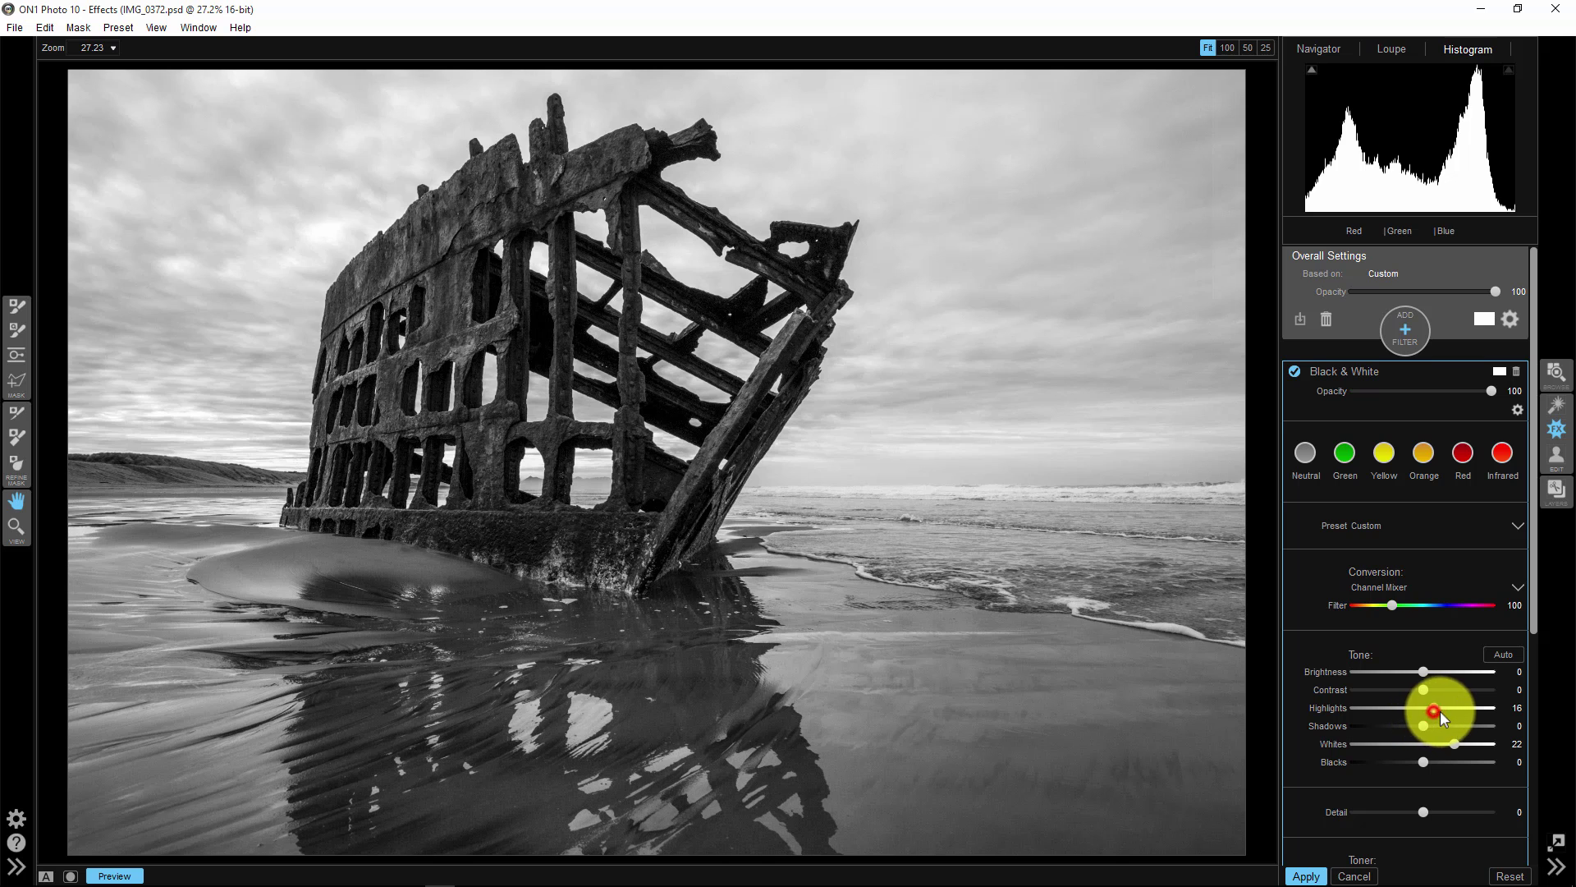
pyautogui.moveTo(1440, 711); pyautogui.dragTo(1402, 713)
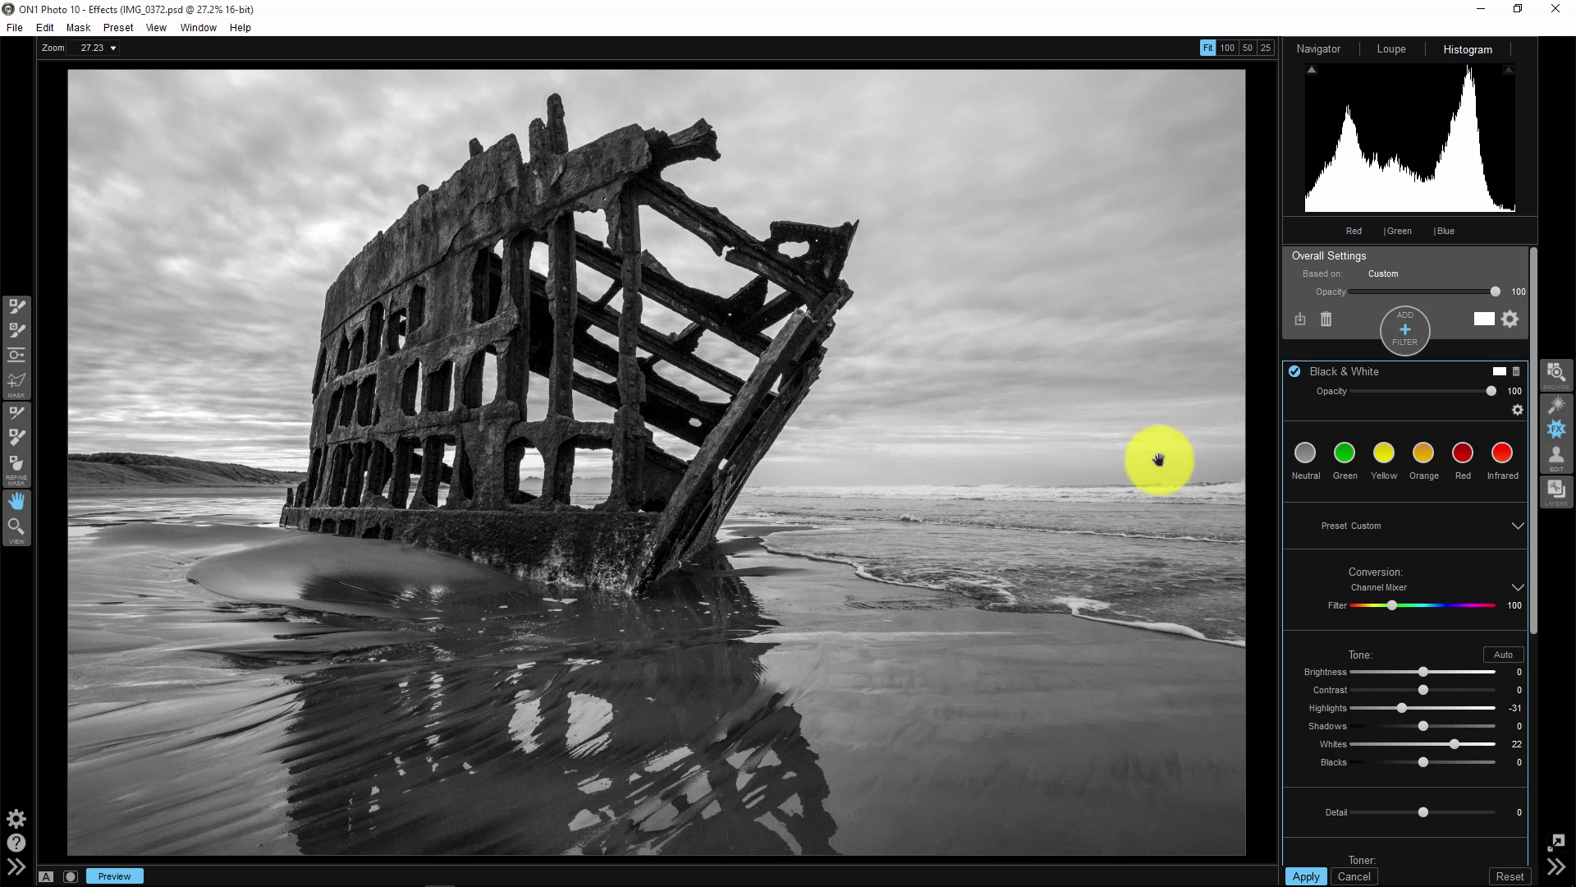
pyautogui.moveTo(1457, 726); pyautogui.dragTo(1437, 686)
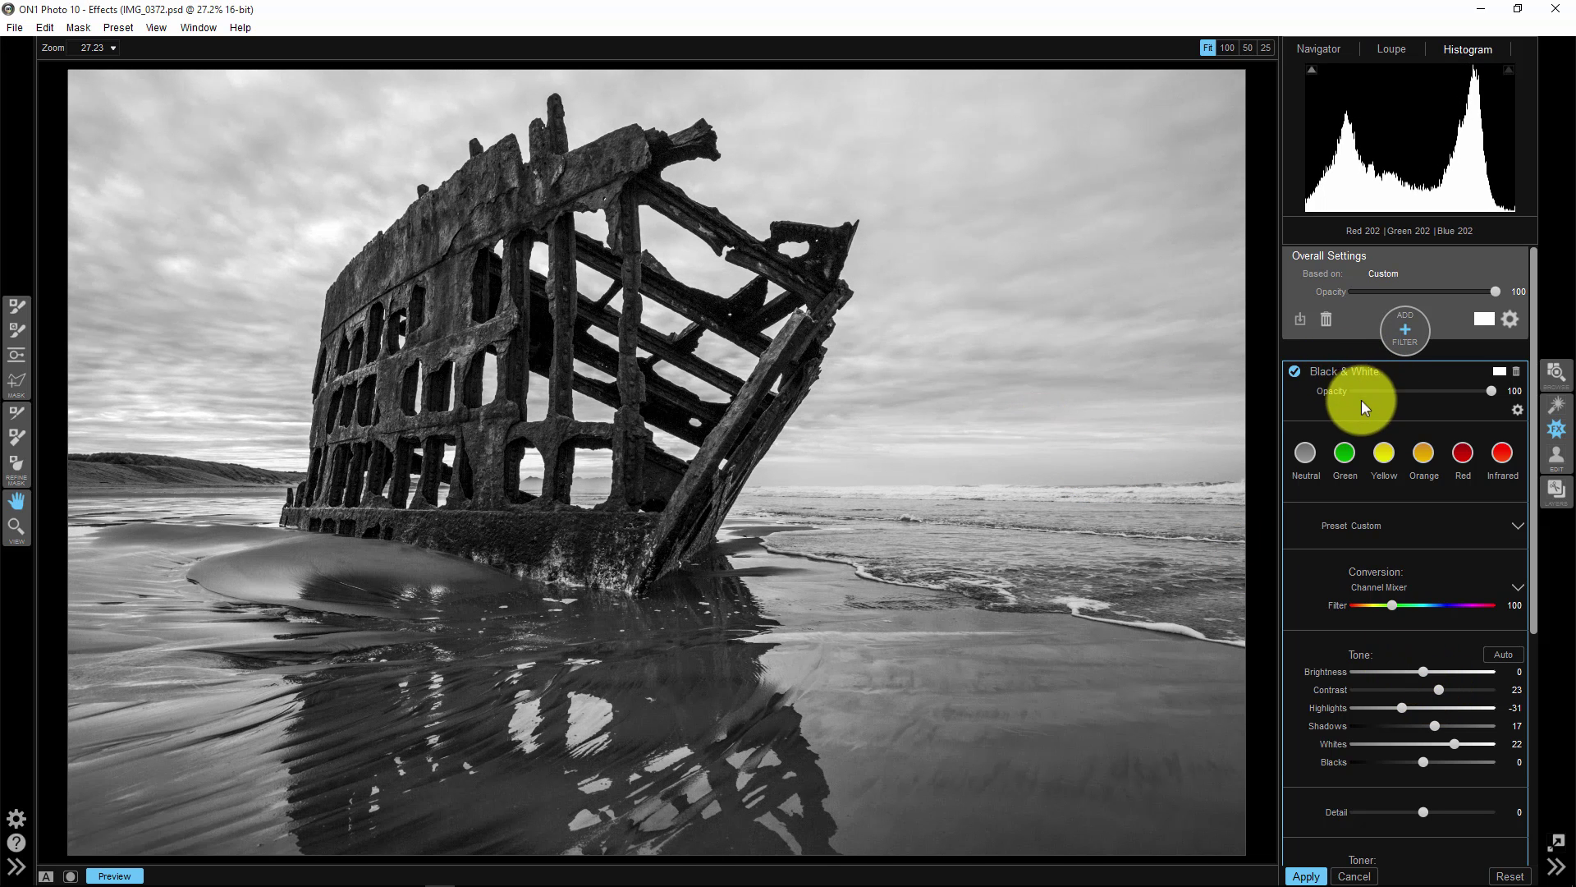
# Set the Black & White filter's blending mode to Luminosity, collapse the filter and check its effect on the photo.
pyautogui.click(1516, 411)
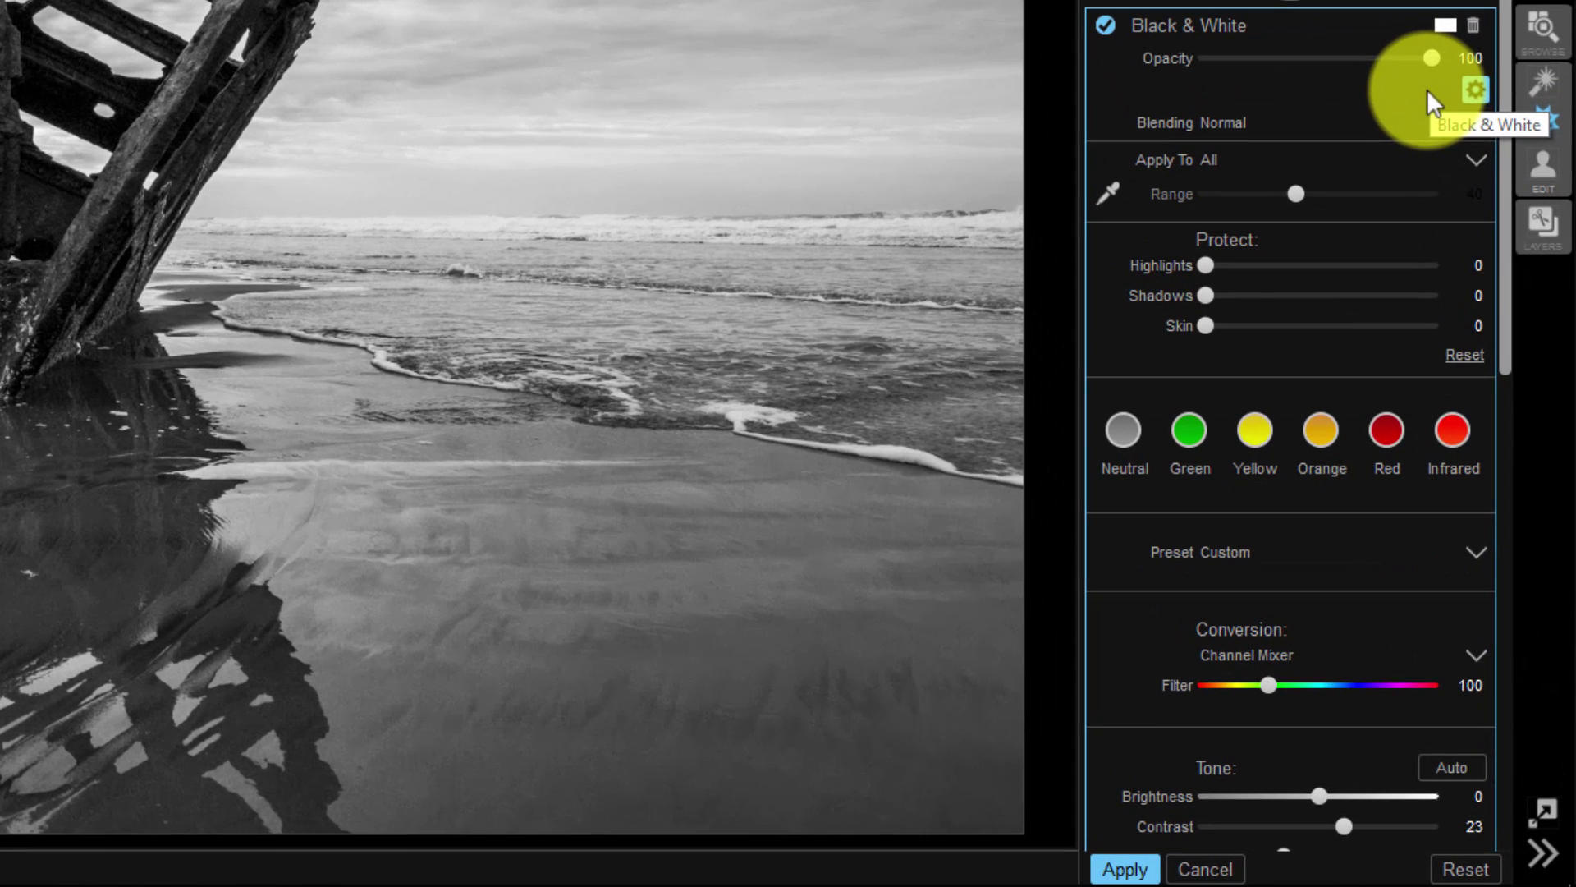
pyautogui.click(1478, 90)
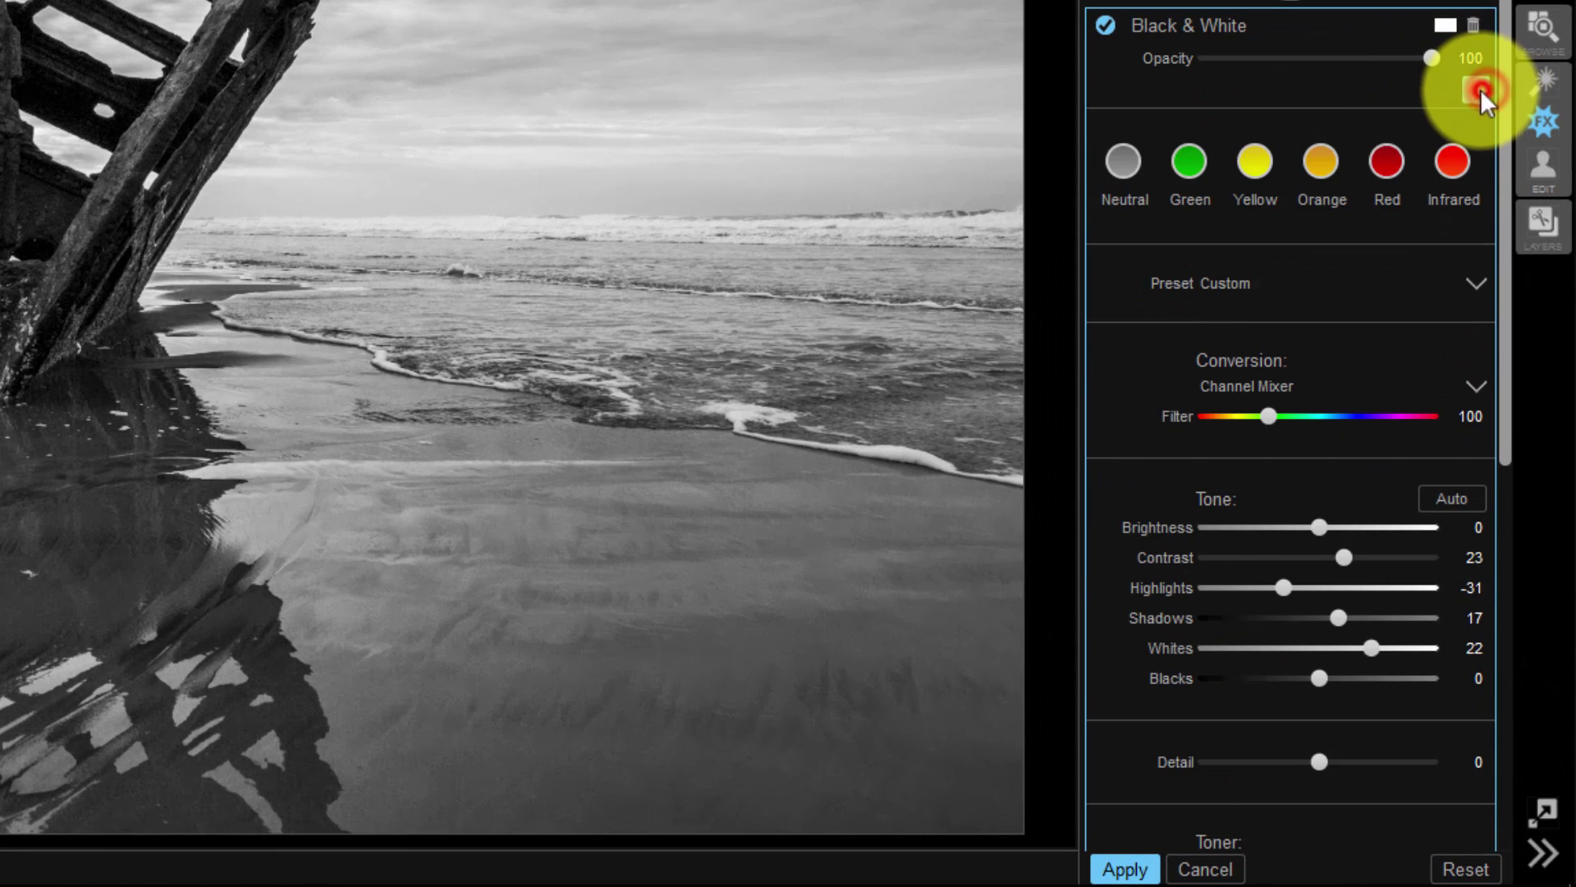
pyautogui.click(1480, 89)
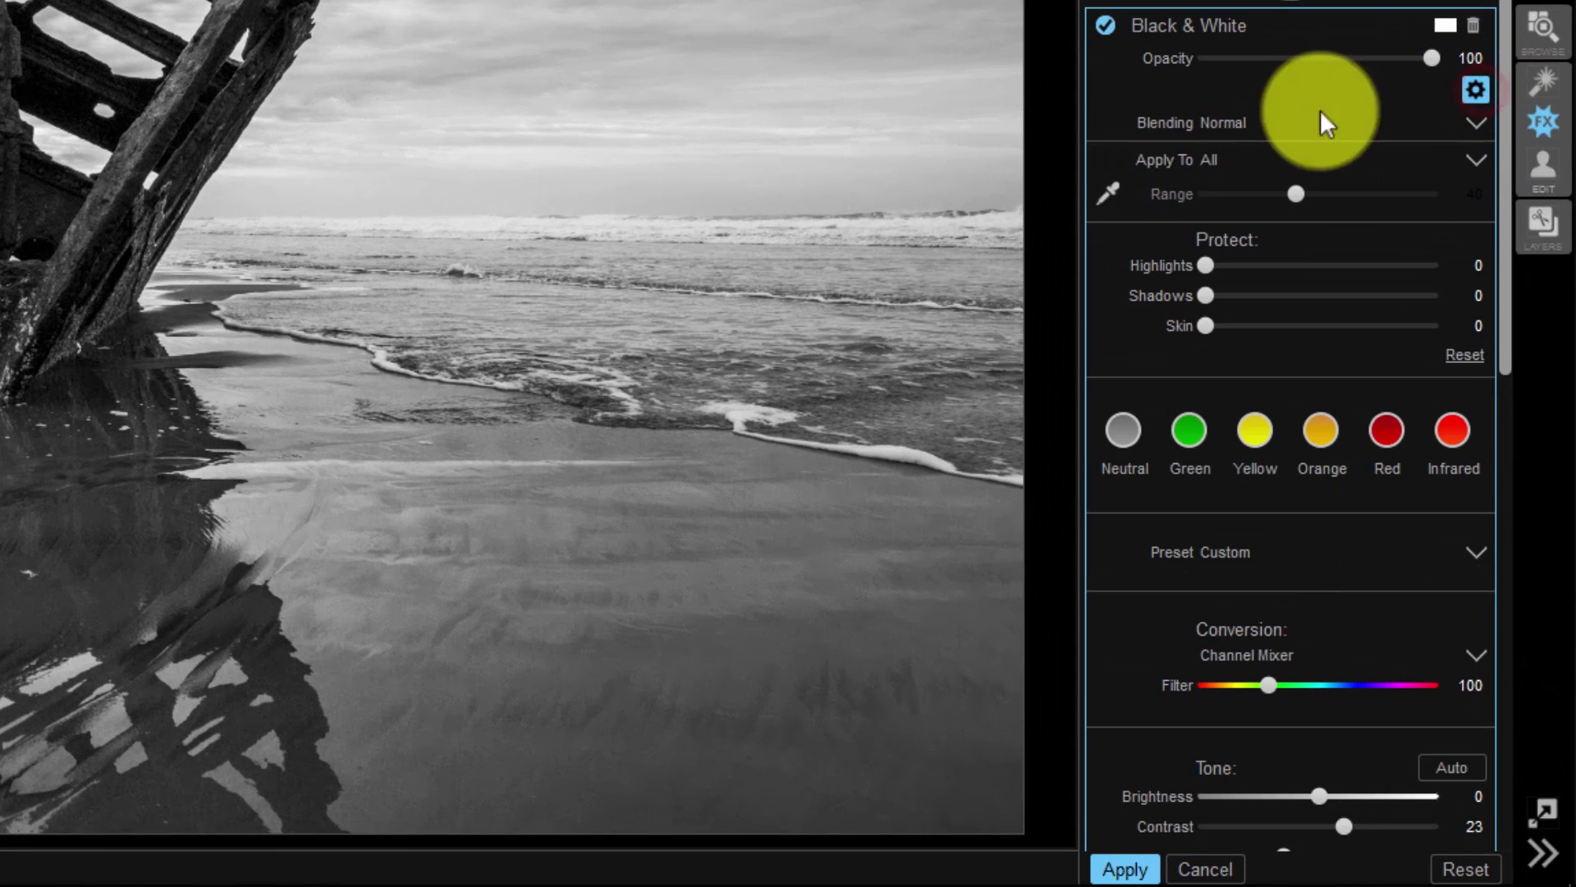
pyautogui.click(1447, 128)
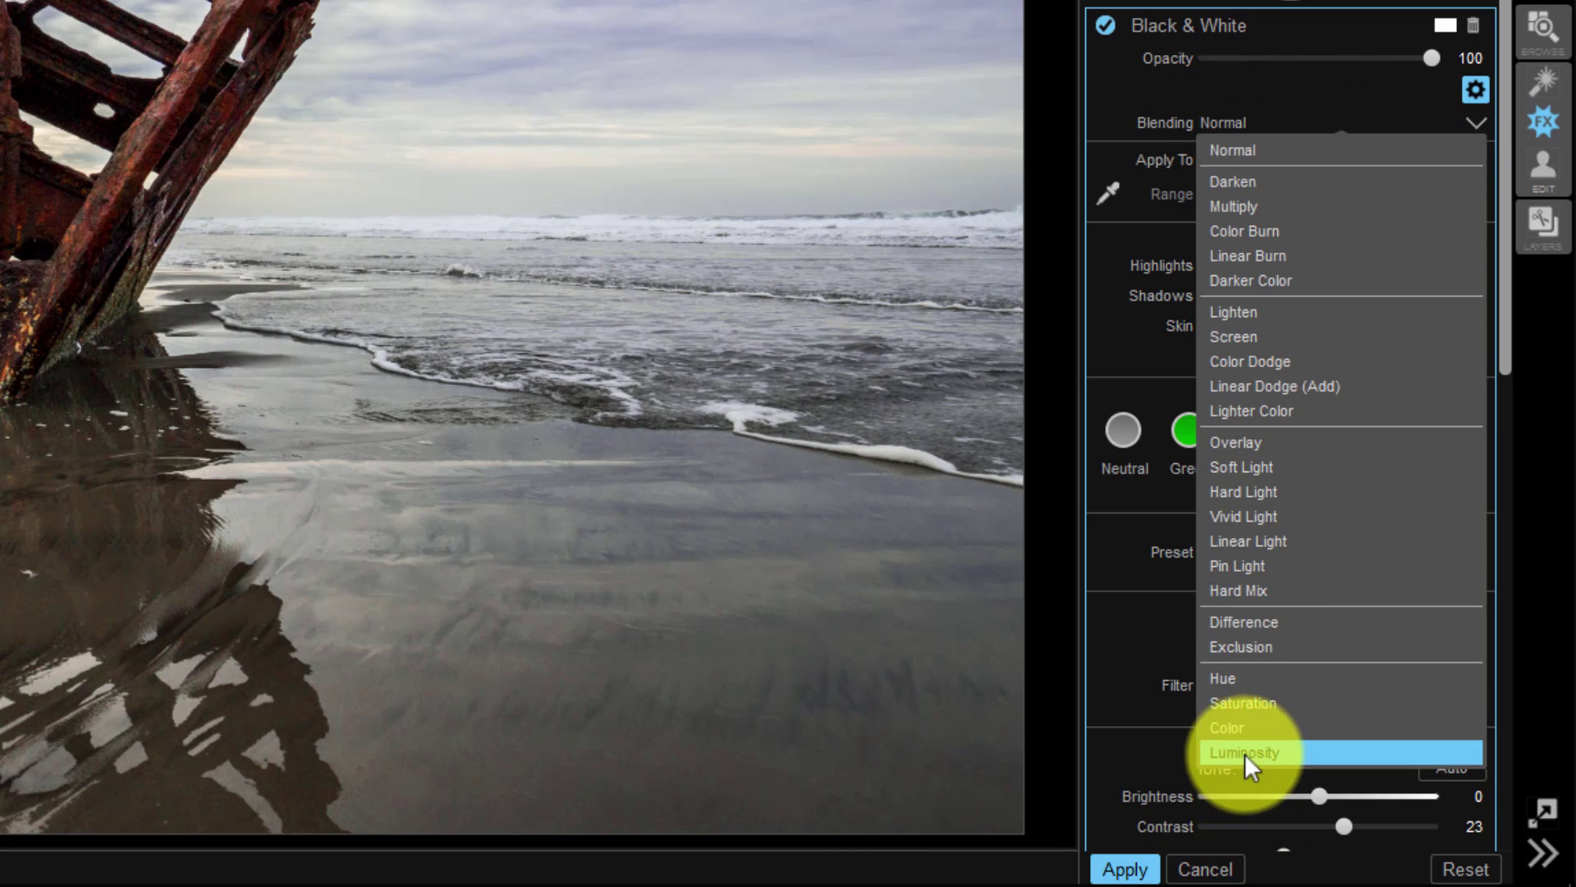
pyautogui.click(1245, 752)
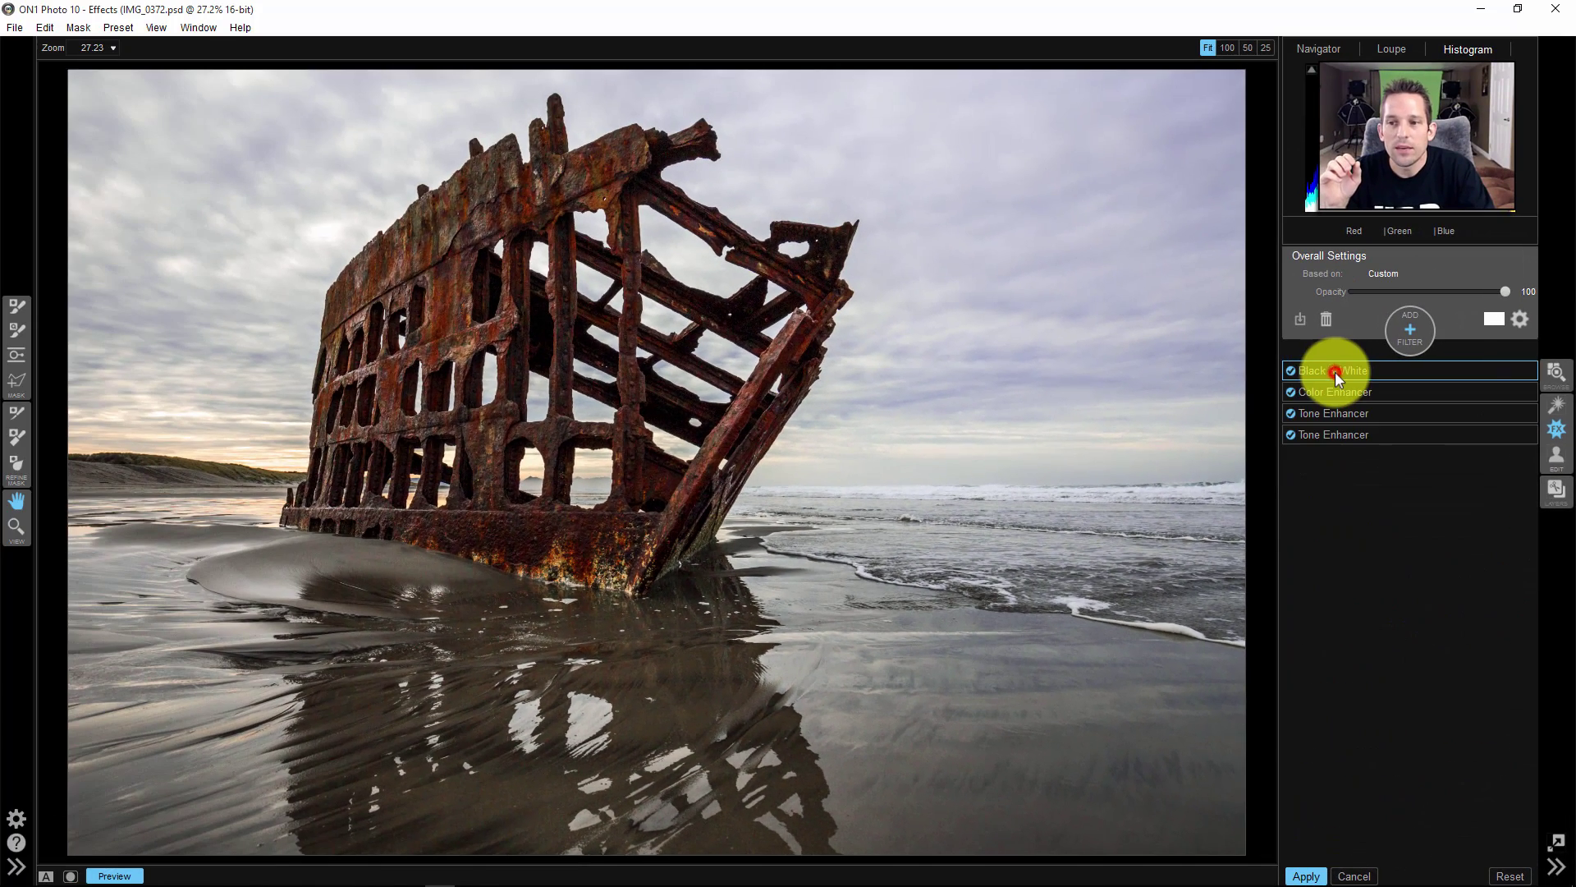
pyautogui.click(1291, 370)
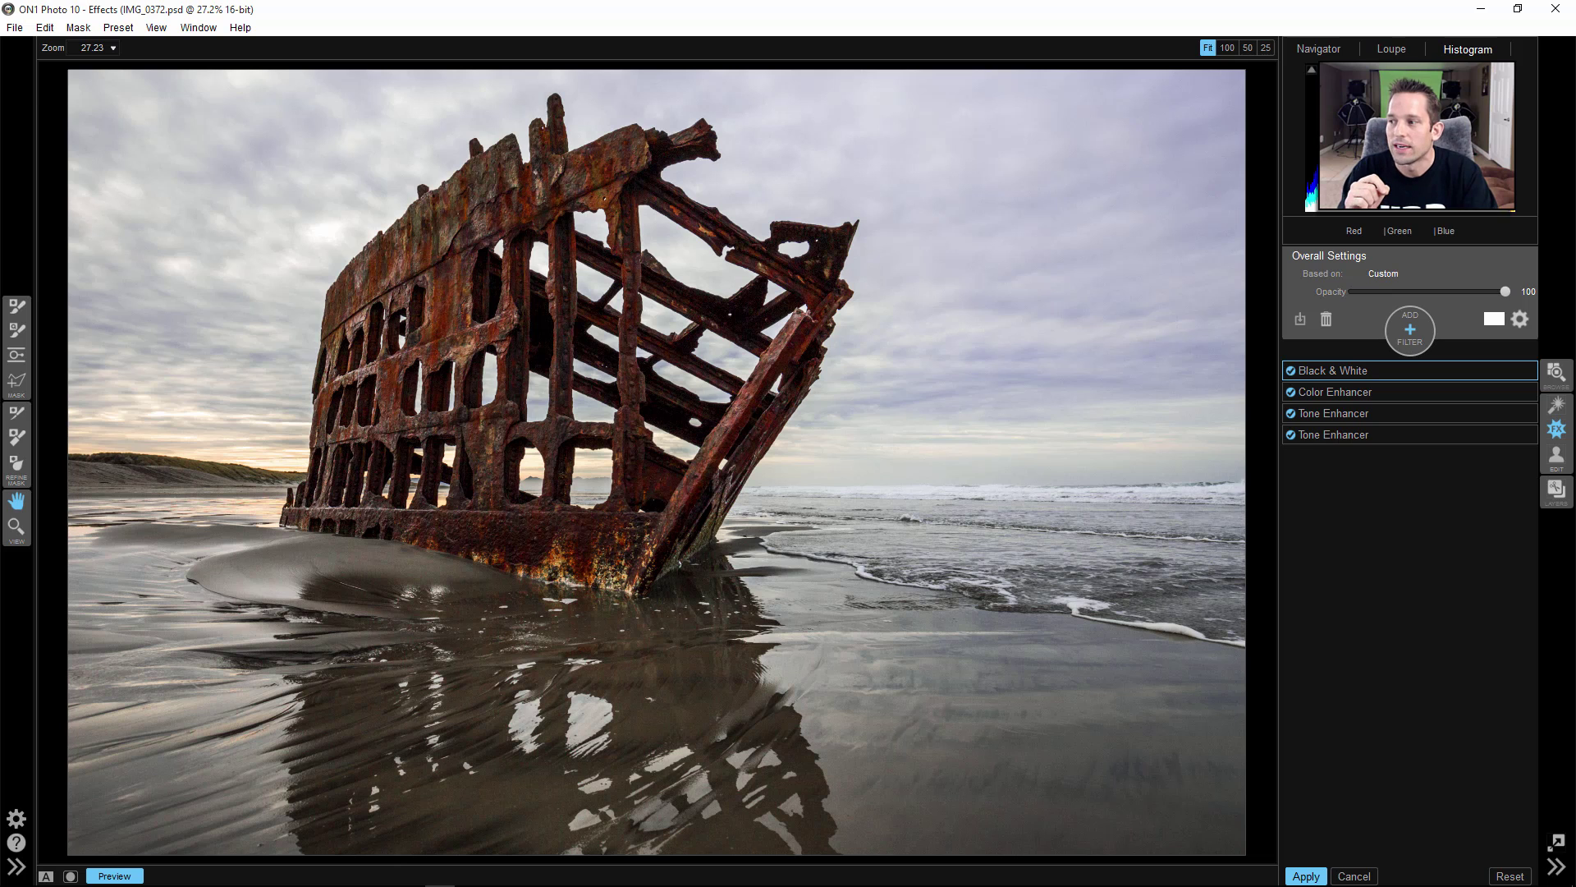
# Add an HDR Look filter with compression 111, detail 28 and clarity 20.
pyautogui.click(1411, 327)
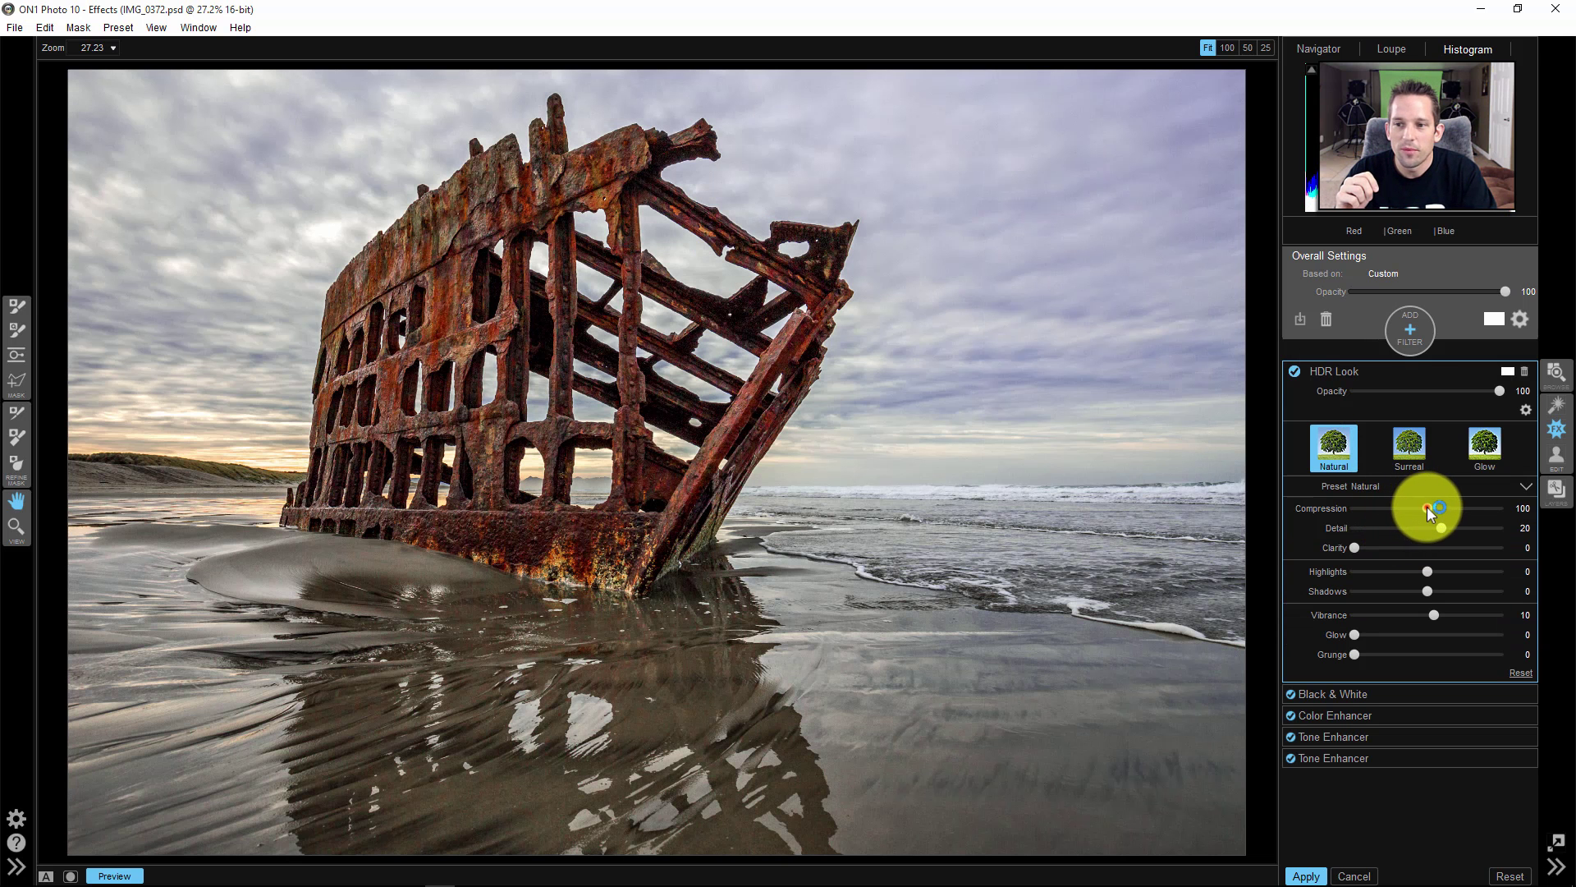
pyautogui.moveTo(1427, 506); pyautogui.dragTo(1446, 506)
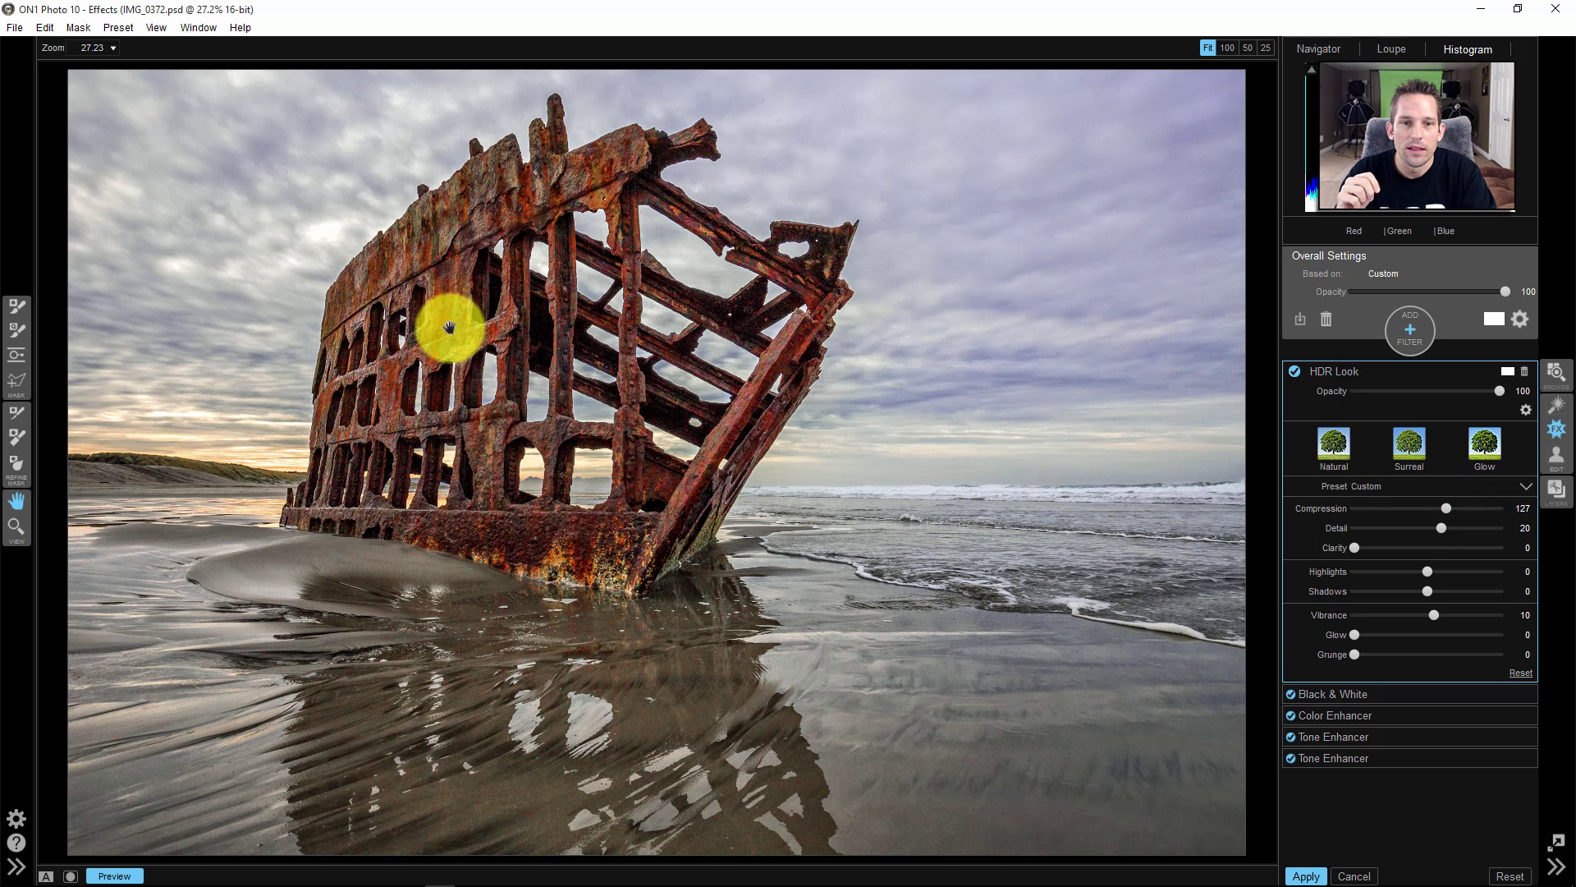
pyautogui.click(1443, 510)
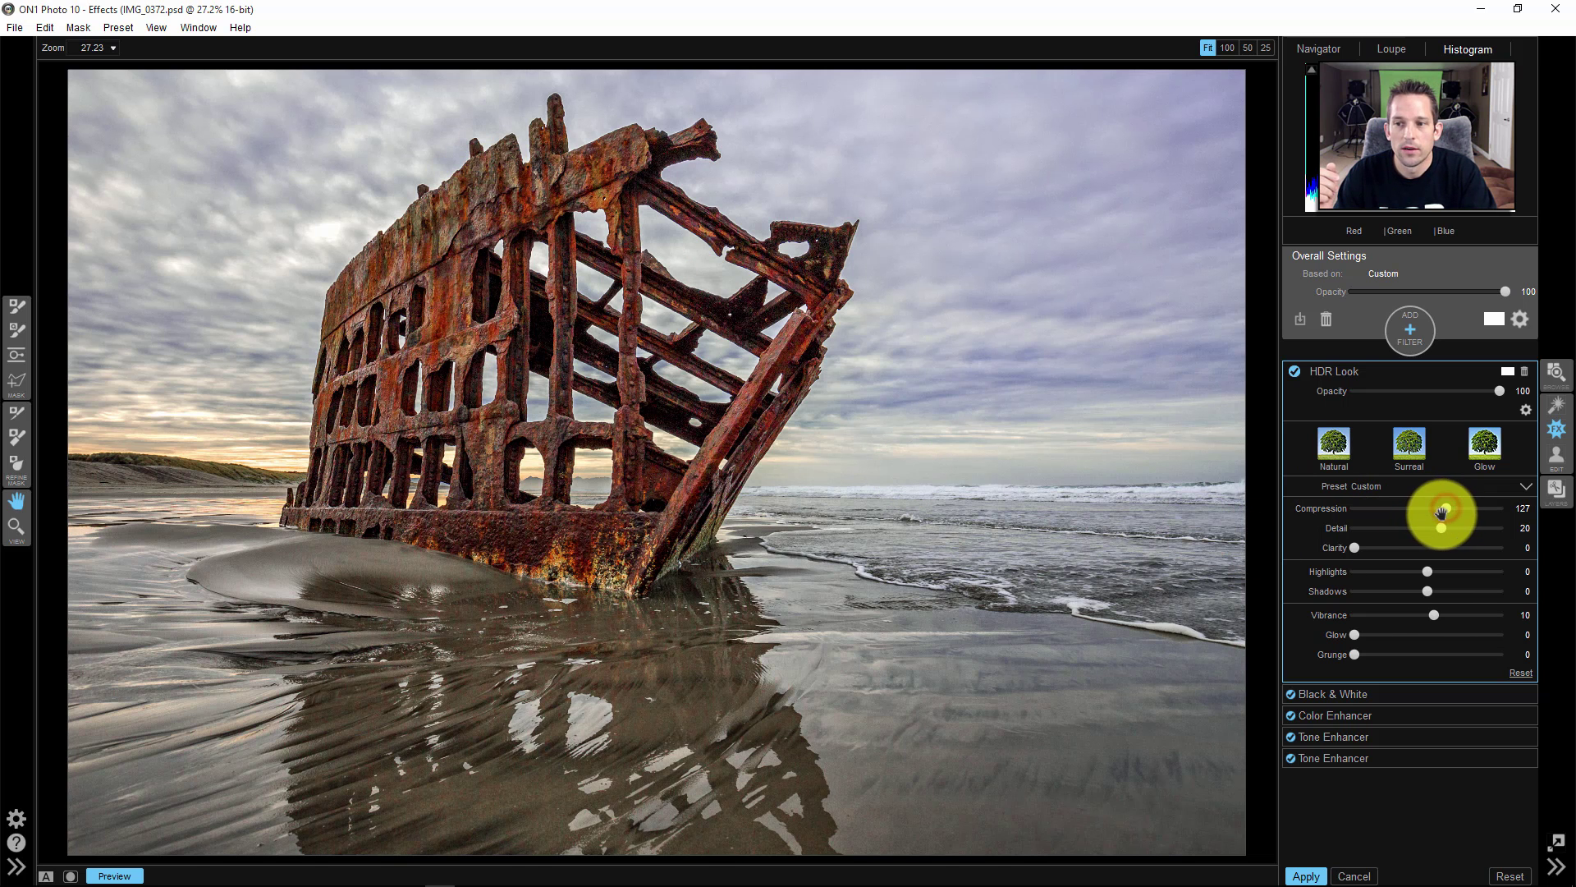
pyautogui.moveTo(1442, 513); pyautogui.dragTo(1382, 547)
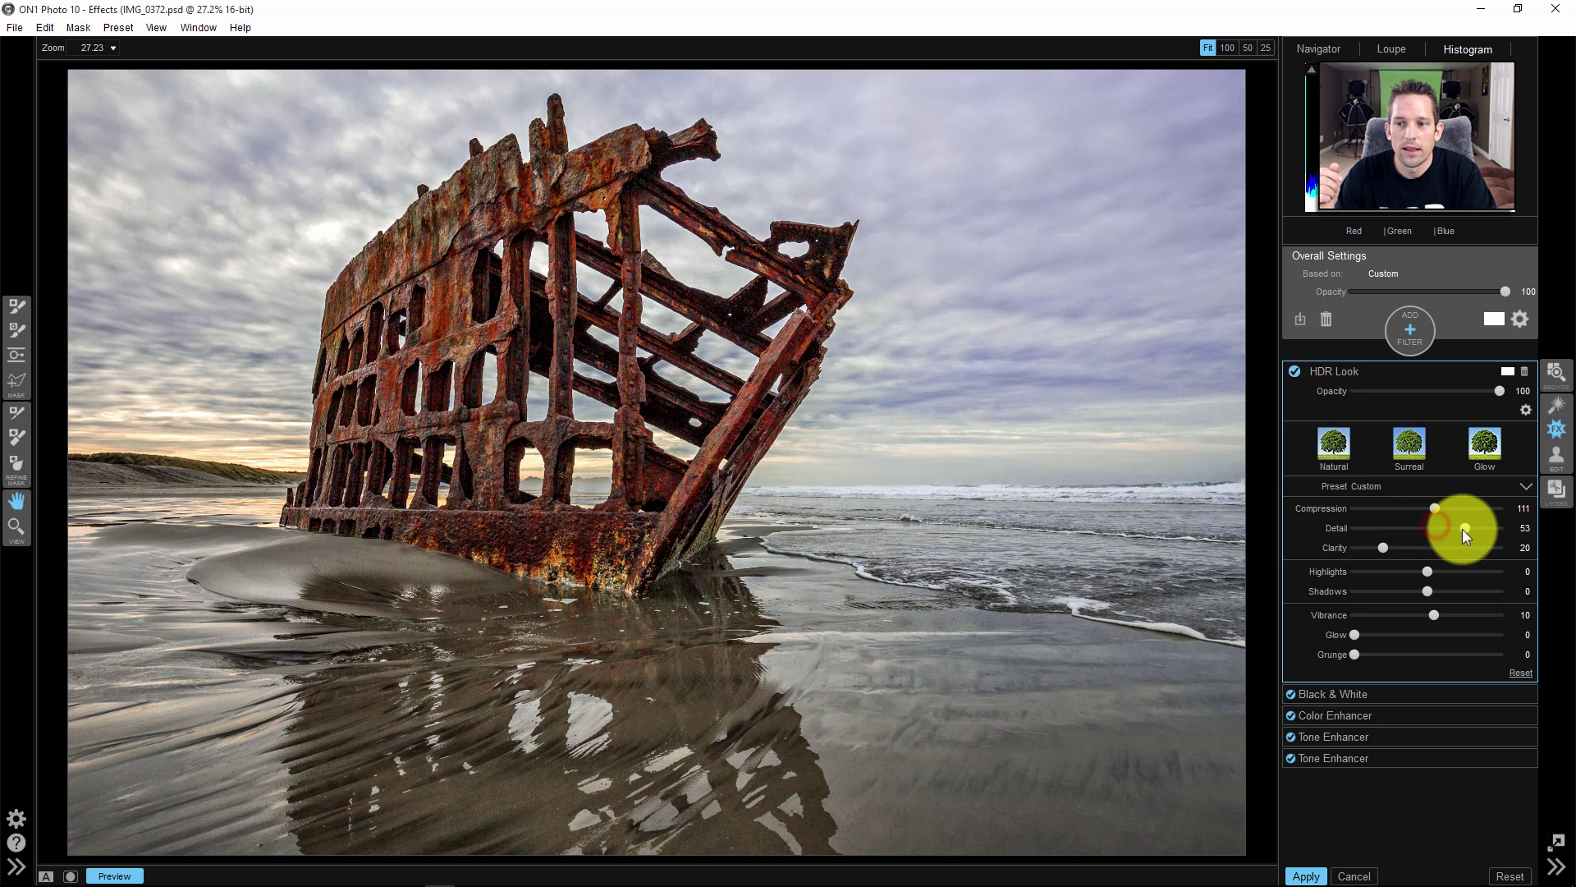
pyautogui.moveTo(1446, 526); pyautogui.dragTo(1443, 524)
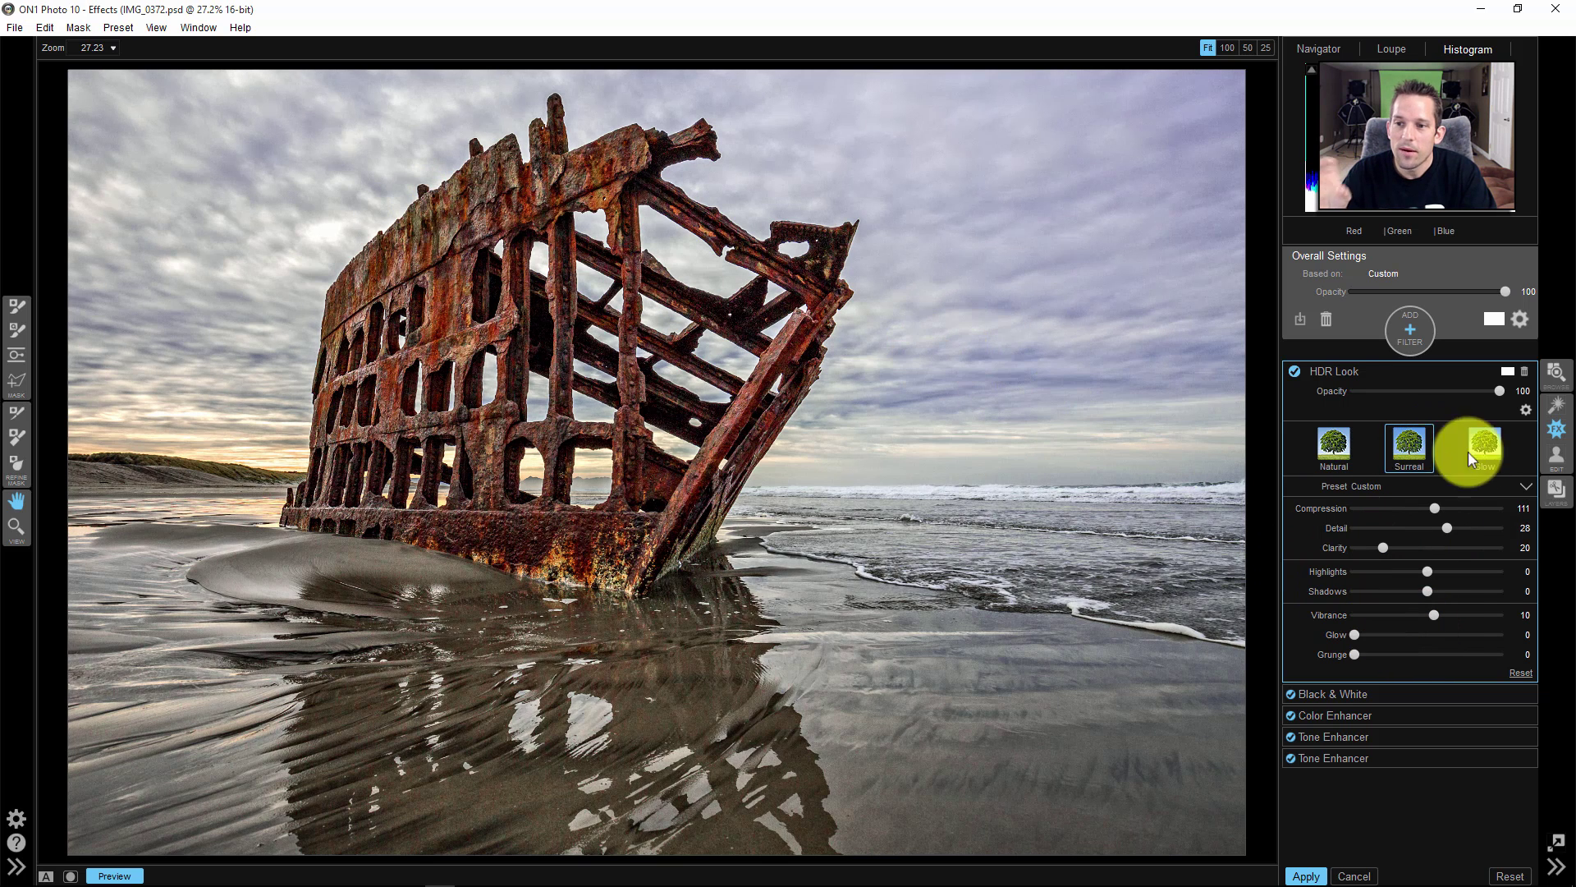
# Set the HDR Look filter's highlight and shadow protection to 64 each and its opacity to 77.
pyautogui.click(1526, 408)
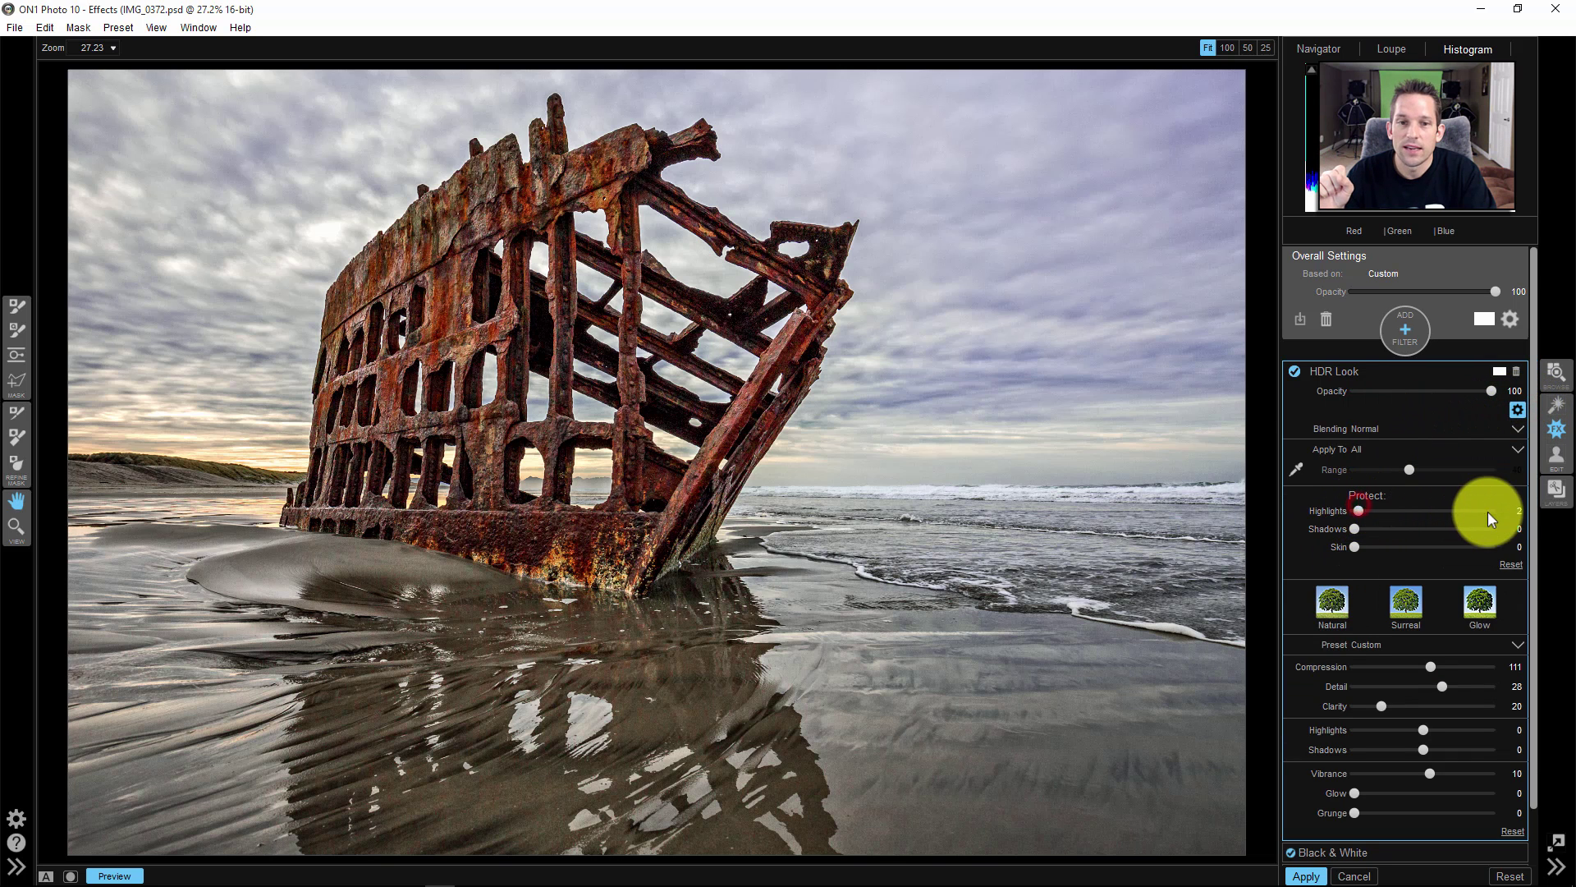
pyautogui.moveTo(1488, 511); pyautogui.dragTo(1572, 533)
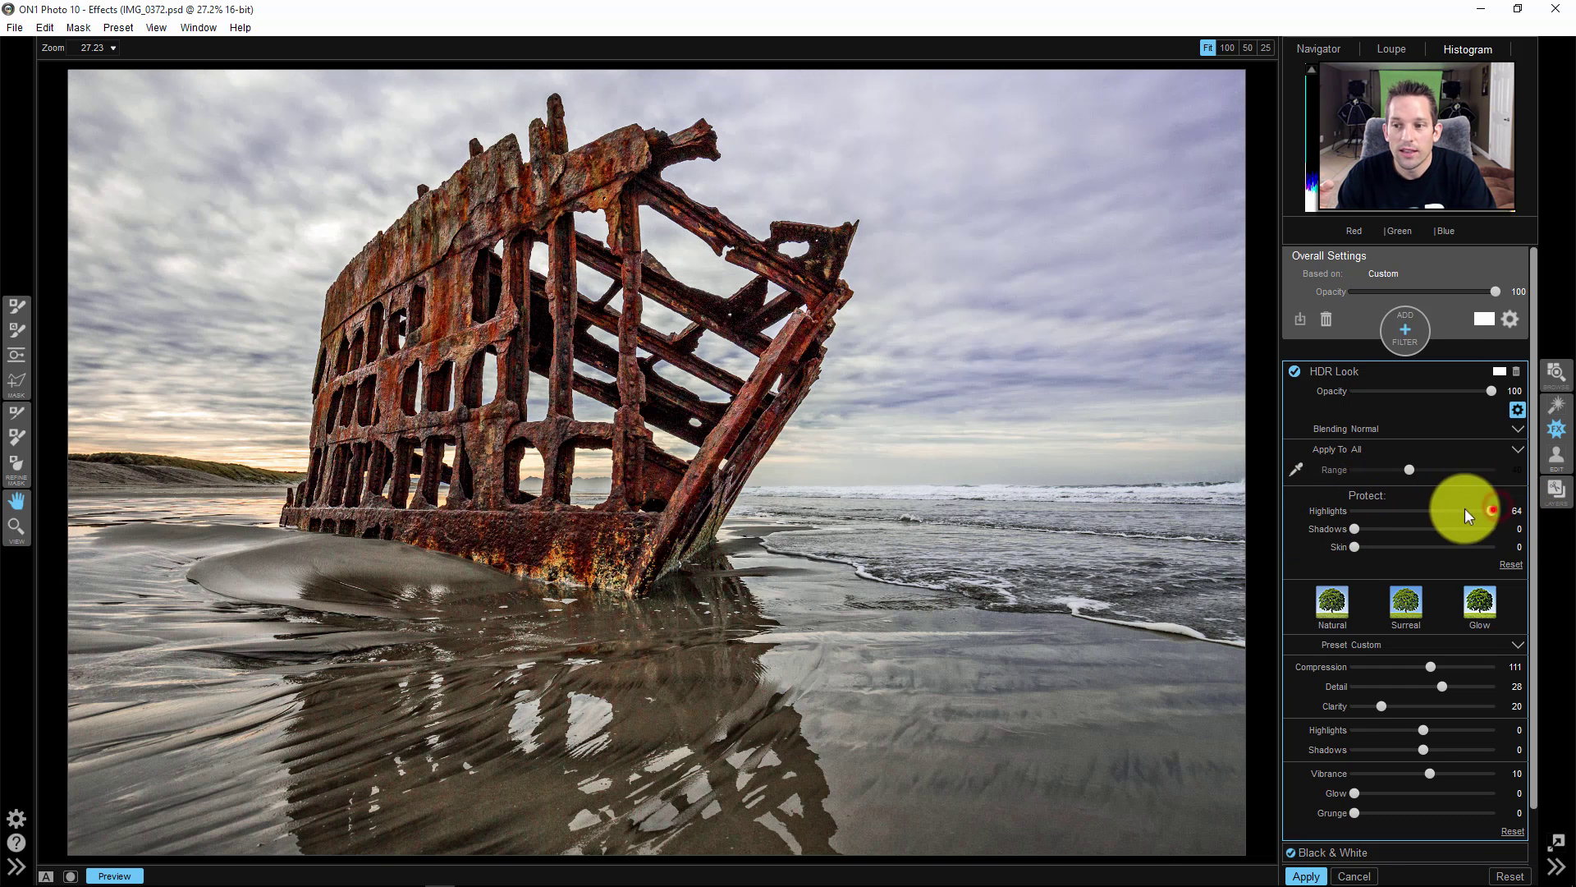
pyautogui.moveTo(1464, 507); pyautogui.dragTo(1506, 503)
pyautogui.moveTo(1353, 530); pyautogui.dragTo(1394, 534)
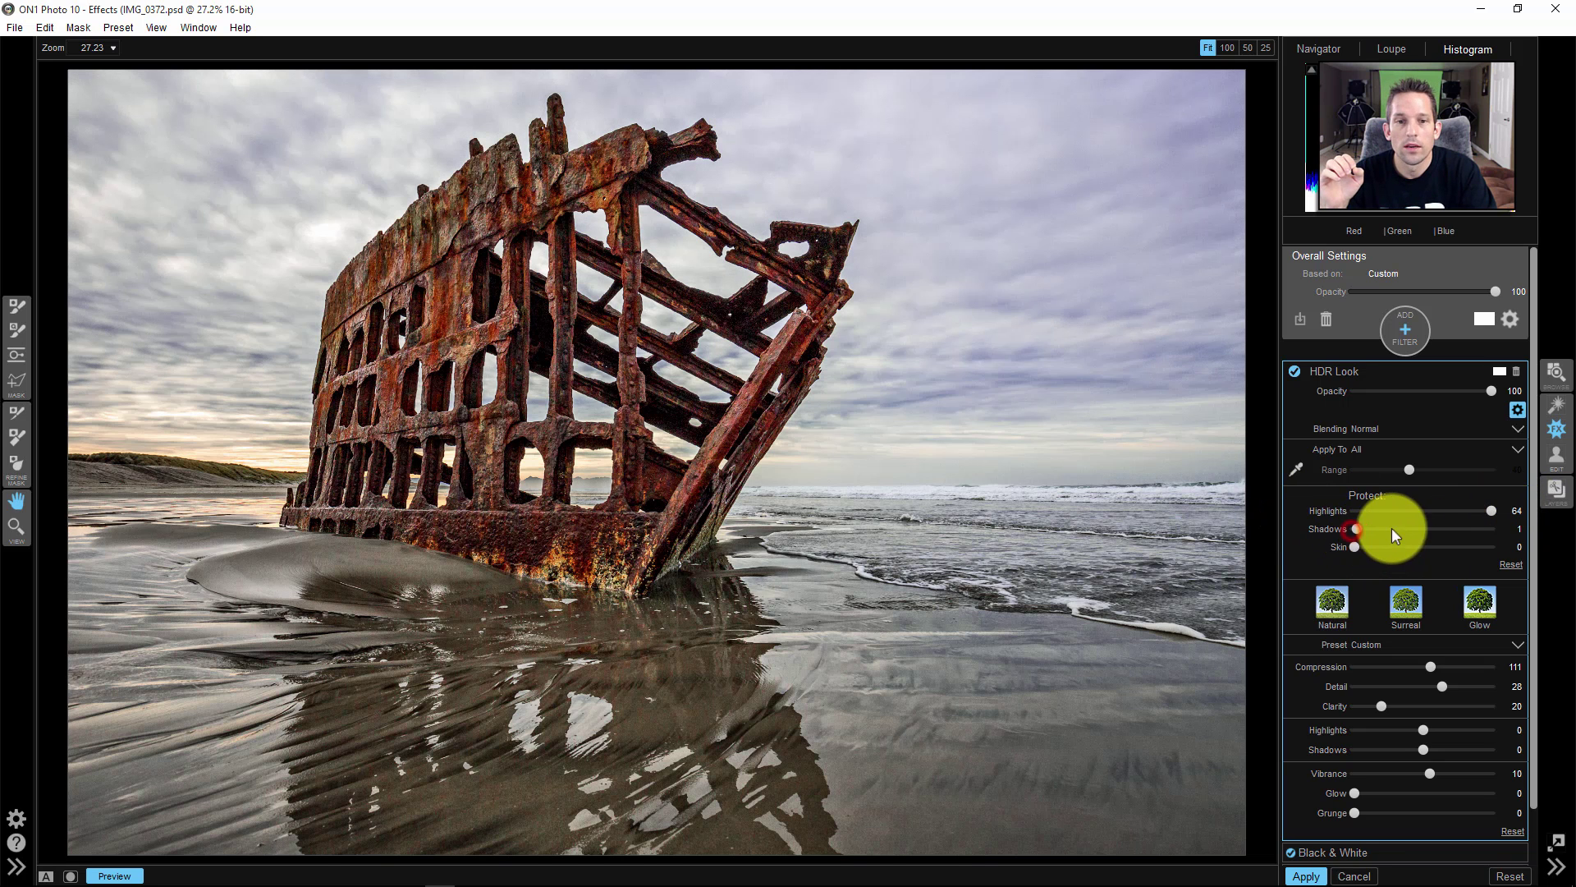
pyautogui.moveTo(1511, 522); pyautogui.dragTo(1572, 528)
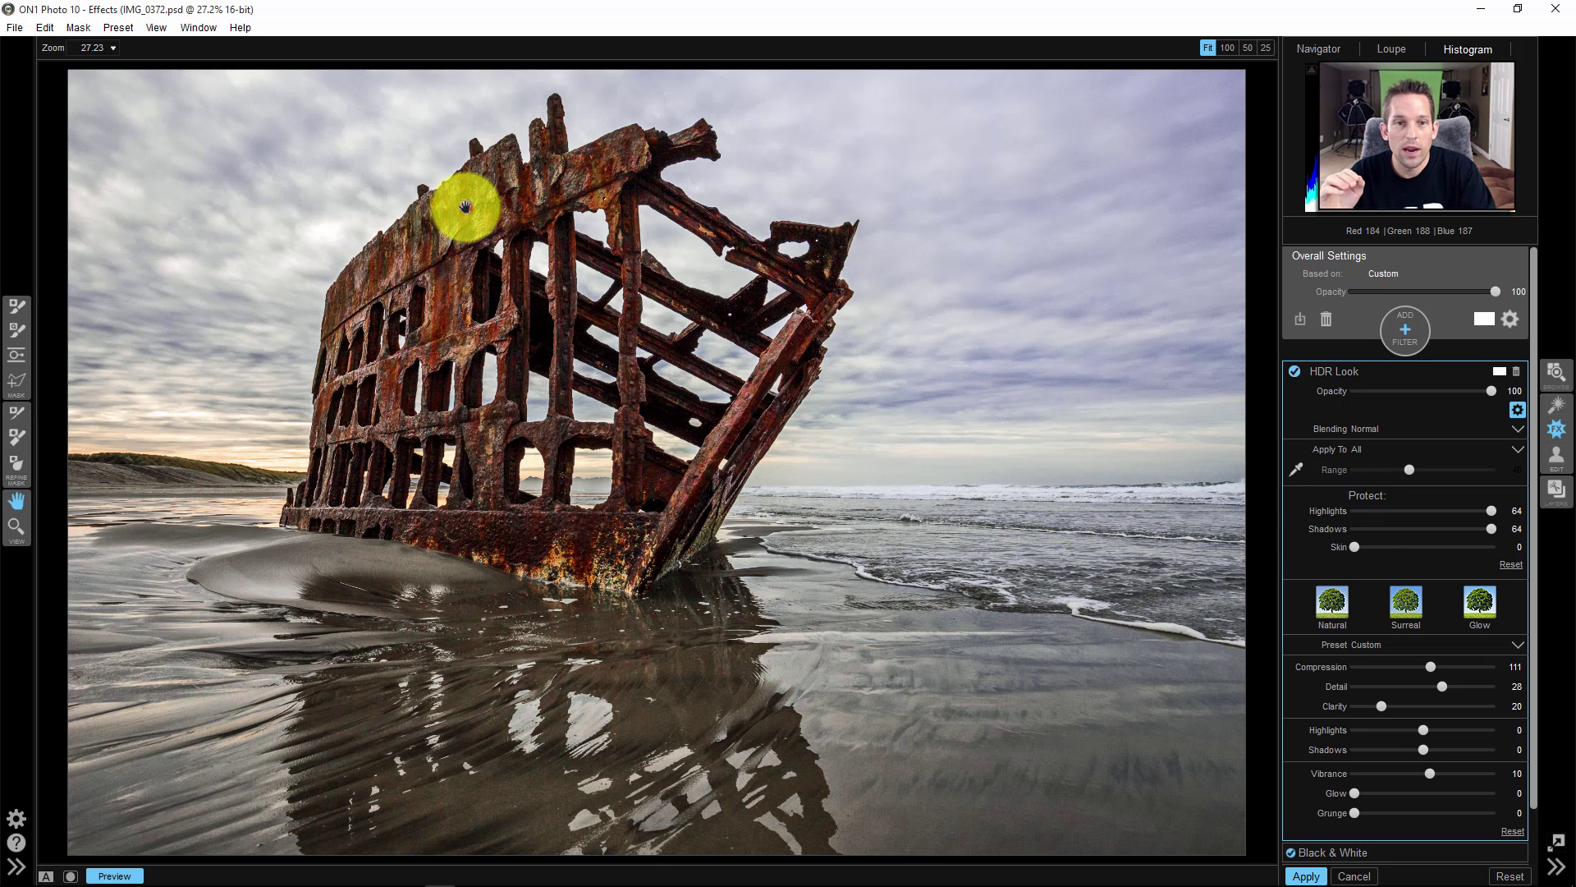
pyautogui.click(116, 875)
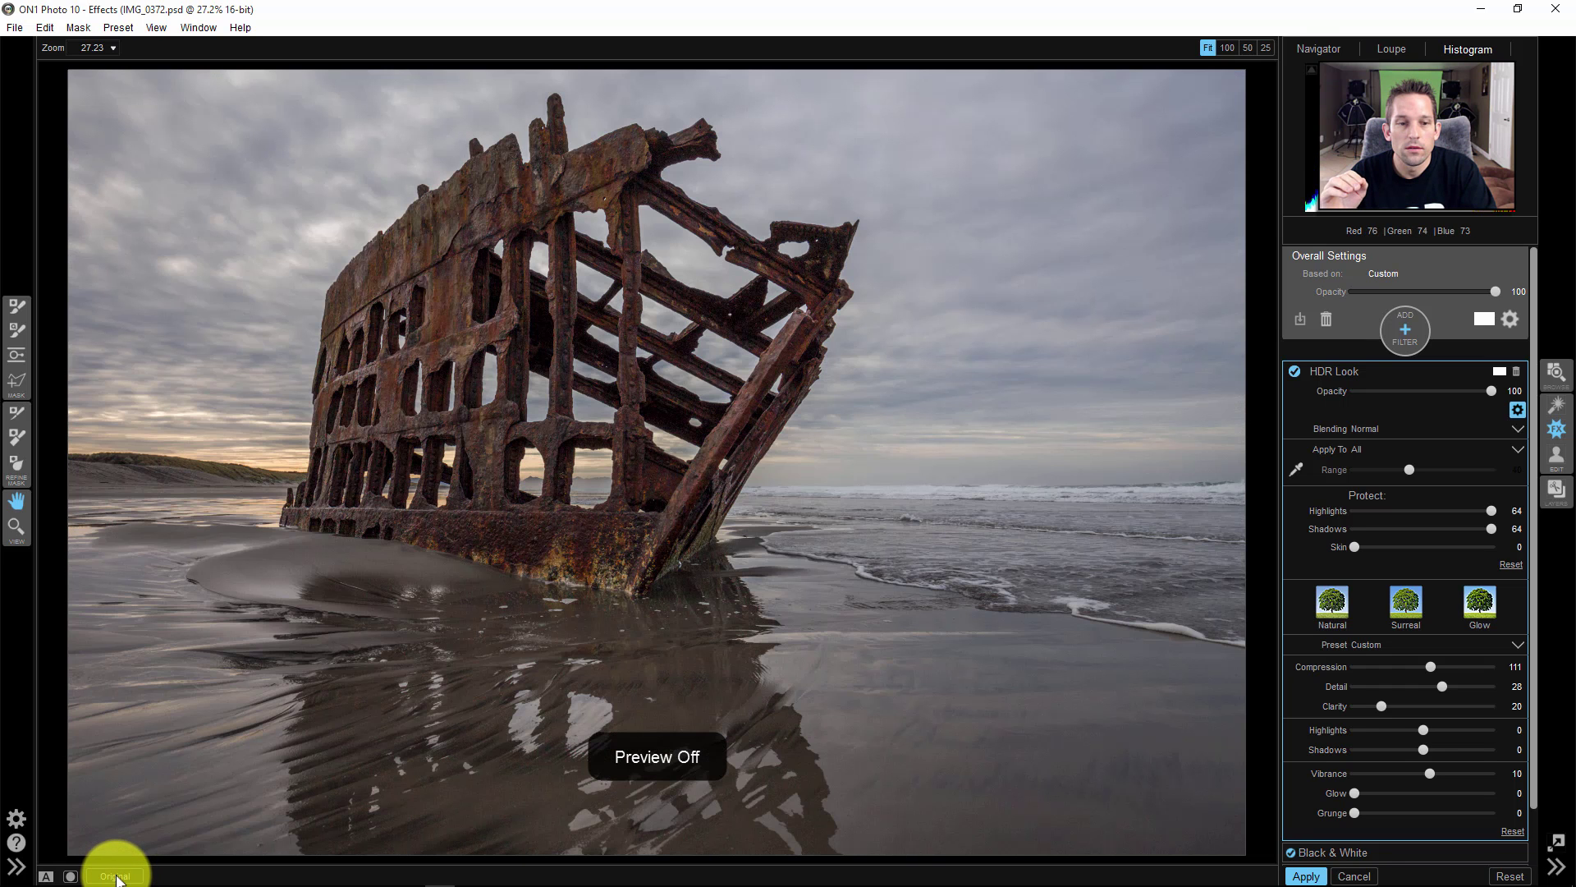
pyautogui.click(116, 876)
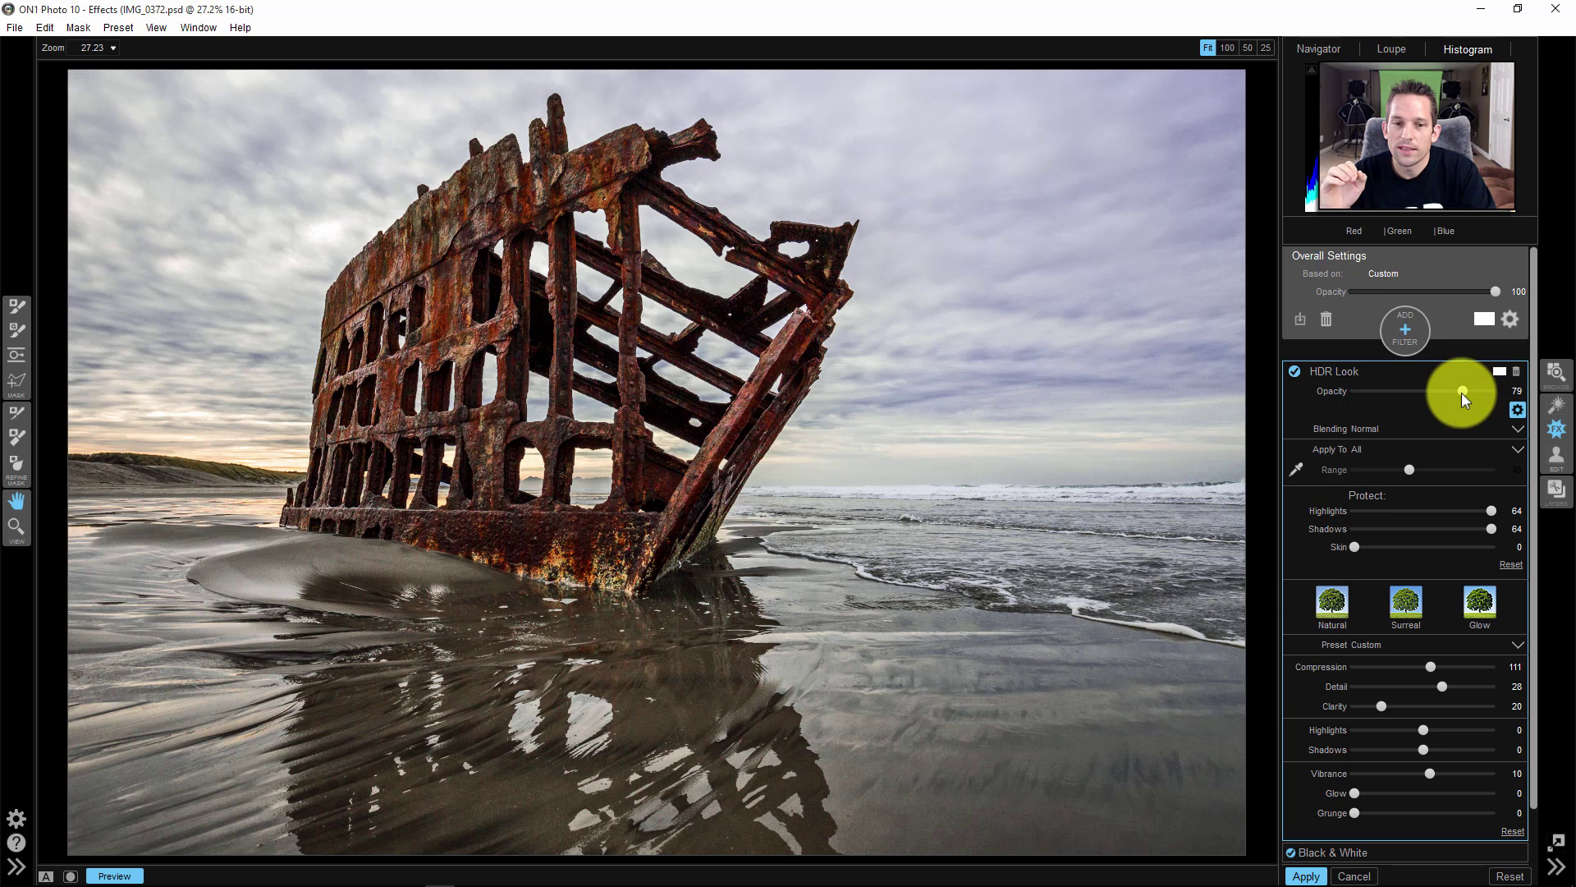
# Paint the HDR Look effect out of the beach and water with a size 900 mask brush, and collapse the filter.
pyautogui.click(1501, 370)
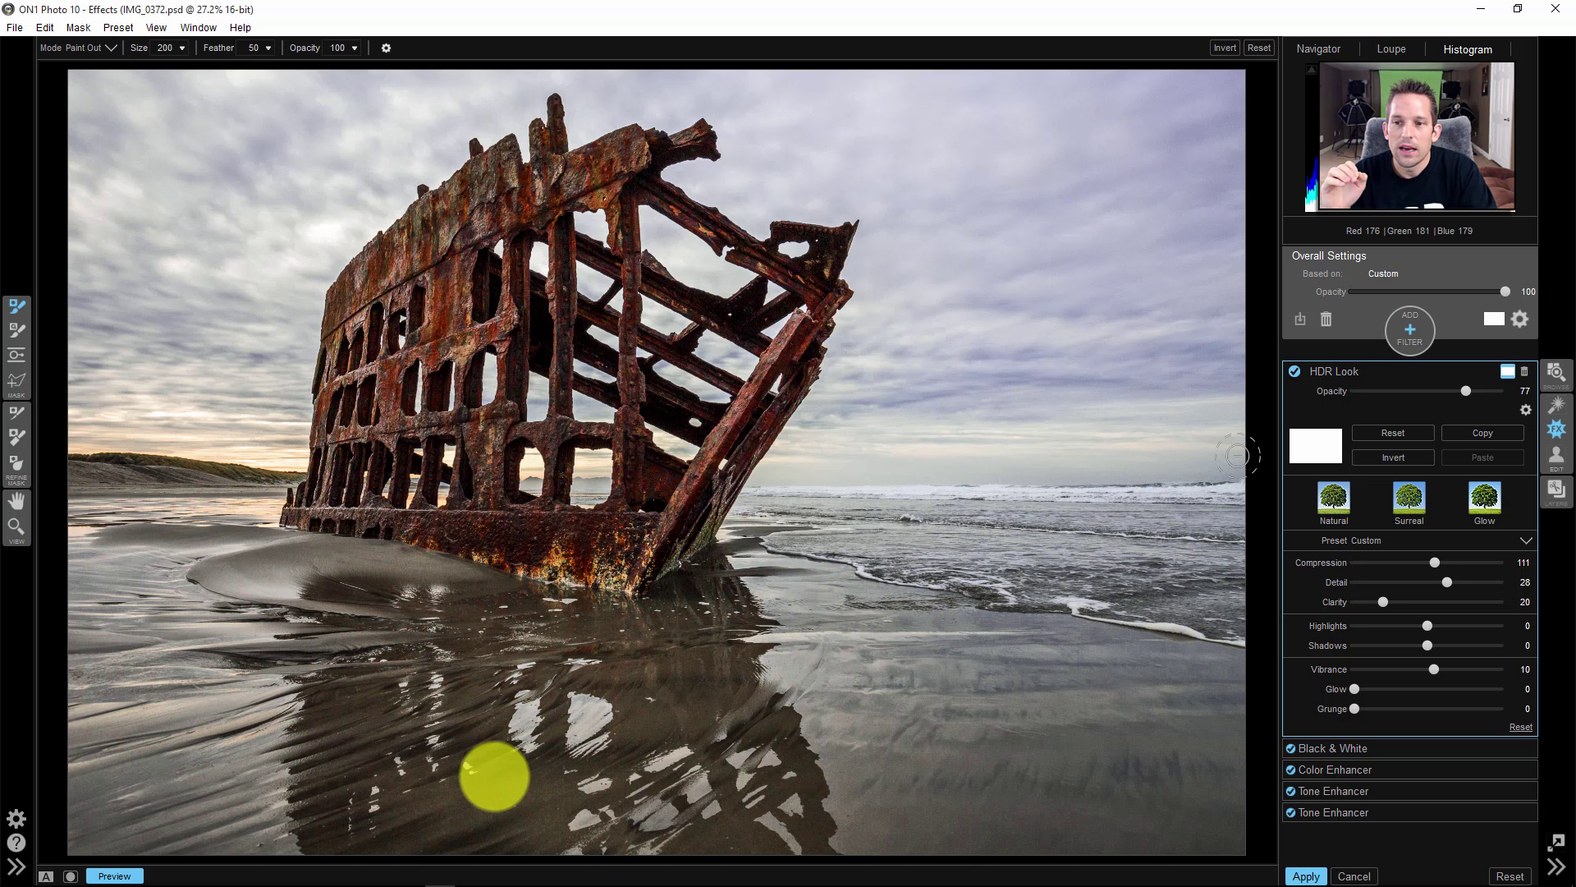
pyautogui.press(']')
pyautogui.press(']')
pyautogui.press(']')
pyautogui.press(']')
pyautogui.press(']')
pyautogui.press(']')
pyautogui.press(']')
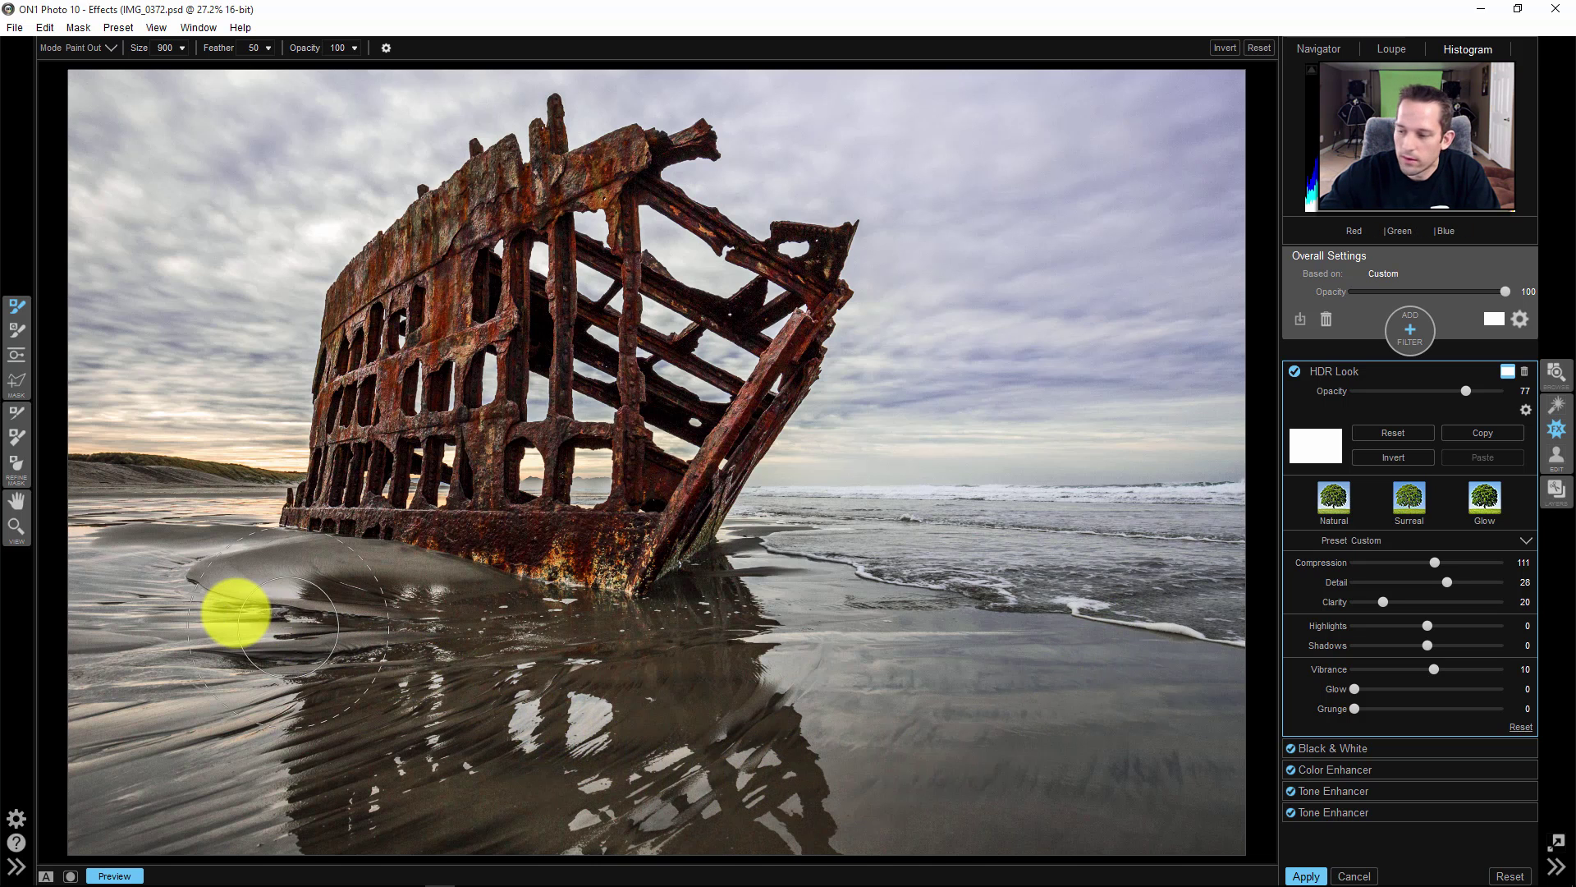
pyautogui.moveTo(225, 581)
pyautogui.mouseDown()
pyautogui.moveTo(303, 613)
pyautogui.moveTo(483, 641)
pyautogui.moveTo(1119, 594)
pyautogui.moveTo(1088, 592)
pyautogui.mouseUp()
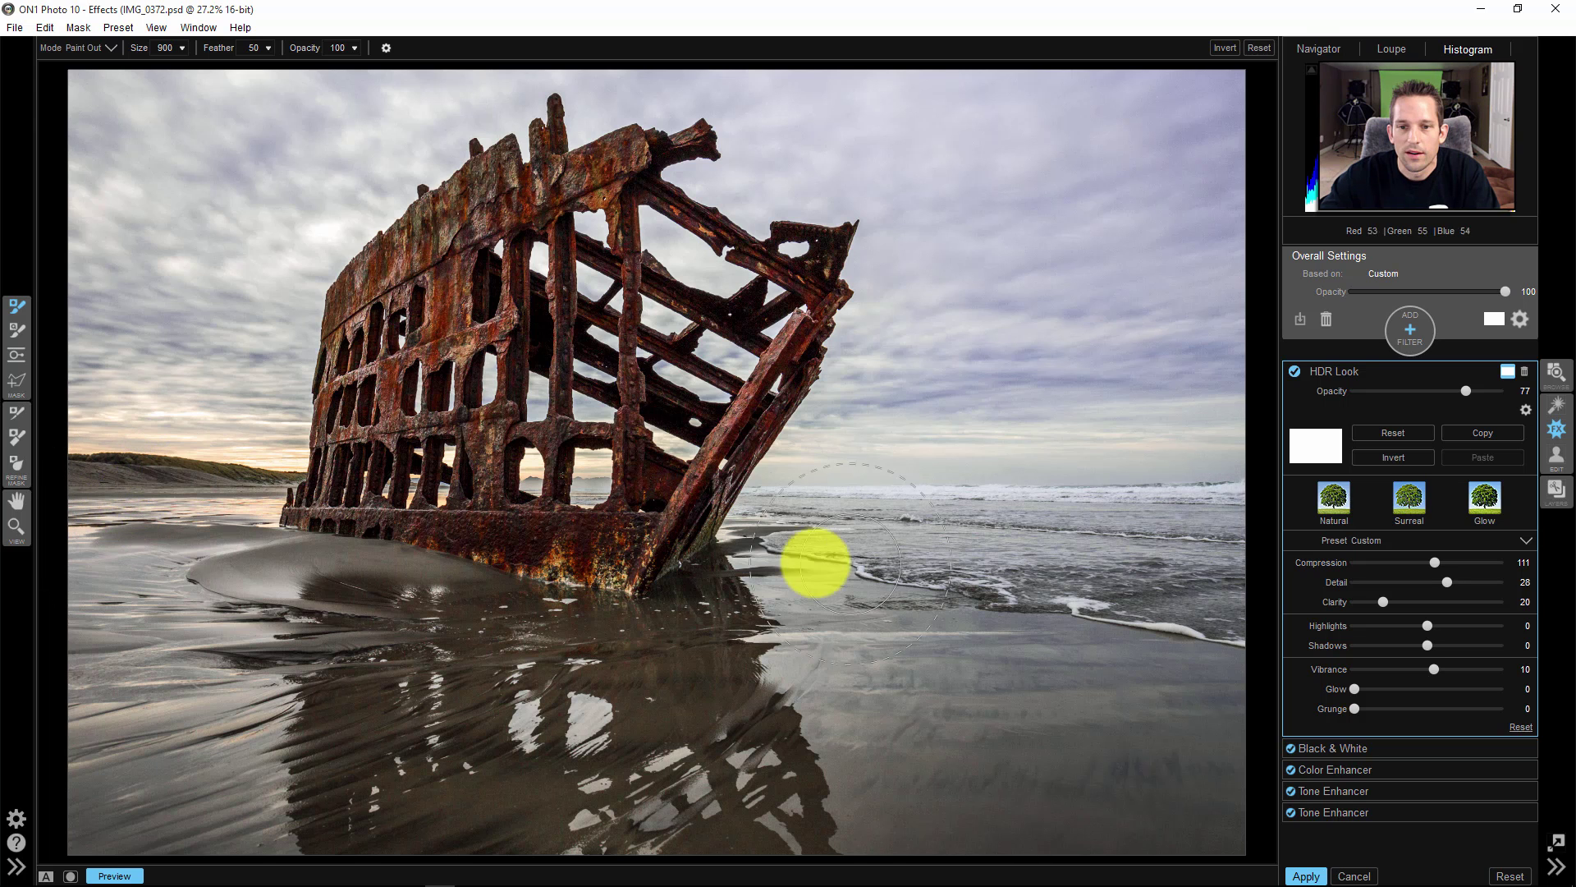
pyautogui.moveTo(898, 561)
pyautogui.mouseDown()
pyautogui.moveTo(1295, 598)
pyautogui.moveTo(1239, 687)
pyautogui.mouseUp()
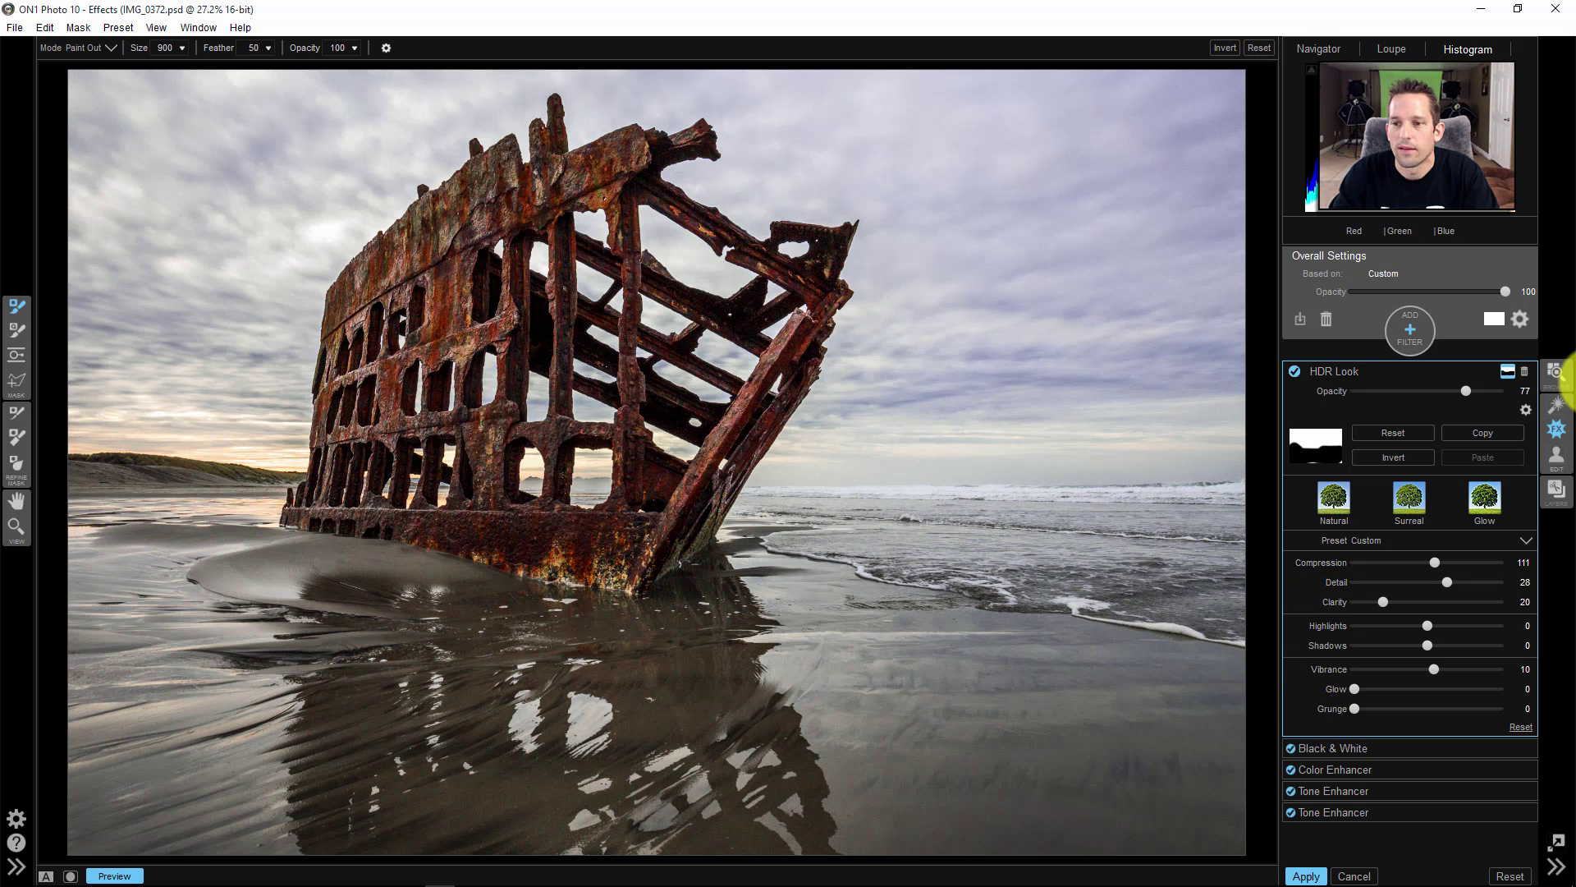
pyautogui.click(1321, 371)
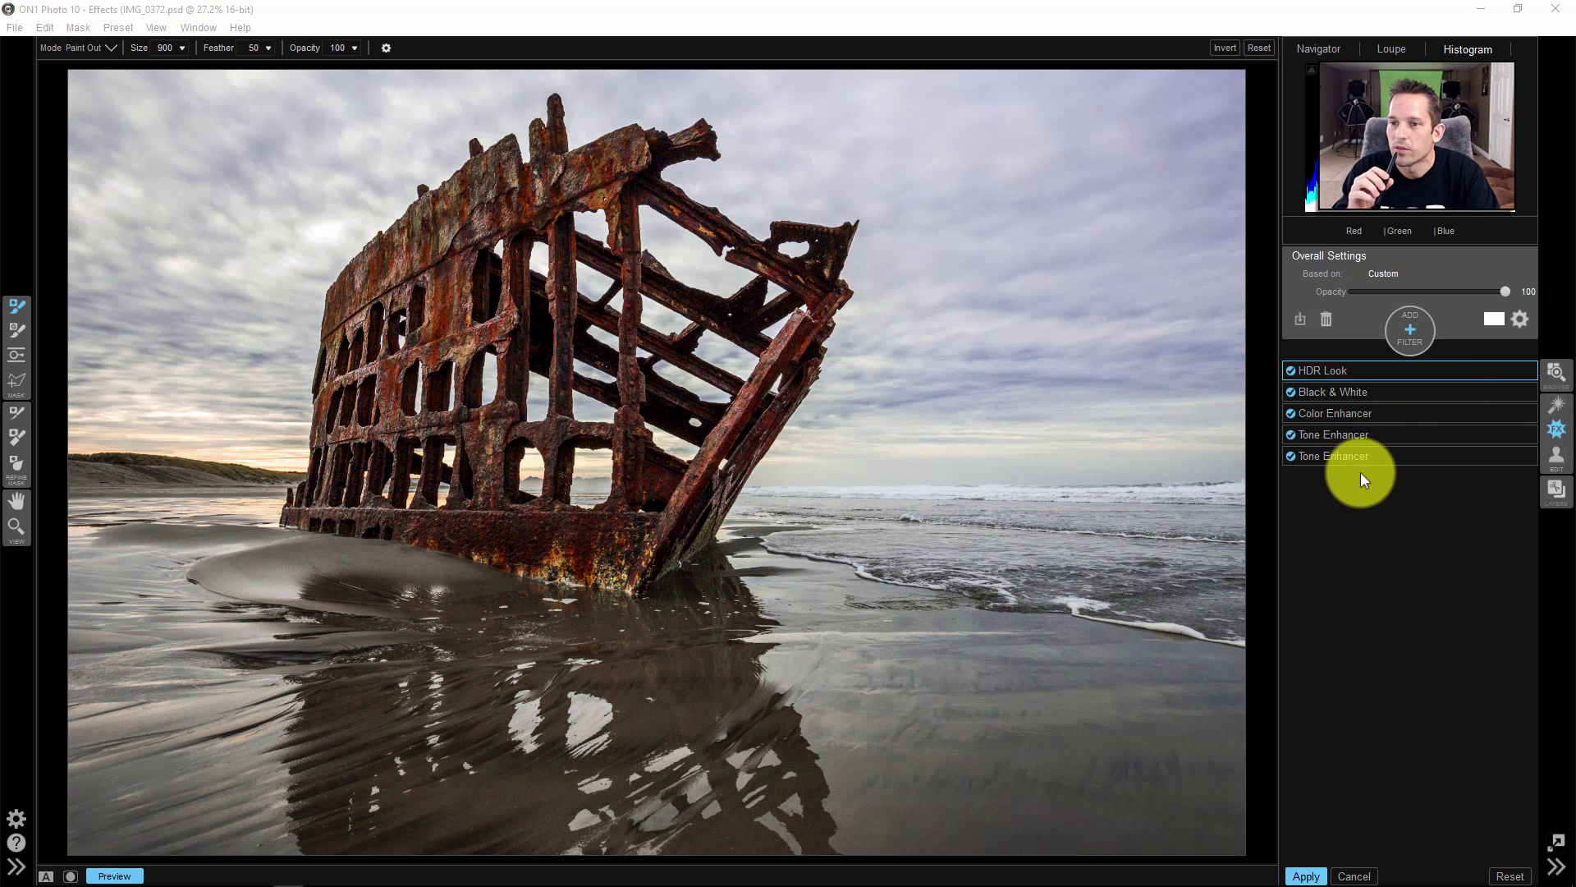
# Add a Sunshine filter with amount 63, warmth 2 and glow 14.
pyautogui.click(1409, 338)
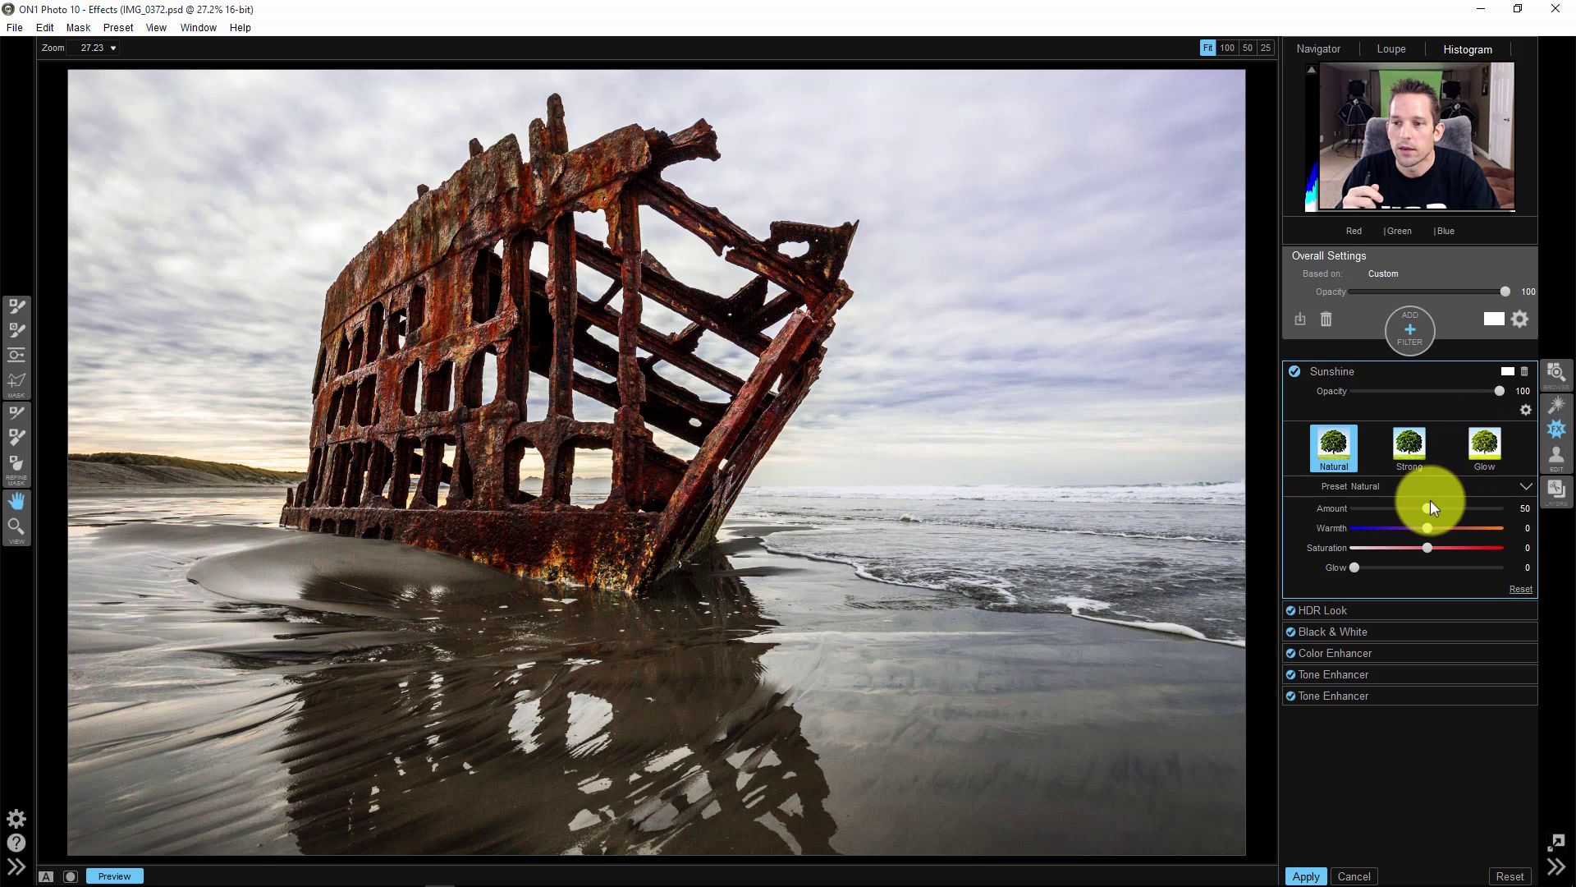
pyautogui.moveTo(1426, 509); pyautogui.dragTo(1453, 505)
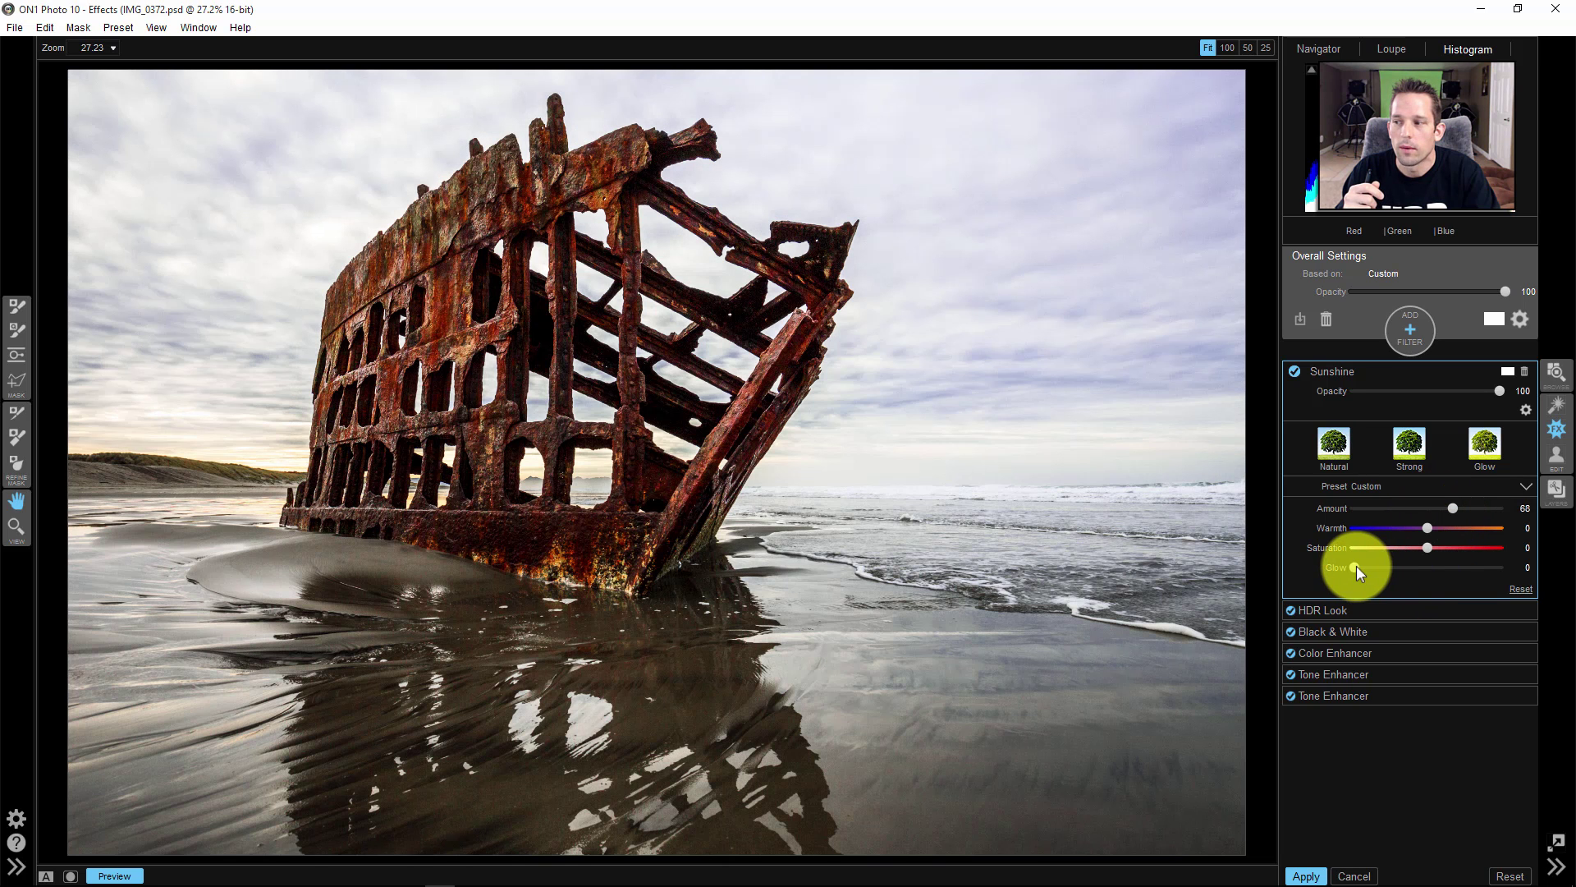
pyautogui.moveTo(1377, 568)
pyautogui.mouseDown()
pyautogui.moveTo(1391, 568)
pyautogui.moveTo(1375, 570)
pyautogui.mouseUp()
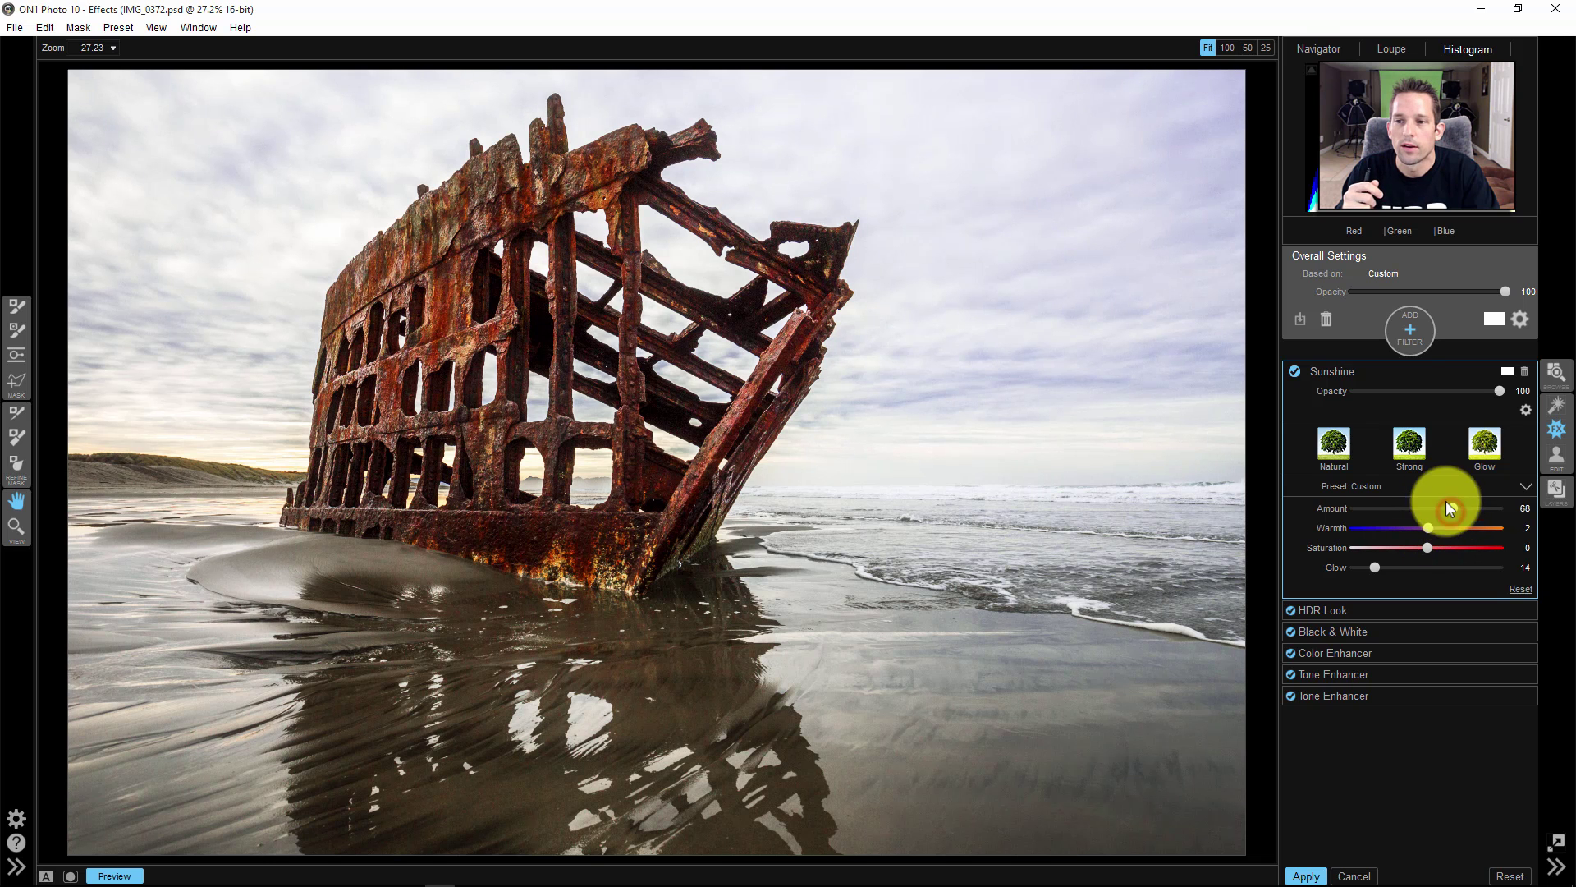
# Set the Sunshine filter's opacity to 86 with highlight protection 12 and shadow protection 18, and collapse the filter.
pyautogui.click(1524, 409)
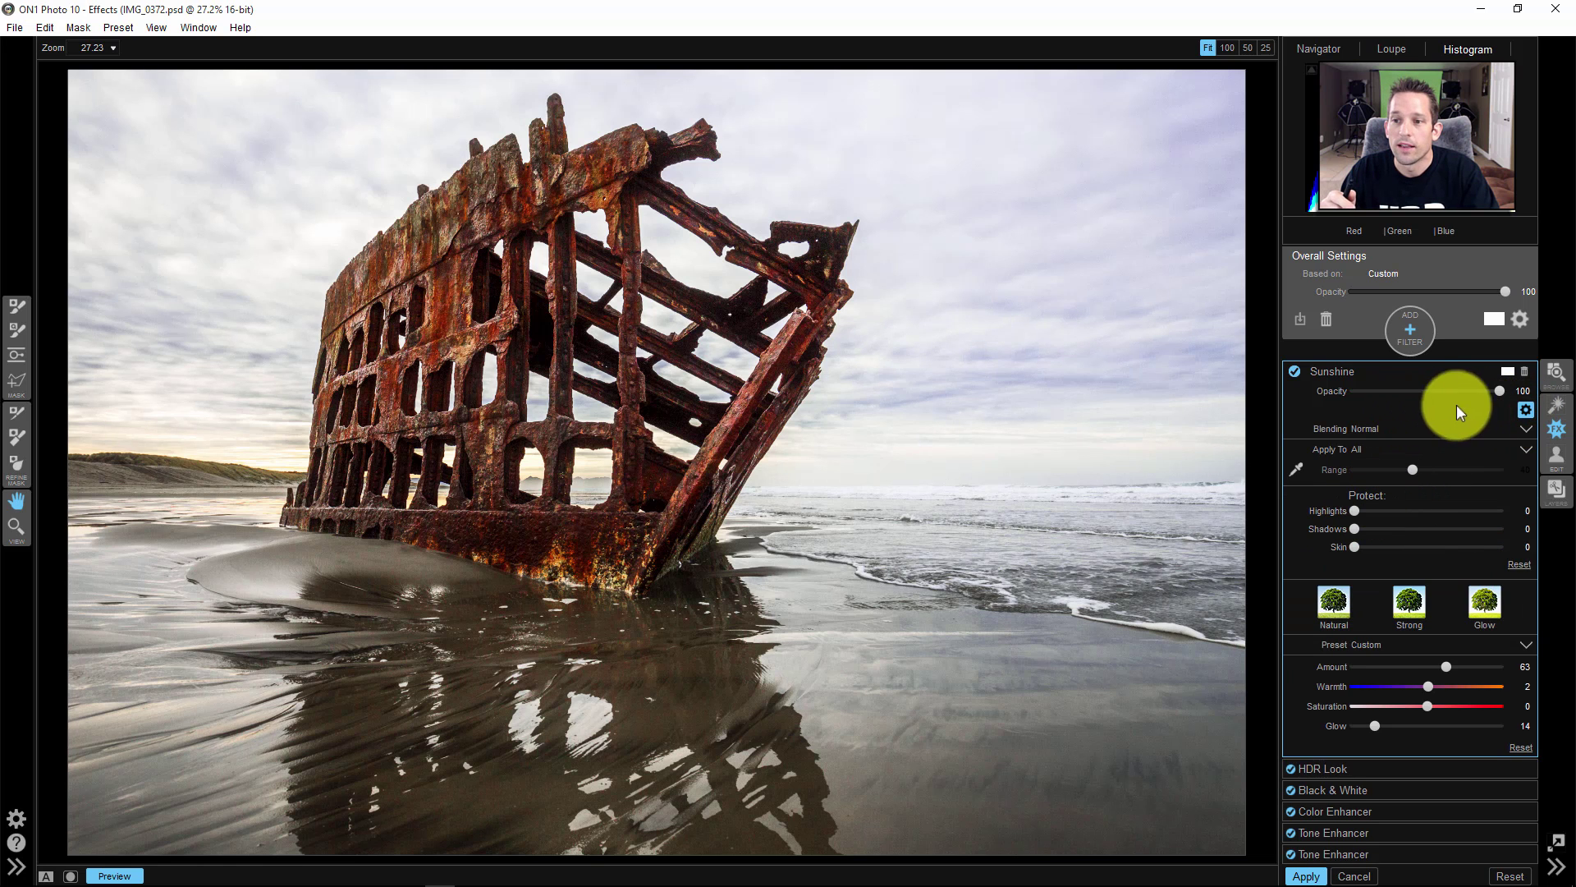
pyautogui.moveTo(1496, 395)
pyautogui.mouseDown()
pyautogui.moveTo(1466, 394)
pyautogui.moveTo(1535, 394)
pyautogui.moveTo(1480, 396)
pyautogui.mouseUp()
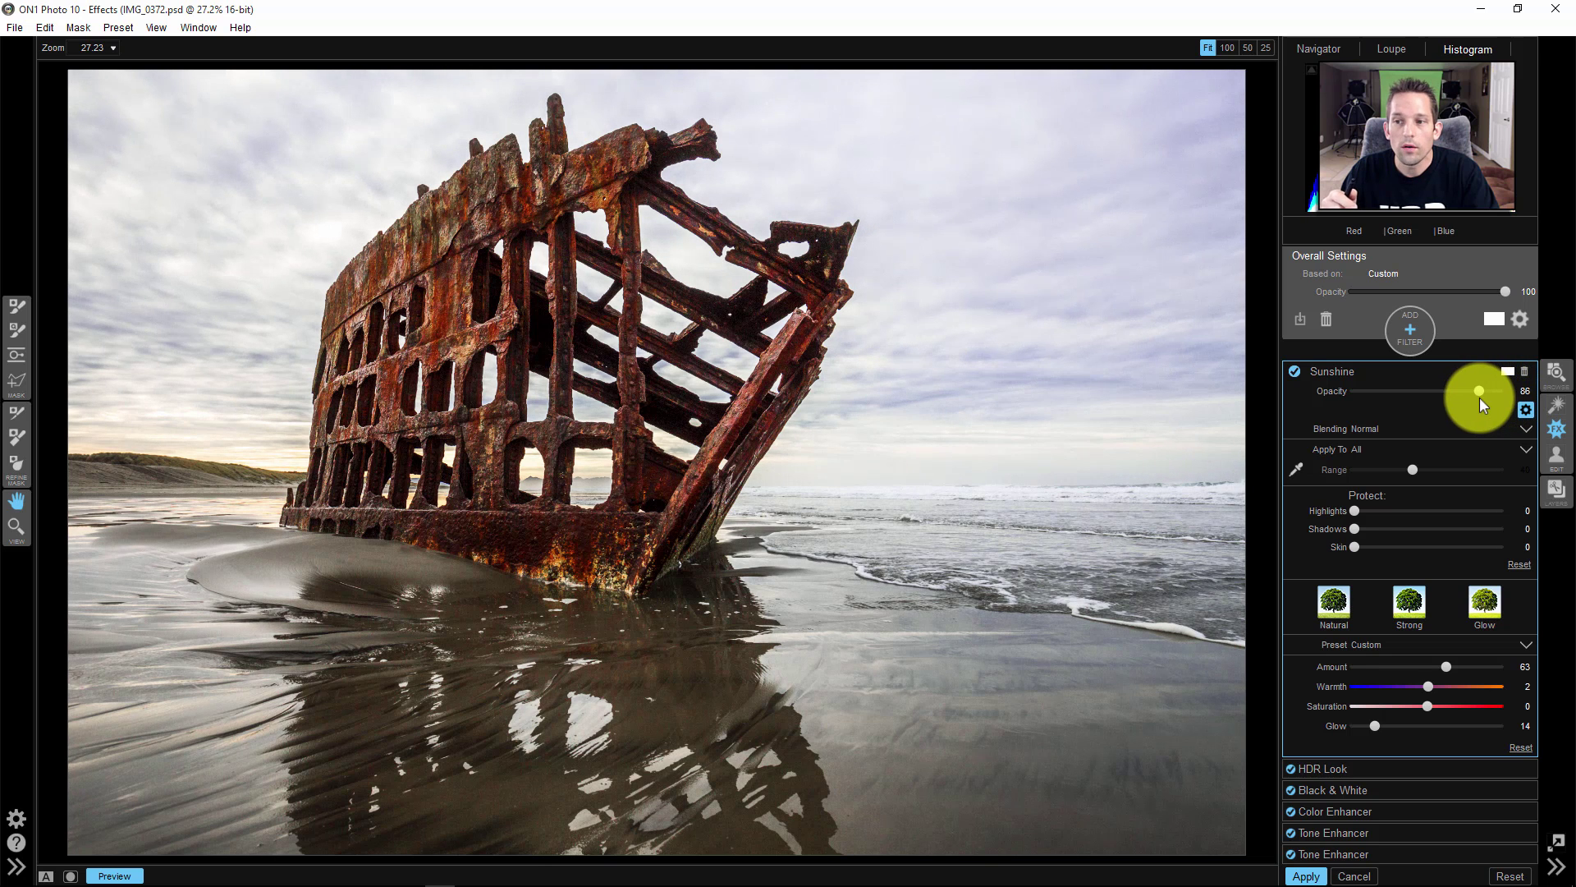
pyautogui.moveTo(1442, 503); pyautogui.dragTo(1376, 519)
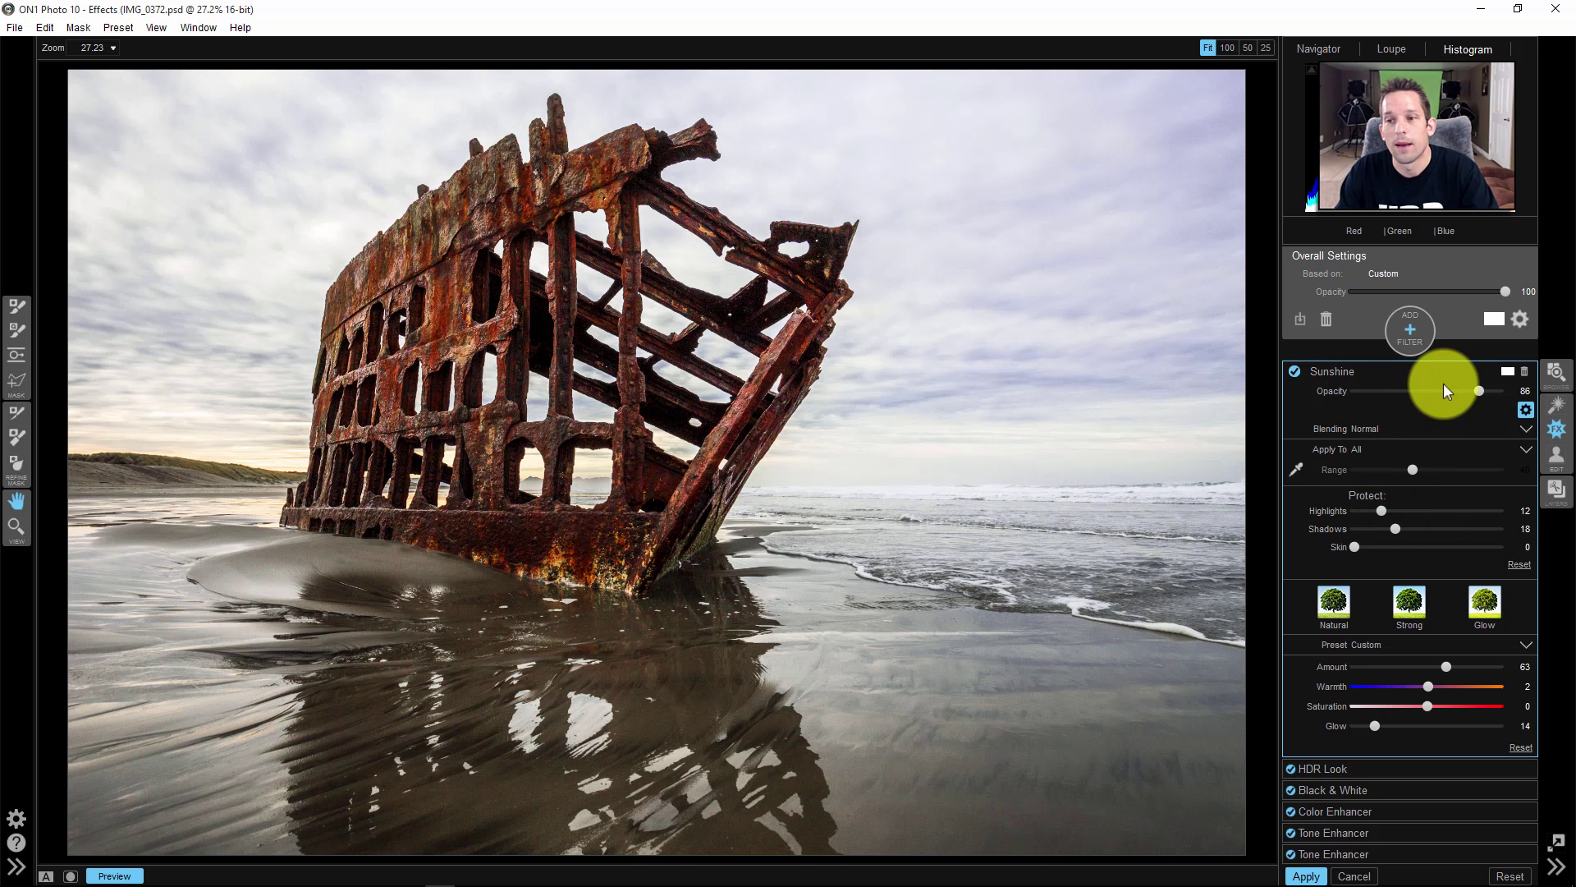
pyautogui.click(1344, 371)
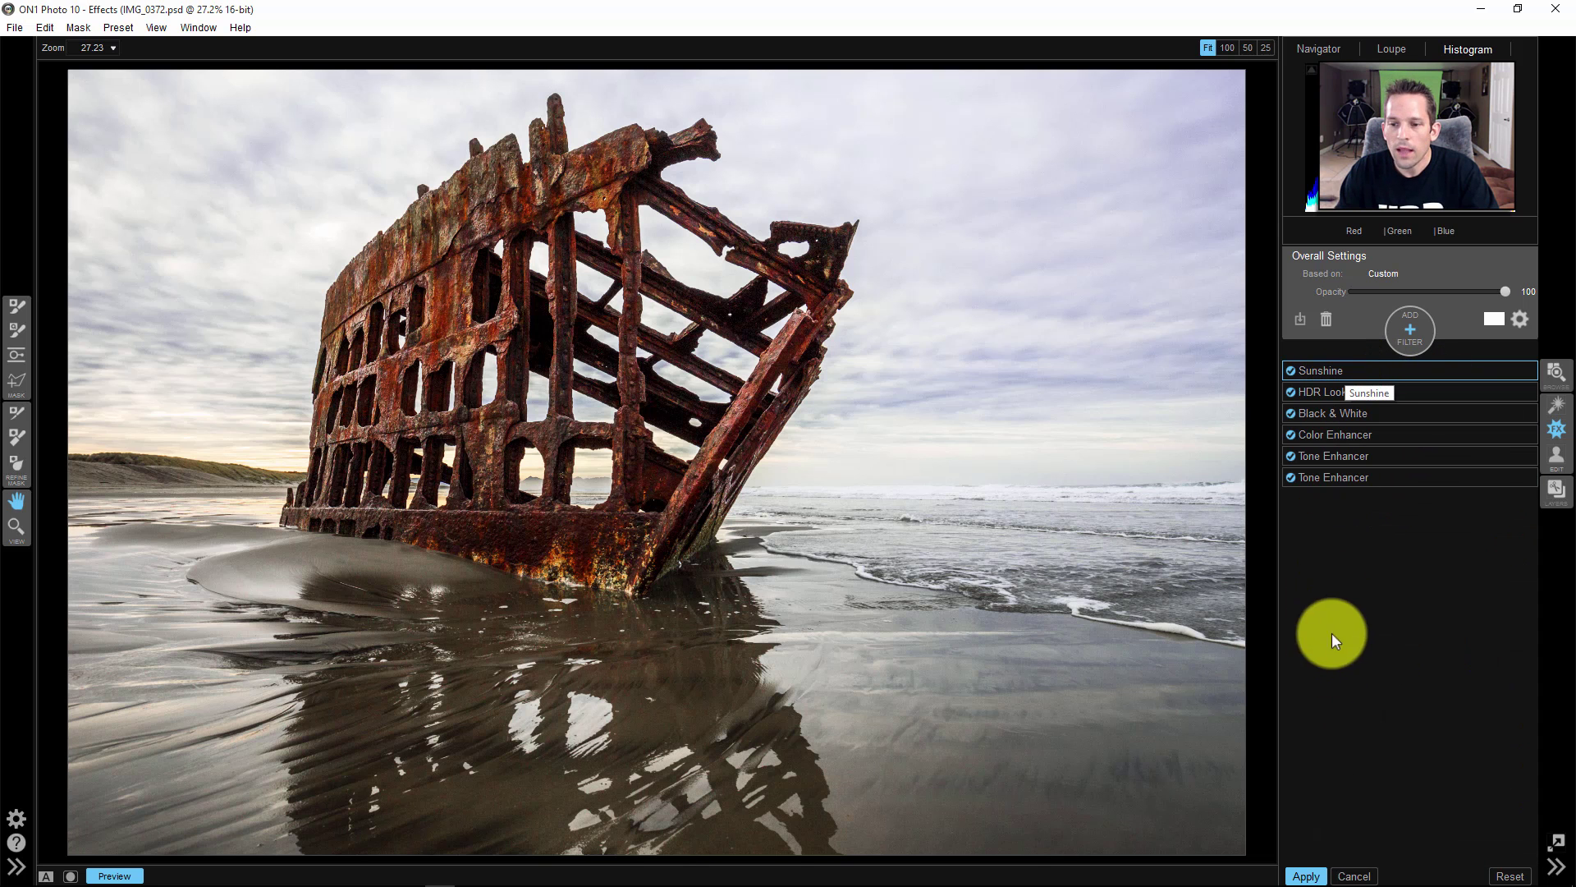
# Add a Vignette filter with brightness -100, size 13, feather 0 and roundness -100 to expose its hard edges.
pyautogui.click(1406, 340)
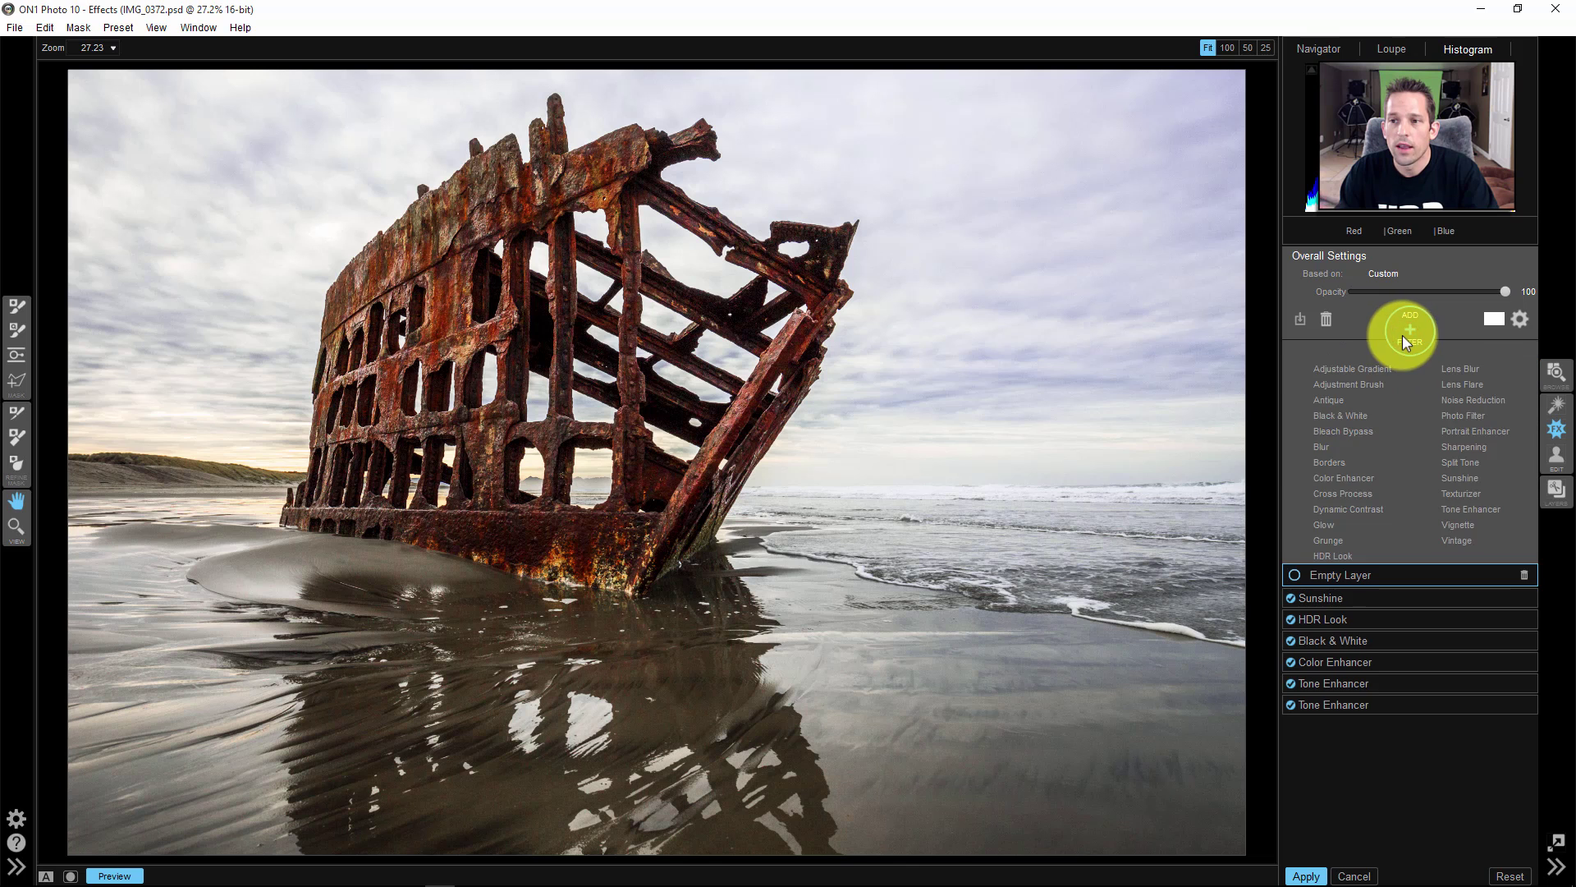
pyautogui.click(1435, 522)
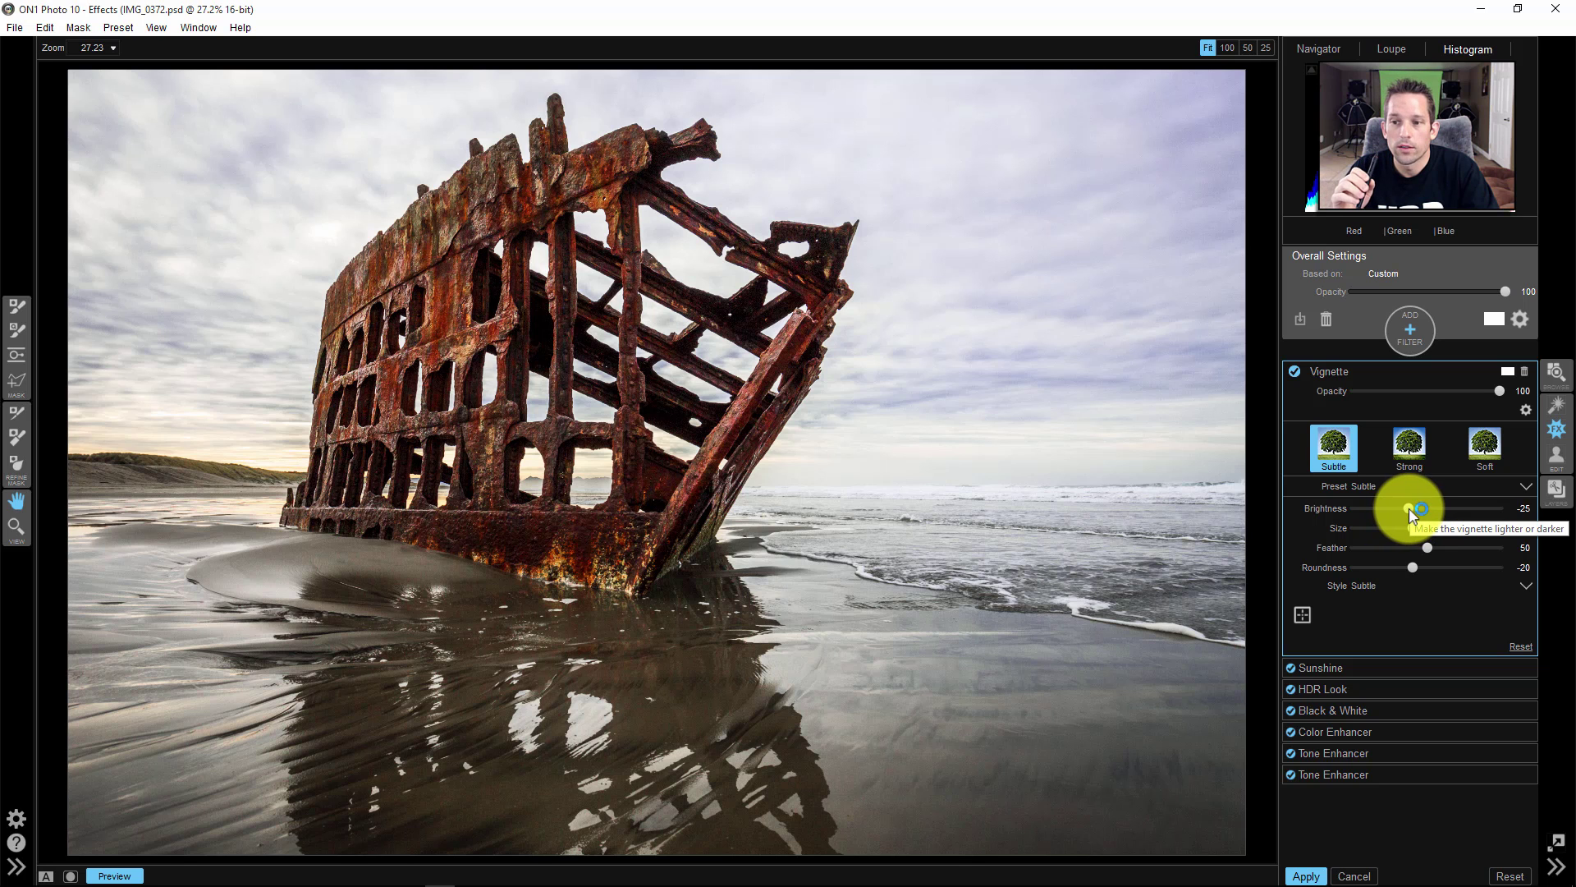
pyautogui.moveTo(1411, 510); pyautogui.dragTo(1338, 510)
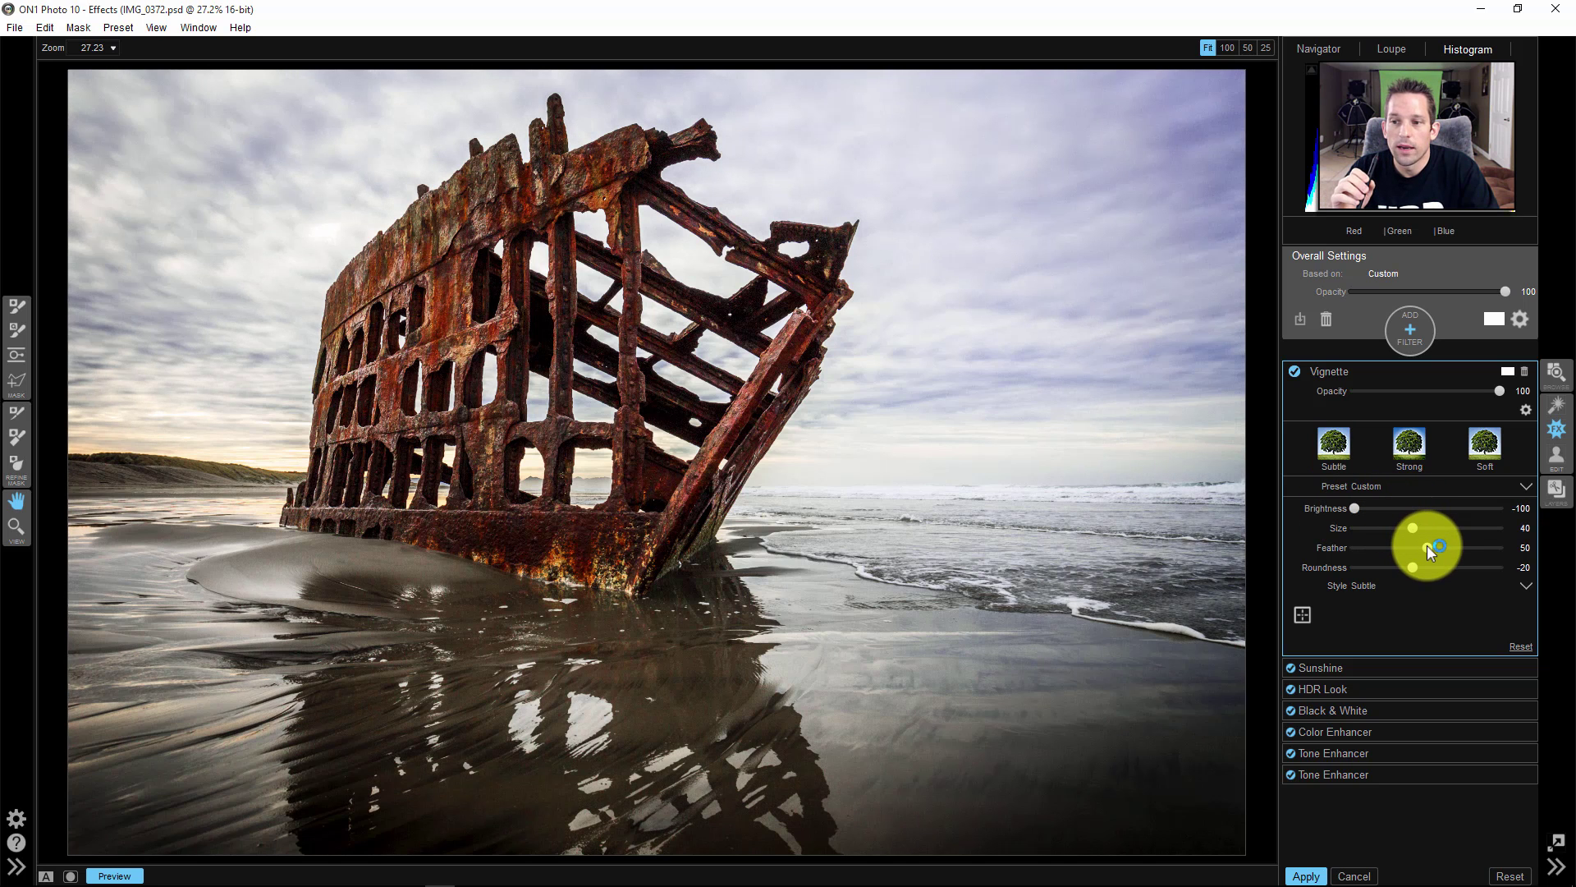
pyautogui.moveTo(1427, 547); pyautogui.dragTo(1338, 565)
pyautogui.moveTo(1421, 531); pyautogui.dragTo(1345, 531)
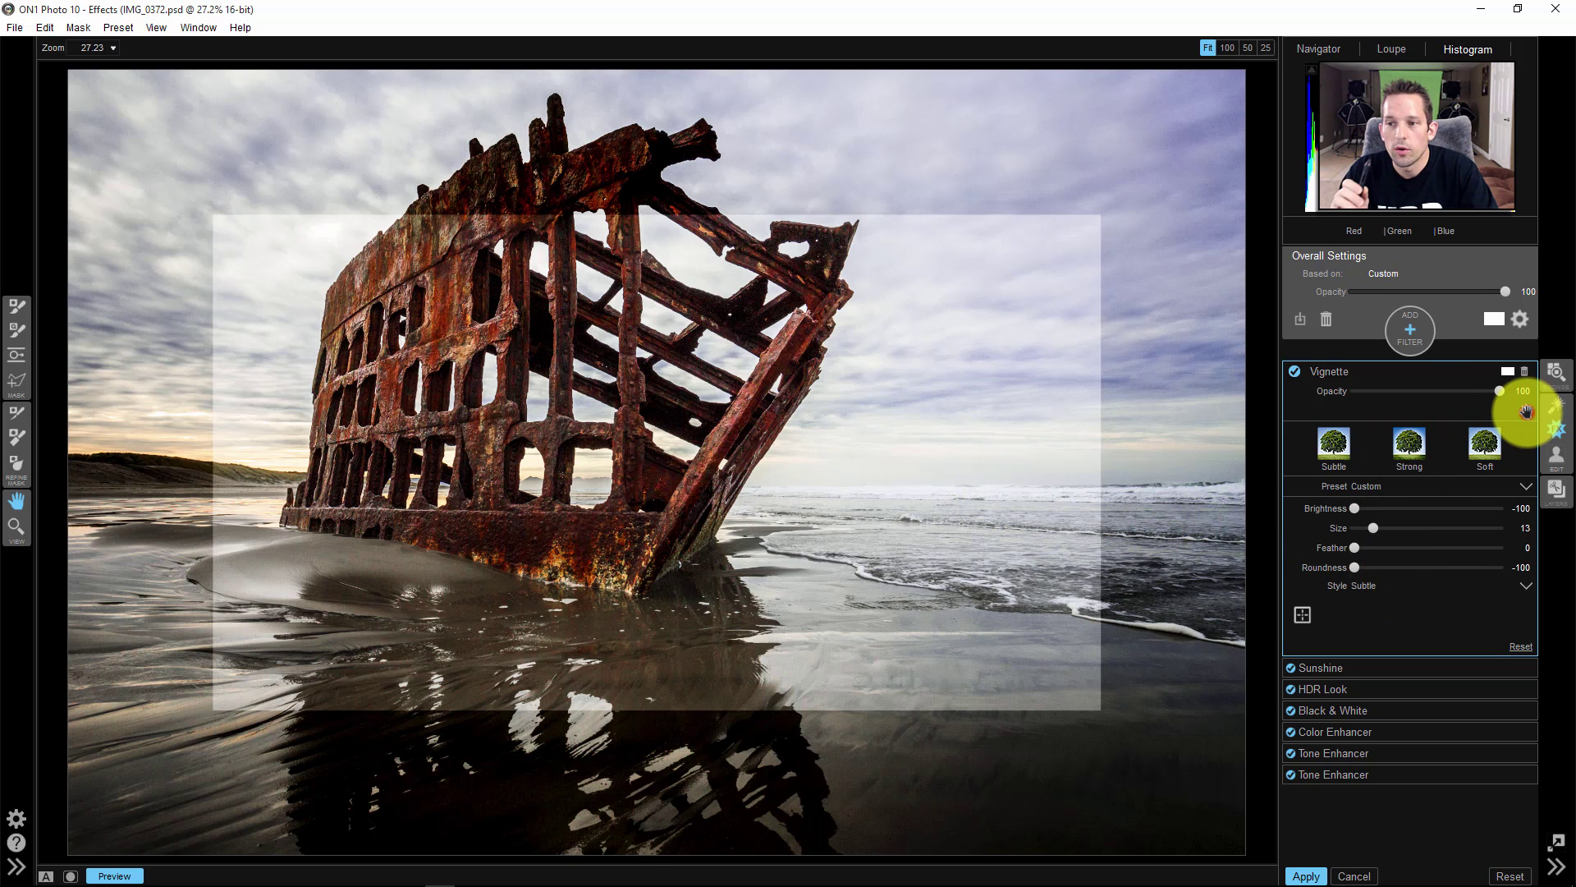
# Try raising the Vignette filter's highlight protection and return it to 0.
pyautogui.click(1526, 410)
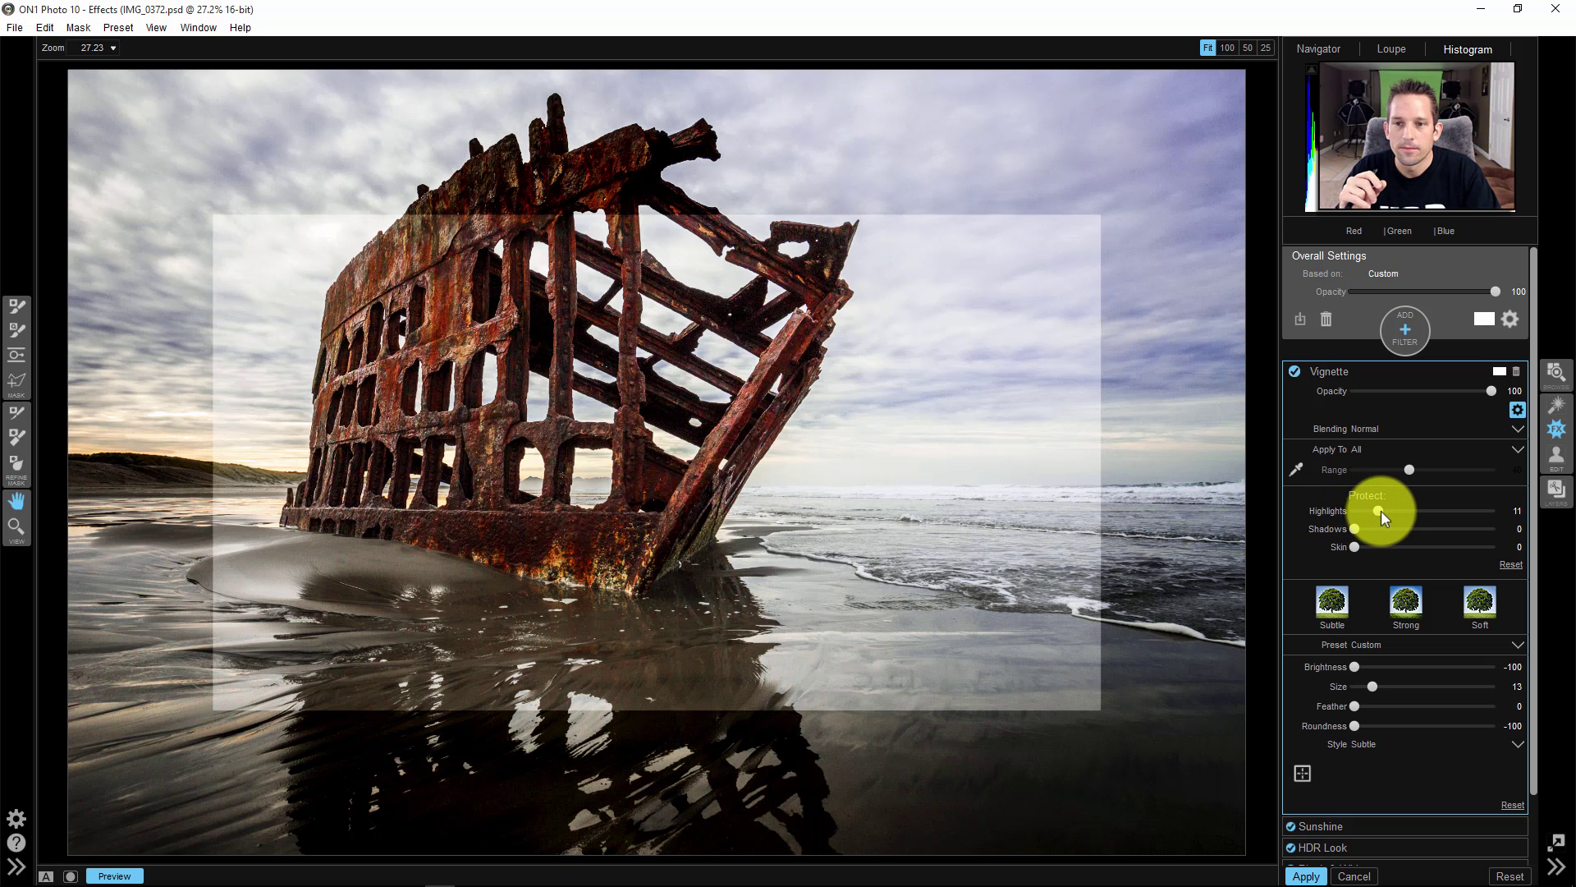
pyautogui.moveTo(1418, 515); pyautogui.dragTo(1328, 510)
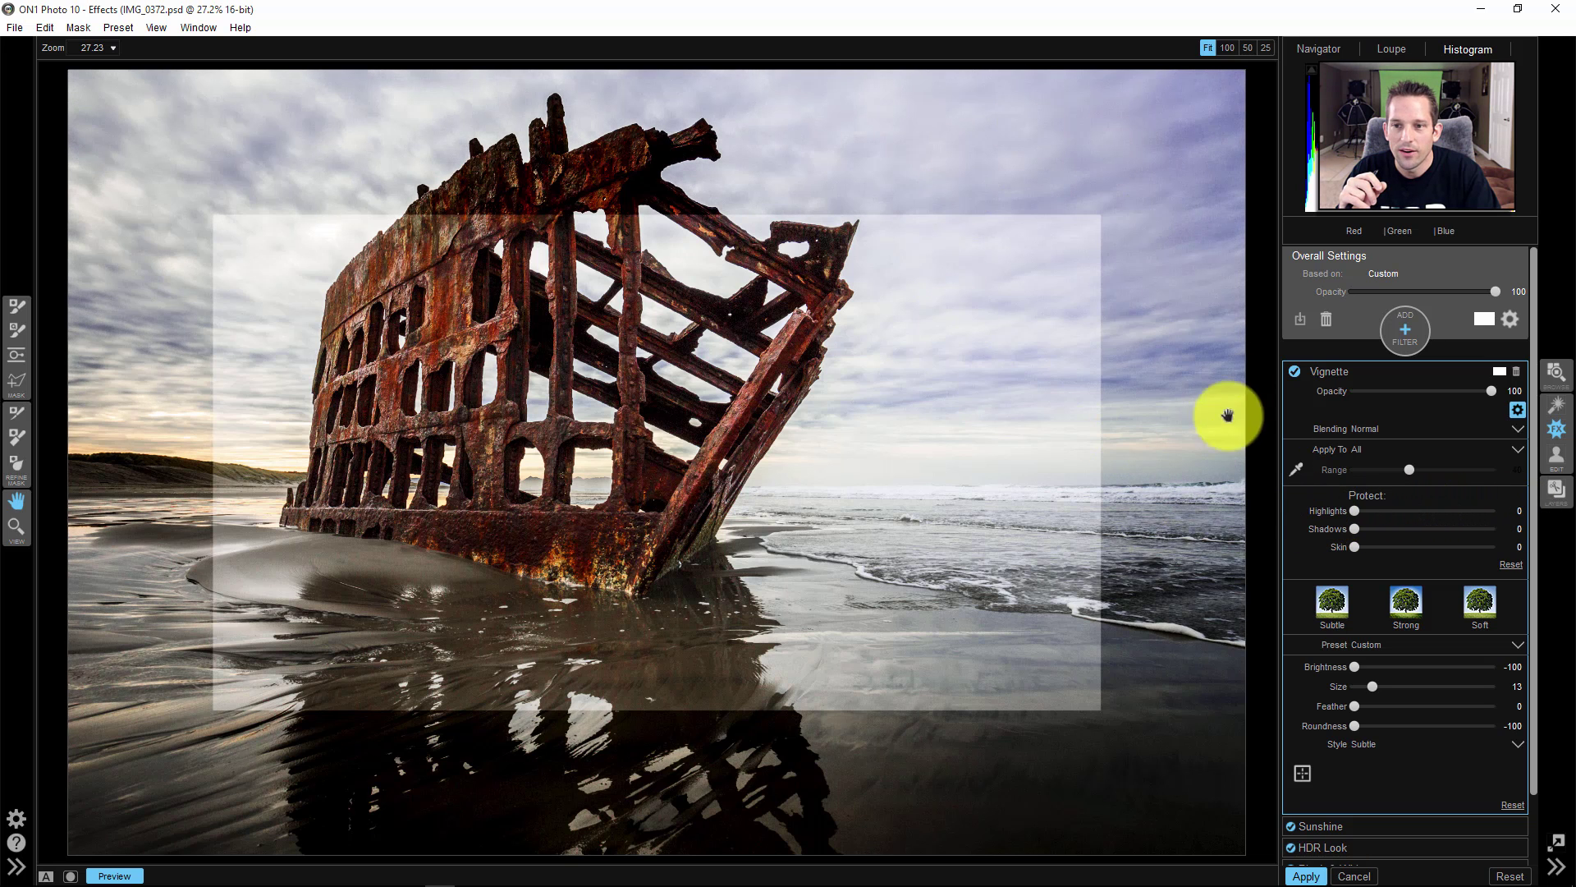
# Raise the Vignette filter's highlight protection to 64.
pyautogui.click(1355, 512)
pyautogui.moveTo(1362, 517); pyautogui.dragTo(1541, 498)
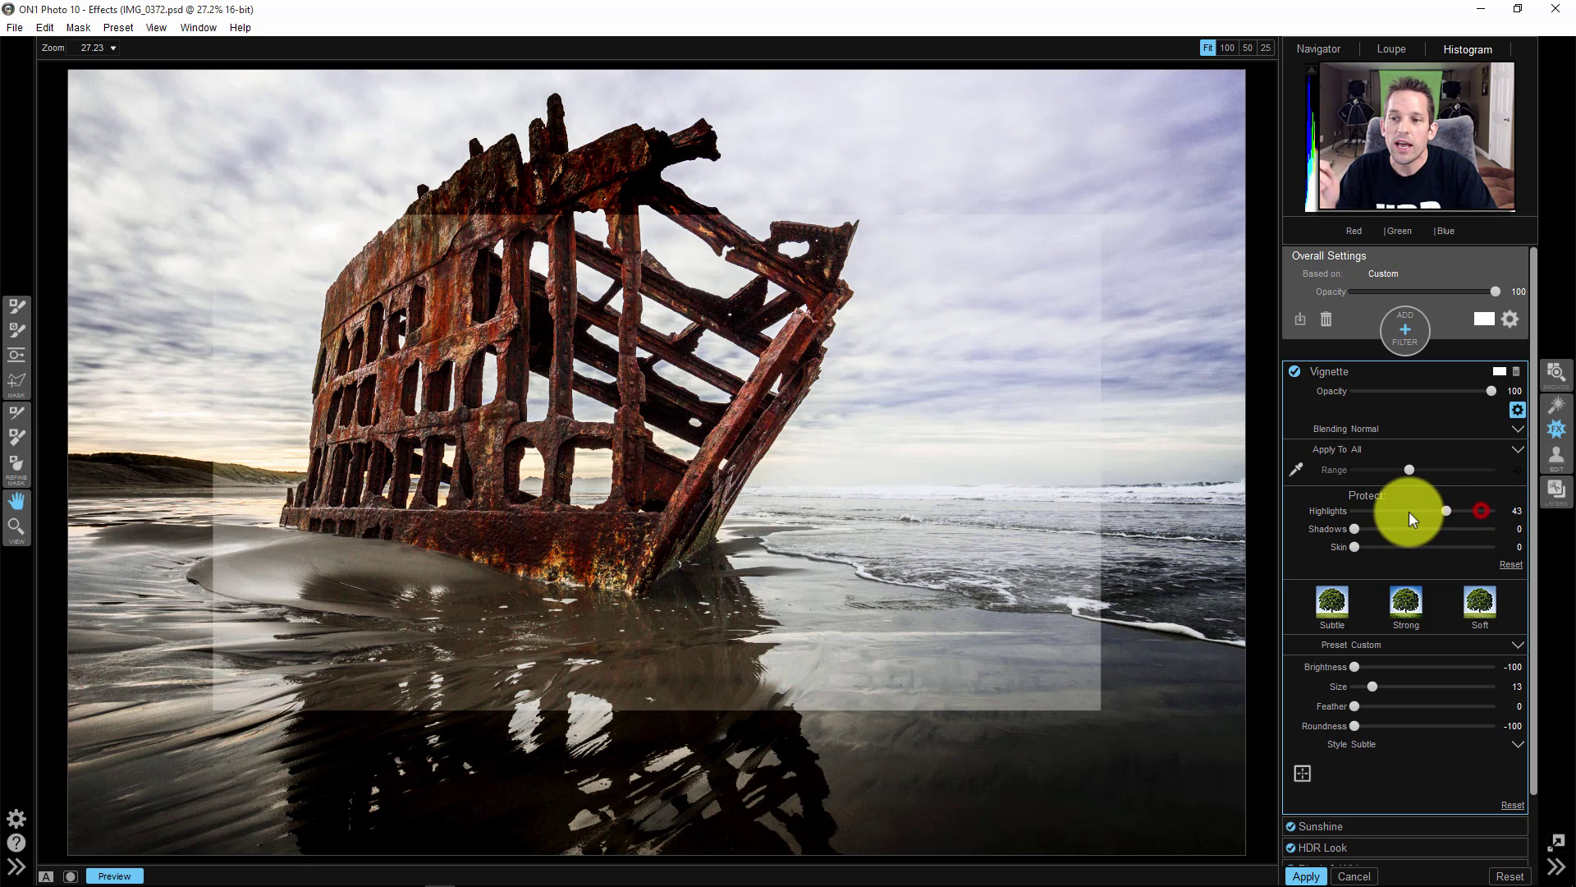
pyautogui.moveTo(1409, 511); pyautogui.dragTo(1495, 517)
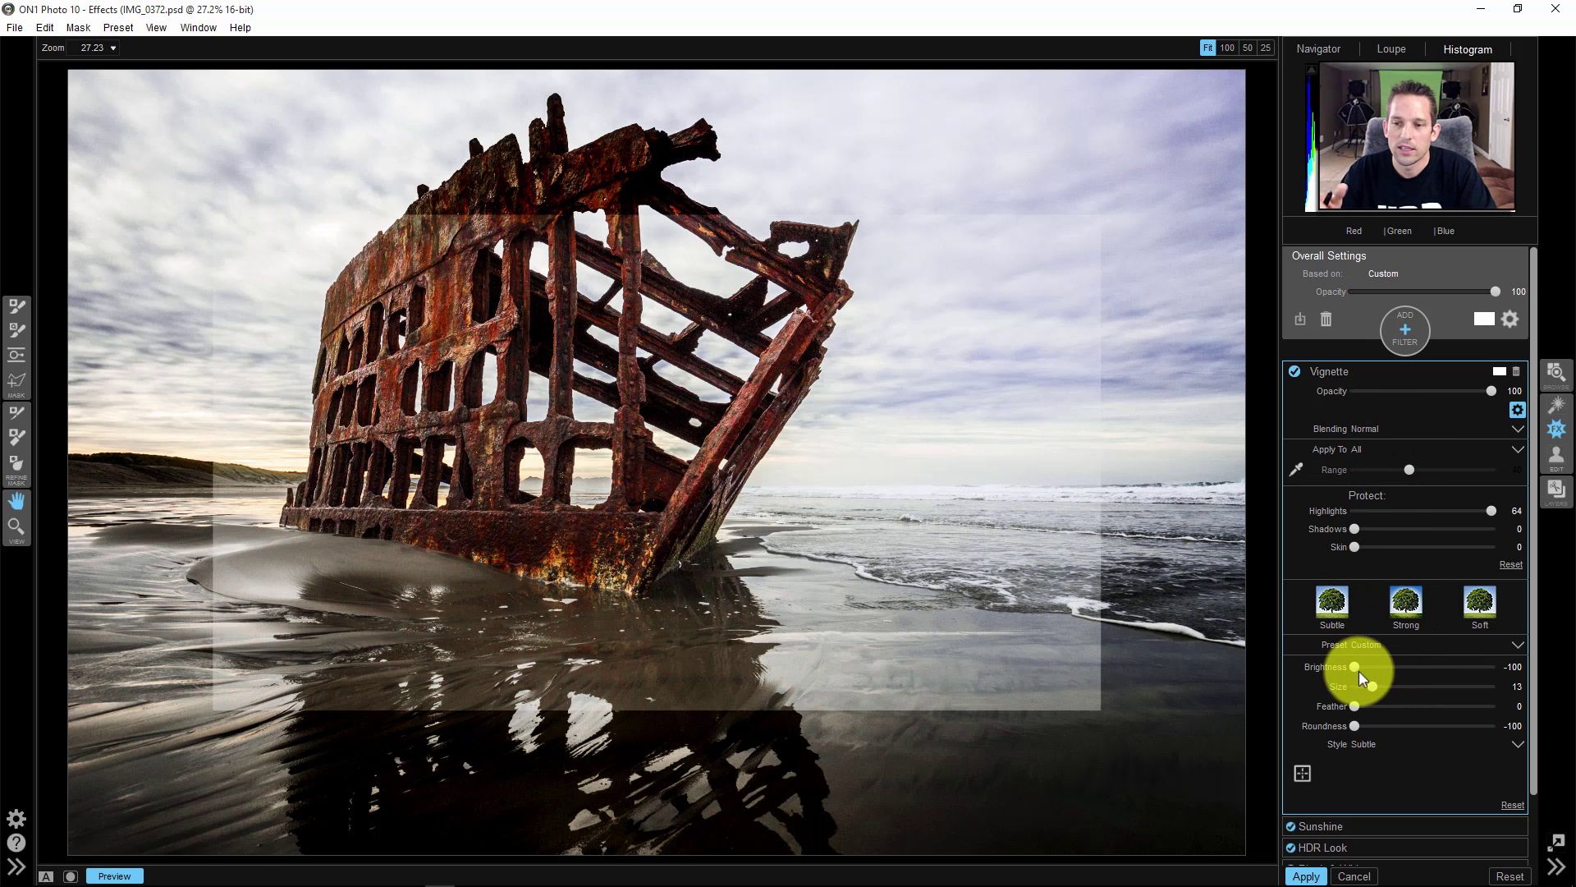
# Set the Vignette's brightness to -26, size 37, feather 80 and roundness -92, compare with the unfiltered image, and collapse the filter.
pyautogui.moveTo(1376, 687)
pyautogui.mouseDown()
pyautogui.moveTo(1389, 687)
pyautogui.moveTo(1368, 724)
pyautogui.moveTo(1392, 723)
pyautogui.moveTo(1359, 722)
pyautogui.moveTo(1402, 702)
pyautogui.mouseUp()
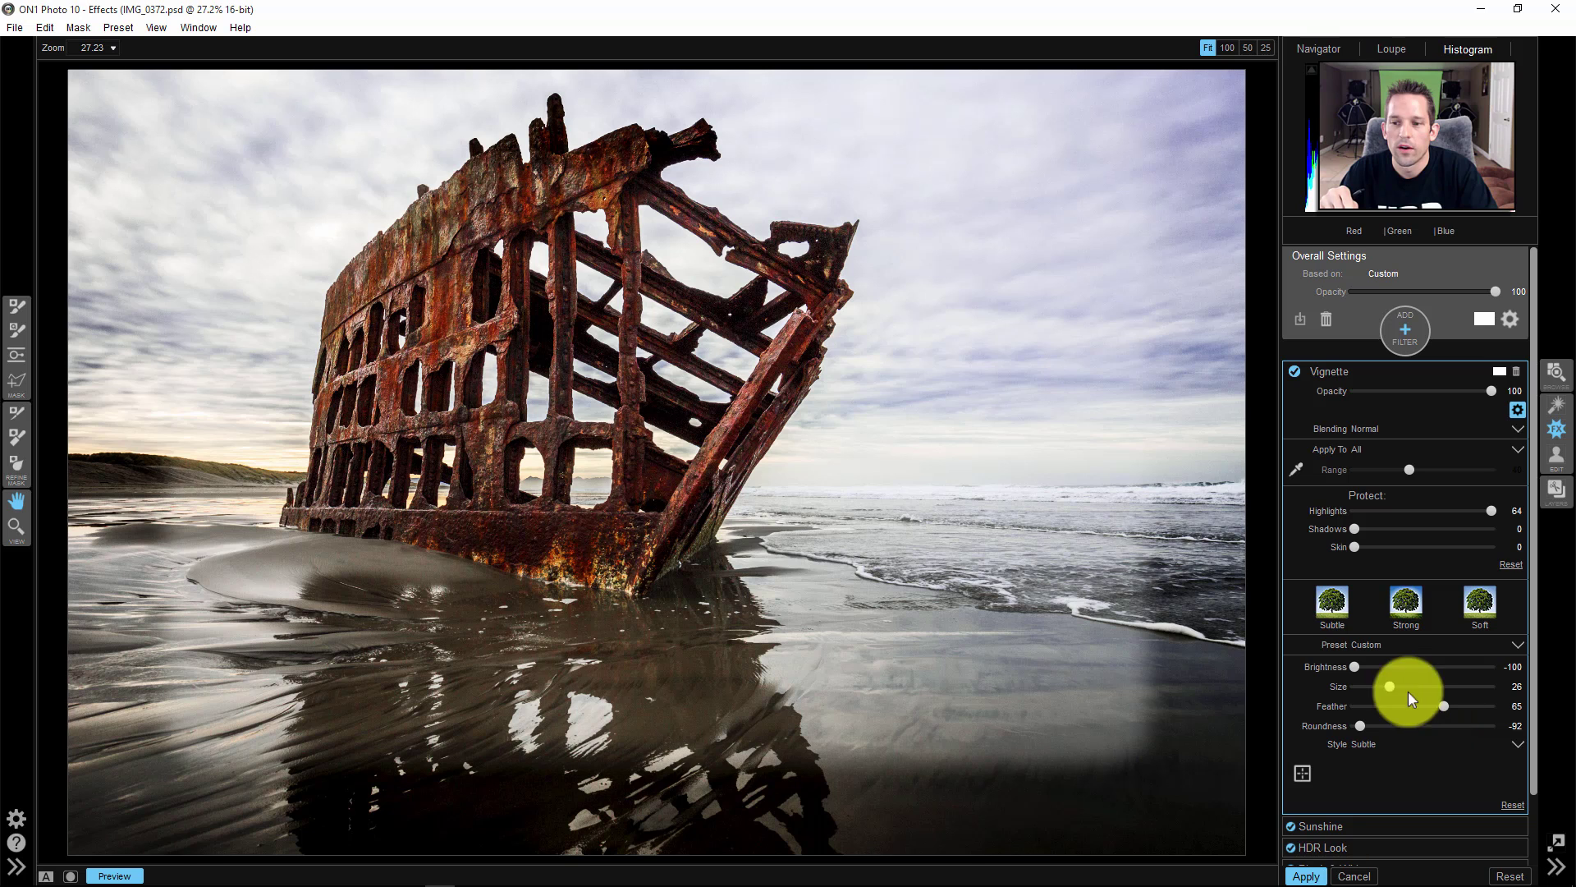
pyautogui.moveTo(1357, 666); pyautogui.dragTo(1390, 673)
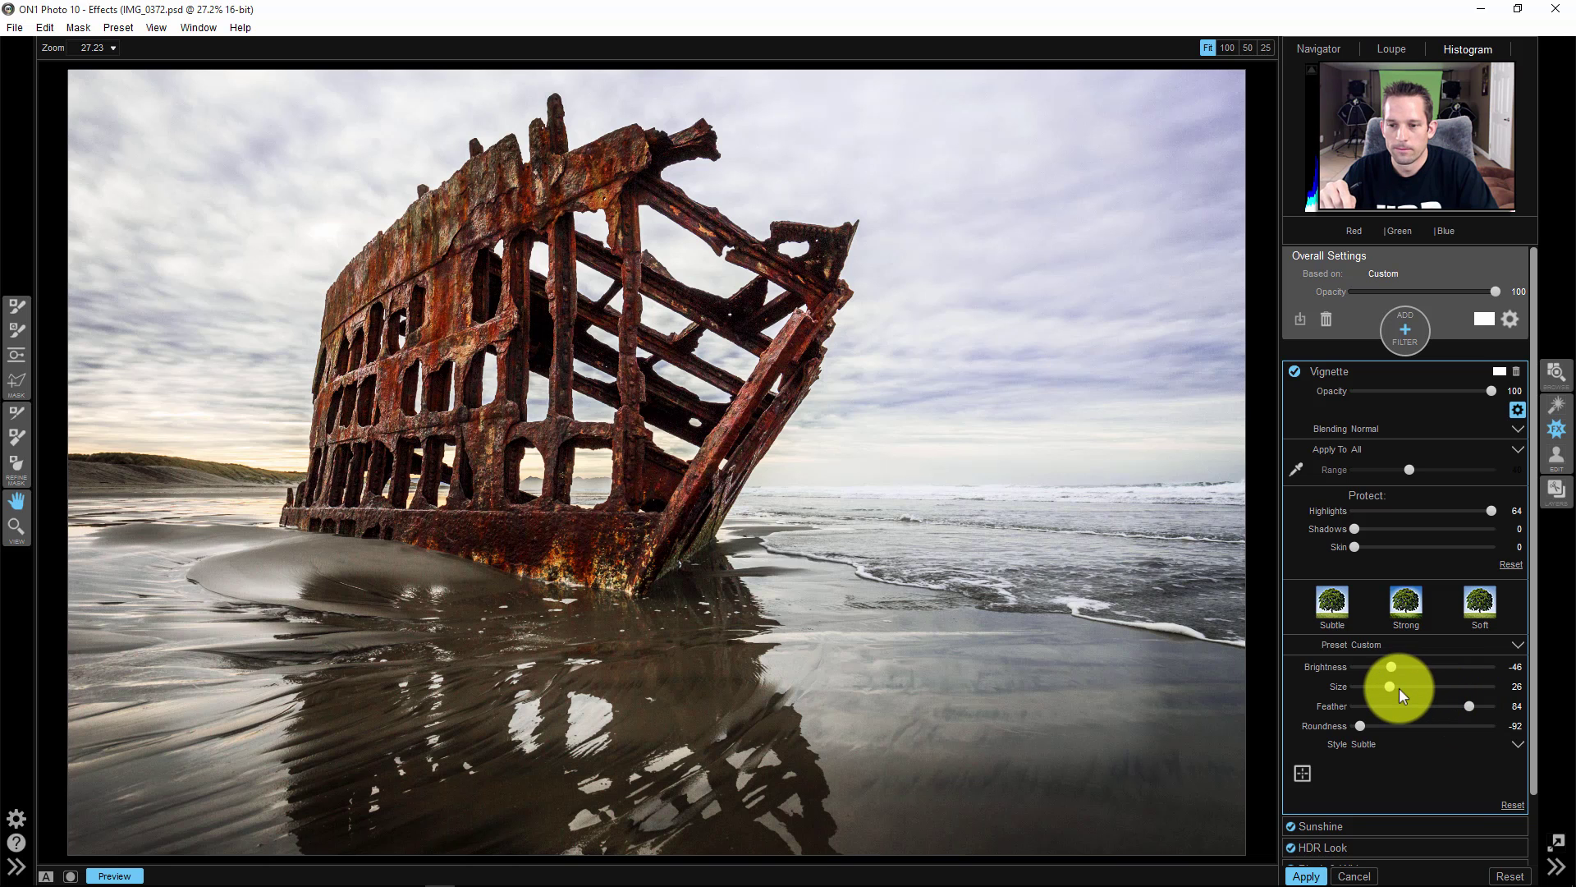
pyautogui.moveTo(1390, 687); pyautogui.dragTo(1409, 686)
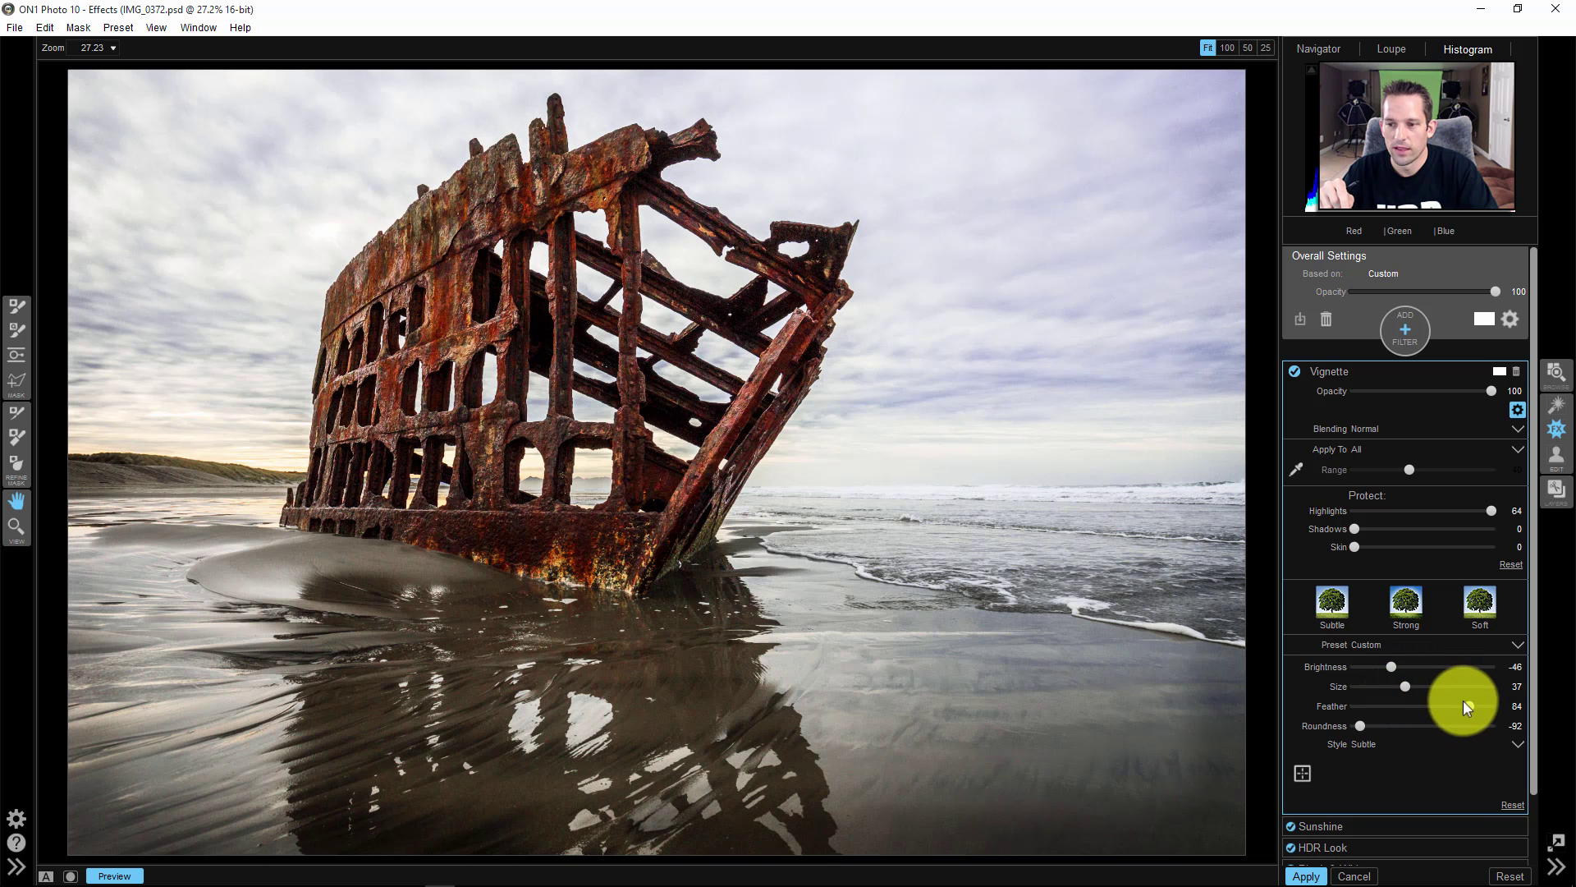
pyautogui.moveTo(1473, 701); pyautogui.dragTo(1469, 703)
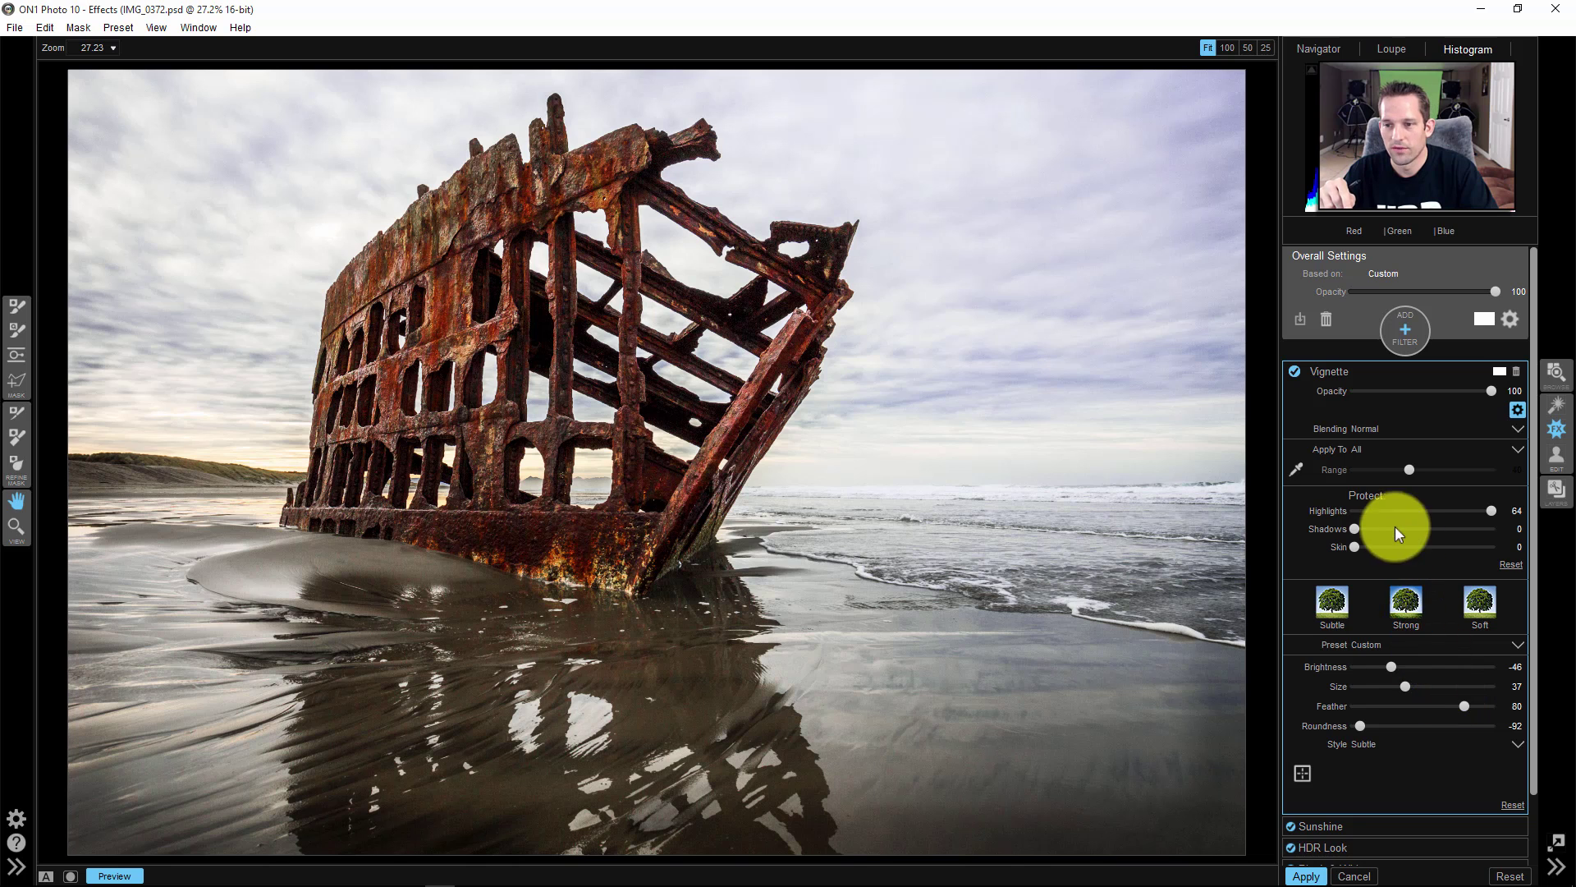
pyautogui.moveTo(1391, 665); pyautogui.dragTo(1407, 666)
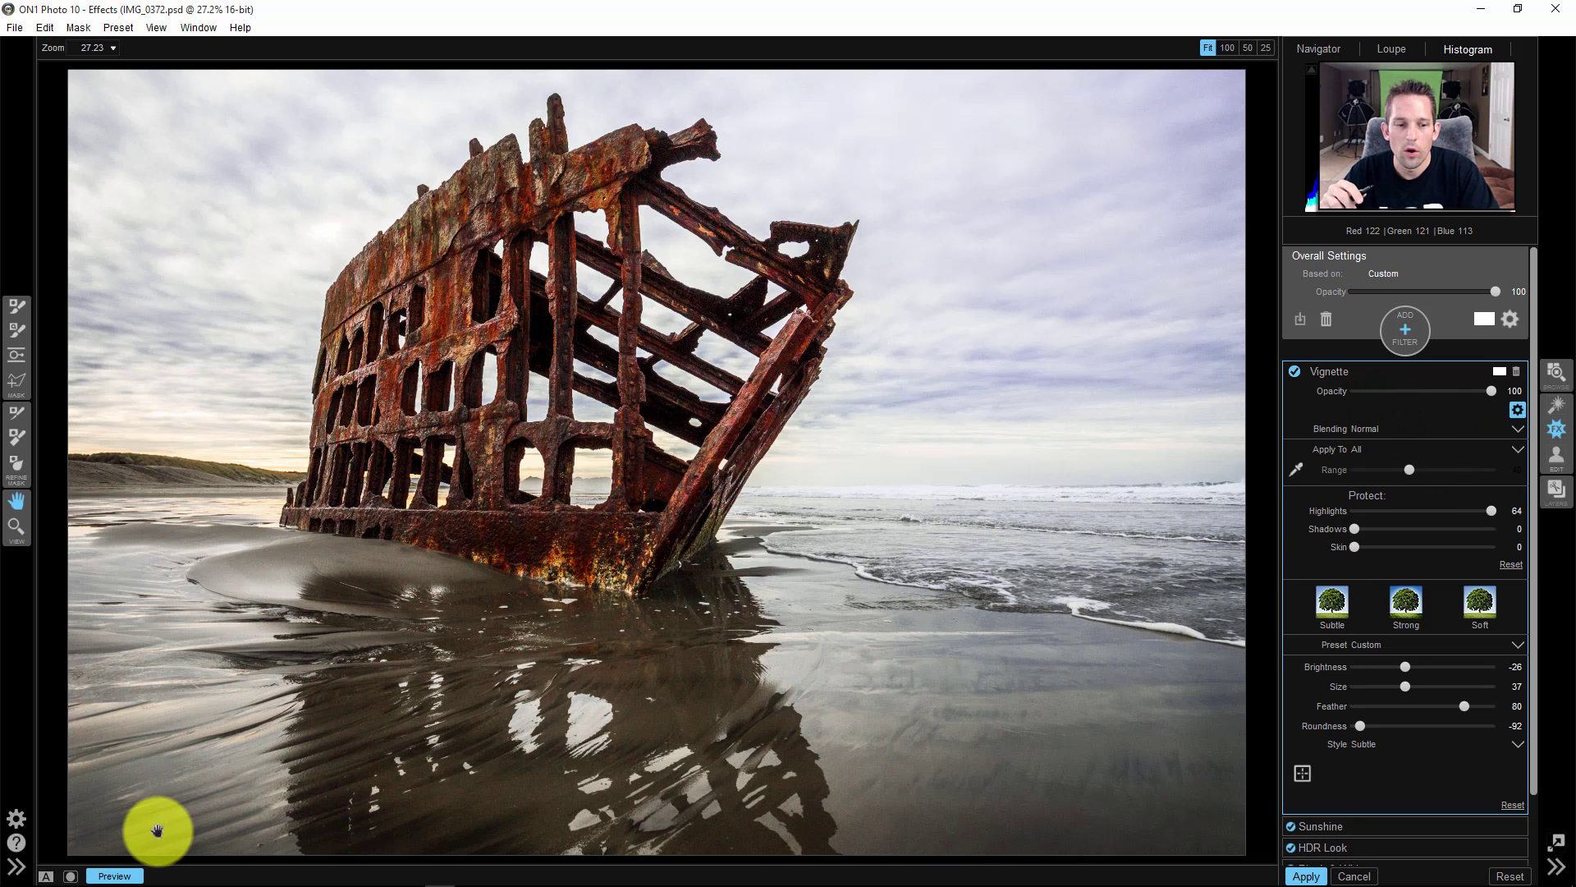
pyautogui.moveTo(119, 877); pyautogui.dragTo(123, 878)
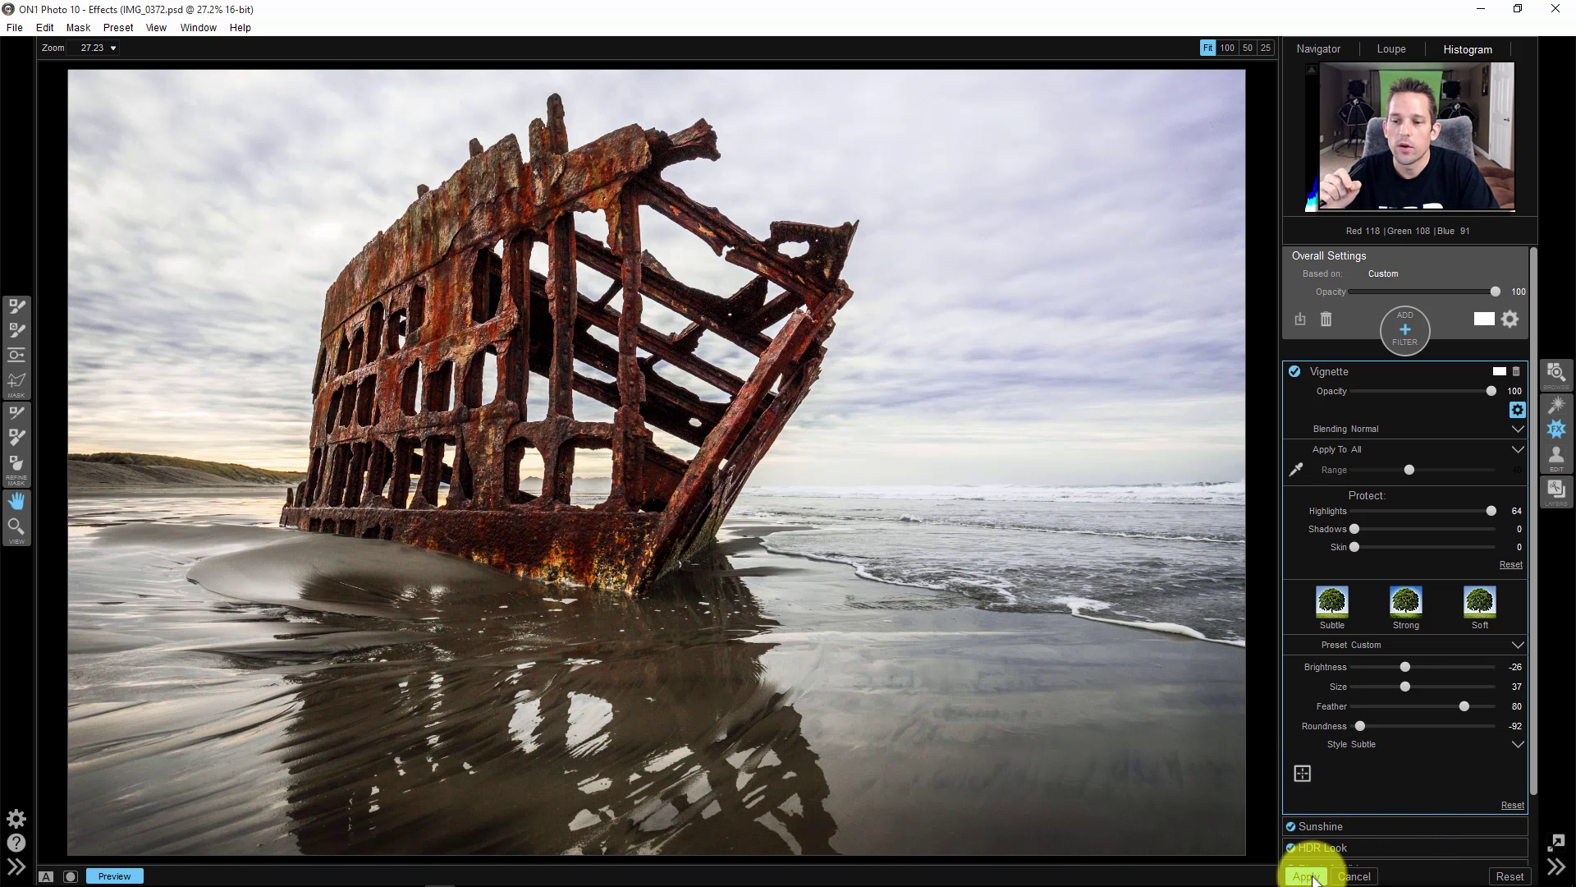
pyautogui.click(1324, 368)
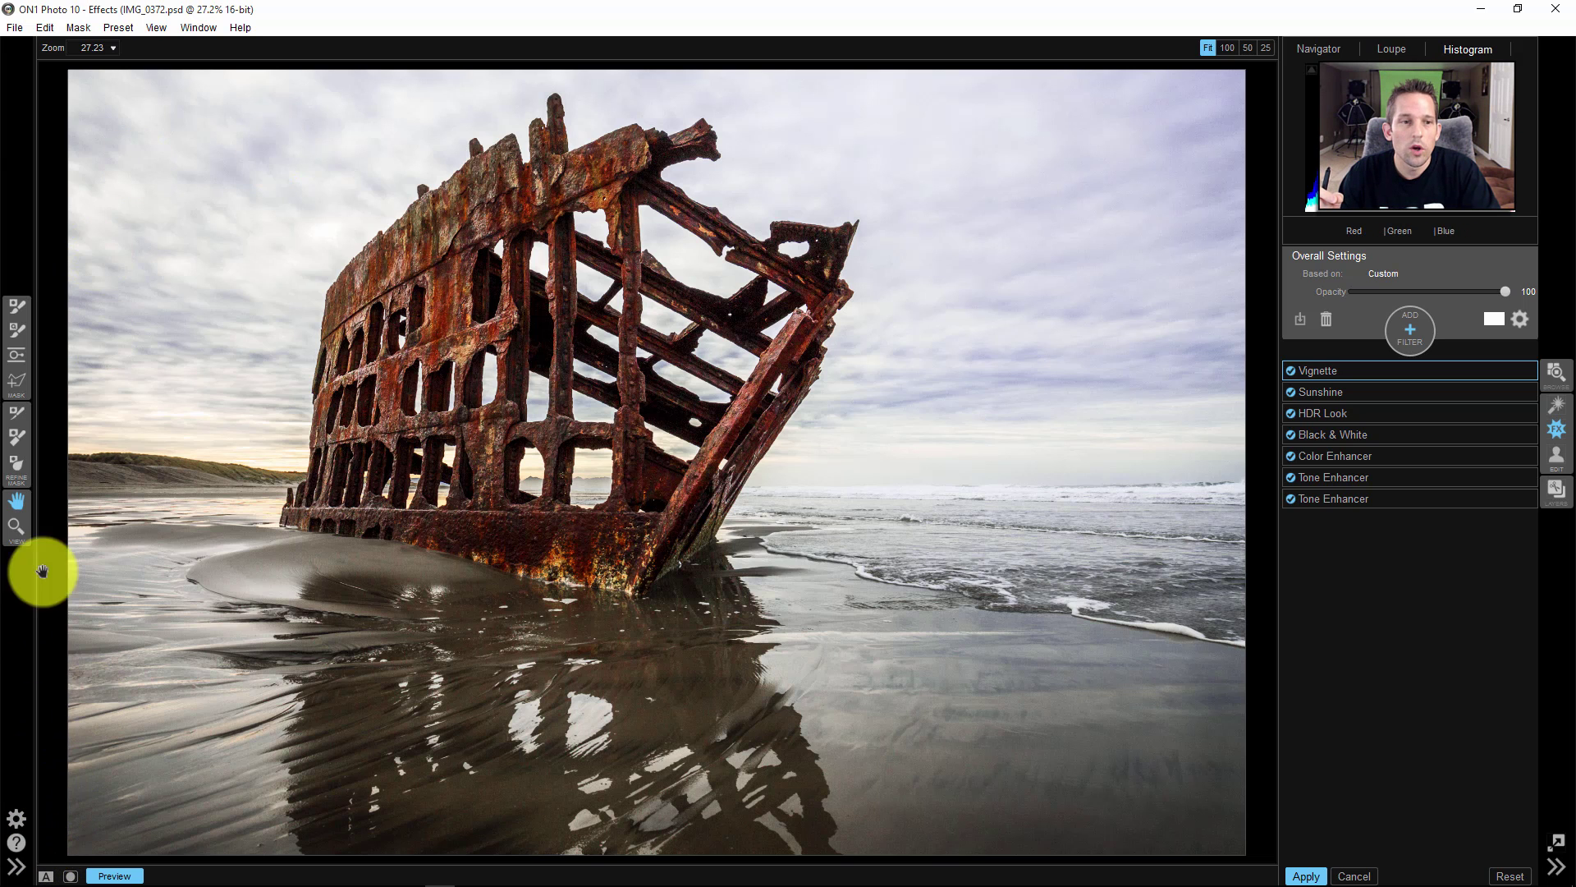
# Show the presets browser and set up a new preset from the filter stack, named as the creator's Boat, in the Favorites category.
pyautogui.click(198, 28)
pyautogui.click(236, 152)
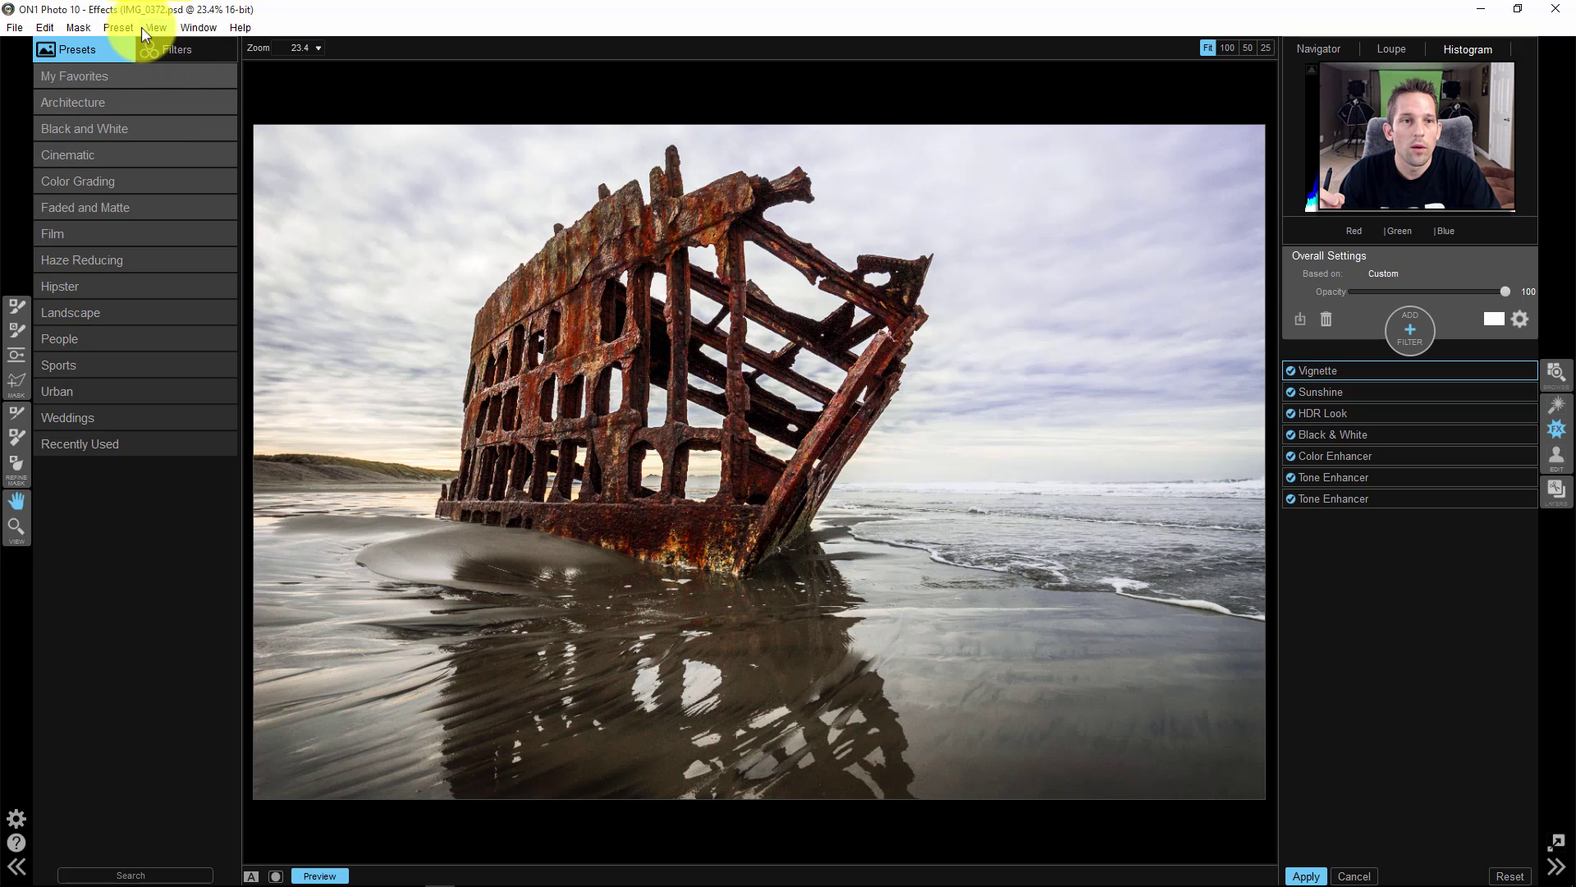
pyautogui.click(123, 28)
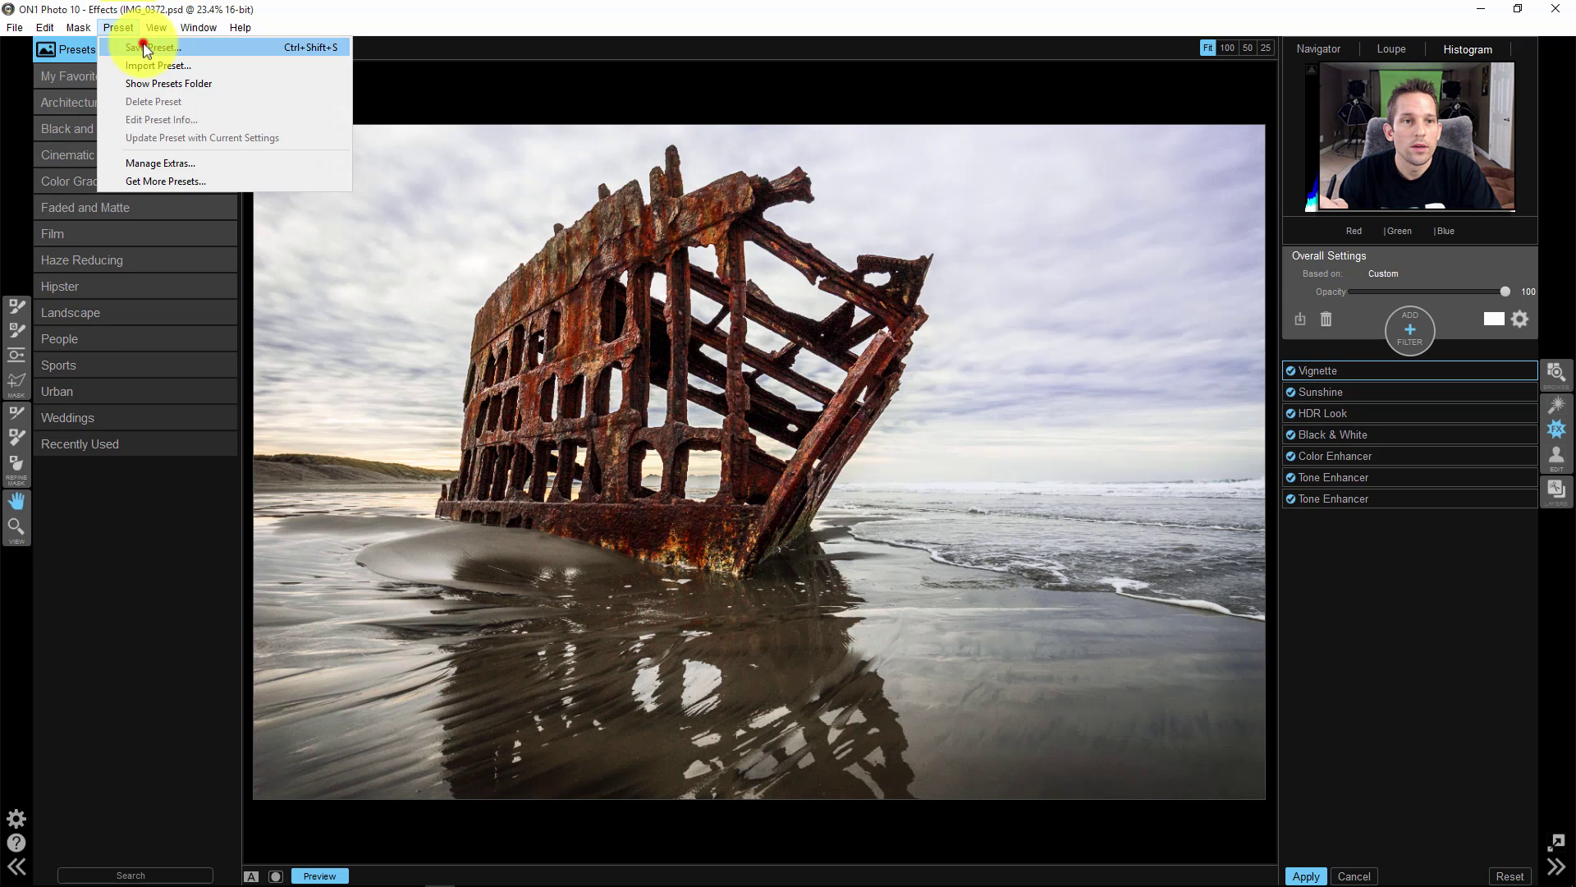
pyautogui.click(142, 46)
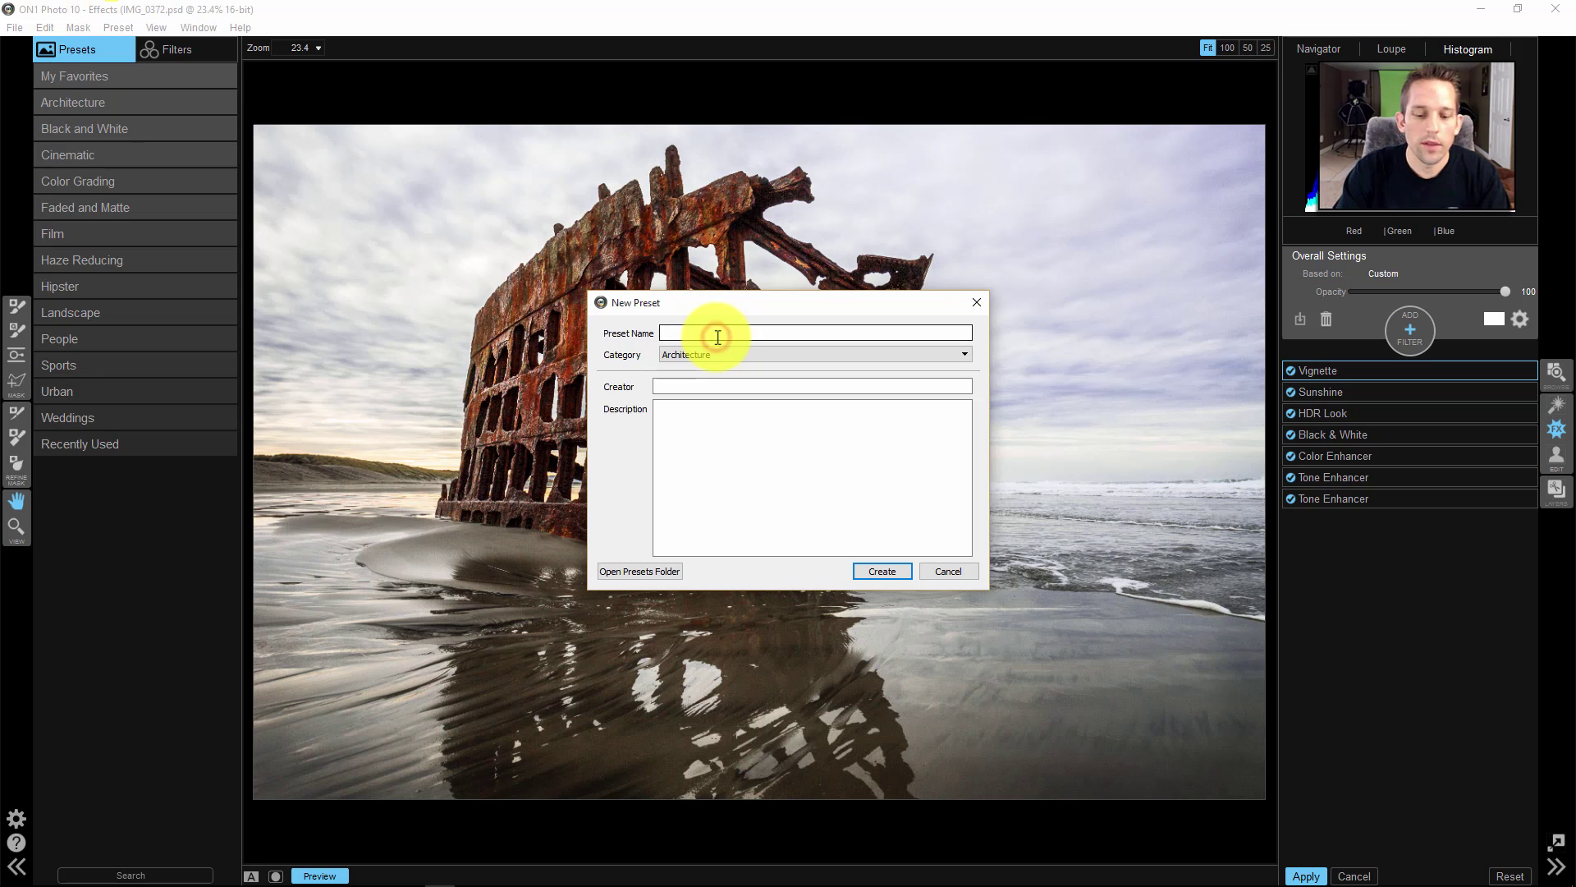
pyautogui.write("Blake's Boat")
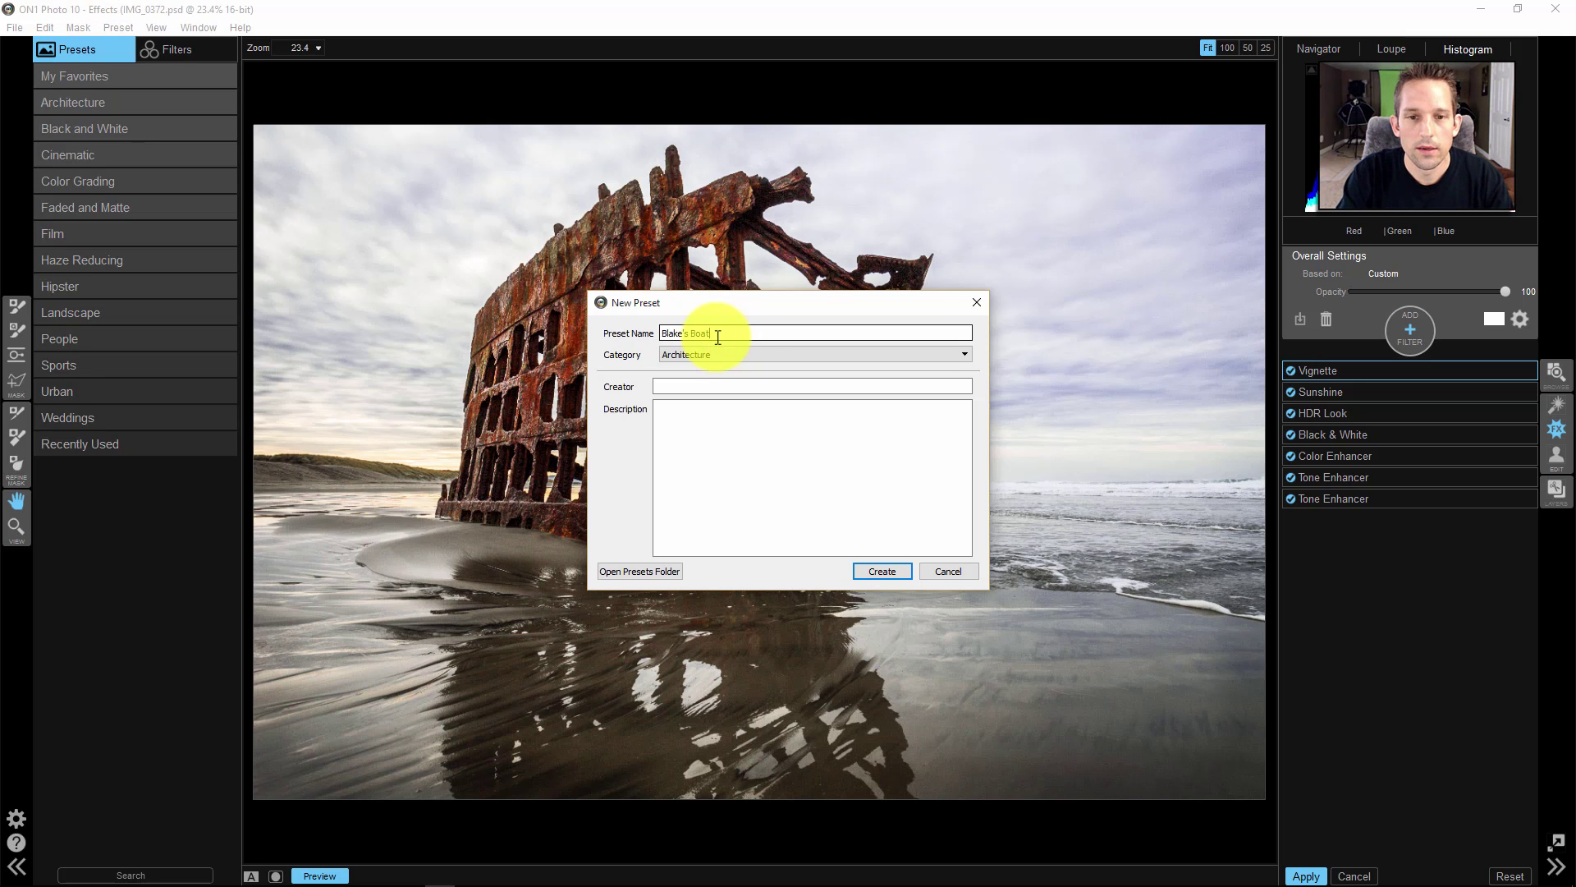
pyautogui.click(802, 354)
pyautogui.scroll(-1, 744, 414)
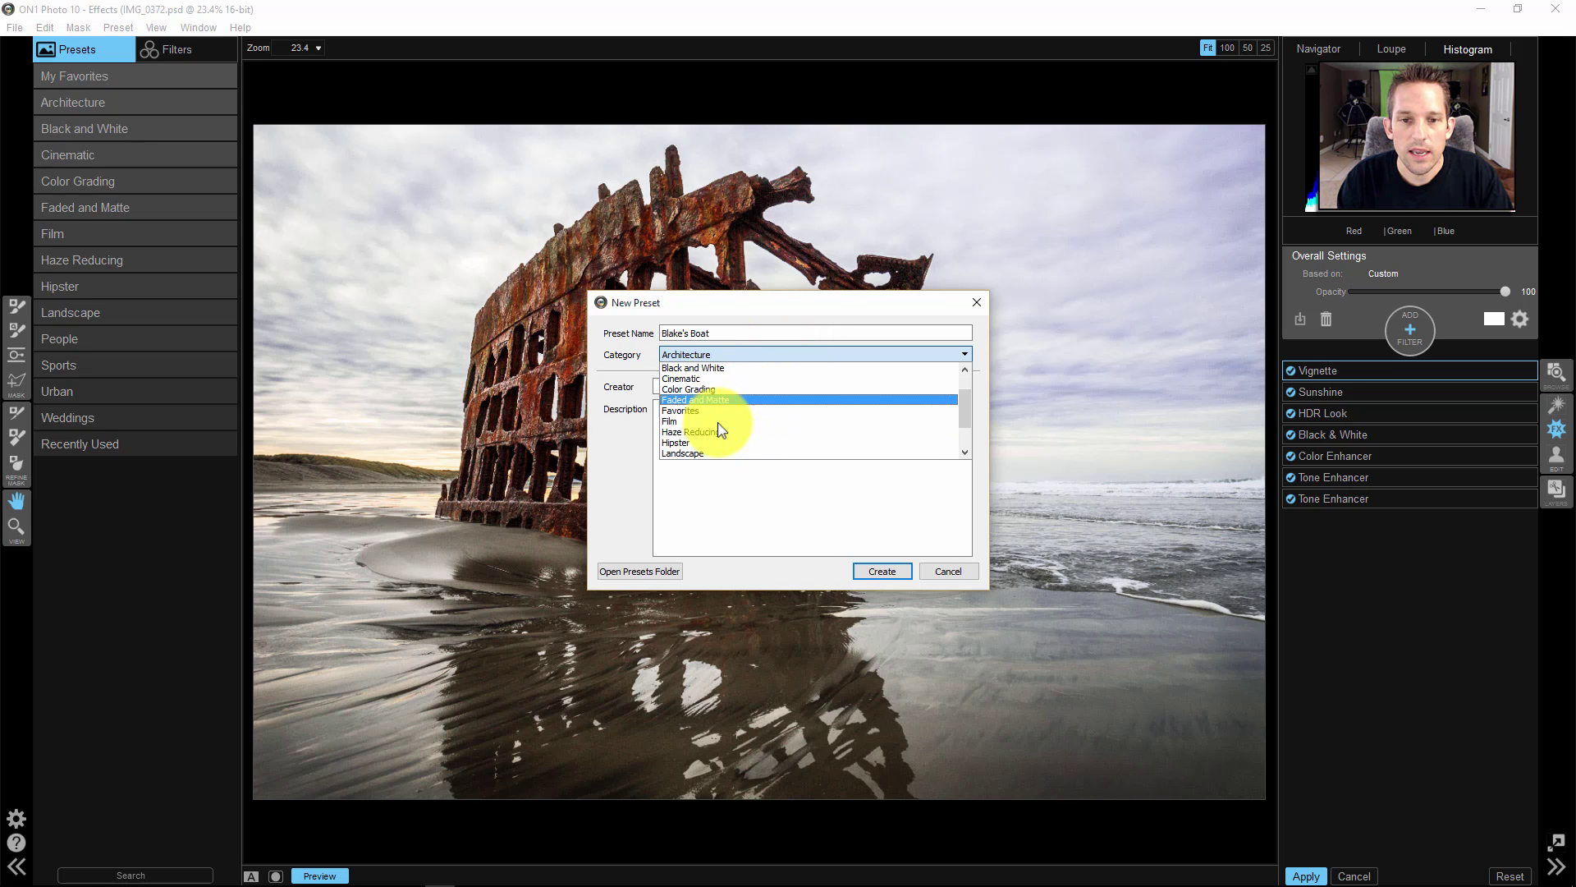
pyautogui.click(710, 411)
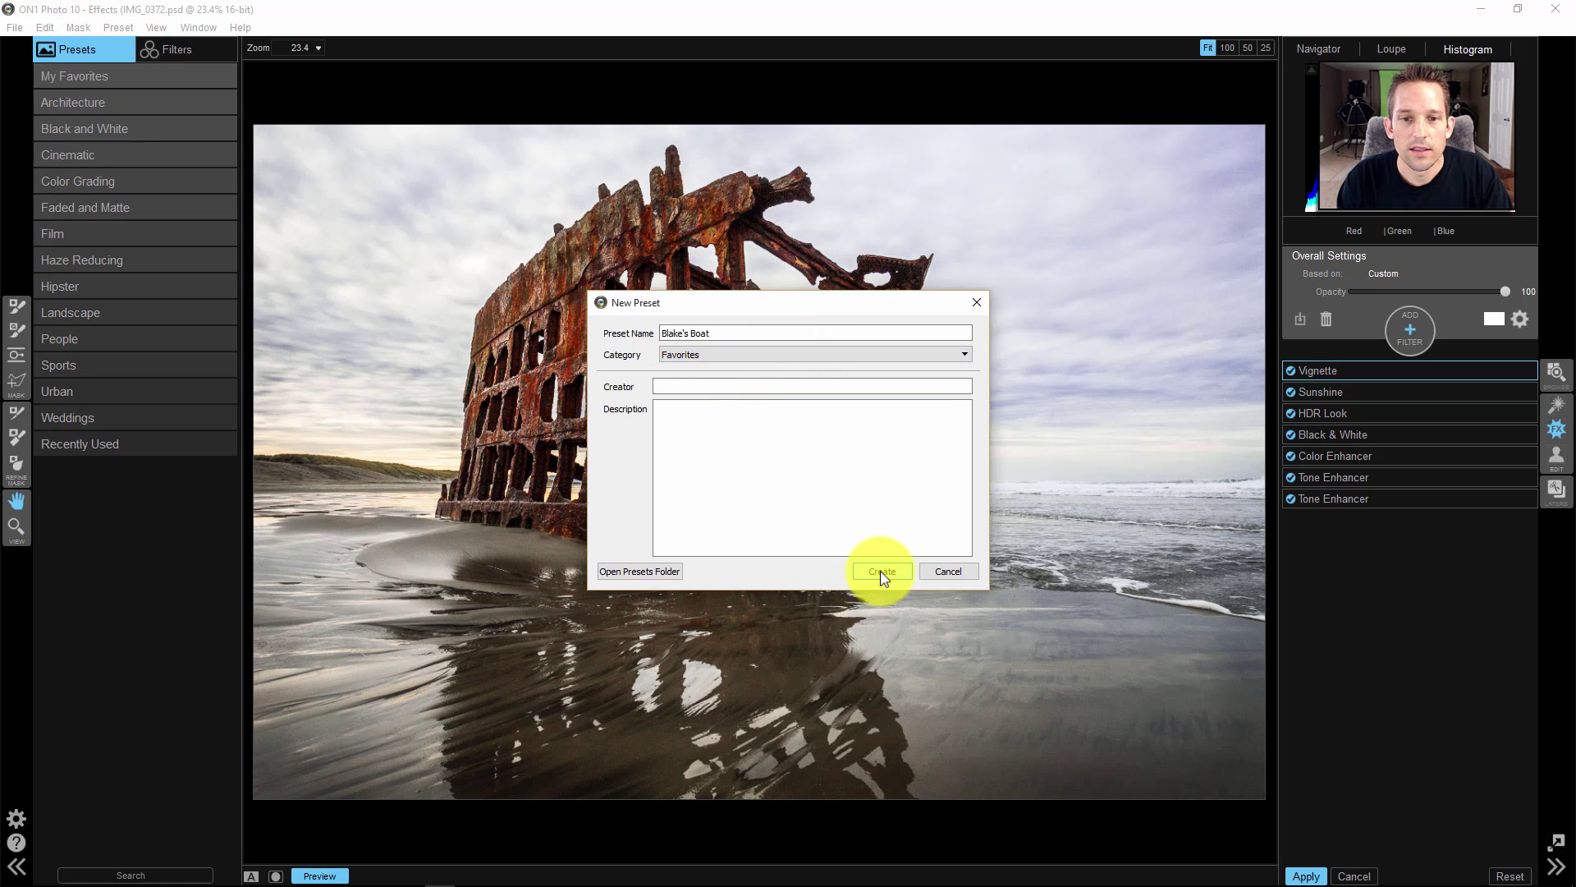
# Enter the creator's name and the description "The Boat at Fort Stevens in Oregon.", and create the preset.
pyautogui.click(738, 385)
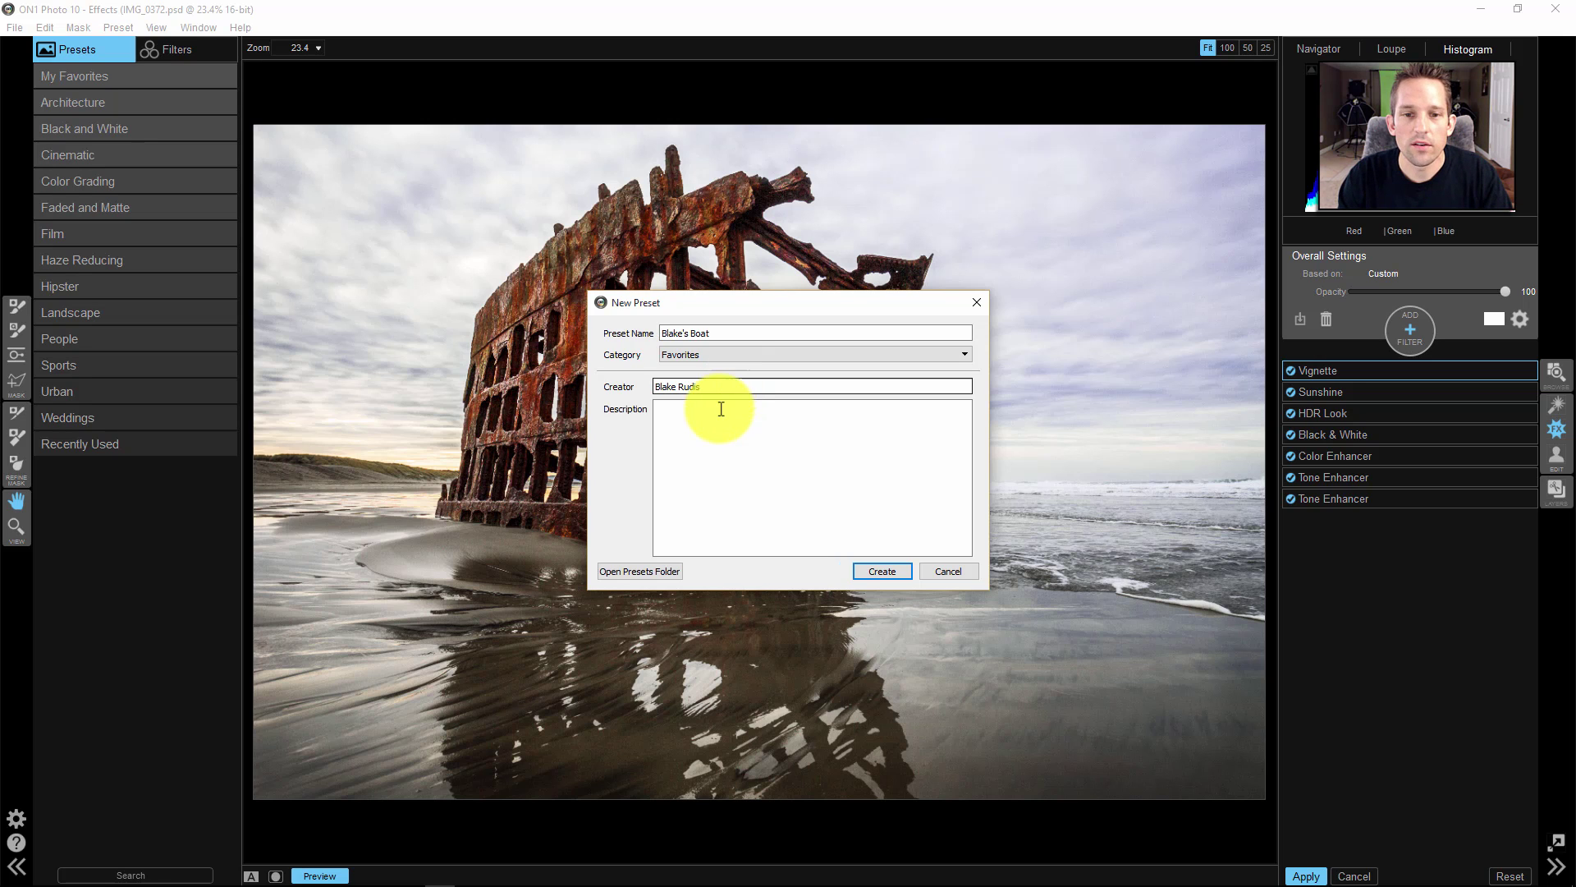
pyautogui.click(718, 411)
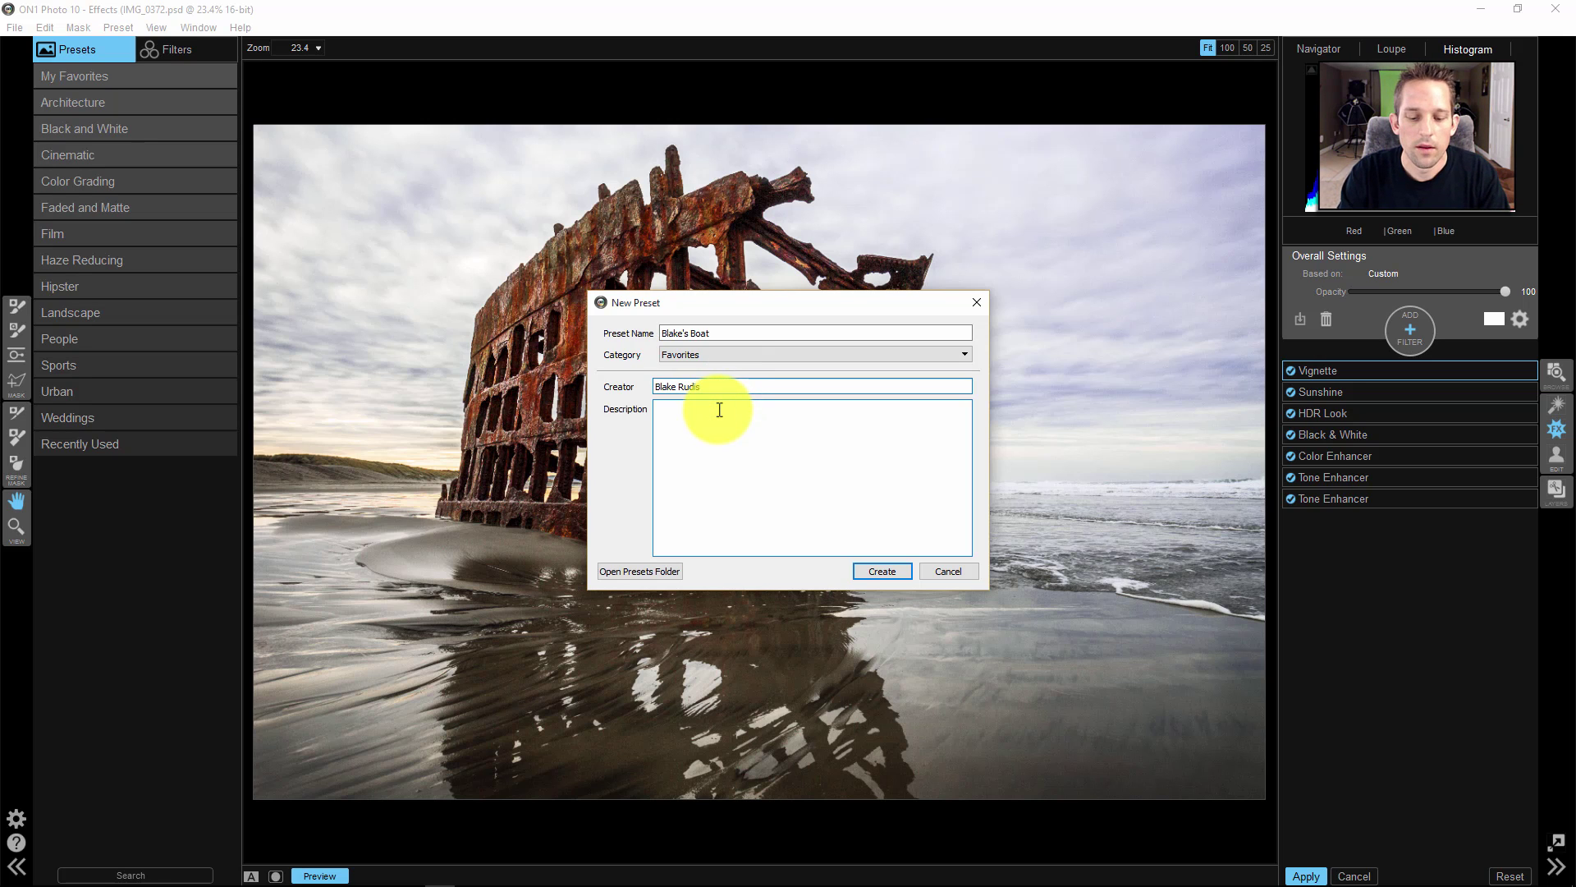
pyautogui.write('The')
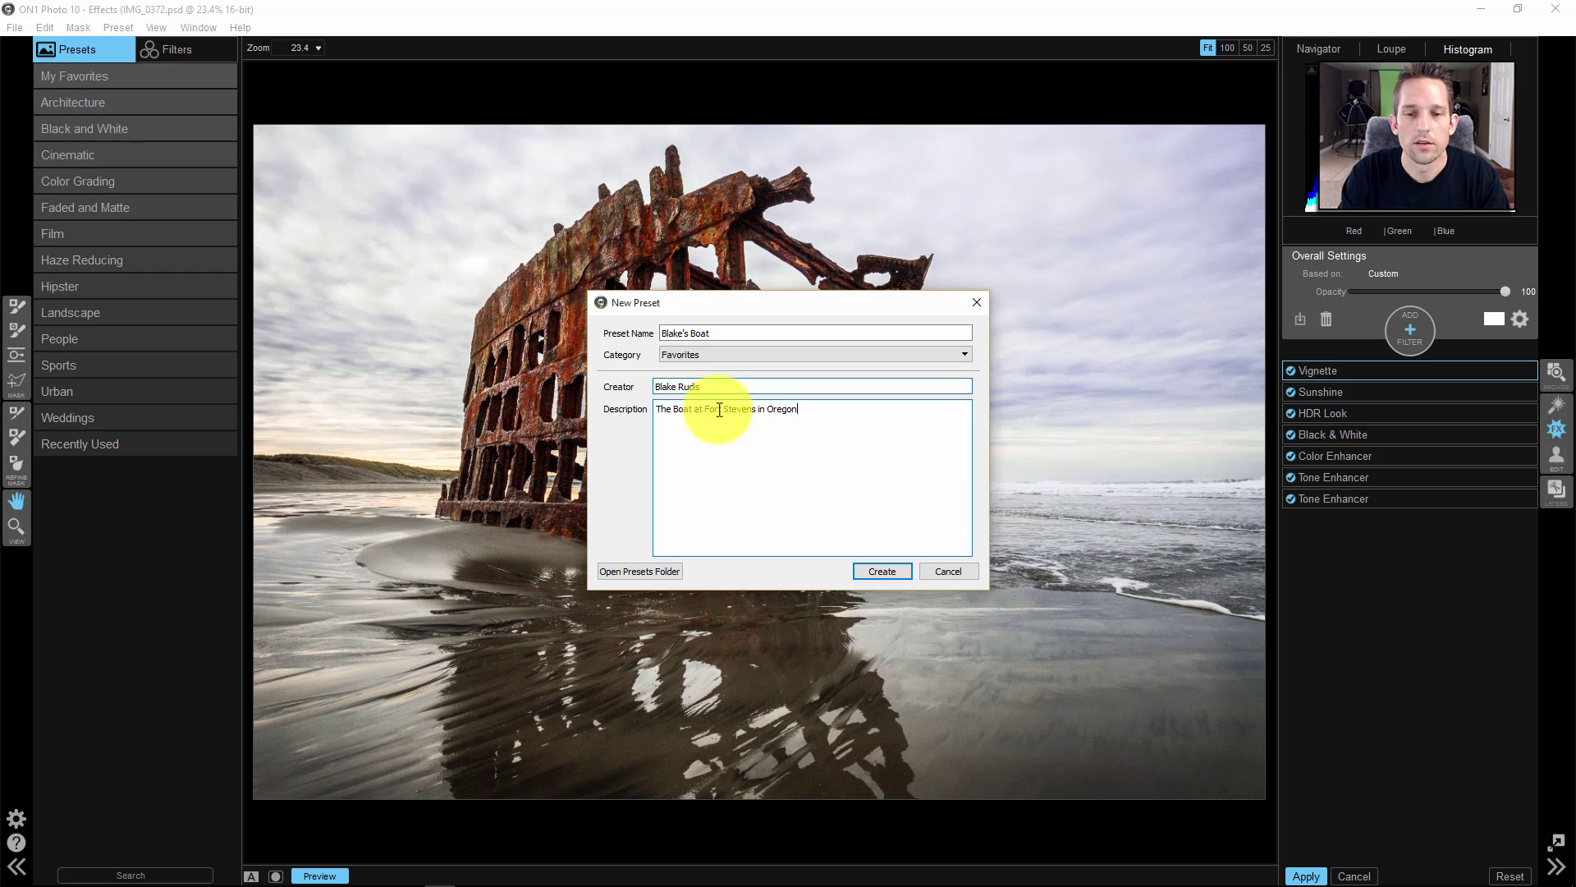
pyautogui.write('Boat at Fort Stevens in Oregon.')
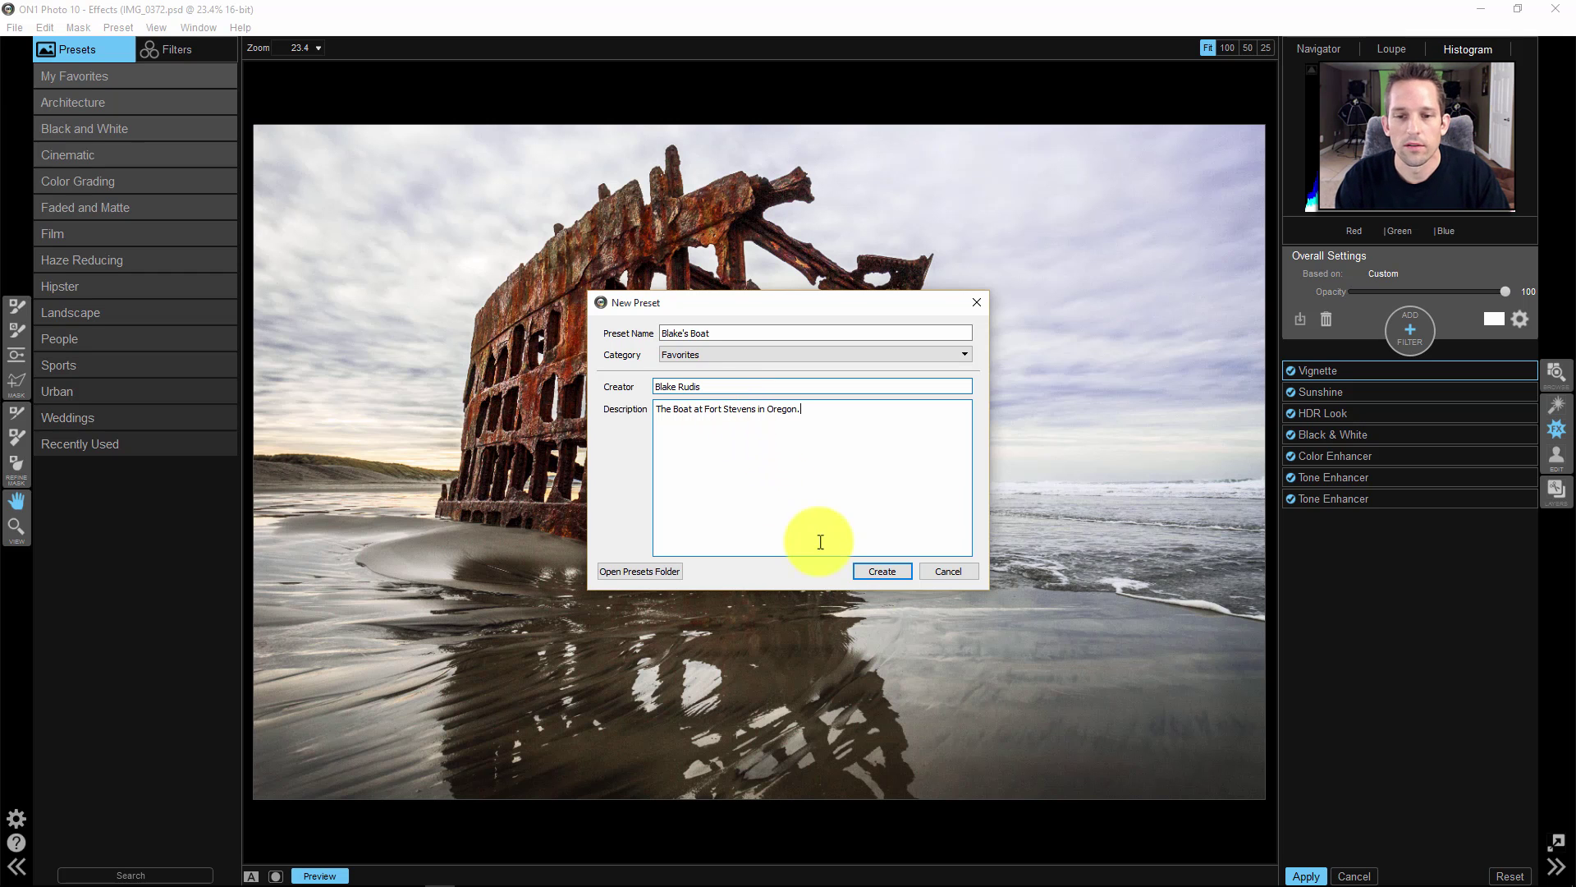
pyautogui.click(877, 573)
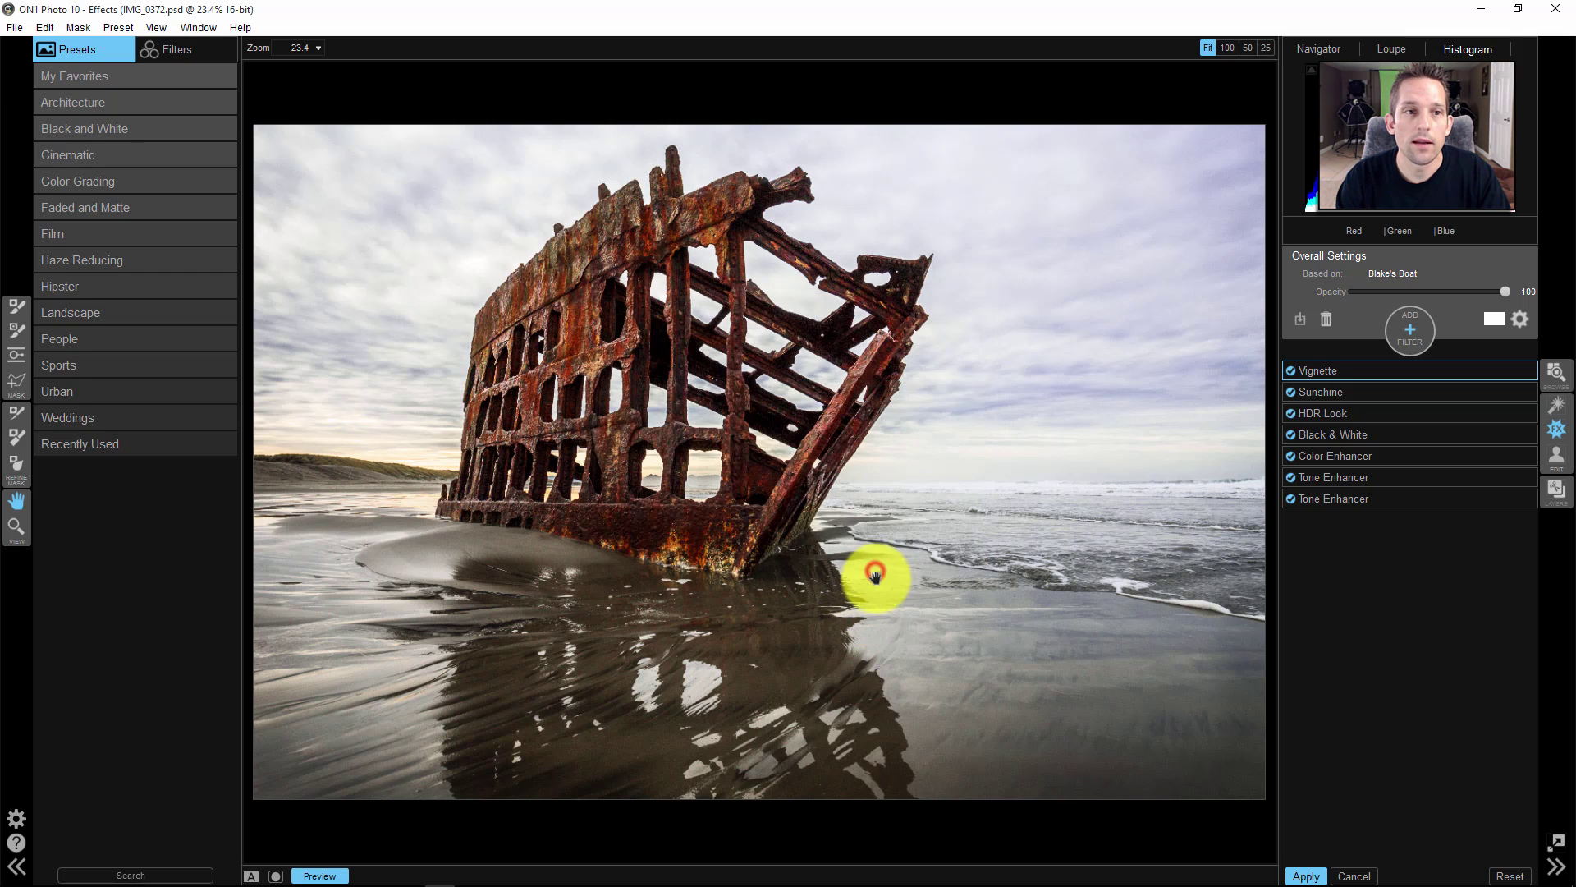
# Open the My Favorites preset category and apply the effects to the photo, returning to Photoshop.
pyautogui.click(71, 77)
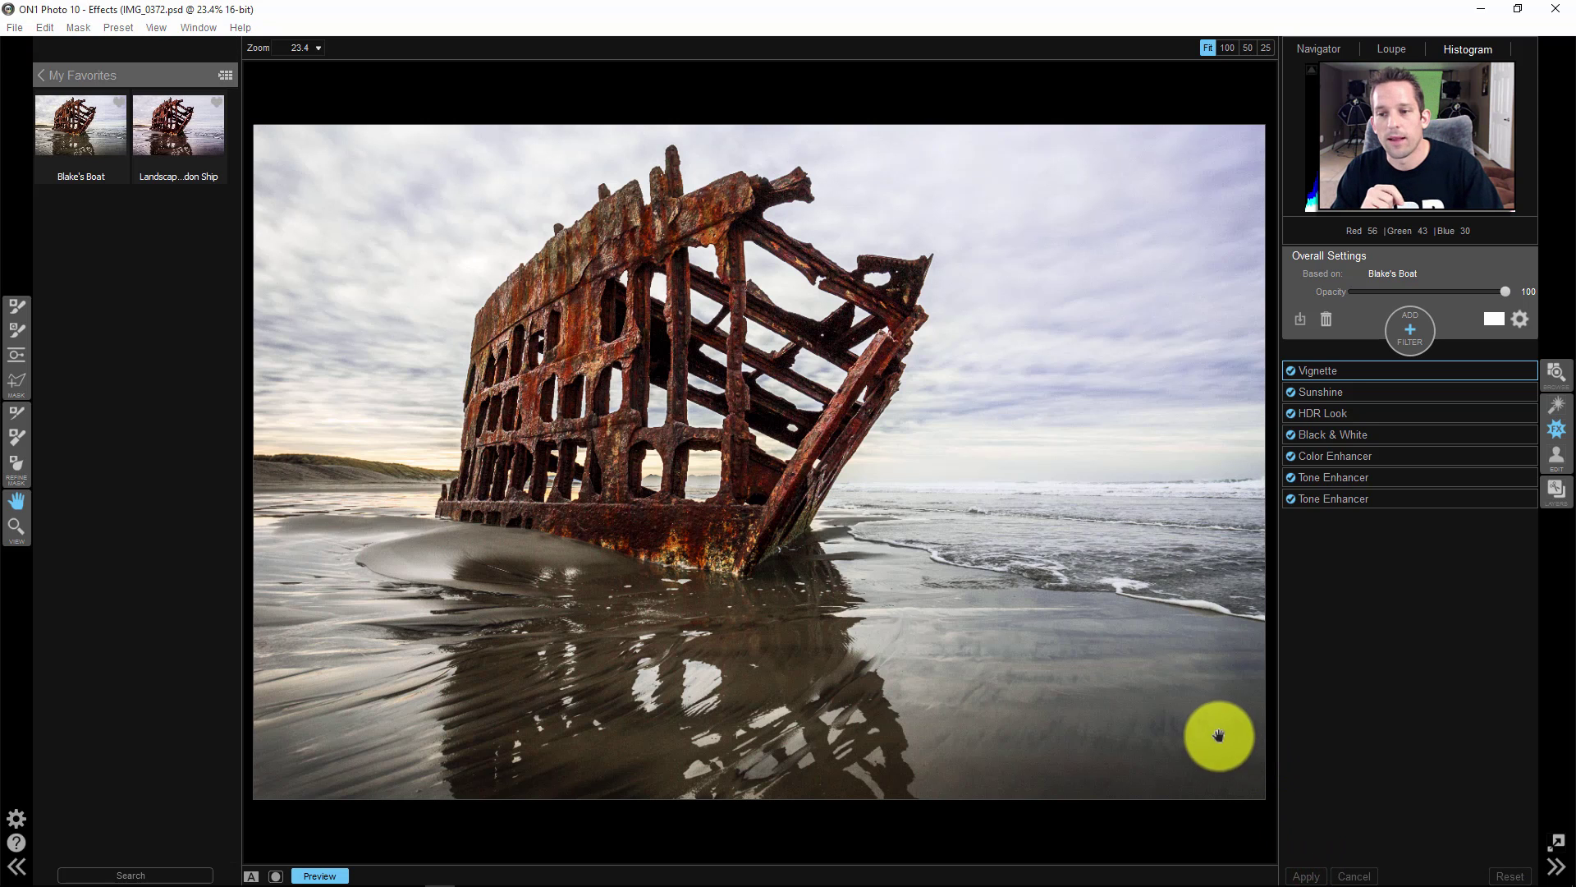
pyautogui.press('Return')
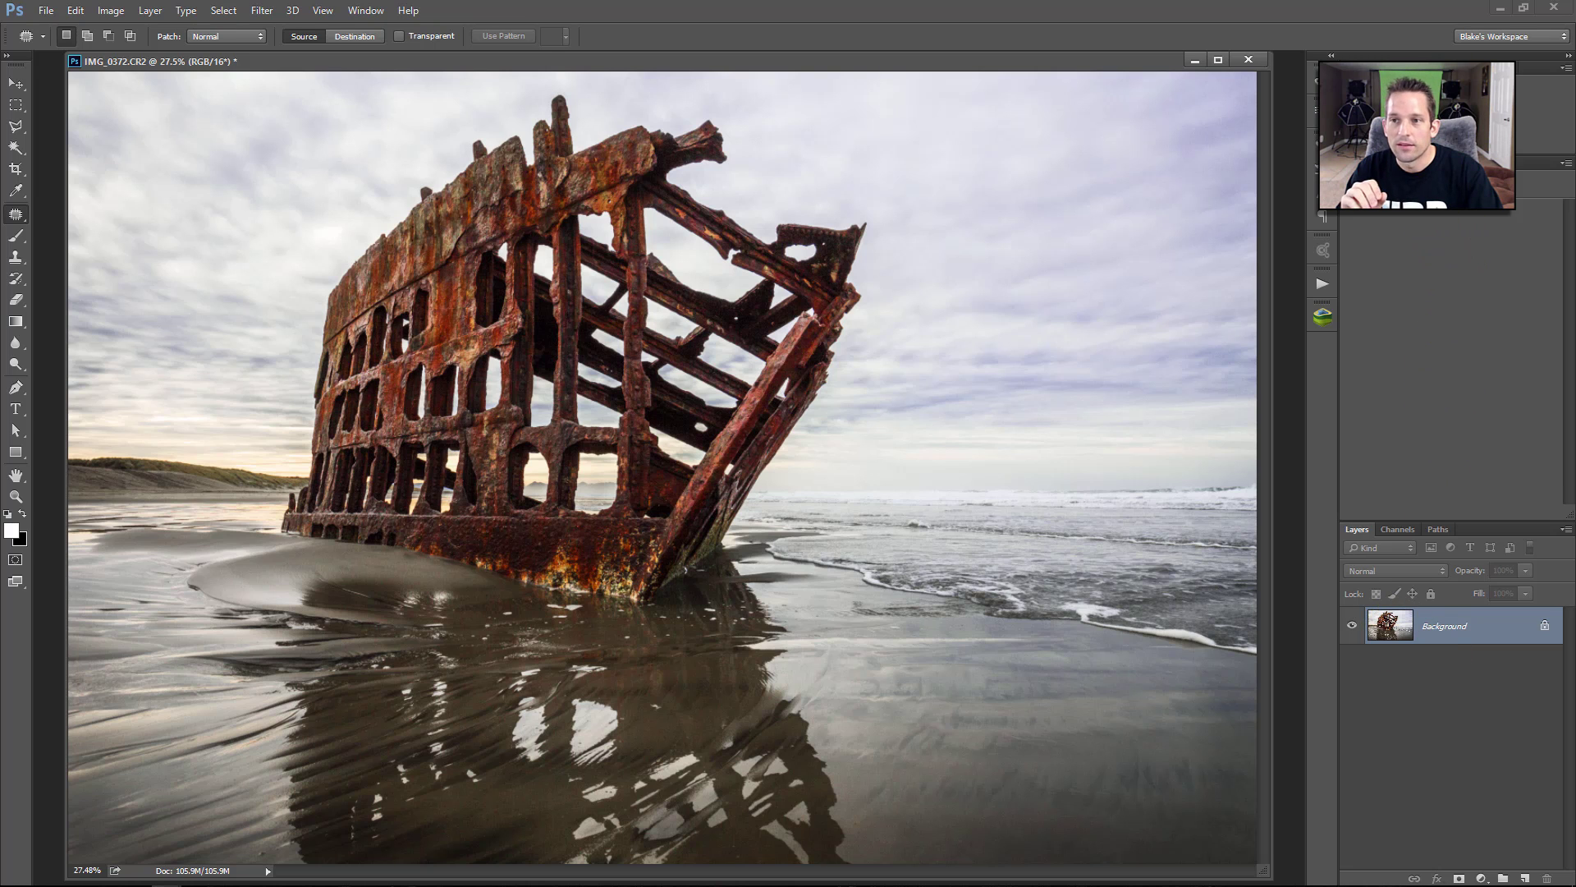
# Revert the photo to the Deselect history state and reapply ON1 Effects on a duplicate of the Background layer.
pyautogui.click(1405, 163)
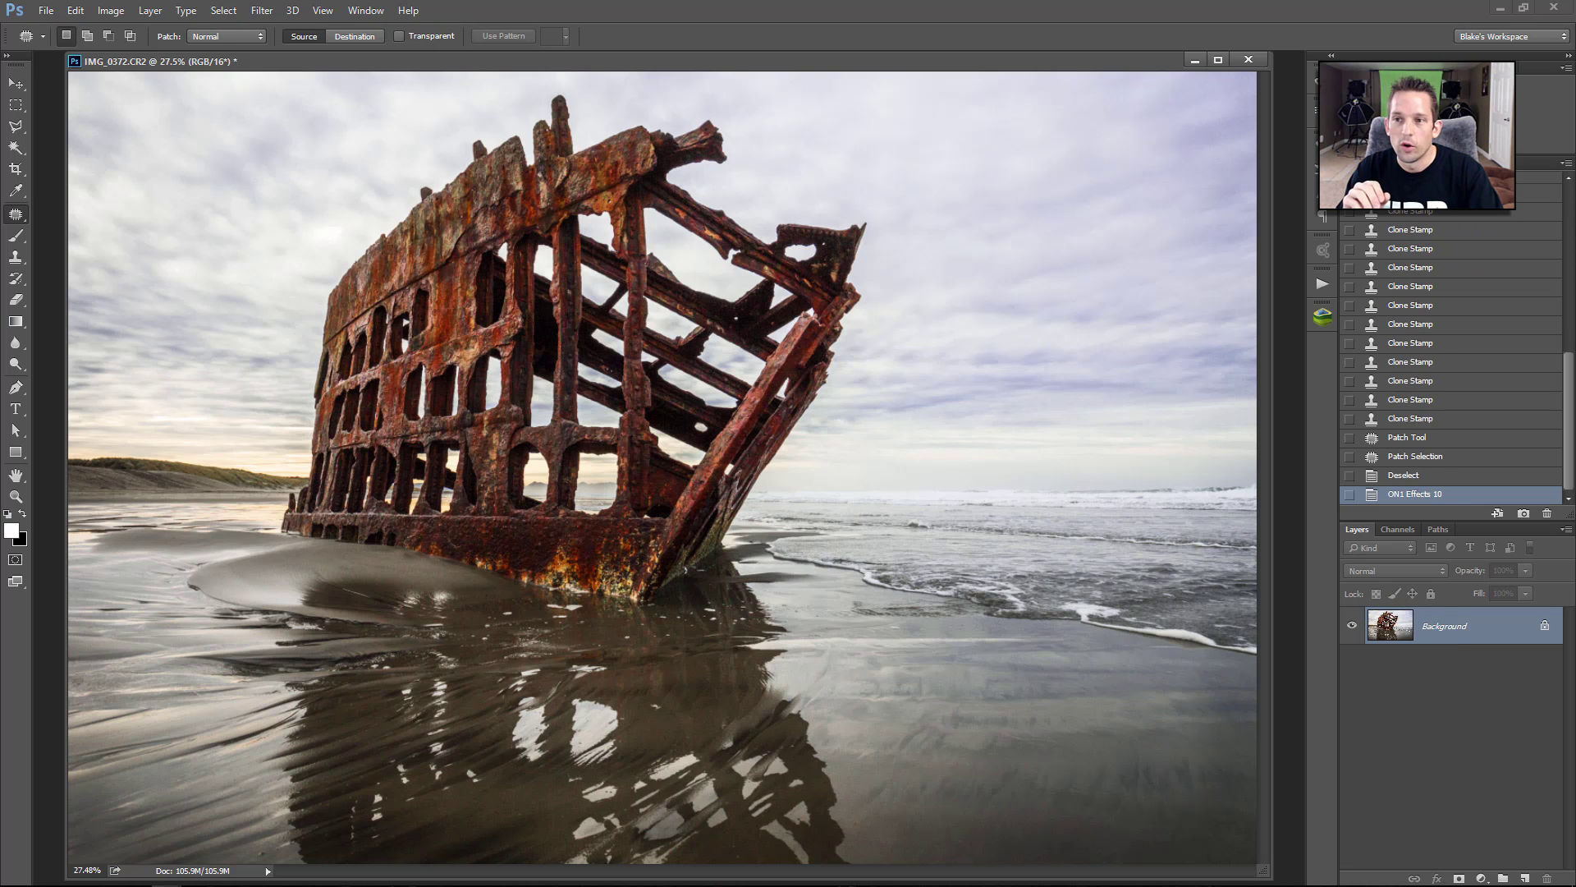
pyautogui.click(1408, 476)
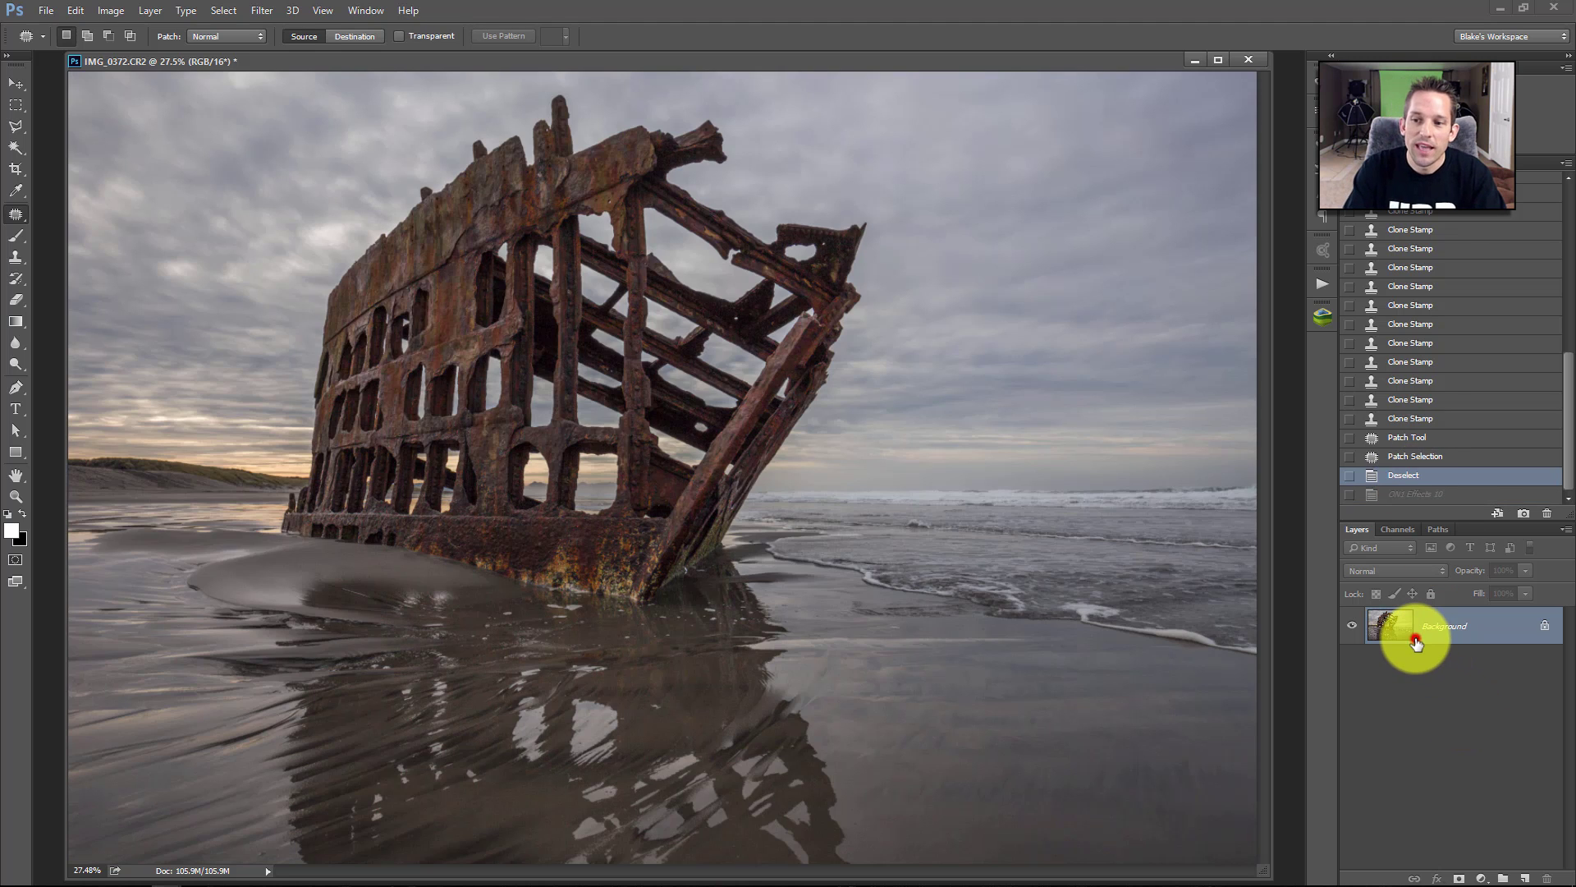
pyautogui.hotkey('ctrl', 'j')
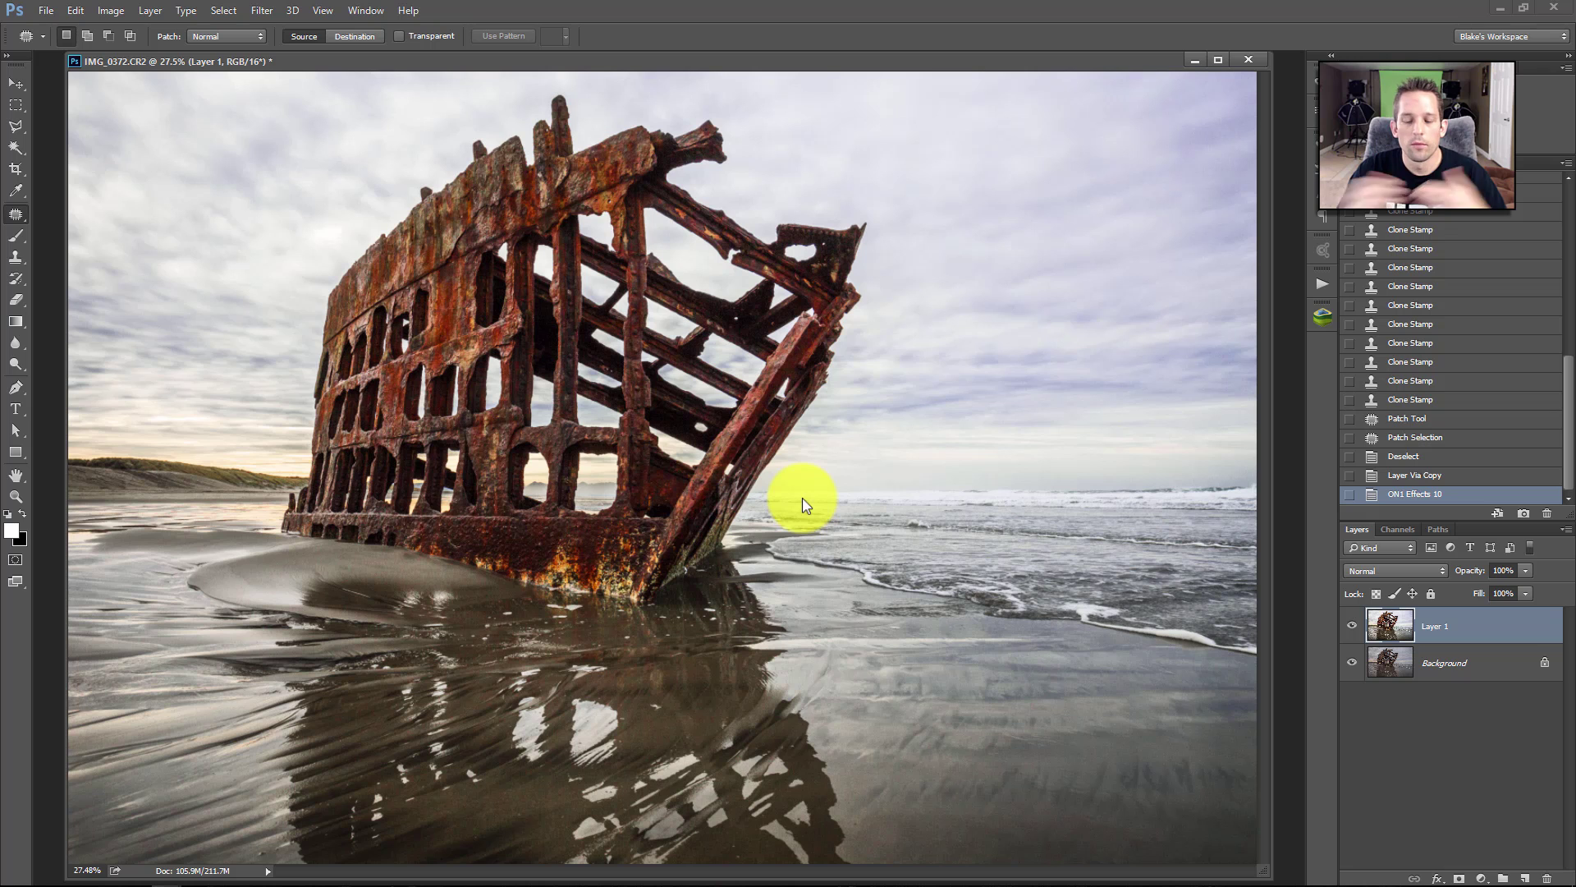
# Compare Layer 1 with the original Background layer and lower Layer 1's opacity to 84%.
pyautogui.click(1359, 664)
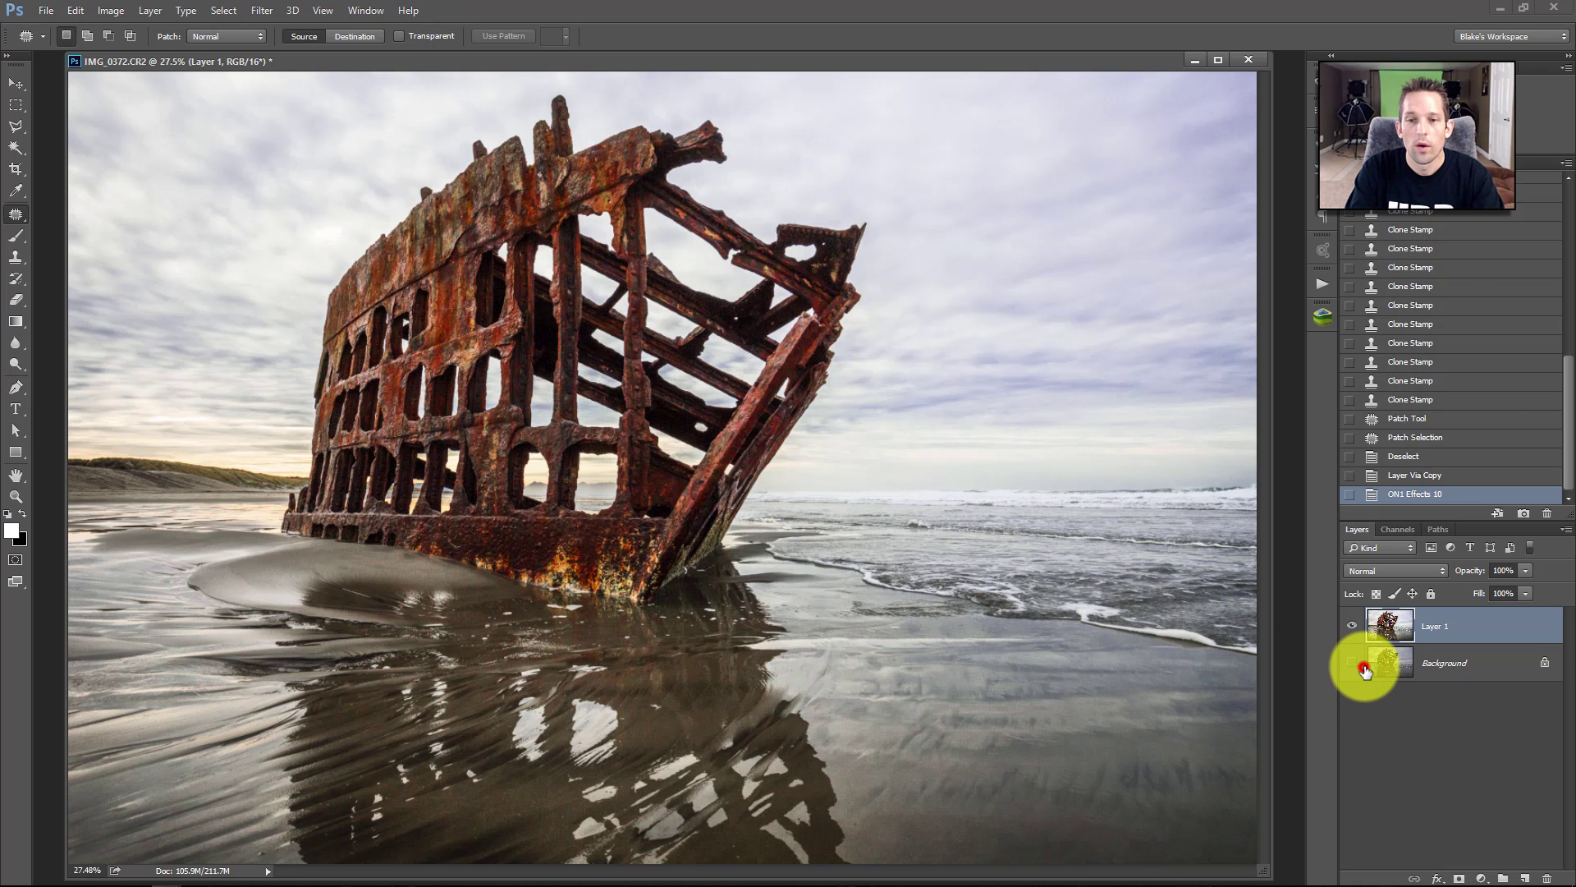
pyautogui.keyDown('alt'); pyautogui.click(1353, 664); pyautogui.keyUp('alt')
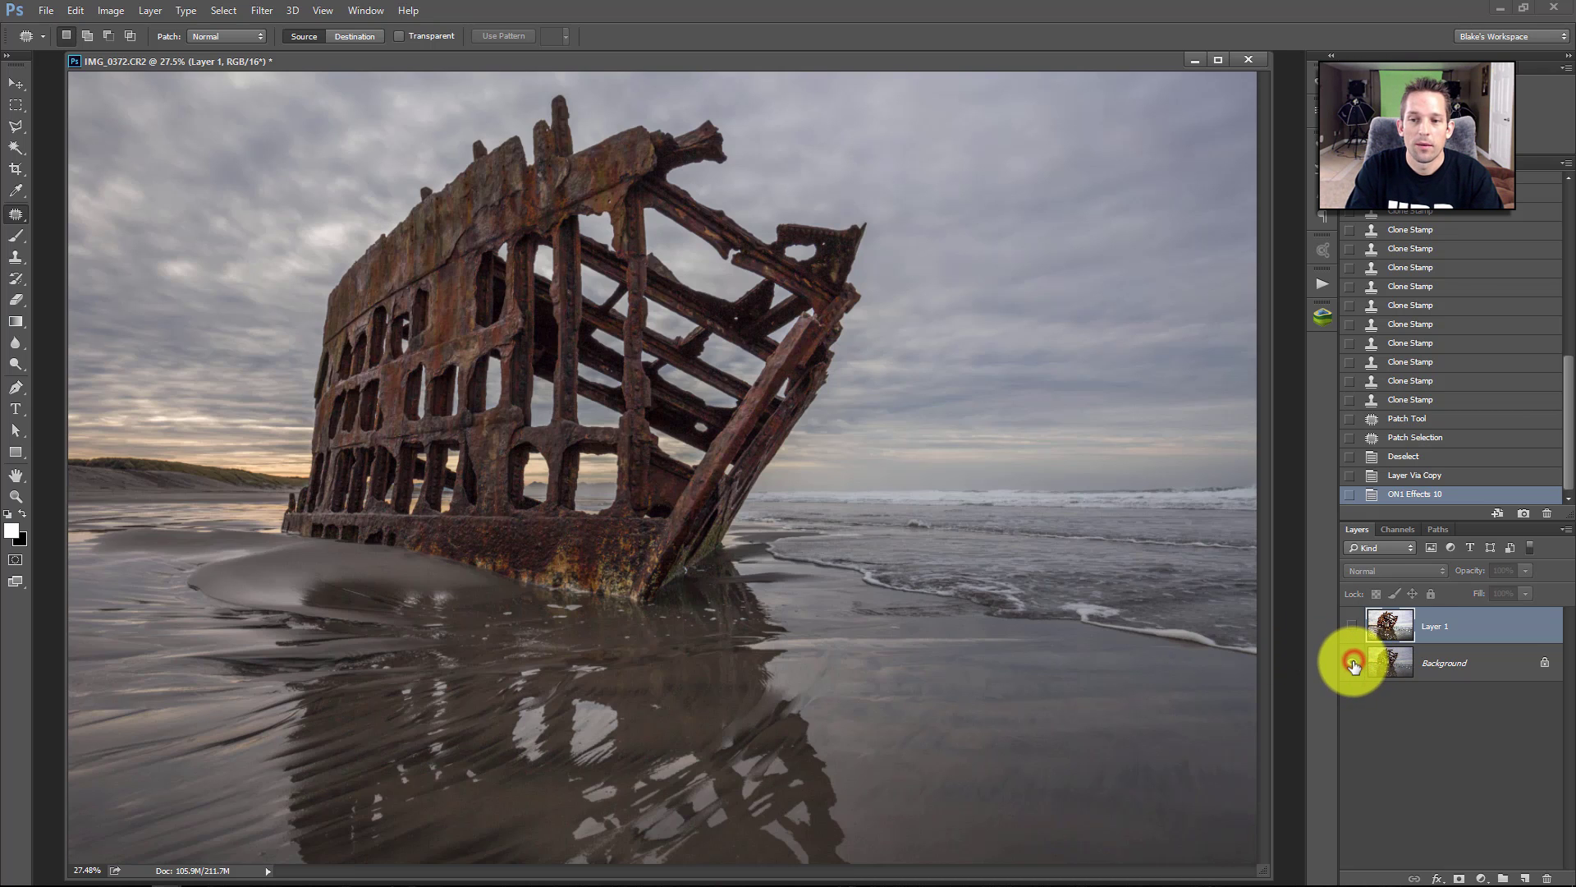
pyautogui.keyDown('alt'); pyautogui.click(1353, 663); pyautogui.keyUp('alt')
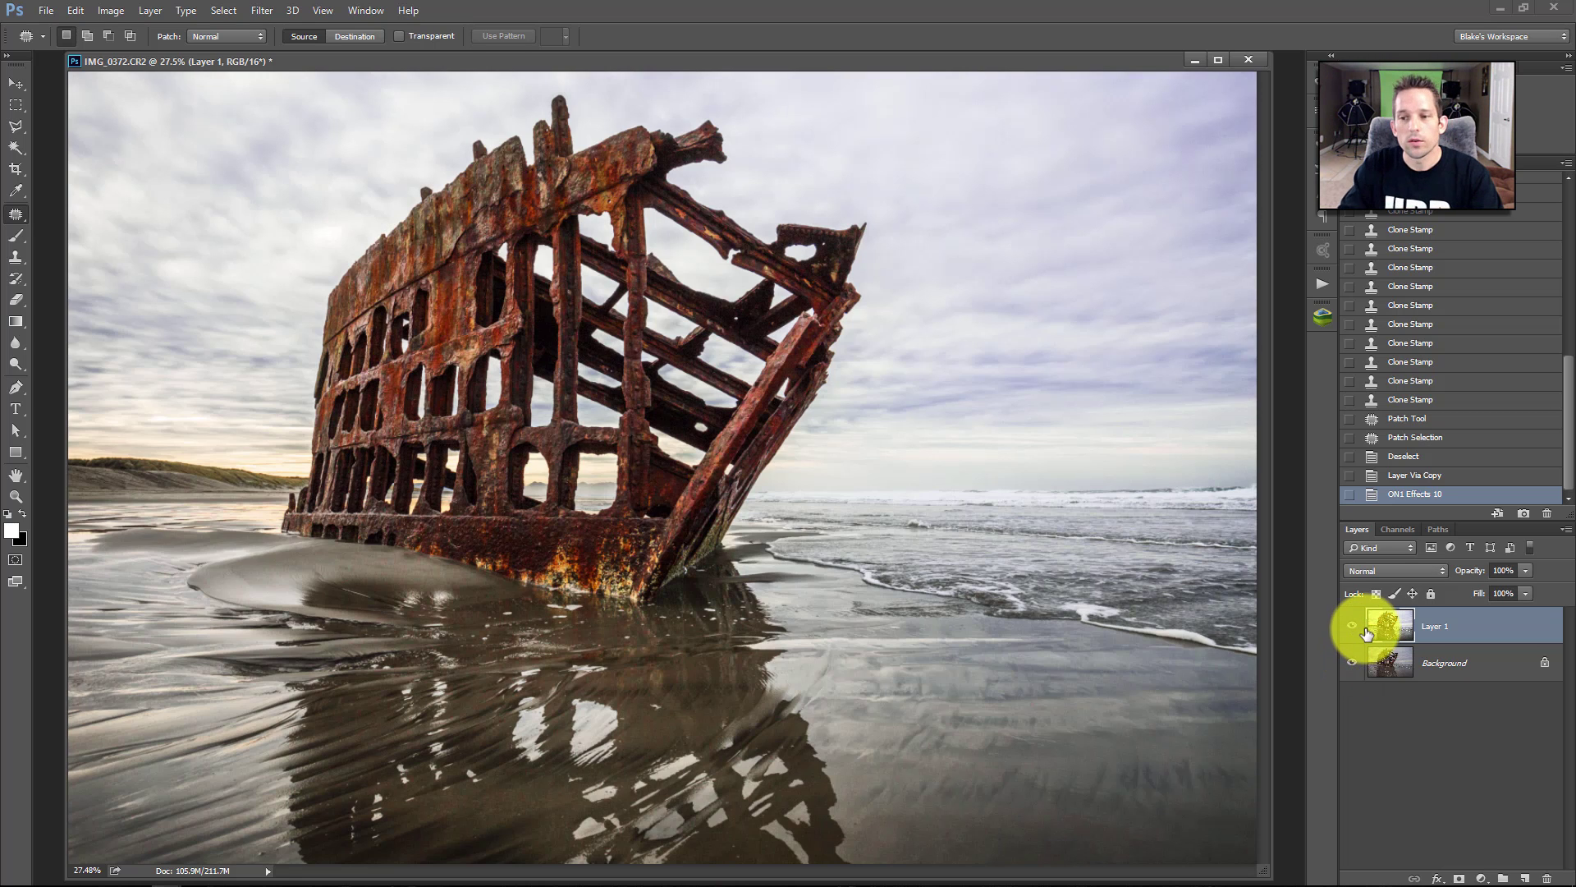
pyautogui.click(1513, 572)
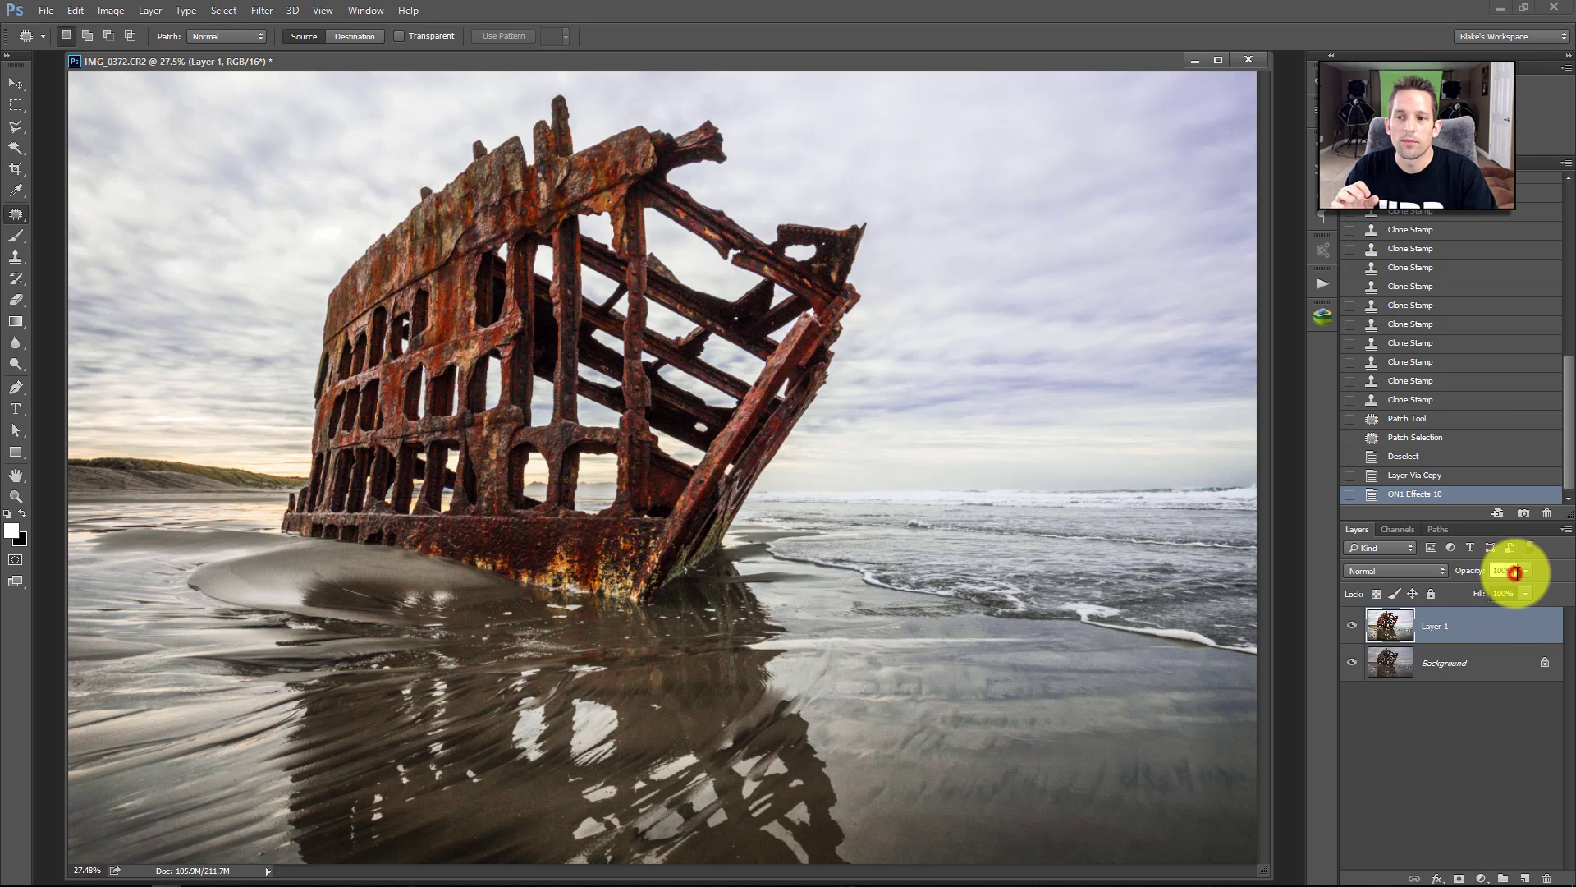
pyautogui.moveTo(1521, 584); pyautogui.dragTo(1526, 588)
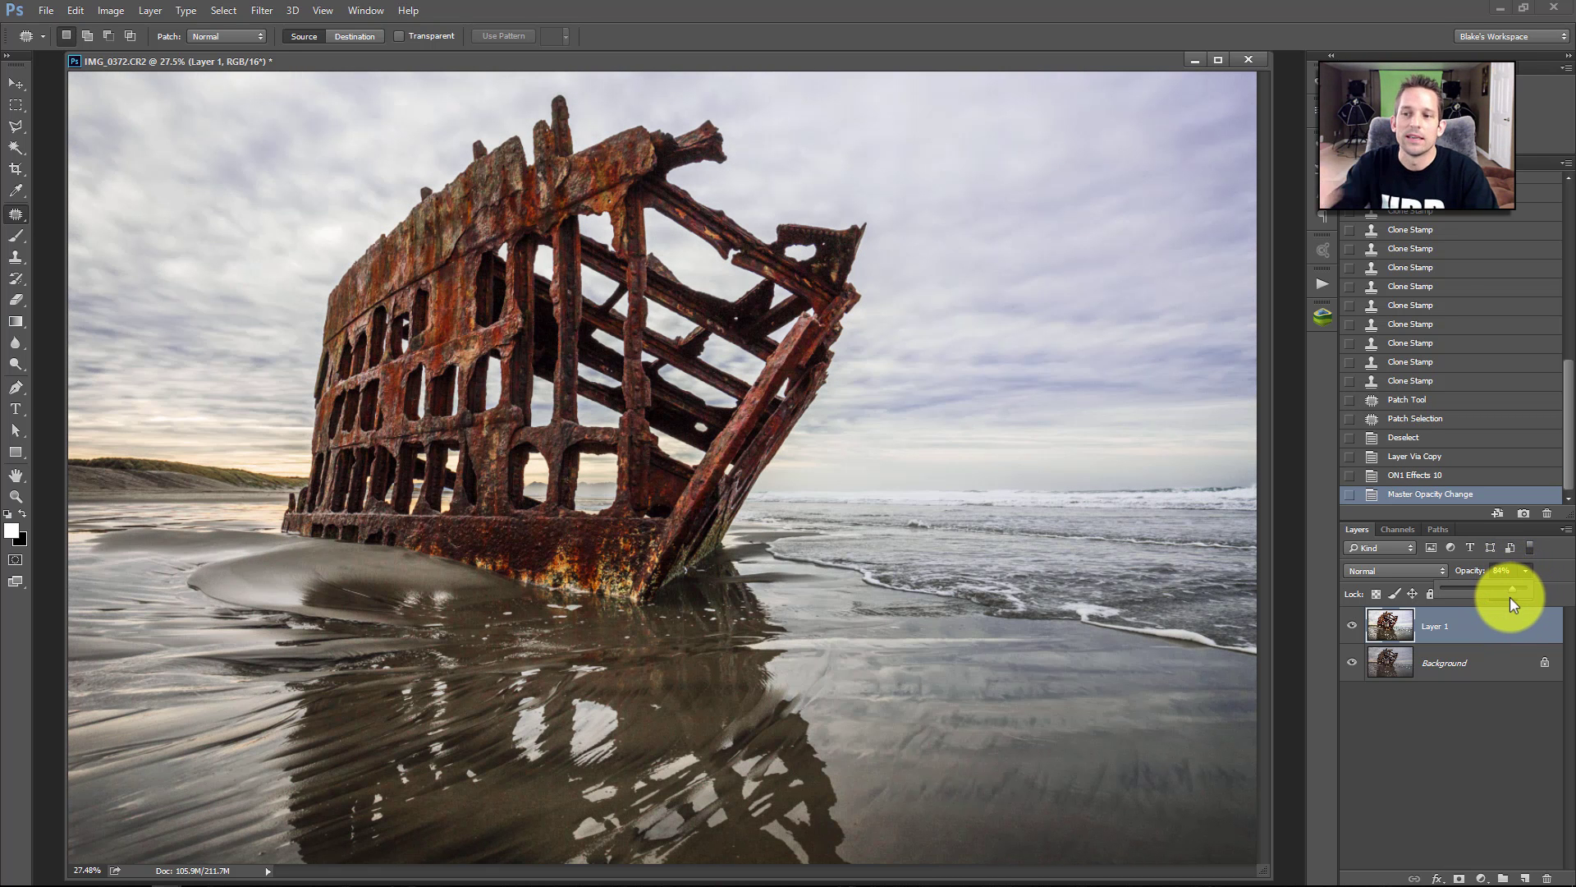